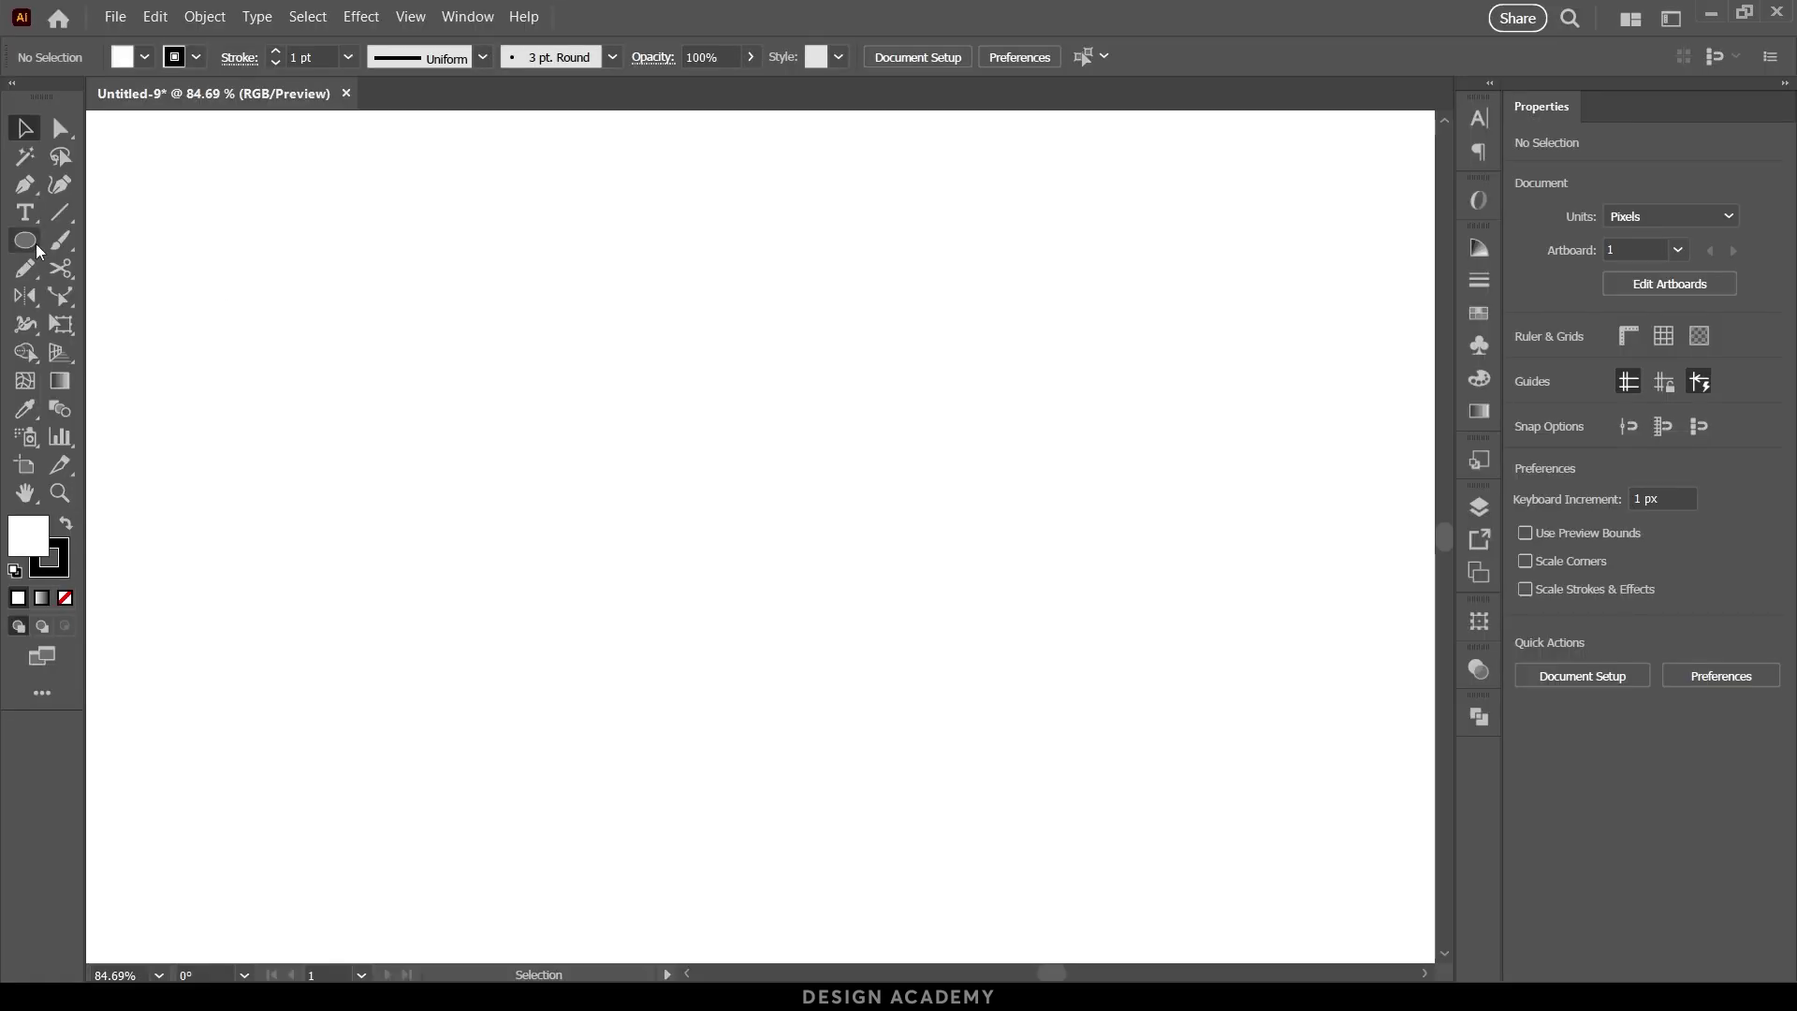
Step: Draw a circle about 268 px in diameter on the blank artboard with the Ellipse tool
left_click(39, 253)
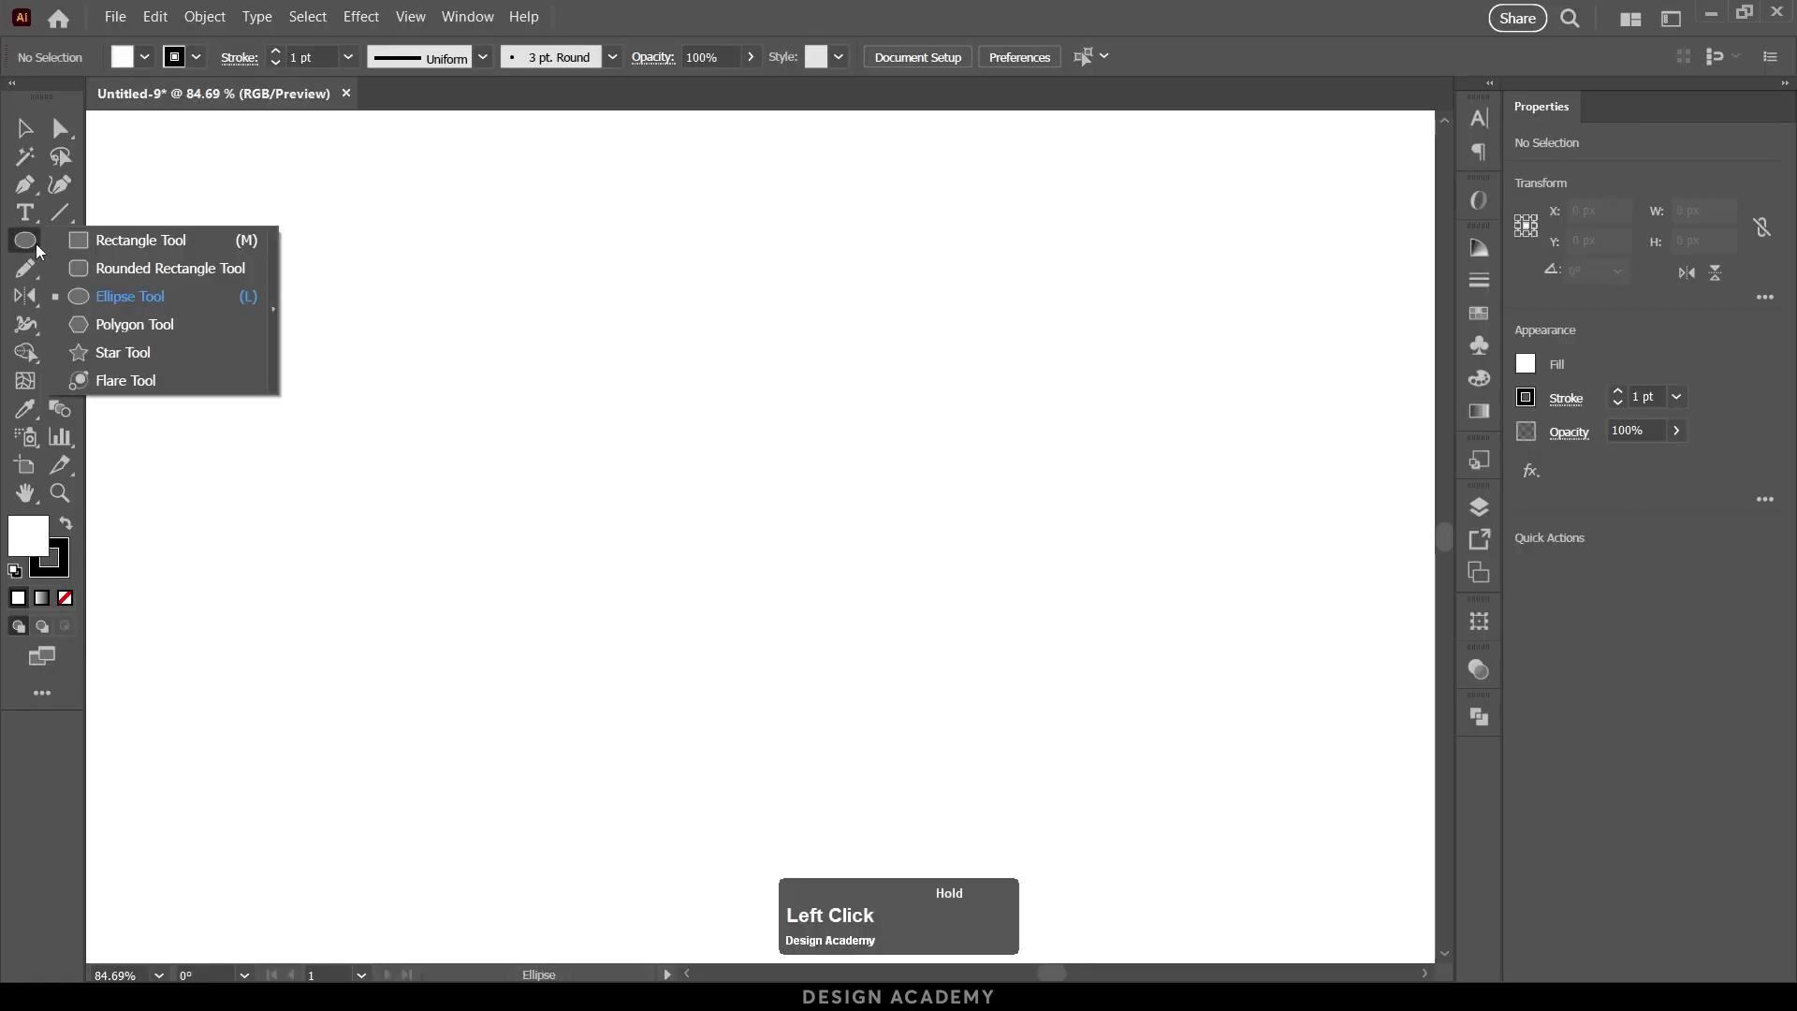
left_click(169, 293)
left_click_drag(593, 346, 872, 623)
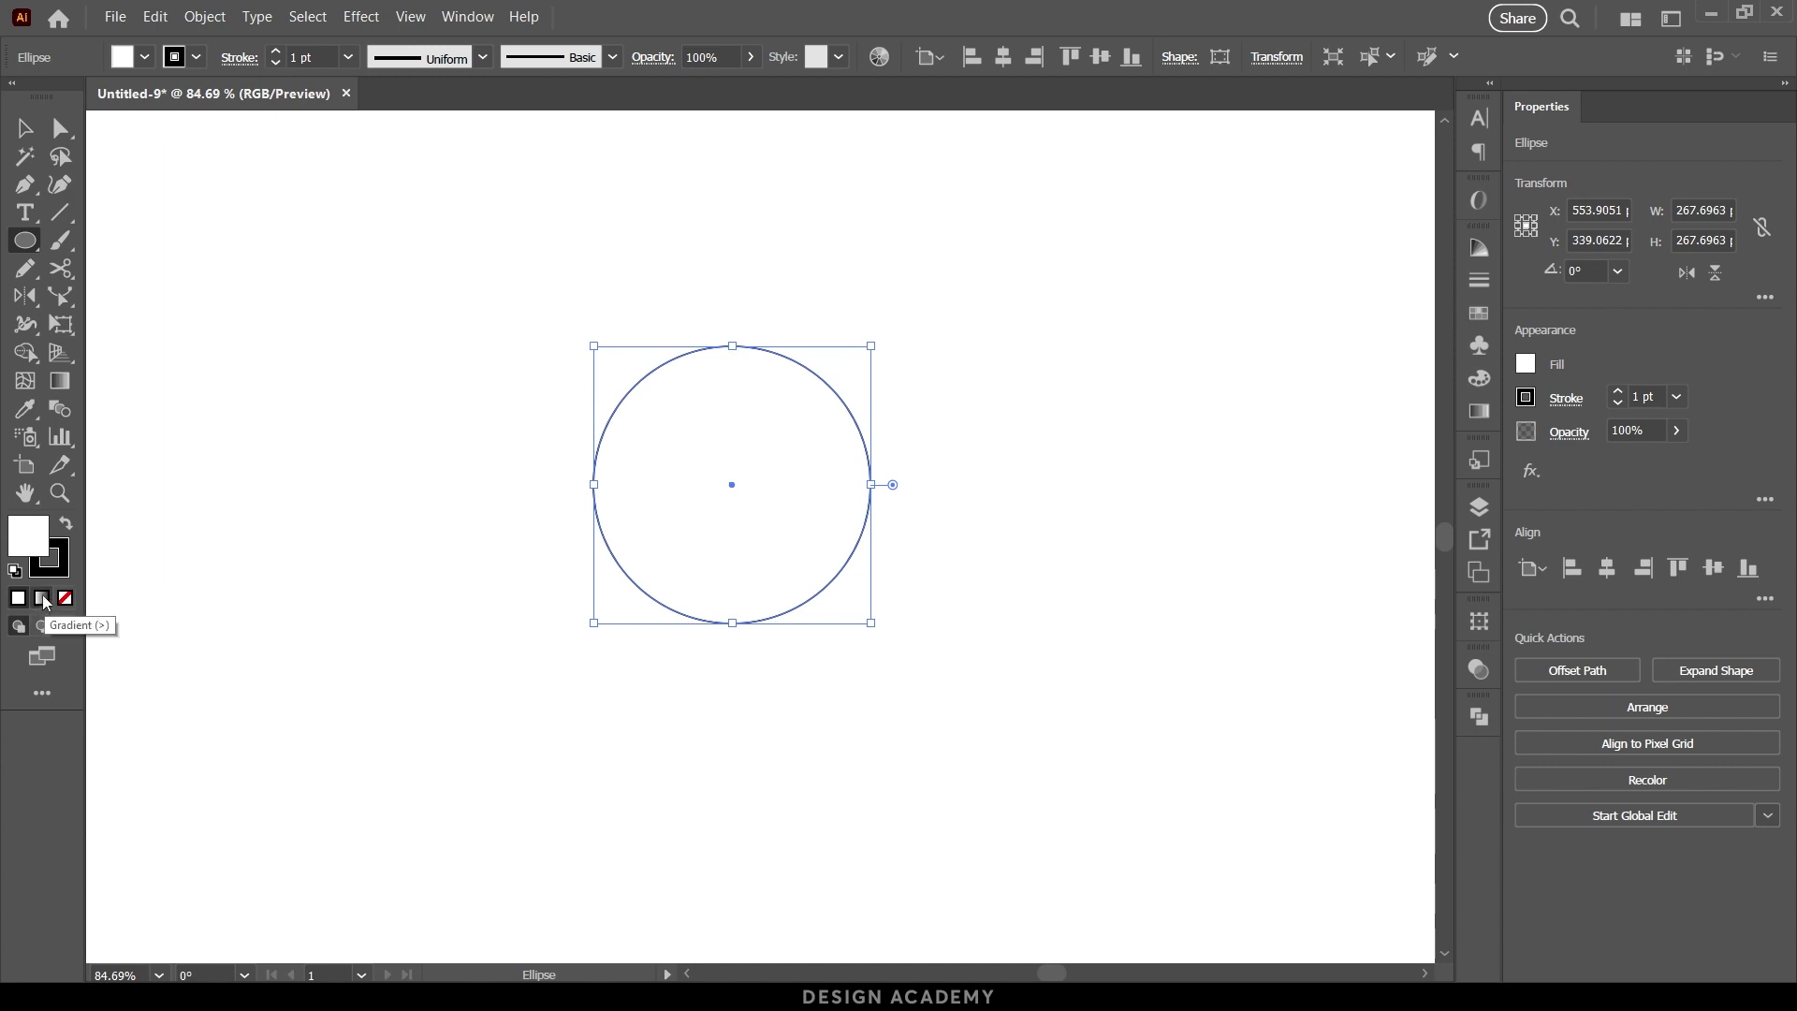
Step: Fill the circle with the default white-to-black linear gradient and remove its stroke
left_click(467, 17)
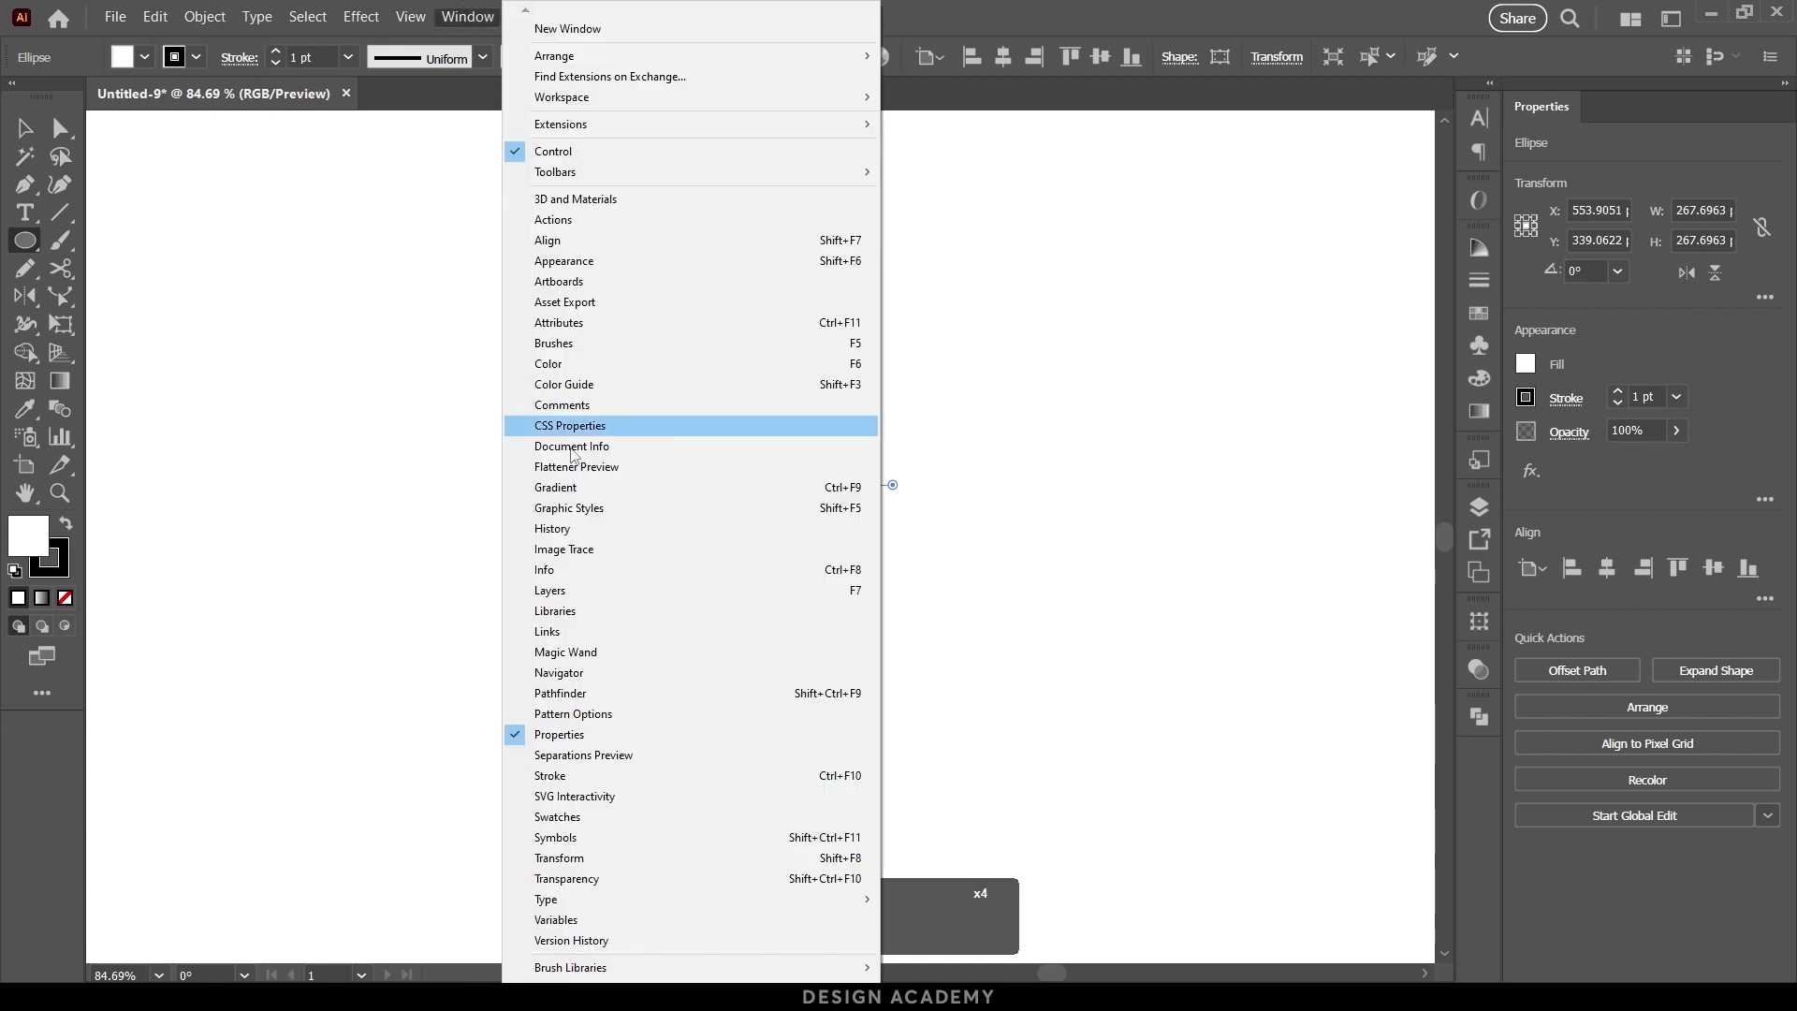
left_click(645, 488)
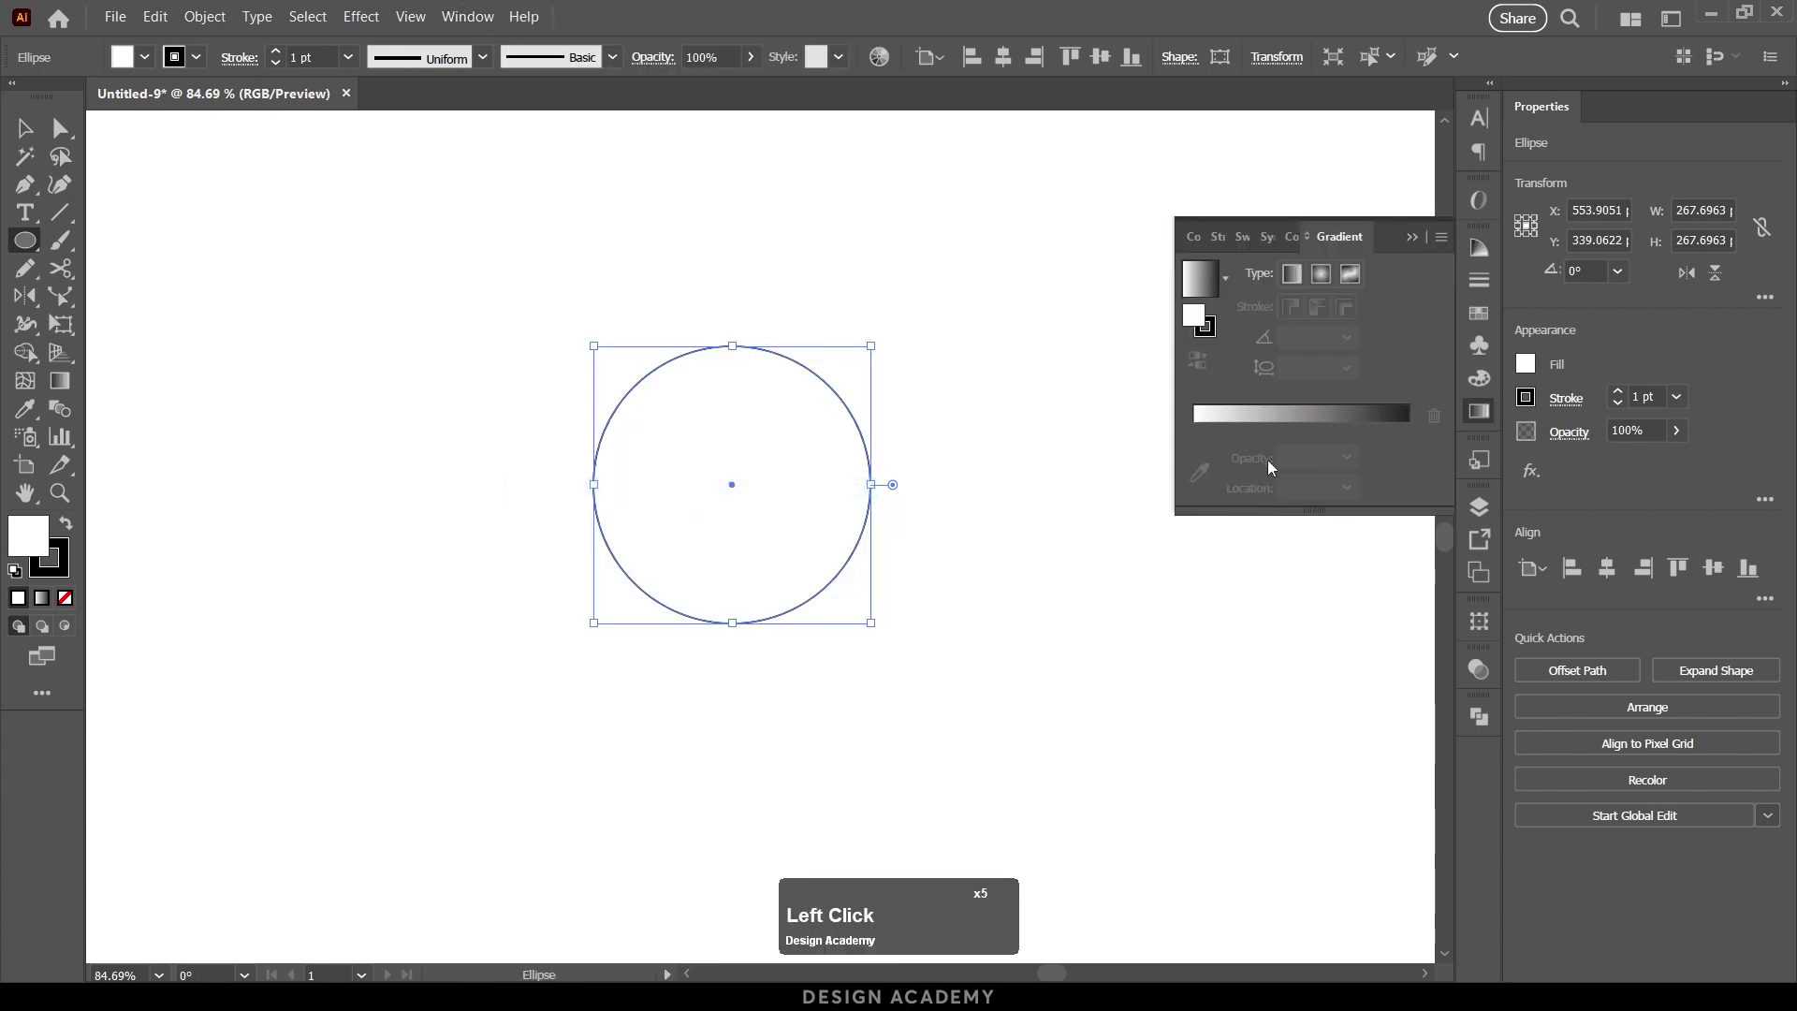
left_click(1275, 426)
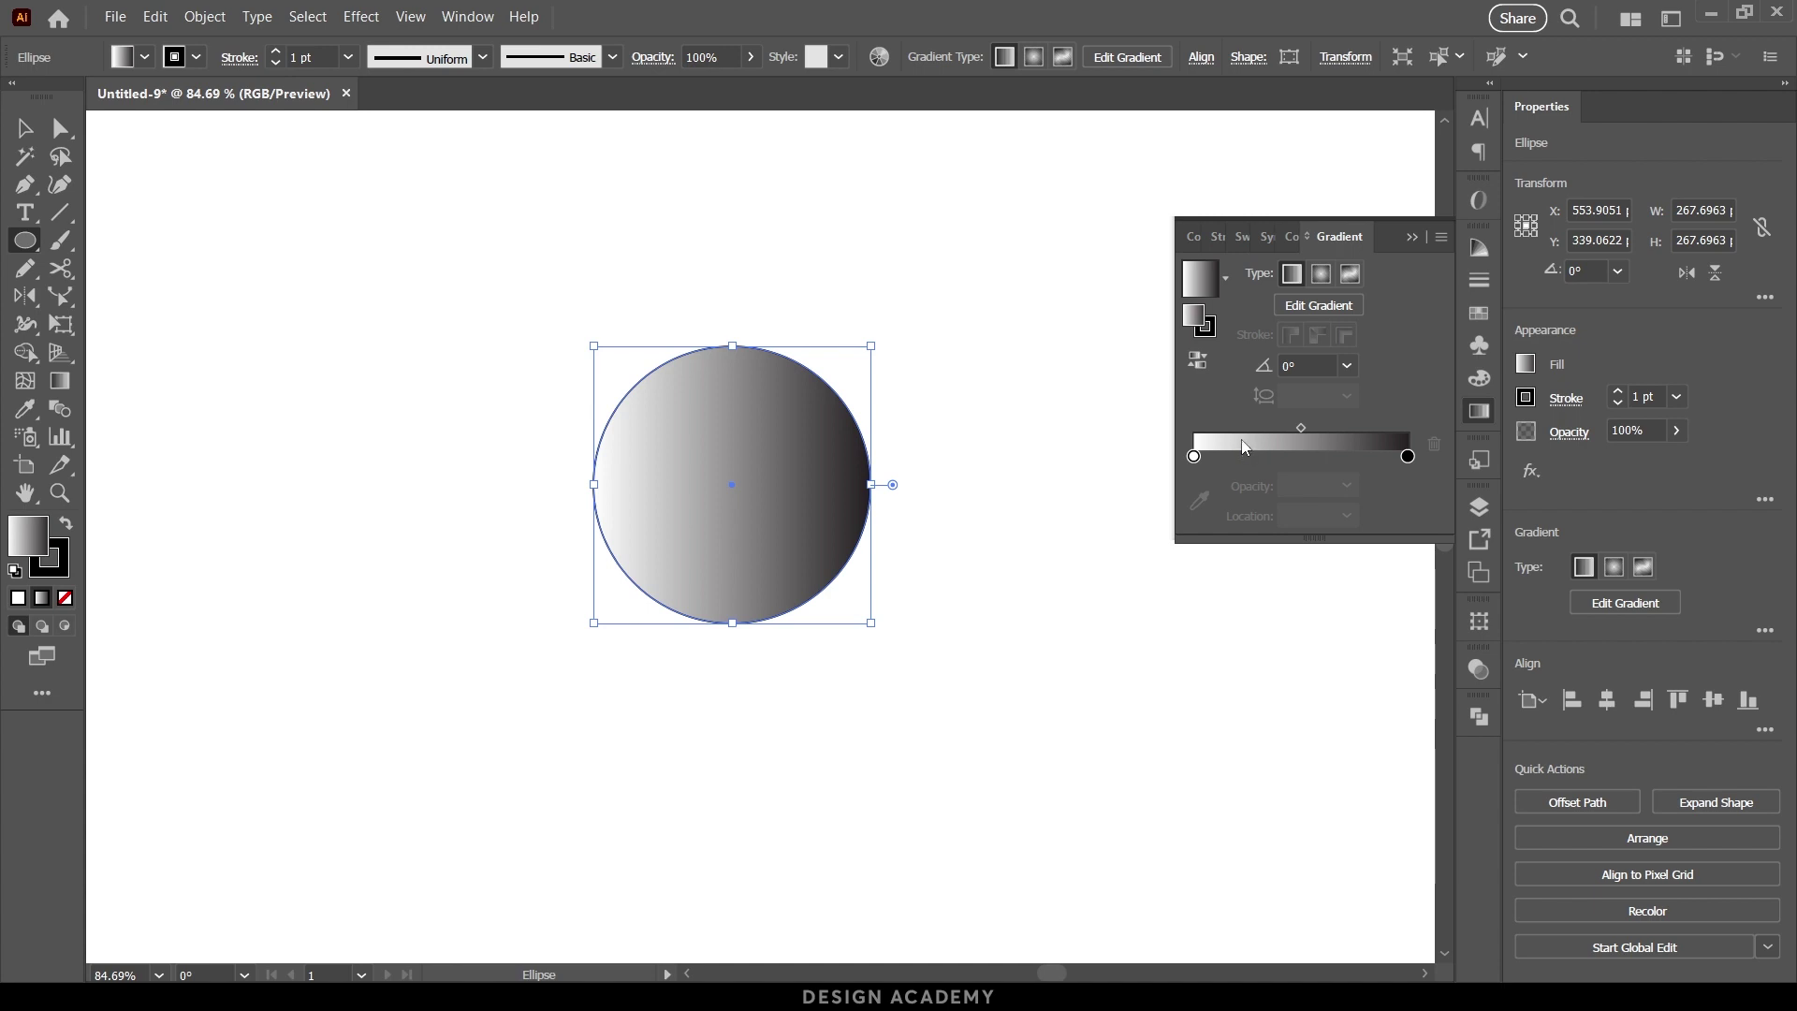
left_click(58, 561)
left_click(65, 598)
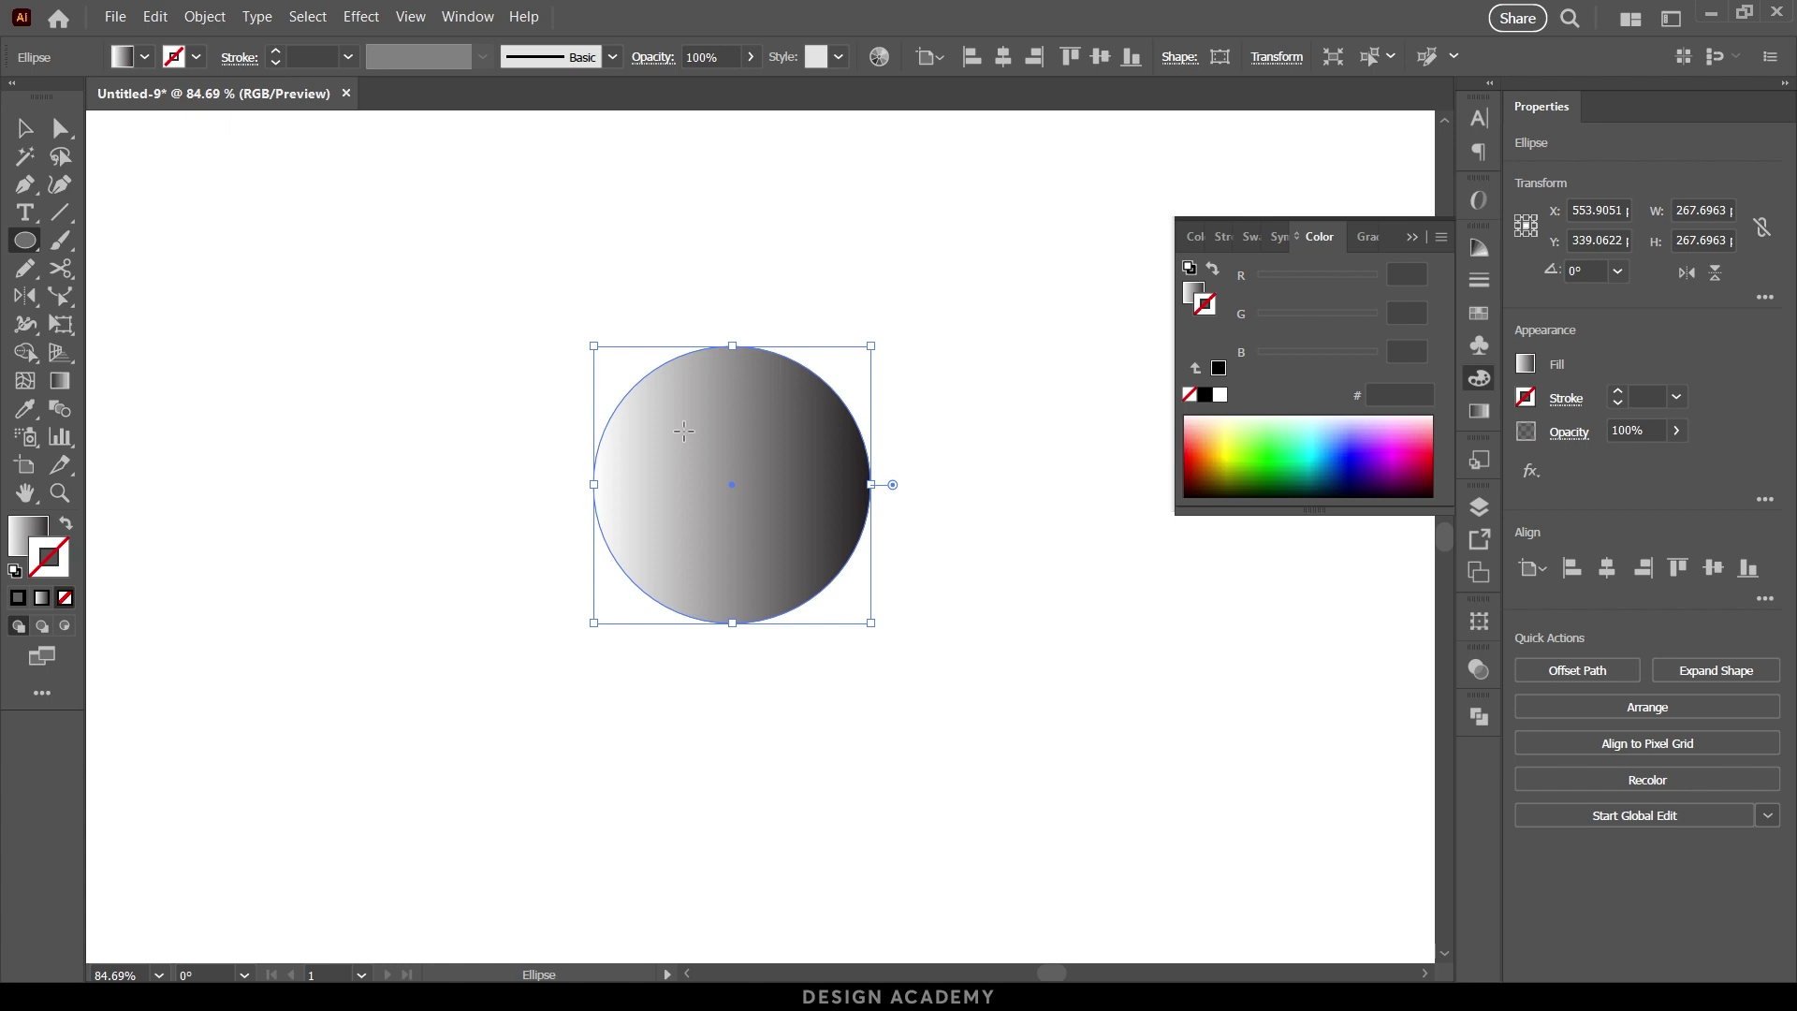
Step: With the Gradient tool on the circle's fill, move the black stop to about 55% and shift the midpoint toward it
left_click(59, 380)
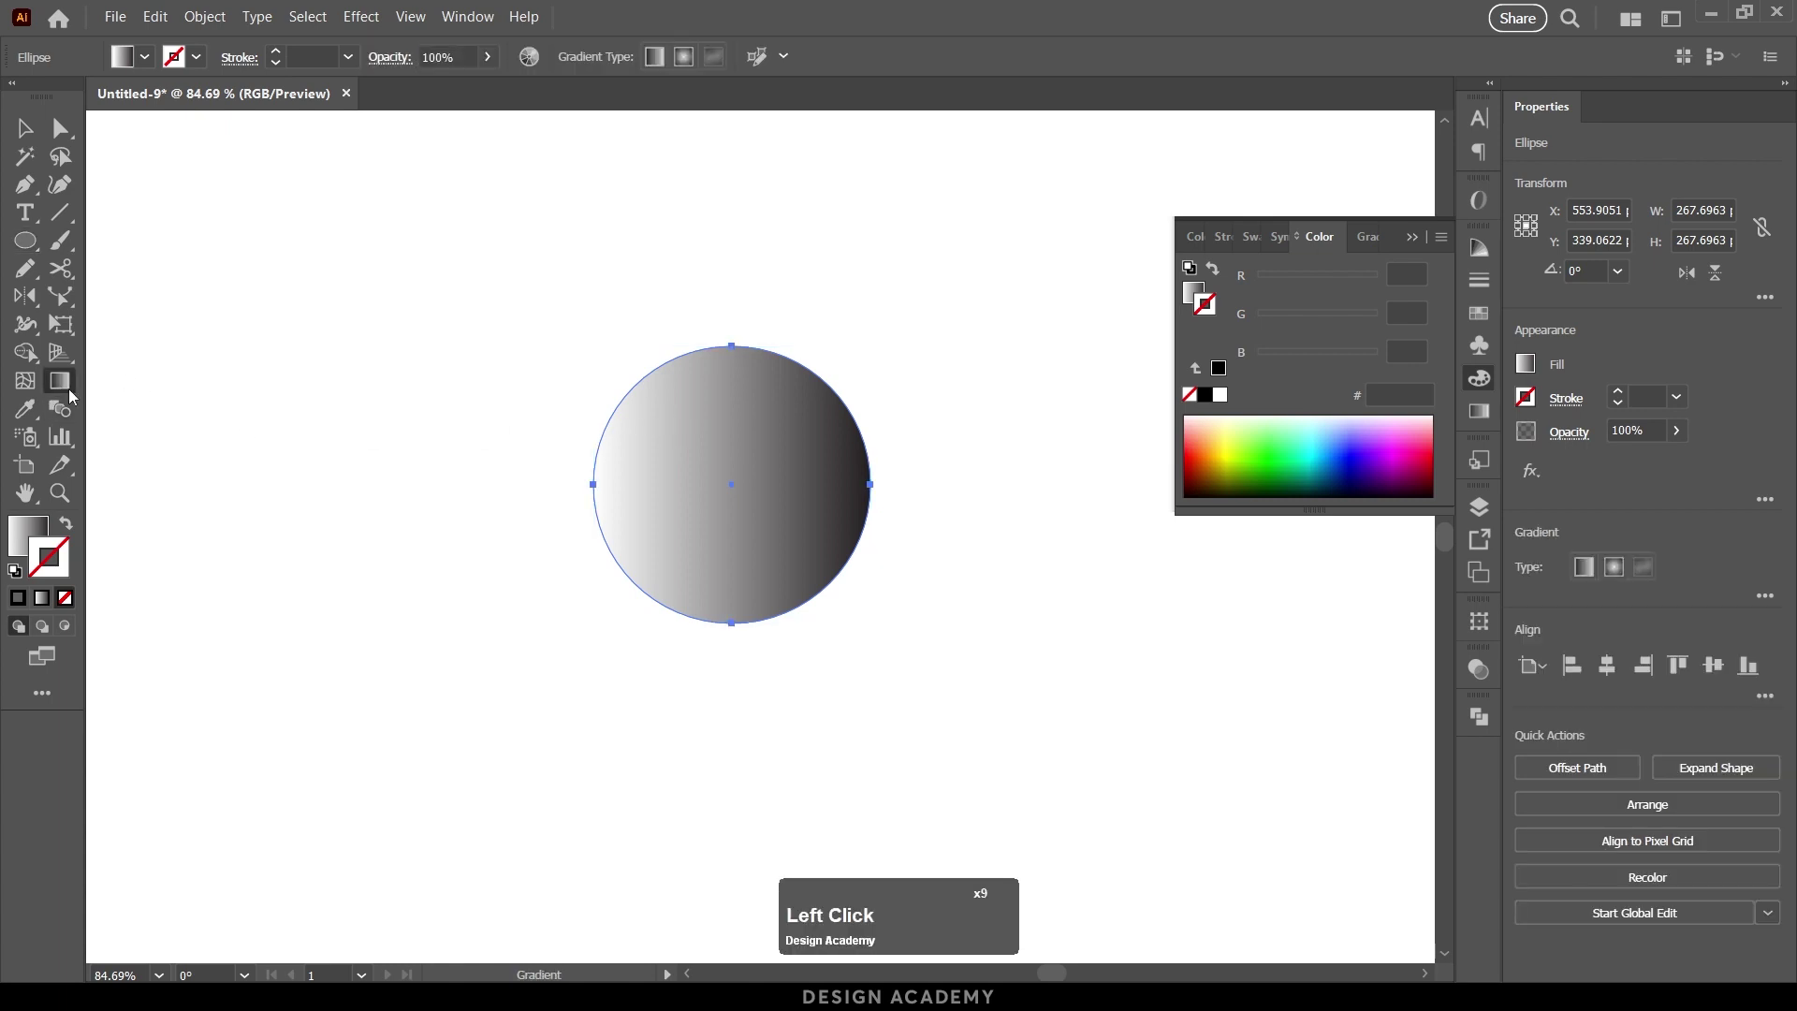
left_click(29, 530)
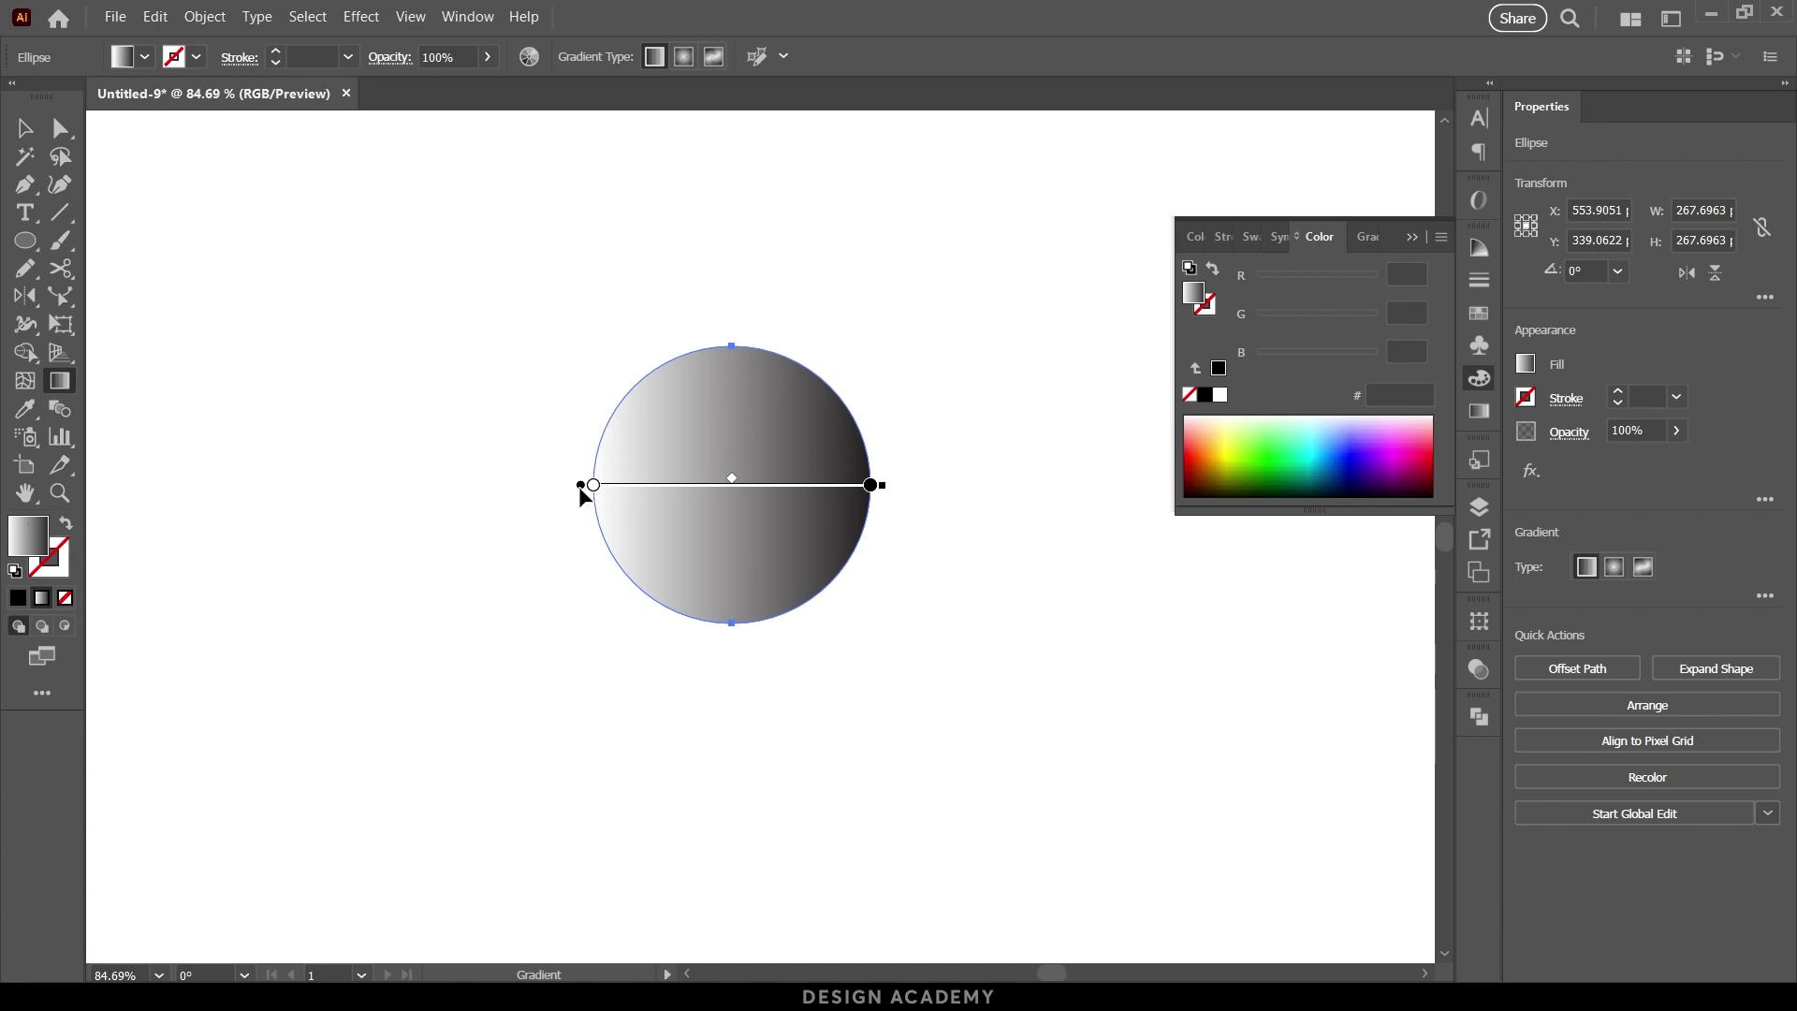
left_click(1479, 412)
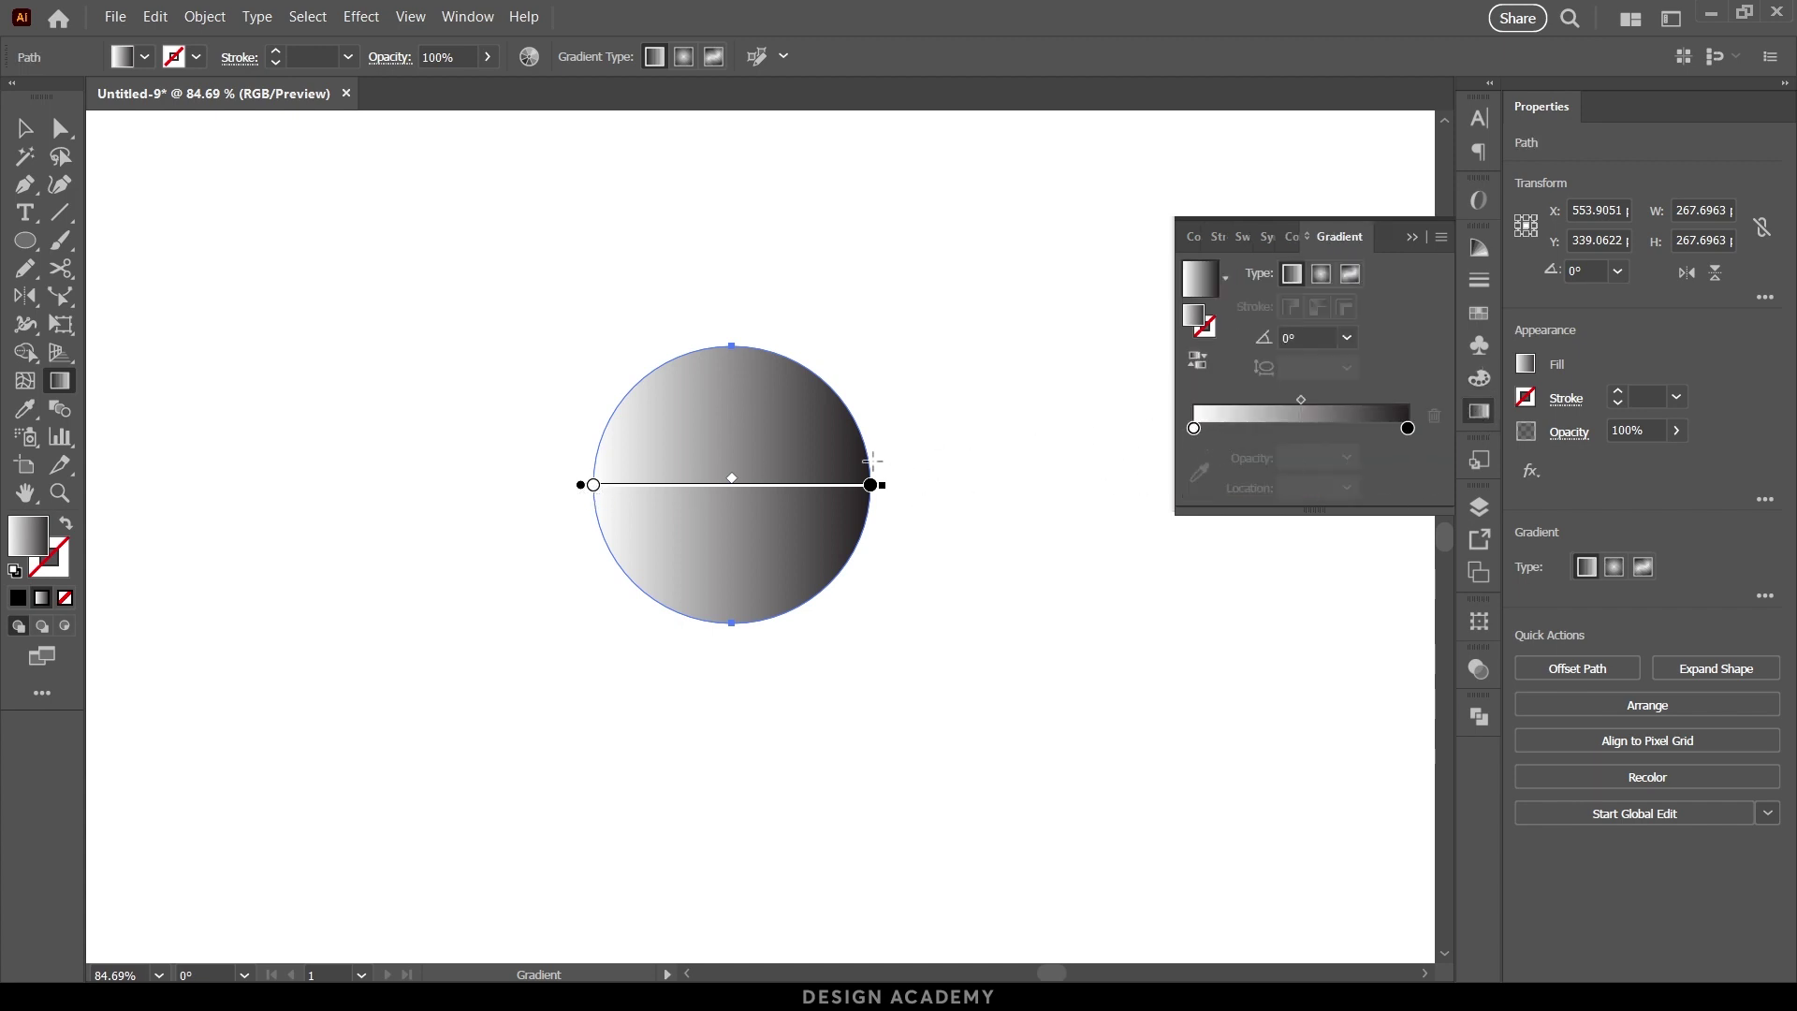
left_click_drag(870, 485, 730, 485)
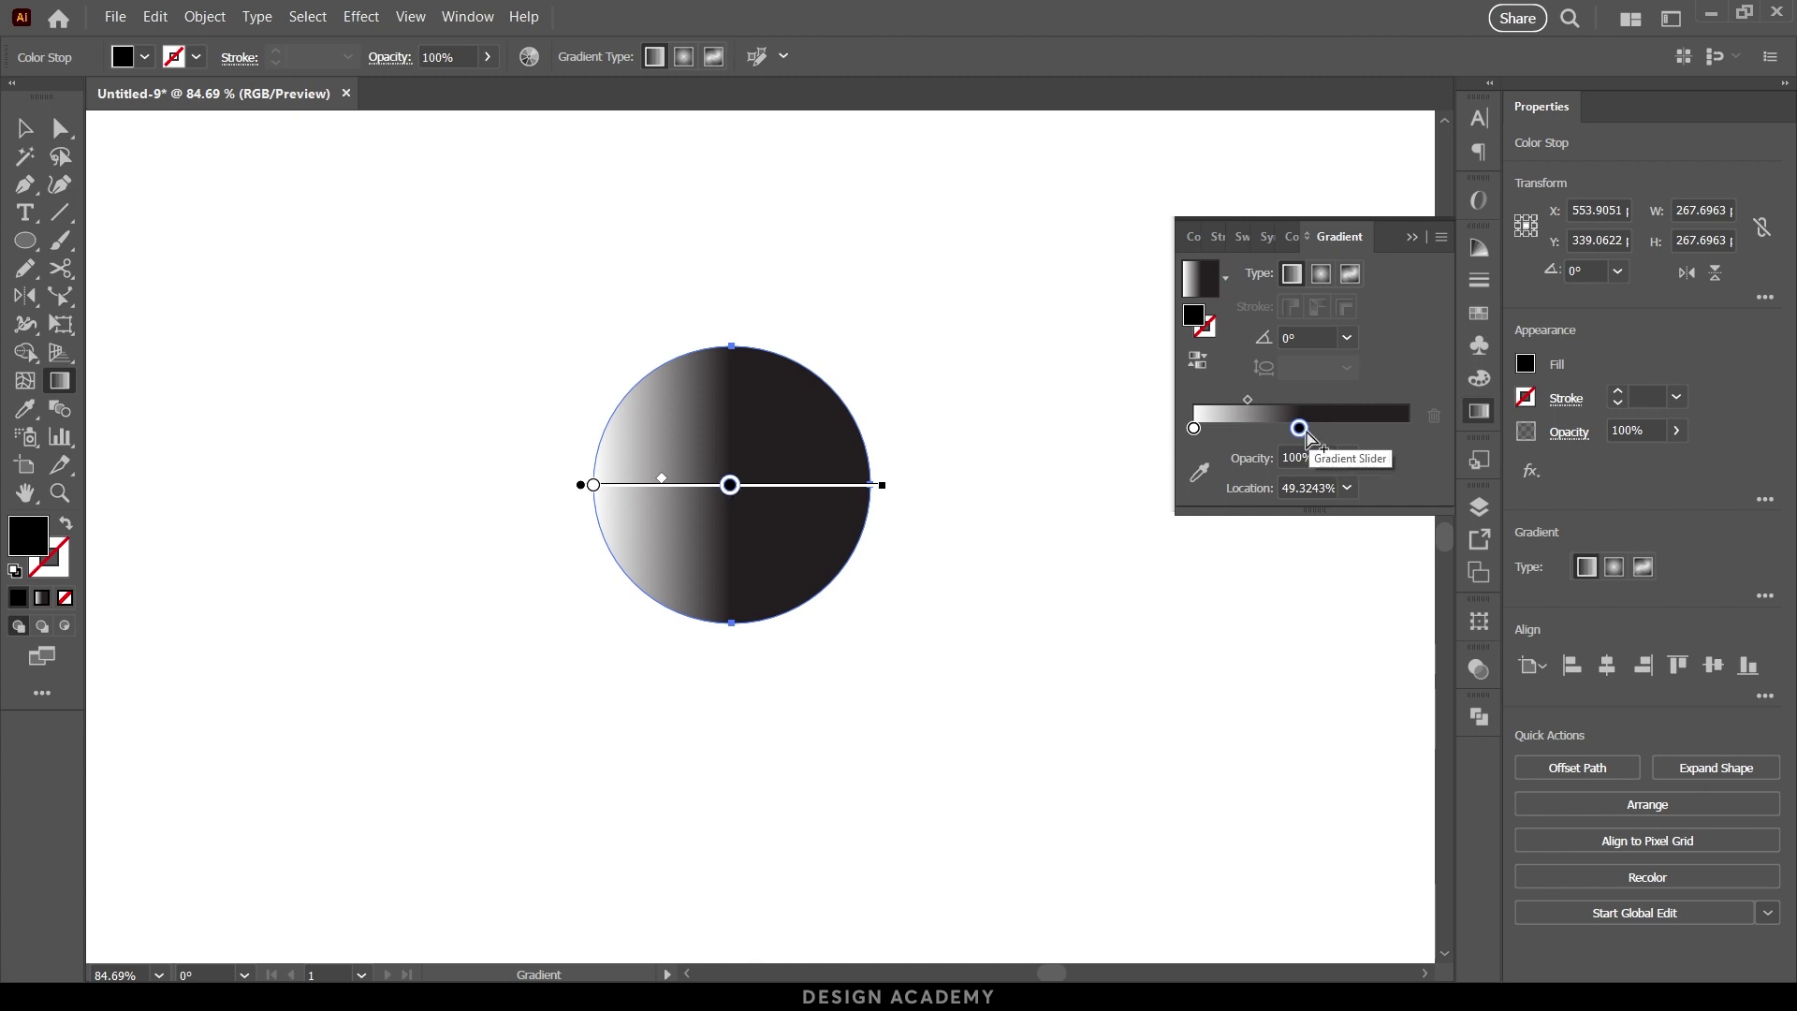
left_click_drag(662, 479, 747, 492)
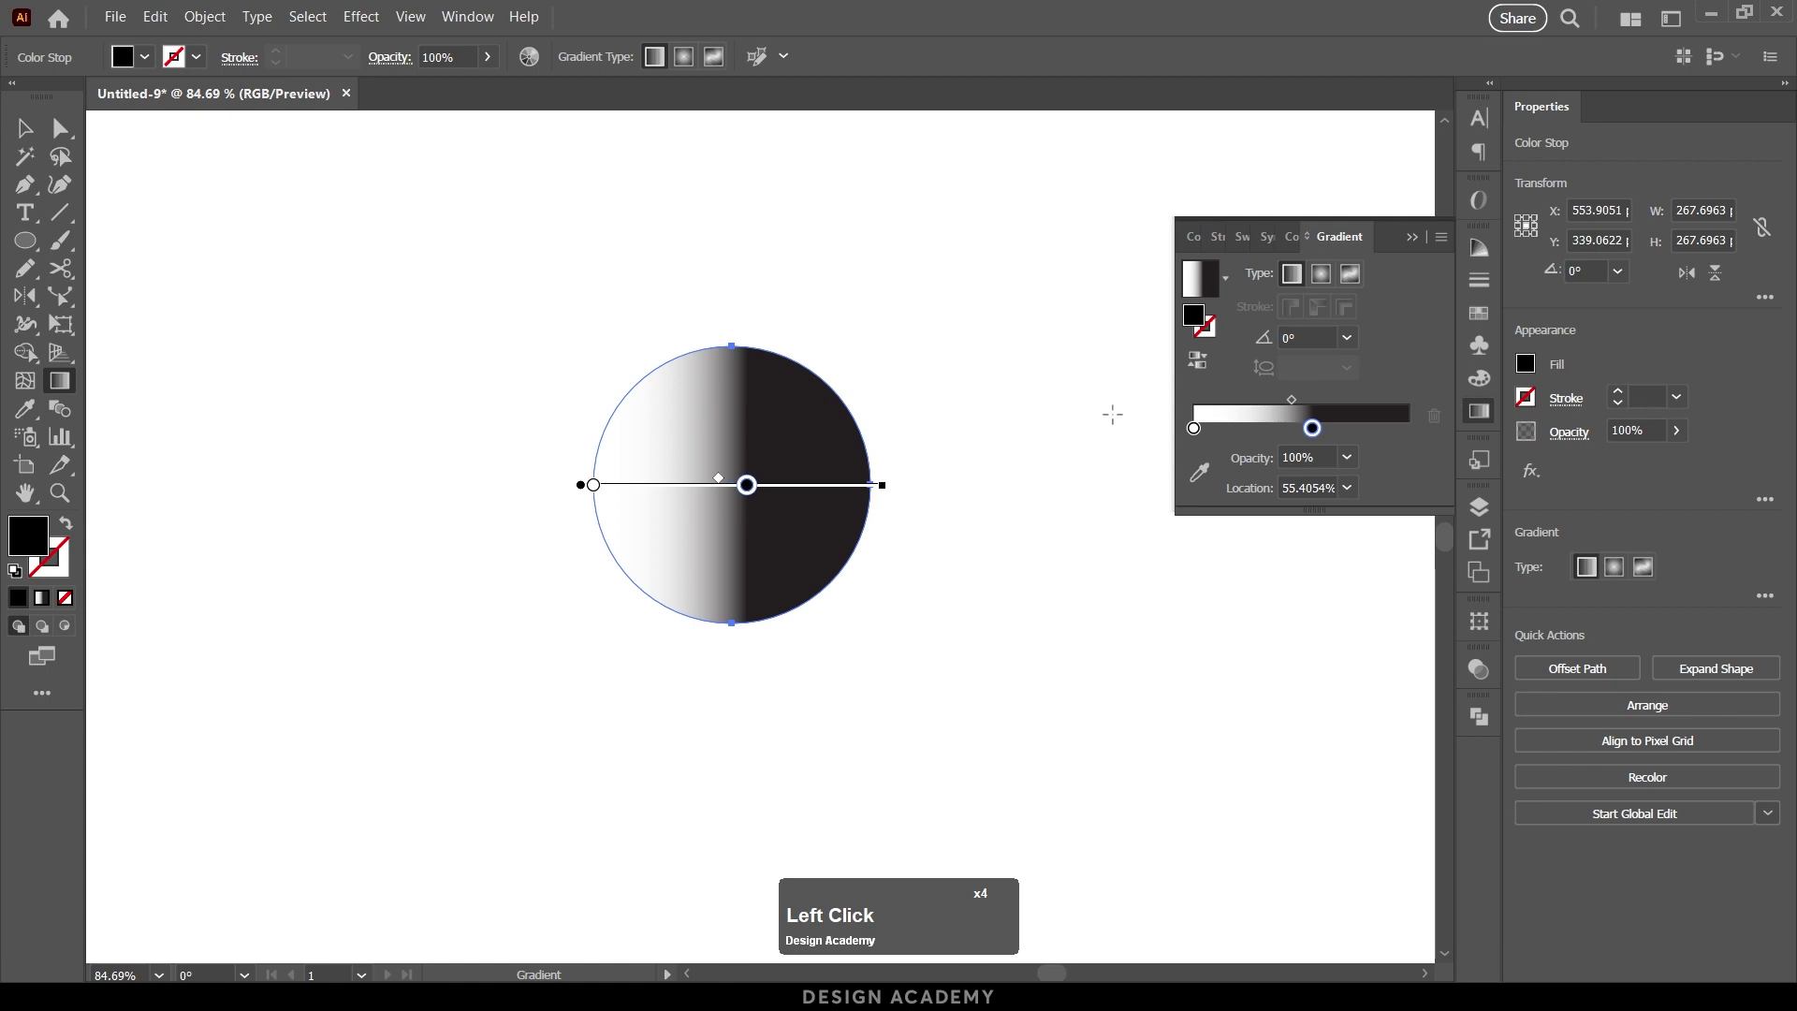
Step: Set the white gradient stop to a gray with K at 26%
double_click(1194, 428)
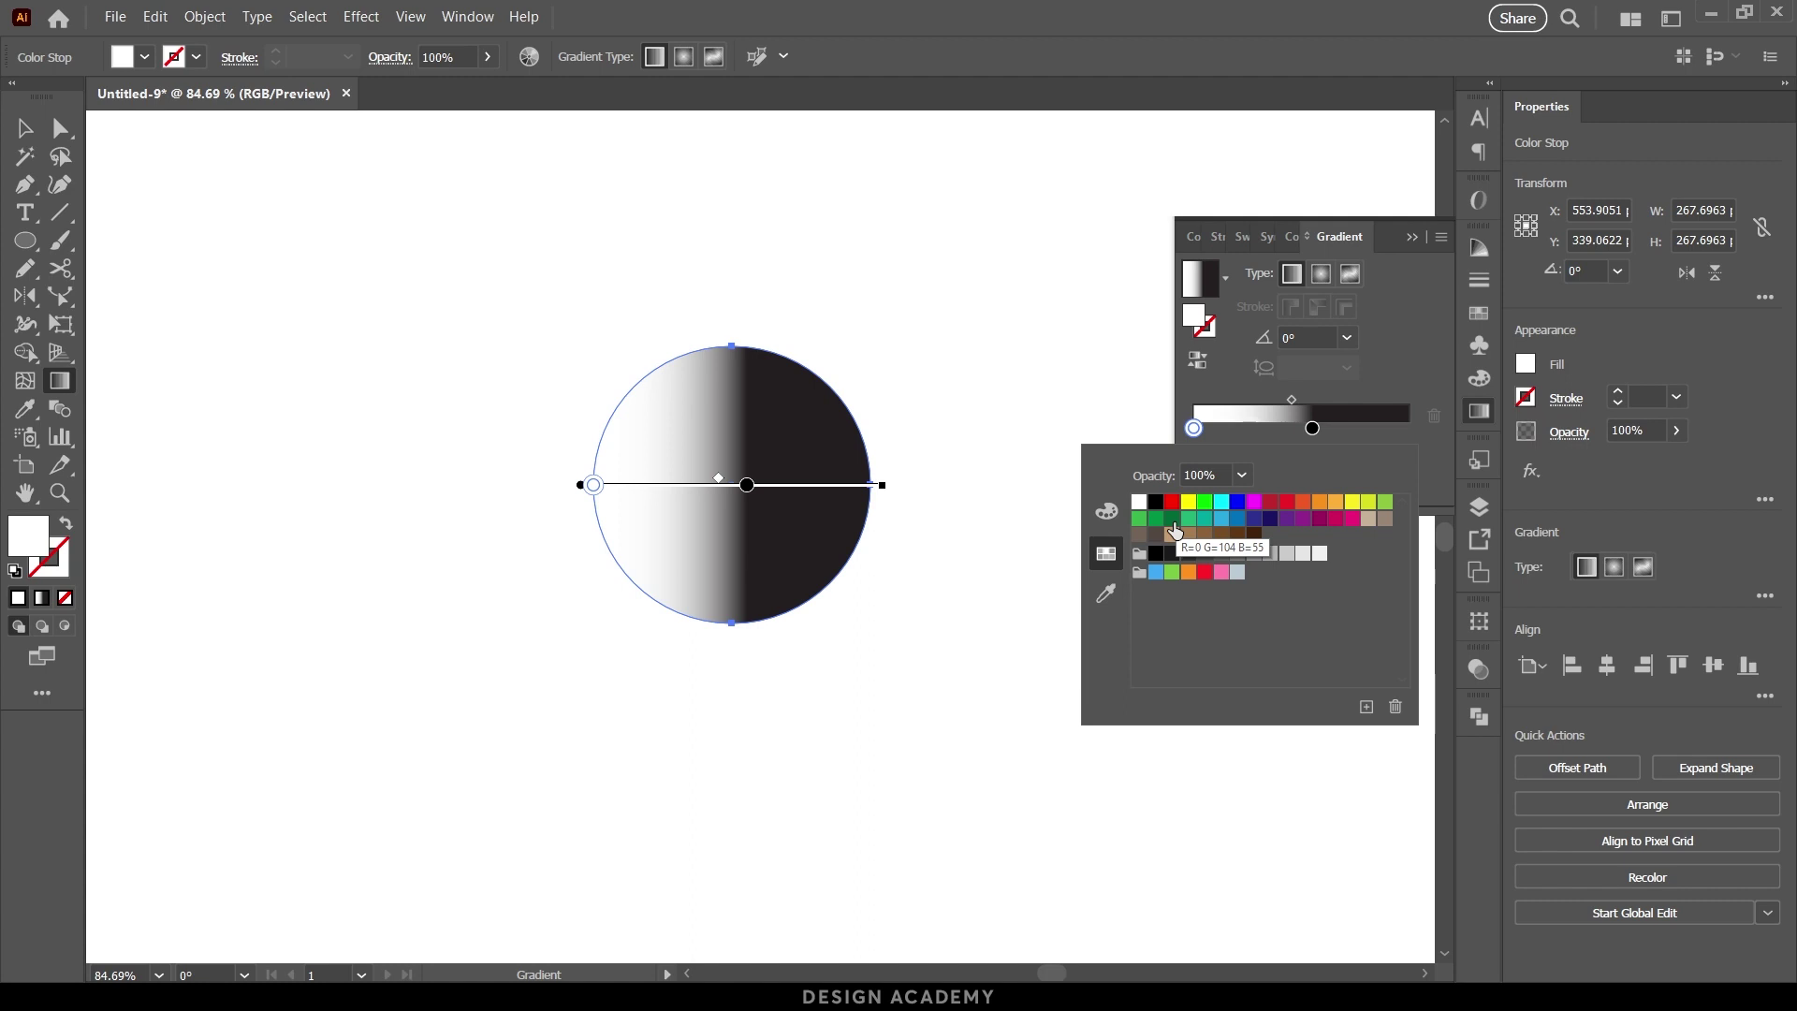
left_click(1106, 512)
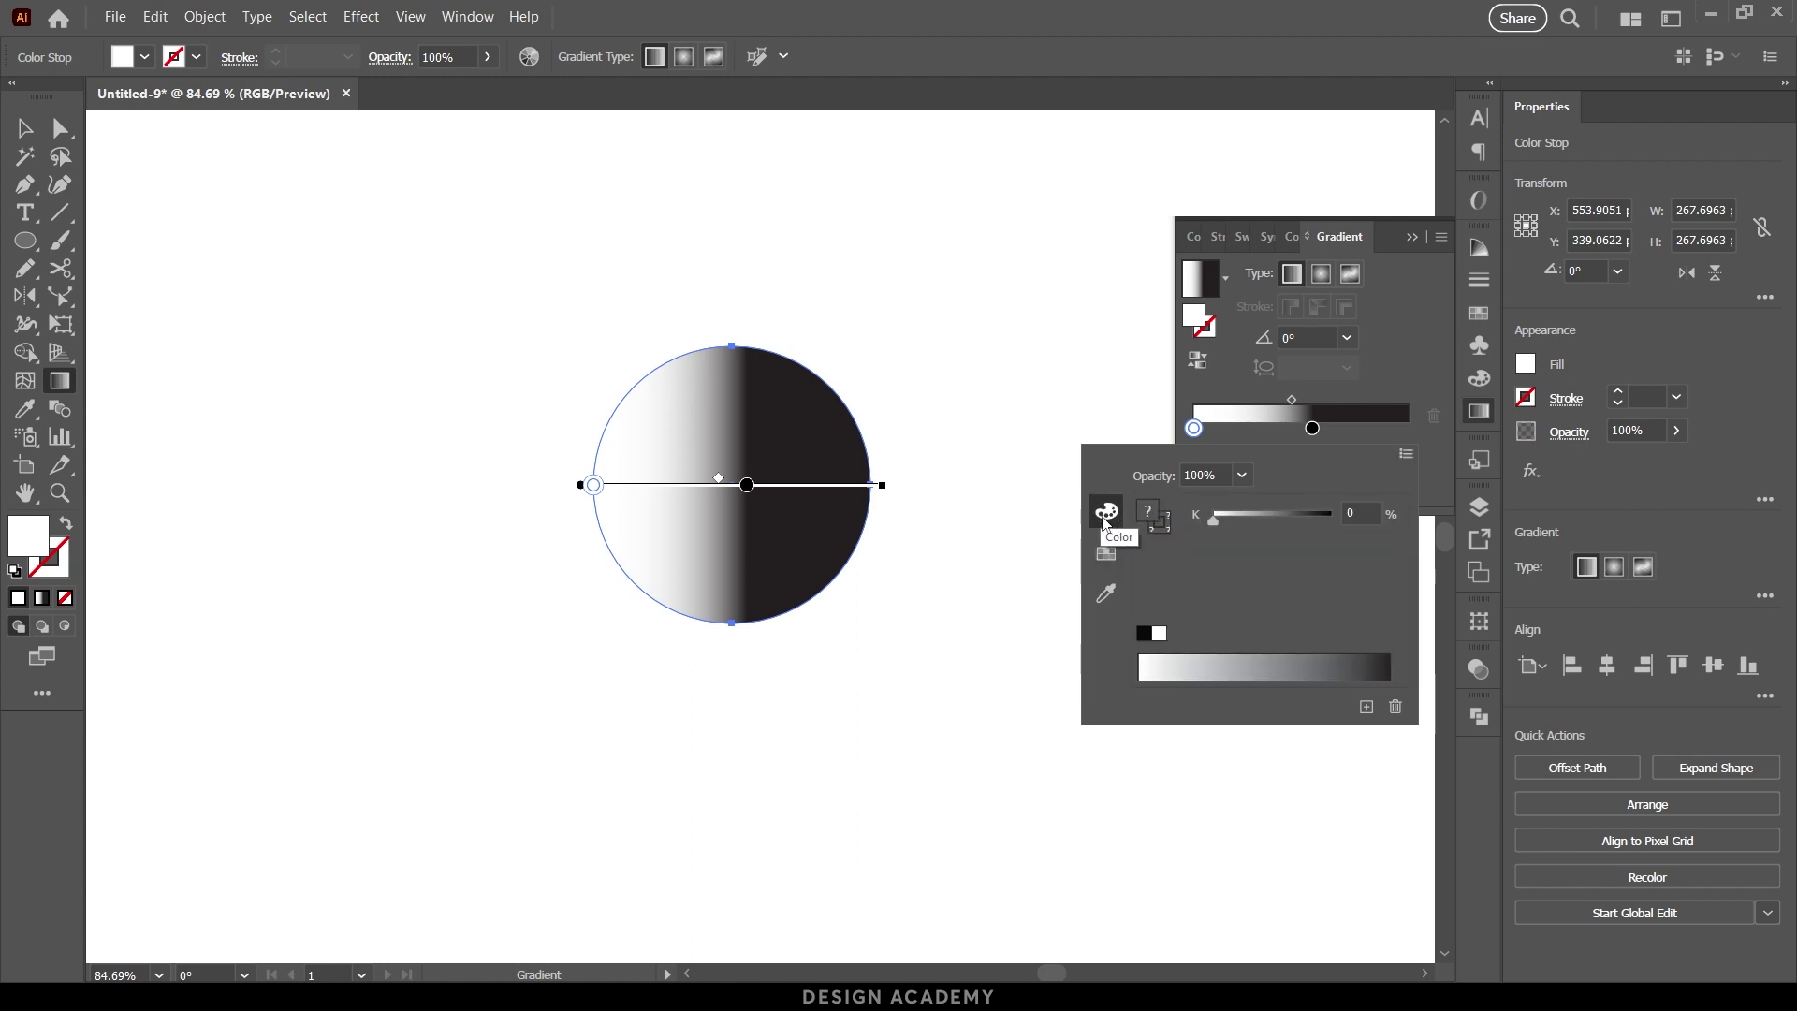
left_click(1278, 517)
left_click_drag(1276, 519, 1244, 519)
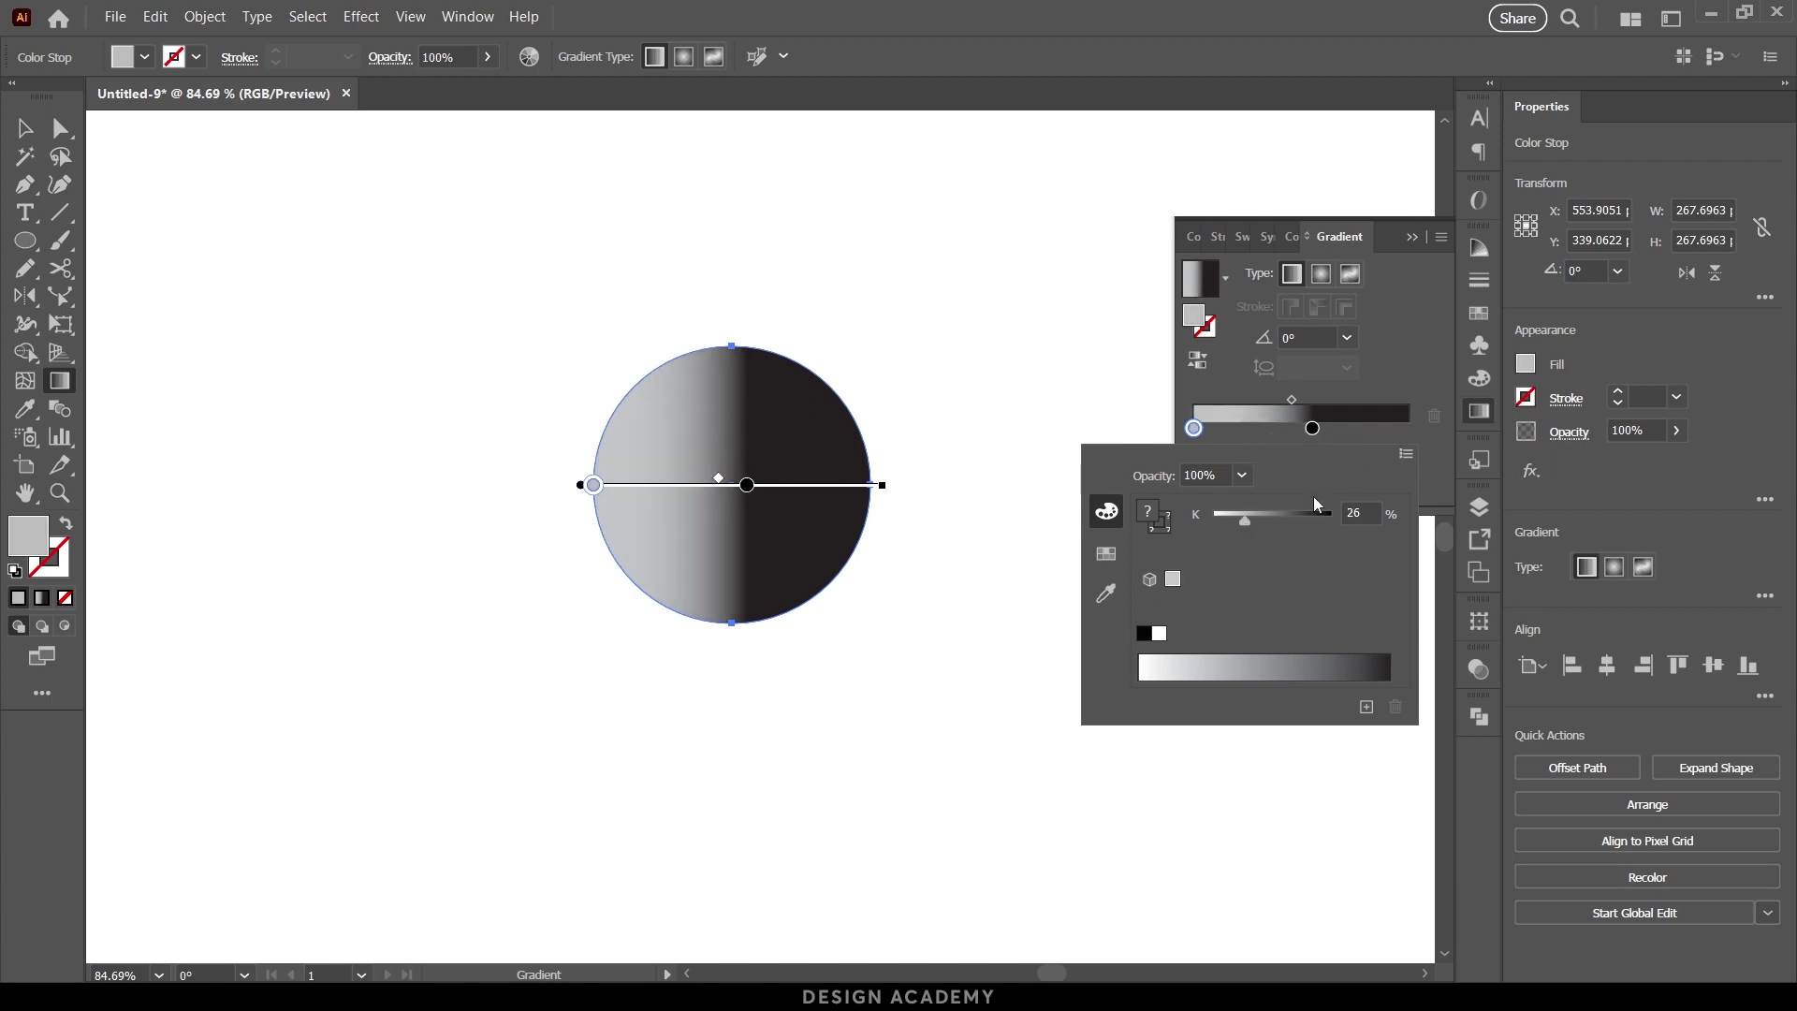
Step: Switch the gray stop's color mode to RGB and mix a turquoise of R 53, G 199, B 217
left_click(1406, 454)
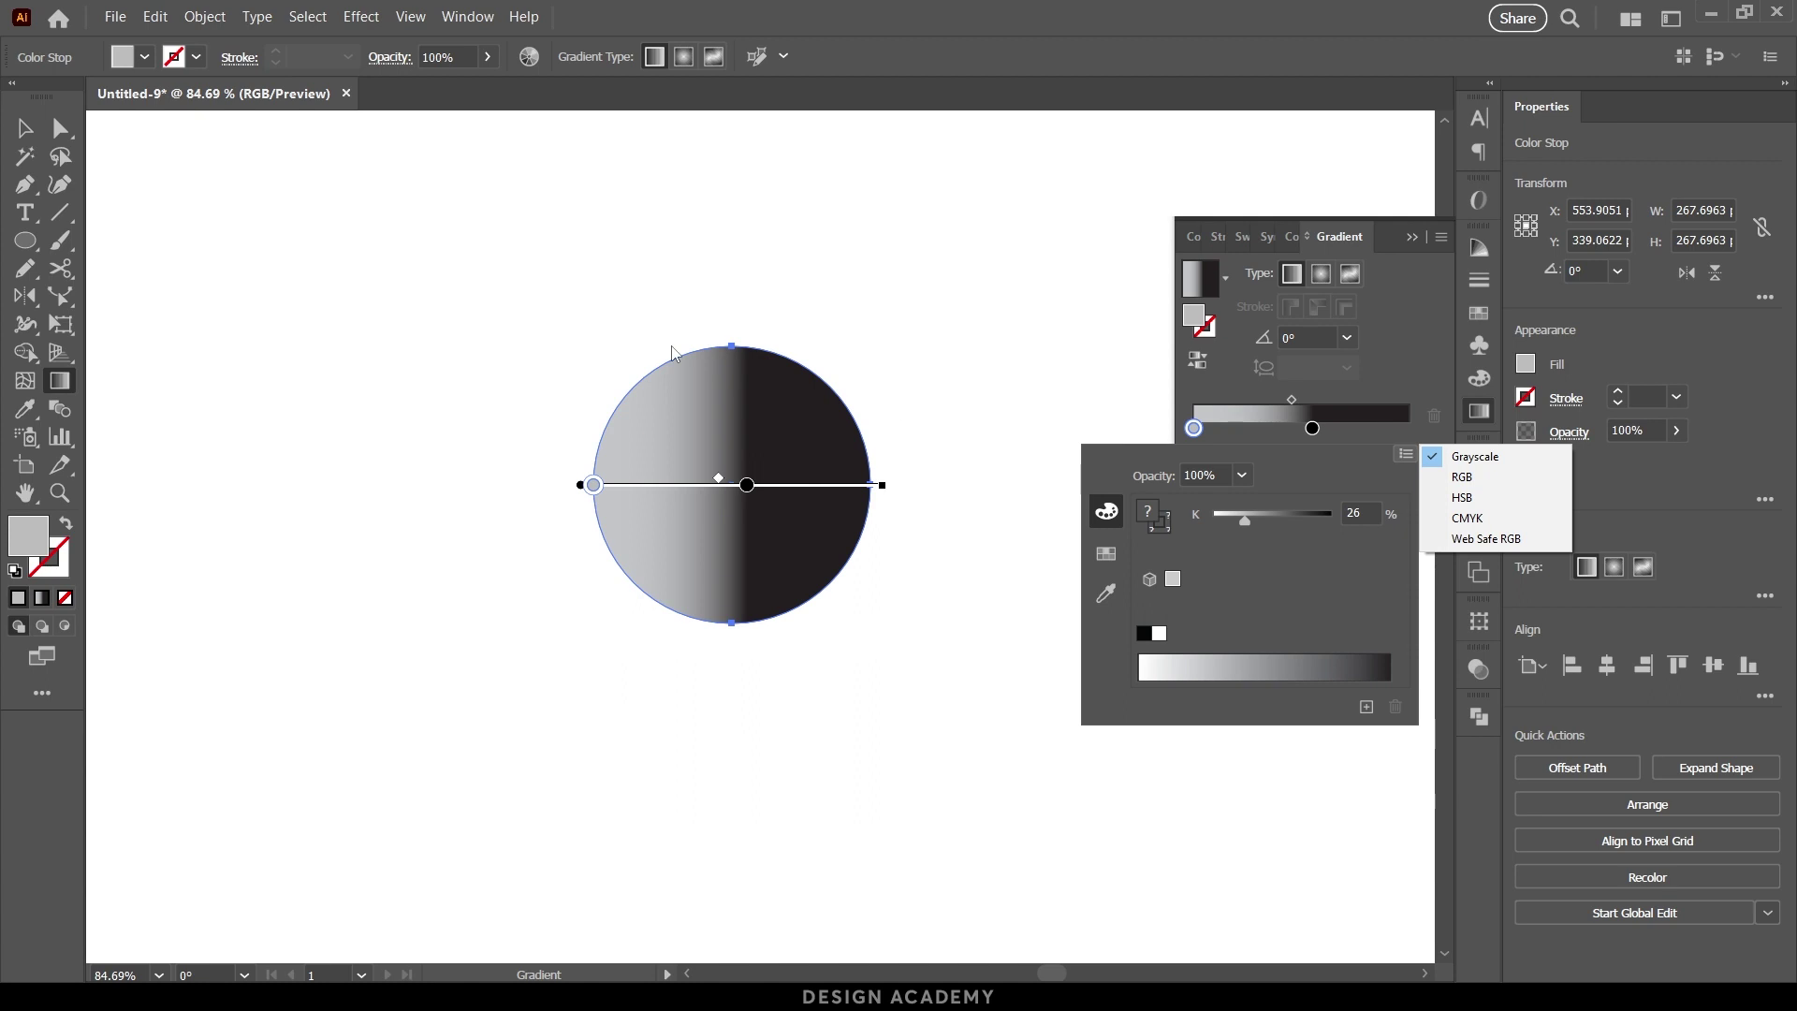
left_click(1462, 476)
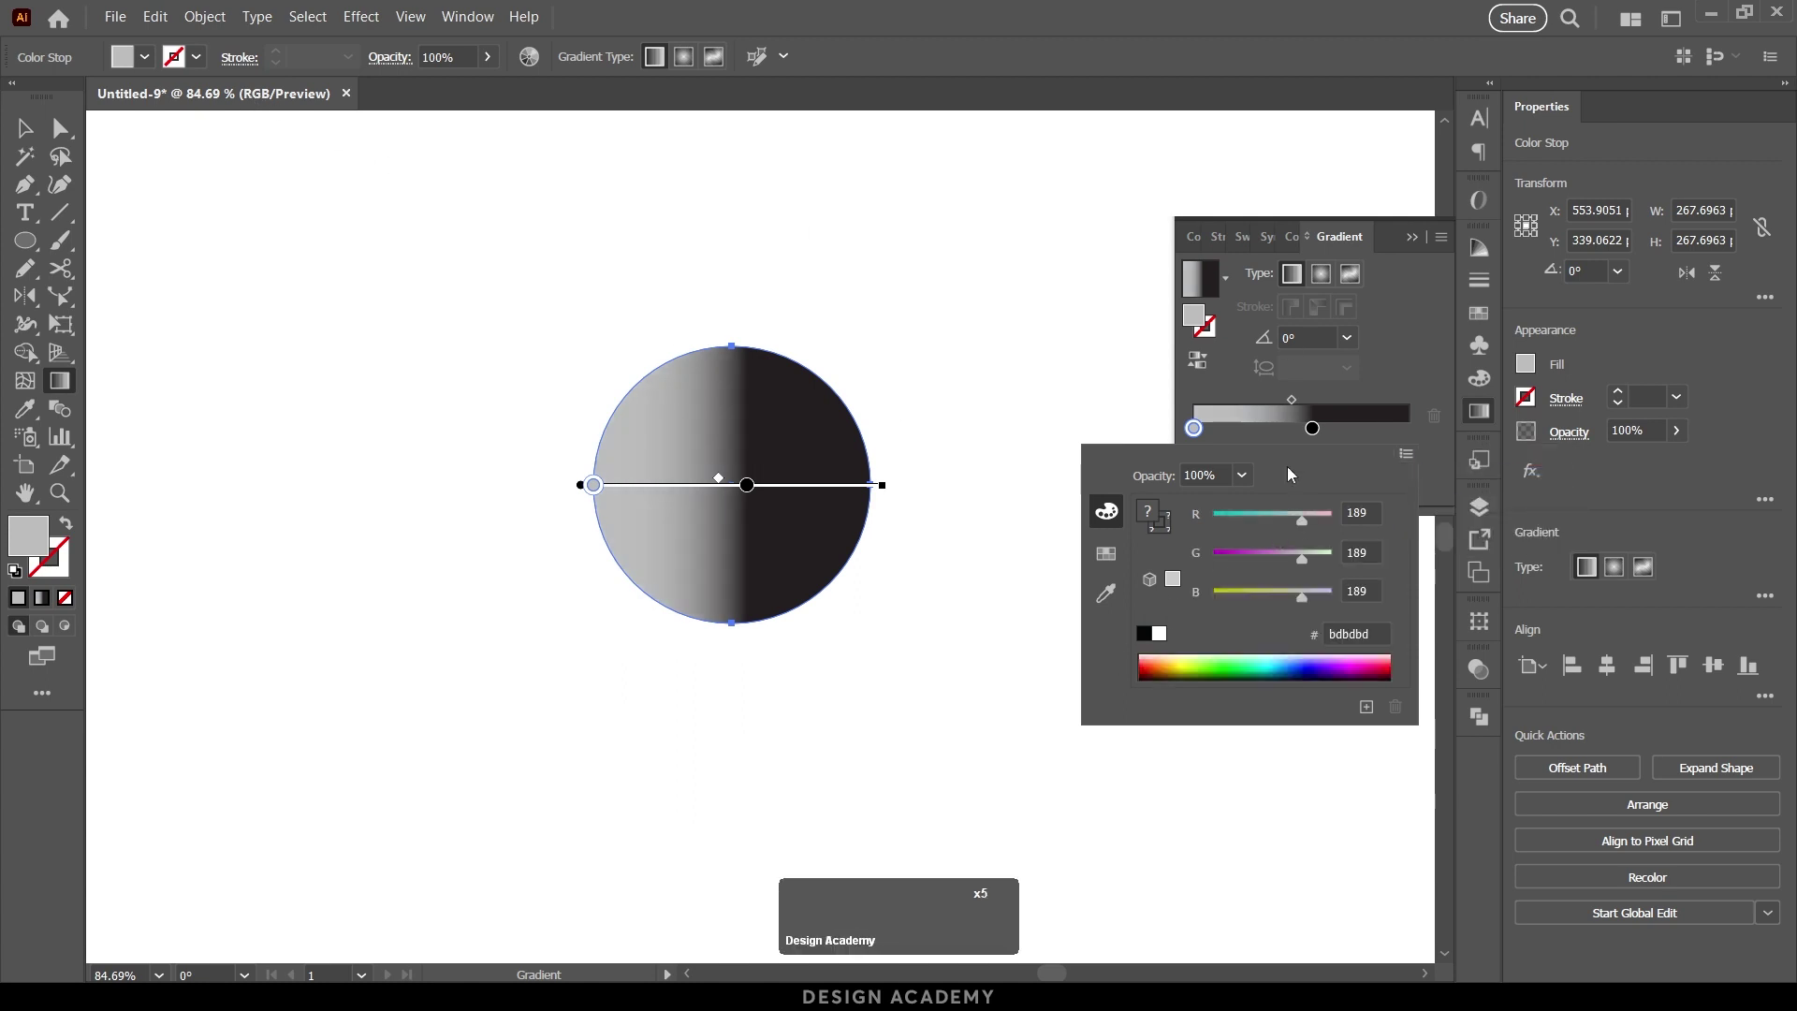
left_click(1194, 430)
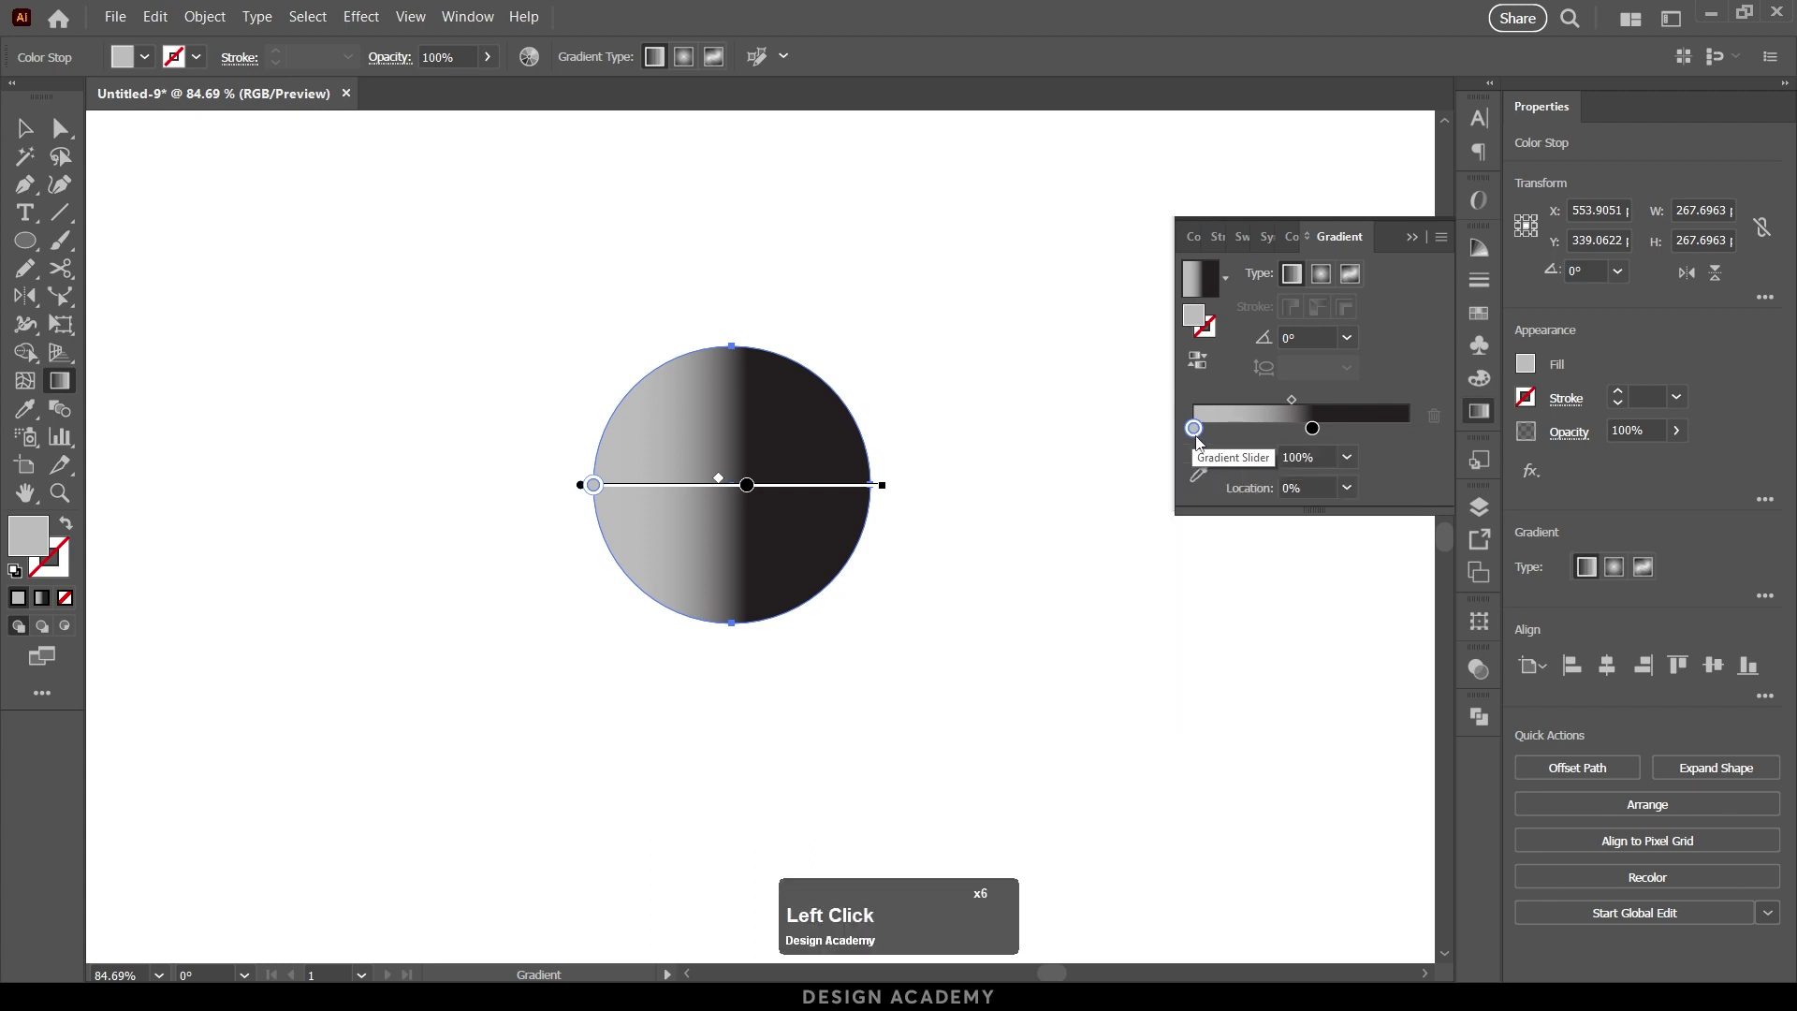
double_click(1194, 429)
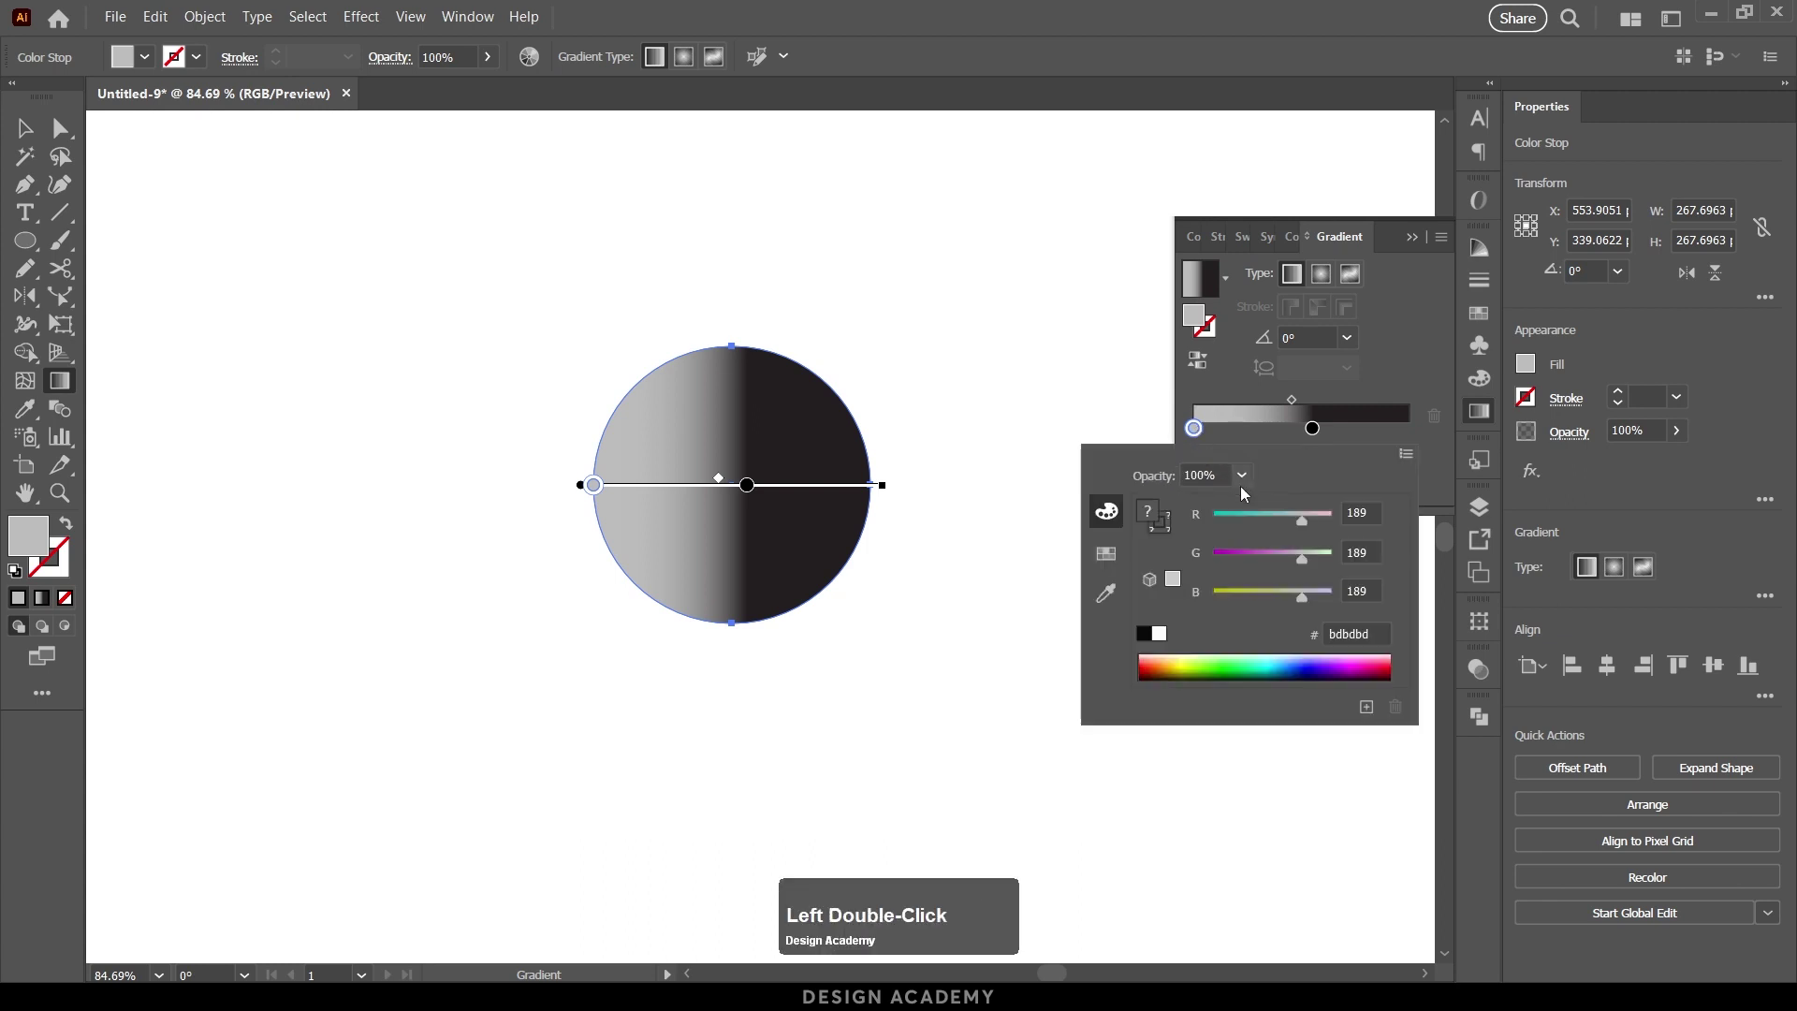
left_click_drag(1272, 519, 1305, 565)
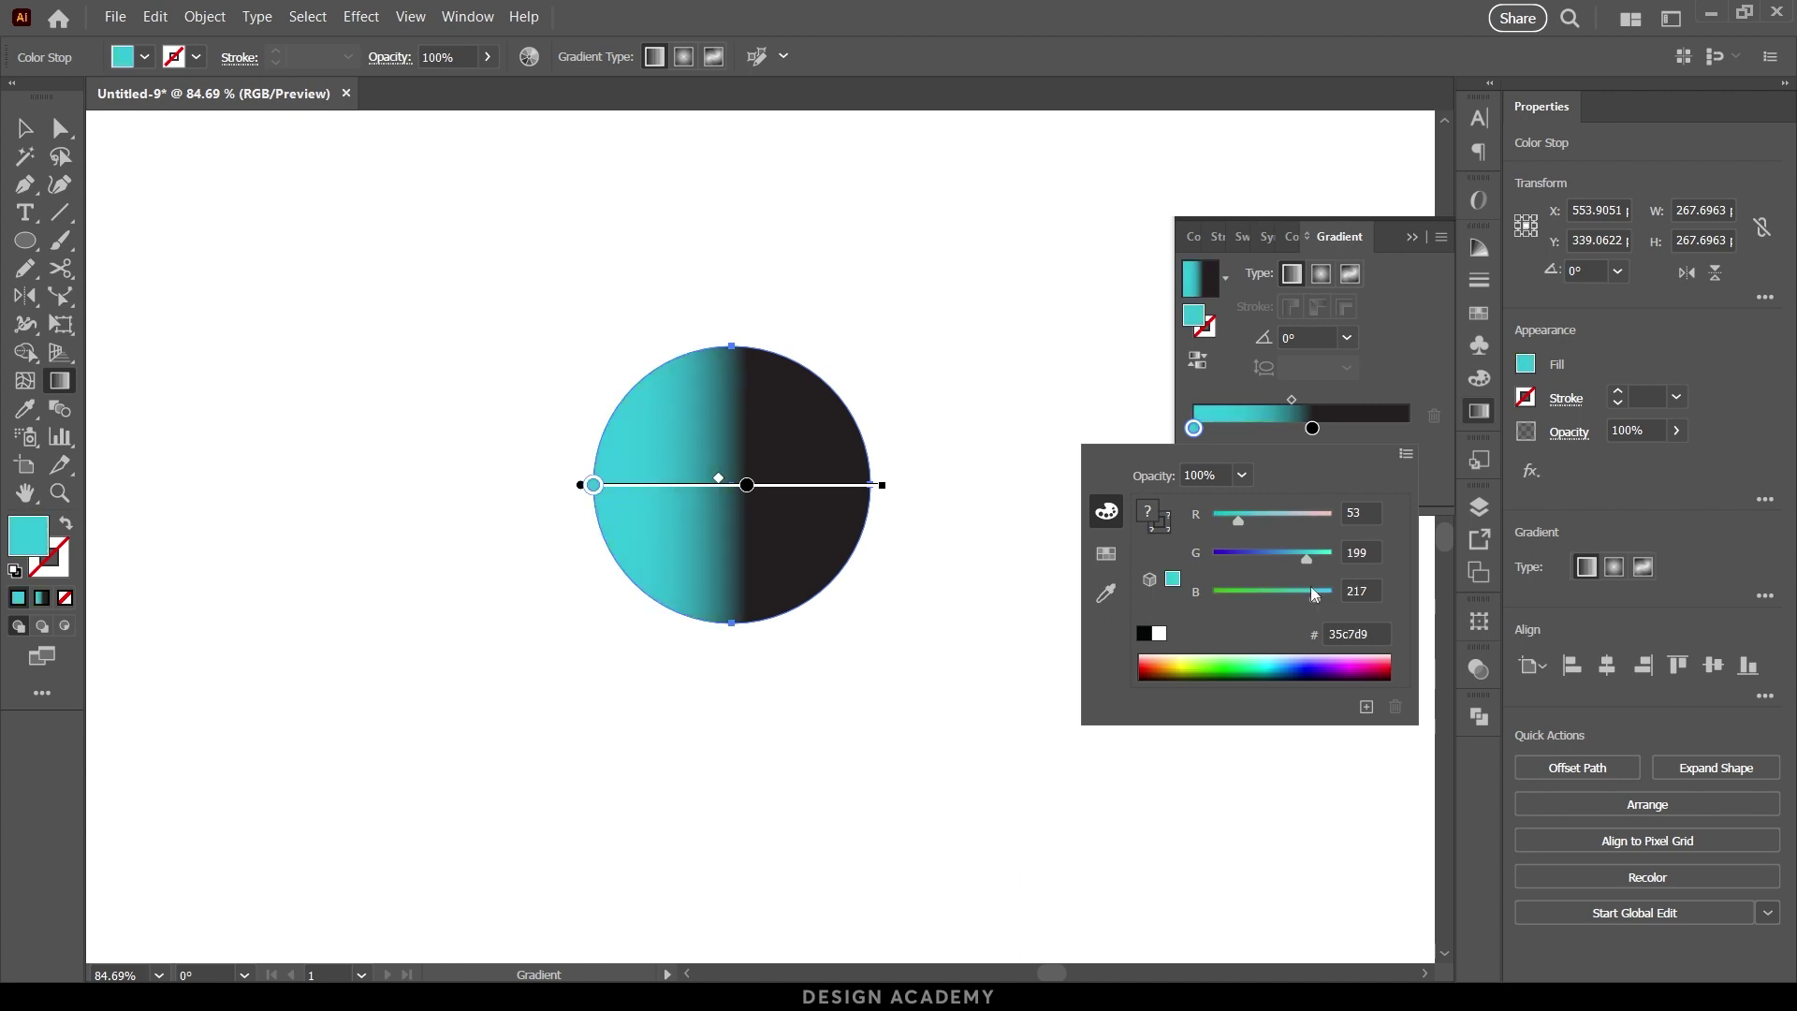
Step: Try several spectrum colors on the turquoise gradient stop, ending with the blue 004cbf
left_click_drag(1374, 635, 1300, 644)
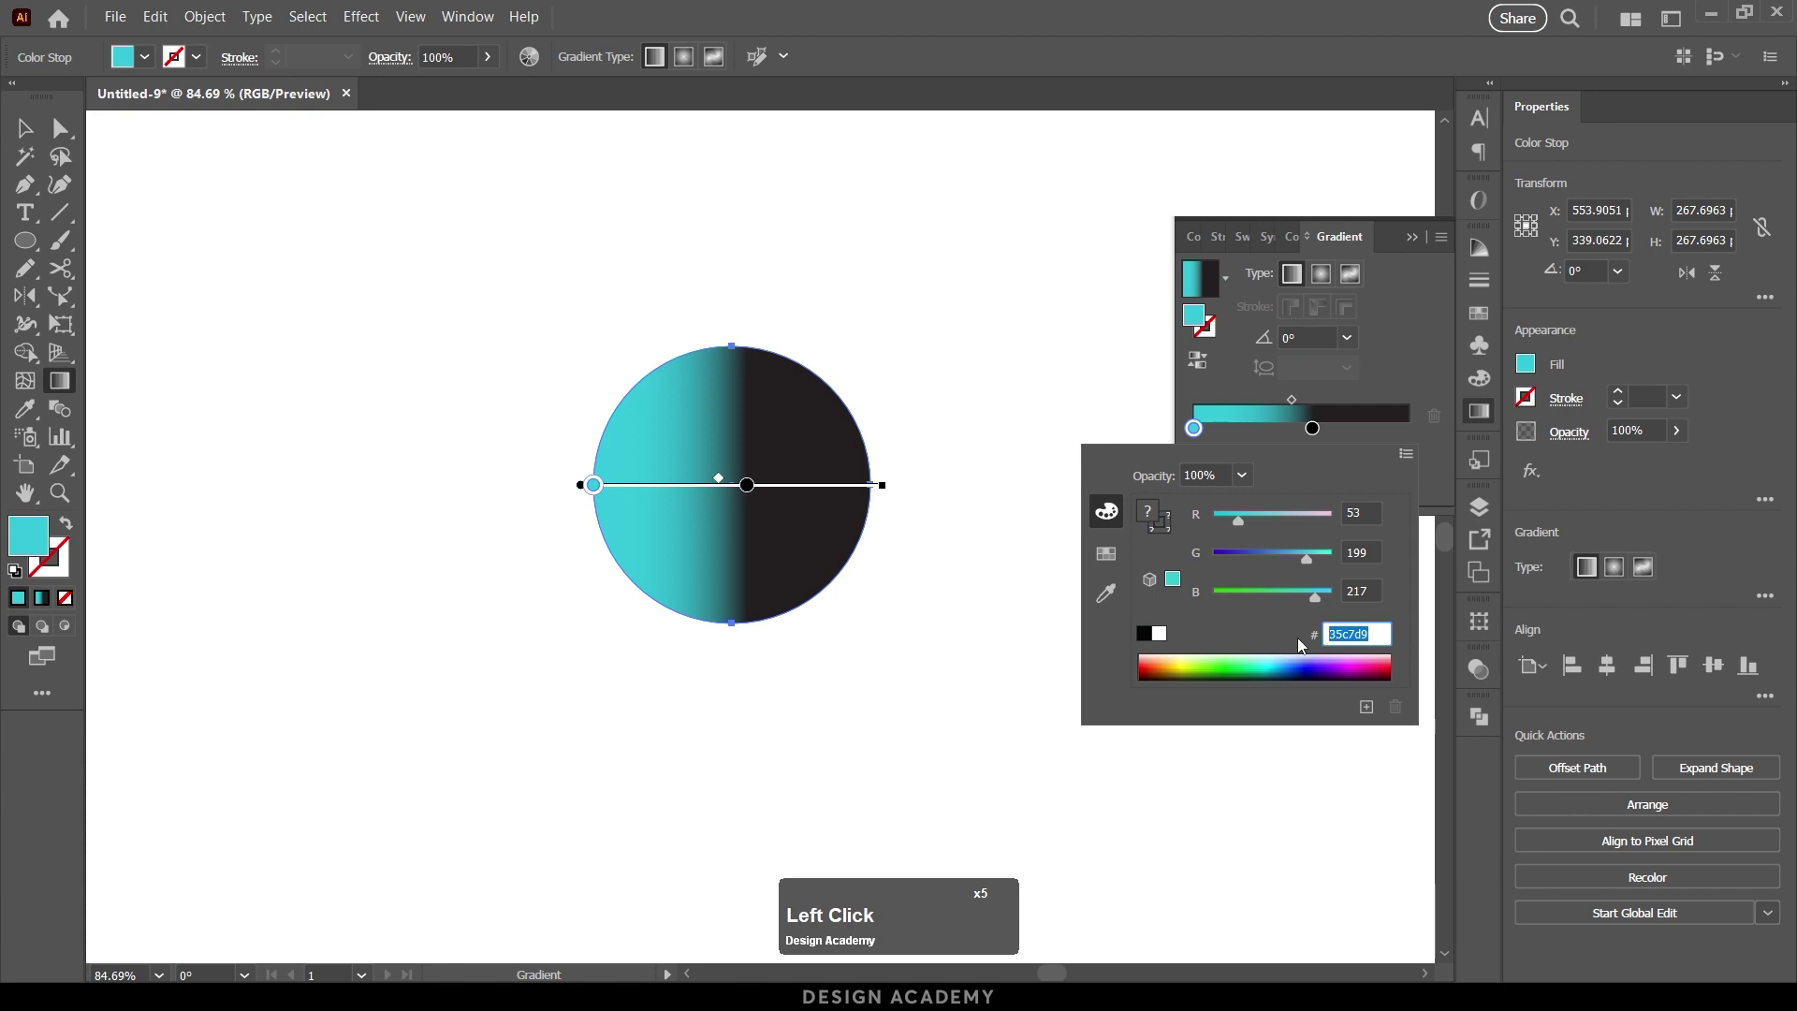
left_click(1213, 662)
left_click(1192, 673)
left_click(1266, 672)
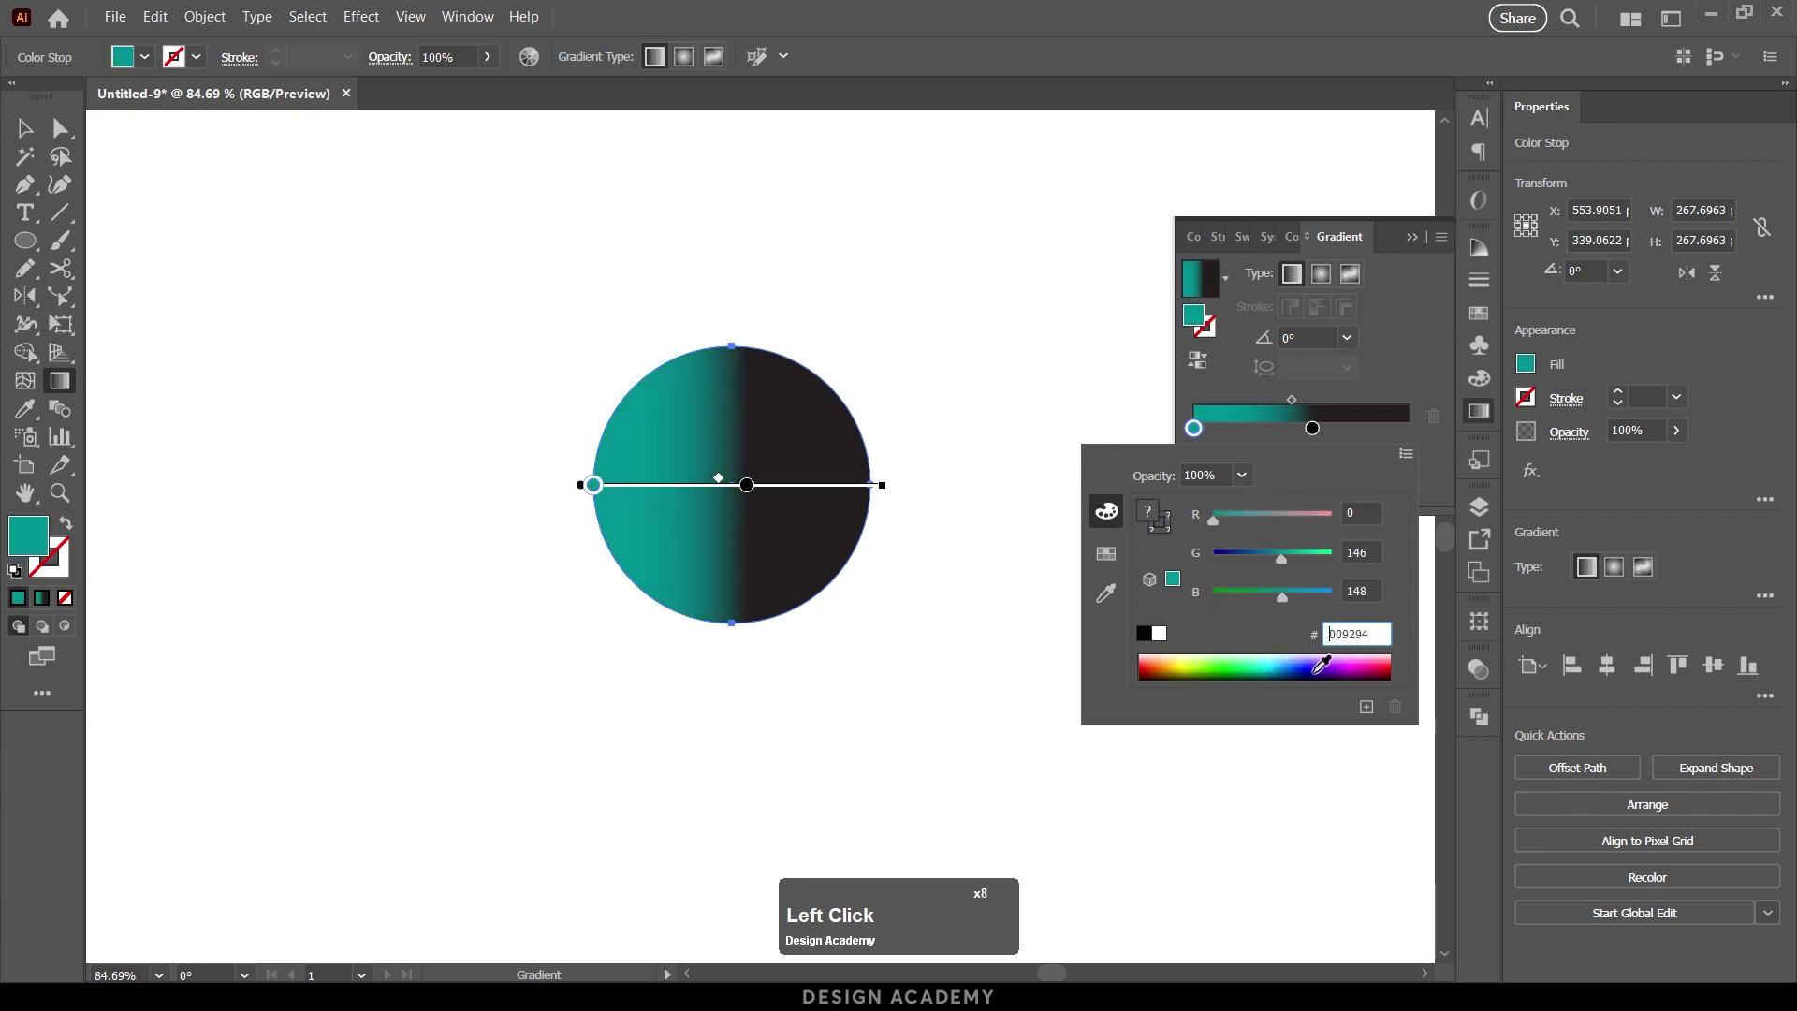
left_click(1291, 665)
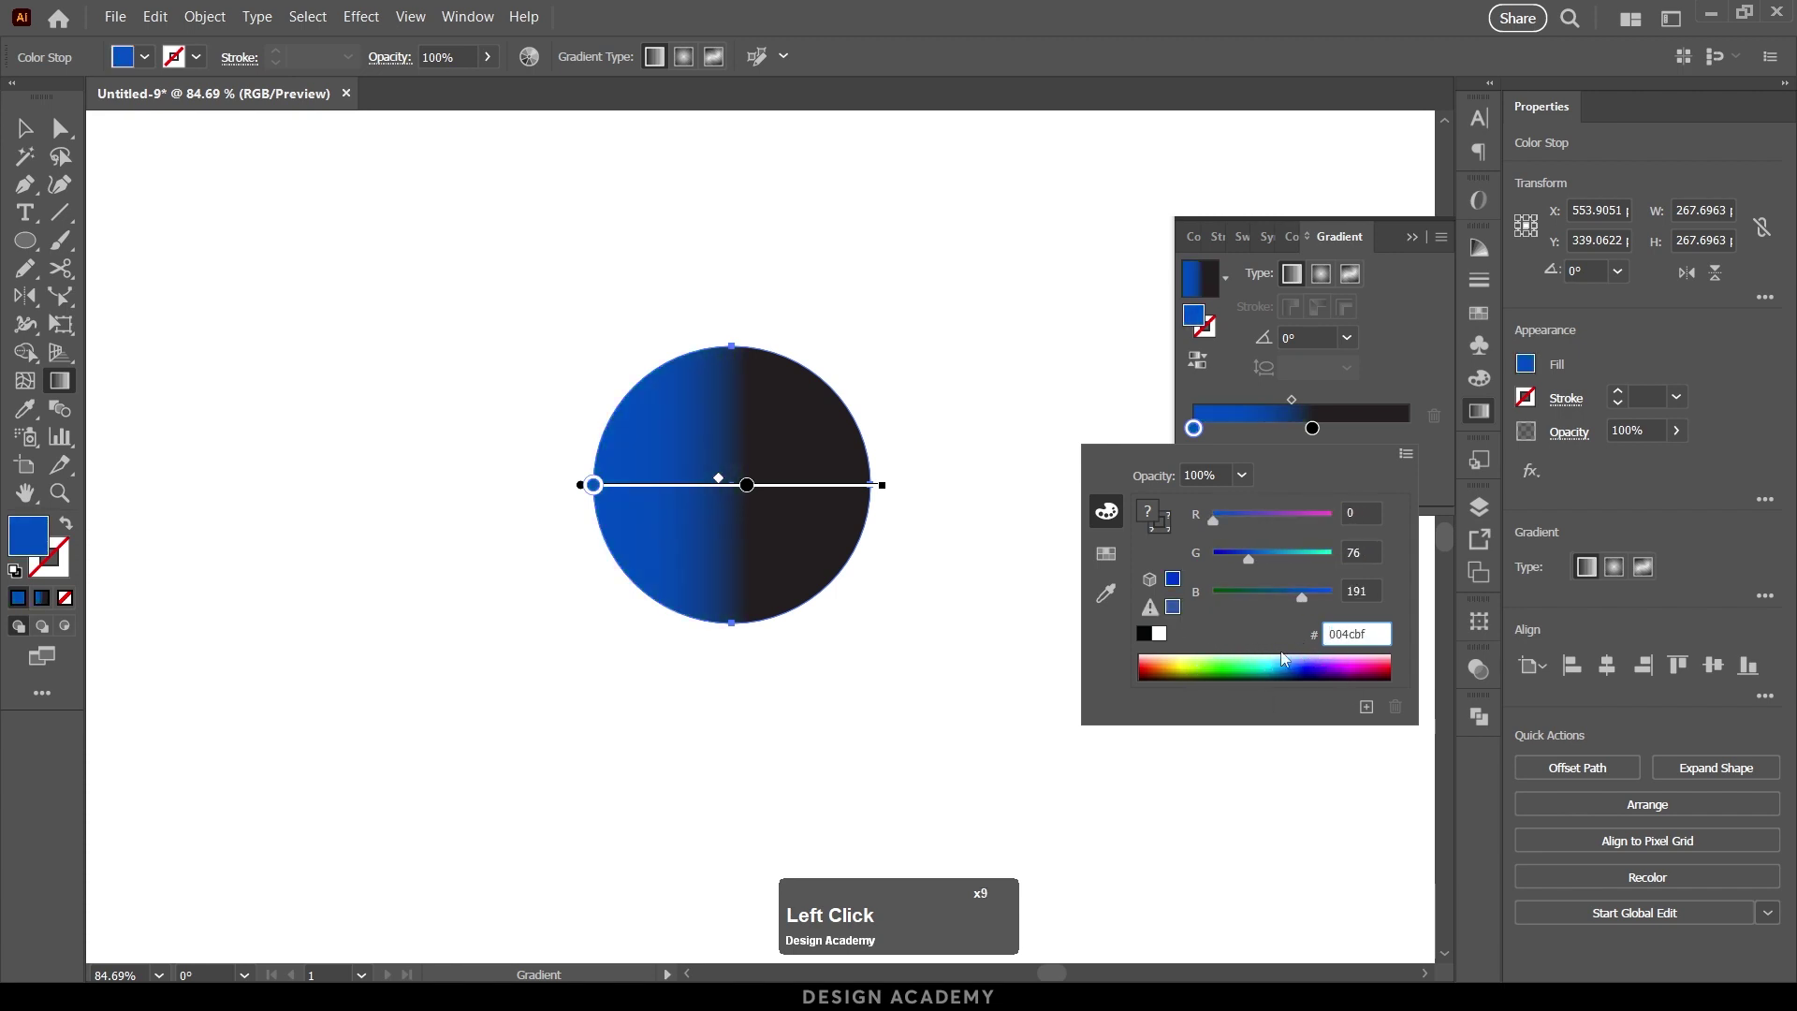
Step: Give the blue gradient stop the green swatch R=122 G=201 B=67
left_click(1113, 560)
left_click(1172, 572)
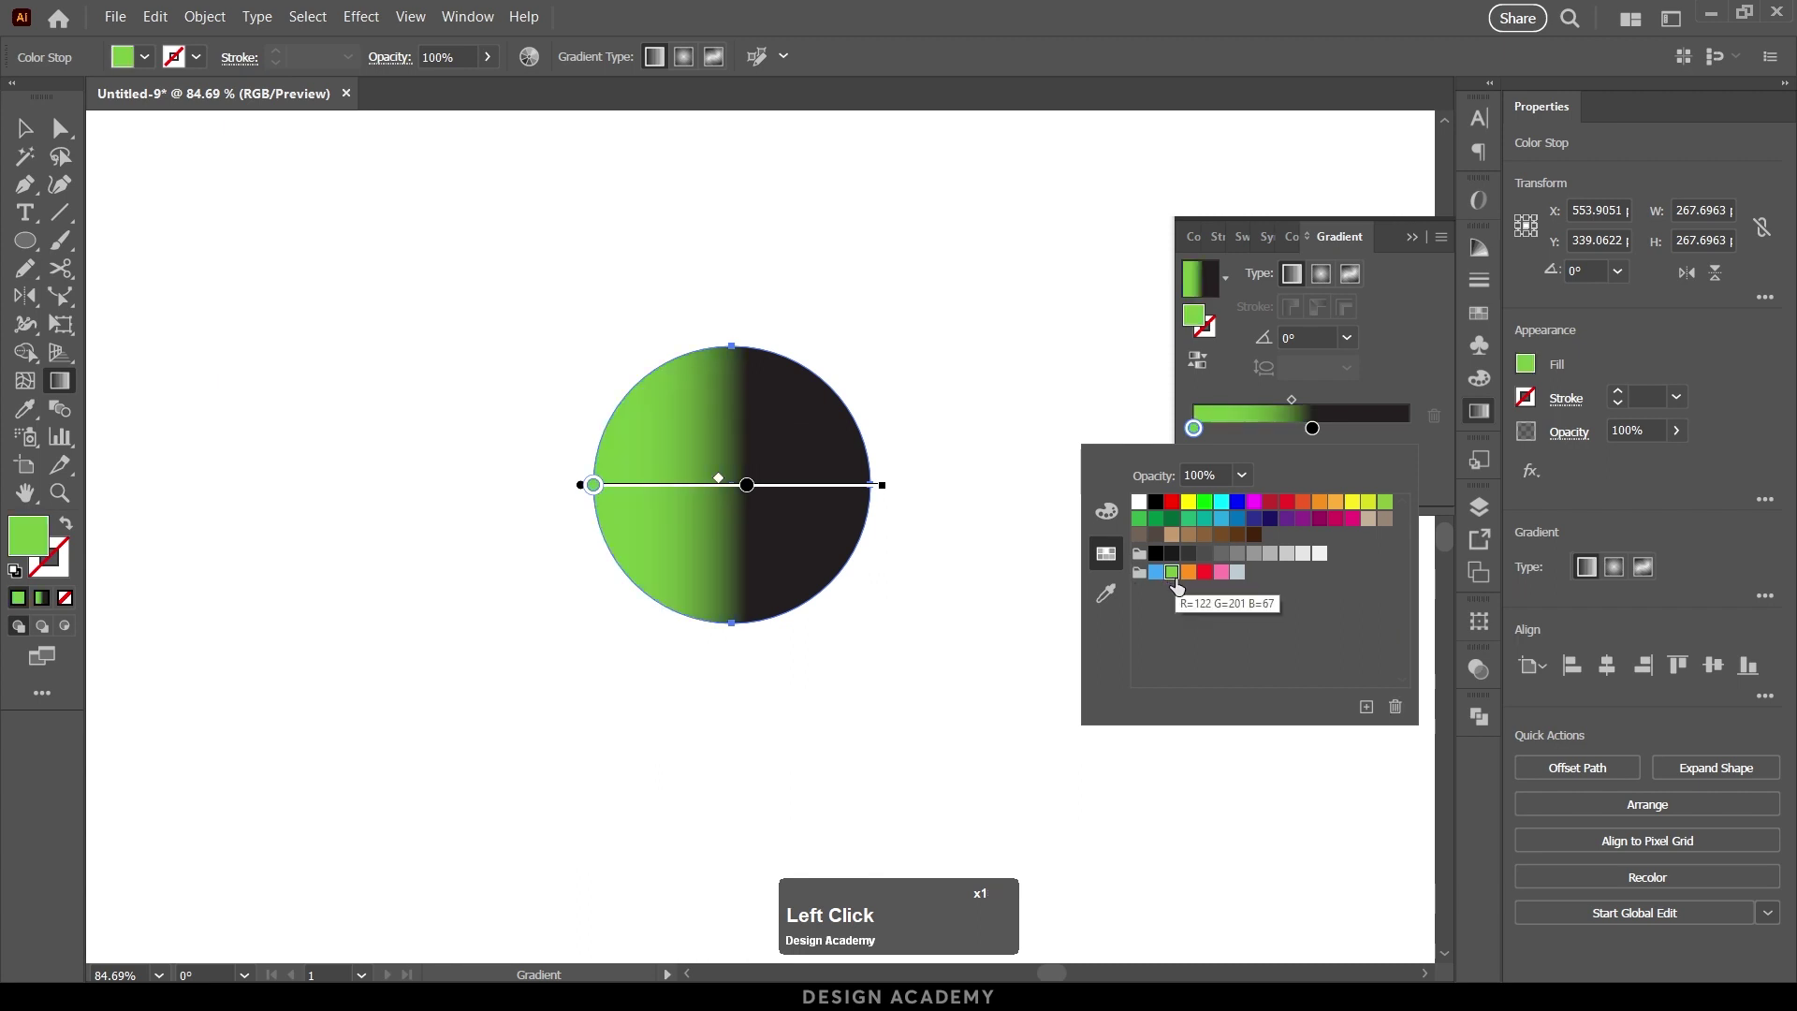
Step: Try sampling the artboard's white for the green stop with the color picker, and undo it
left_click(1106, 593)
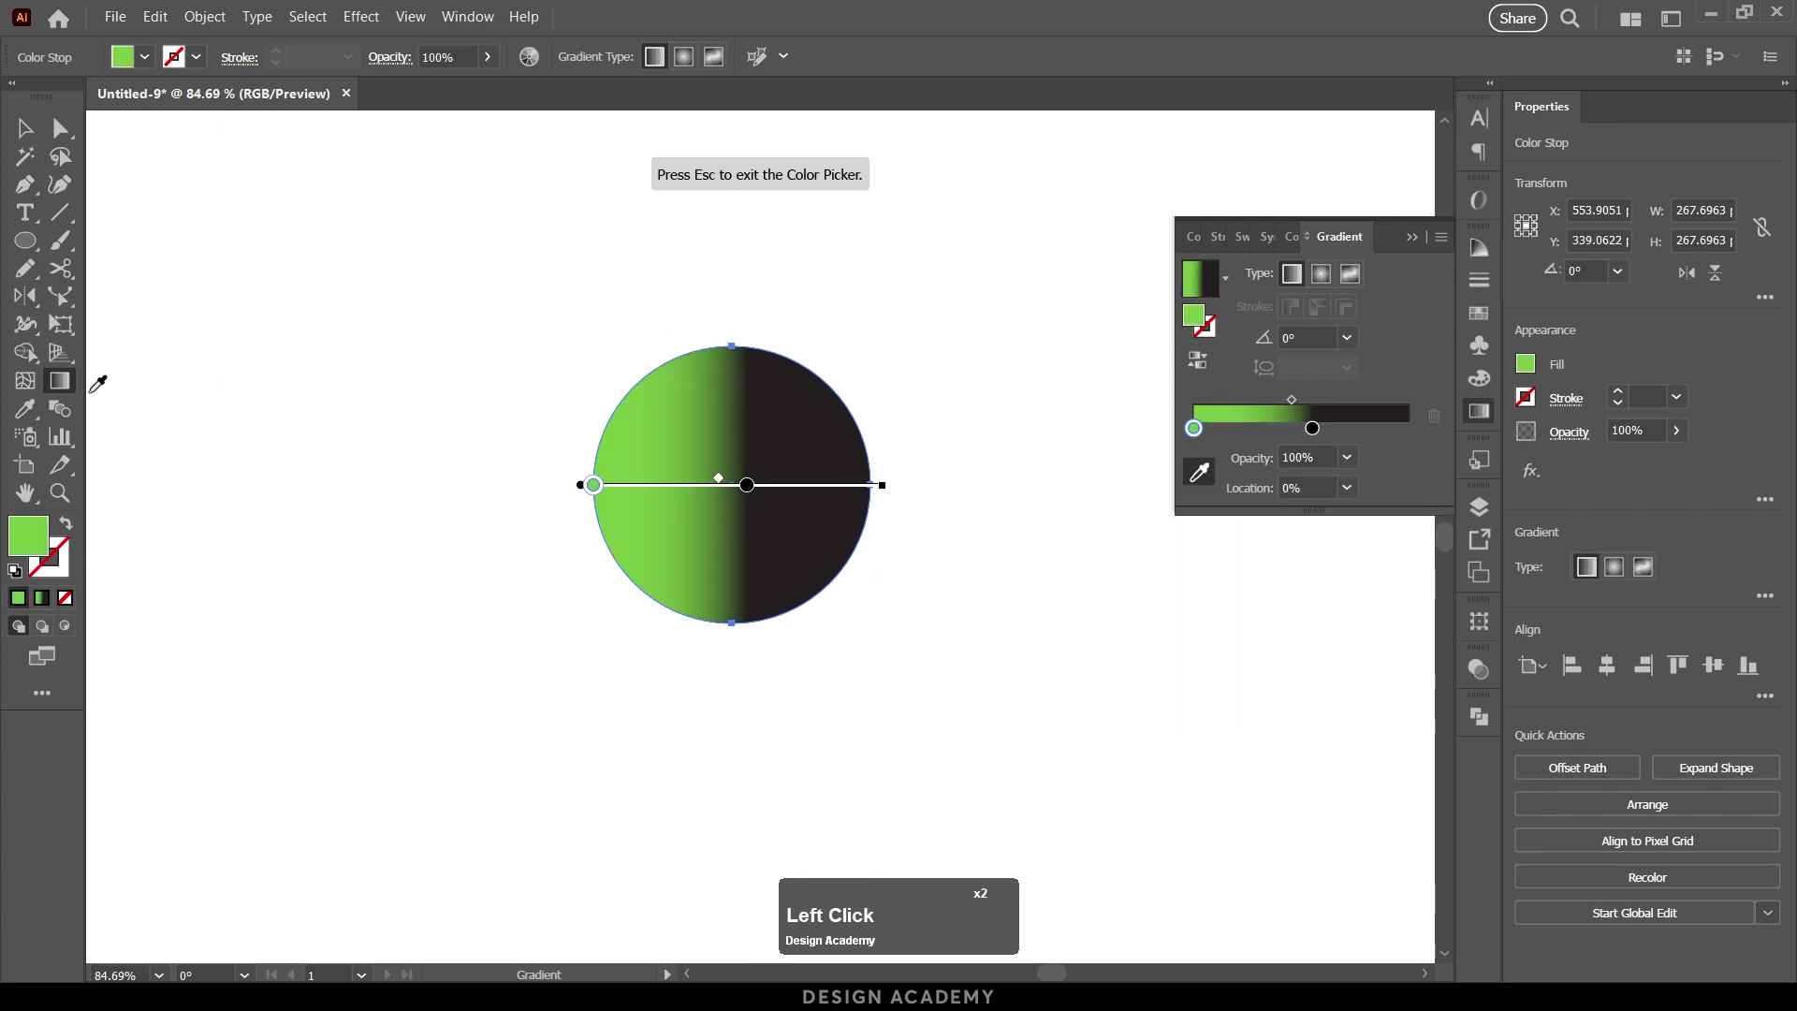
left_click(561, 292)
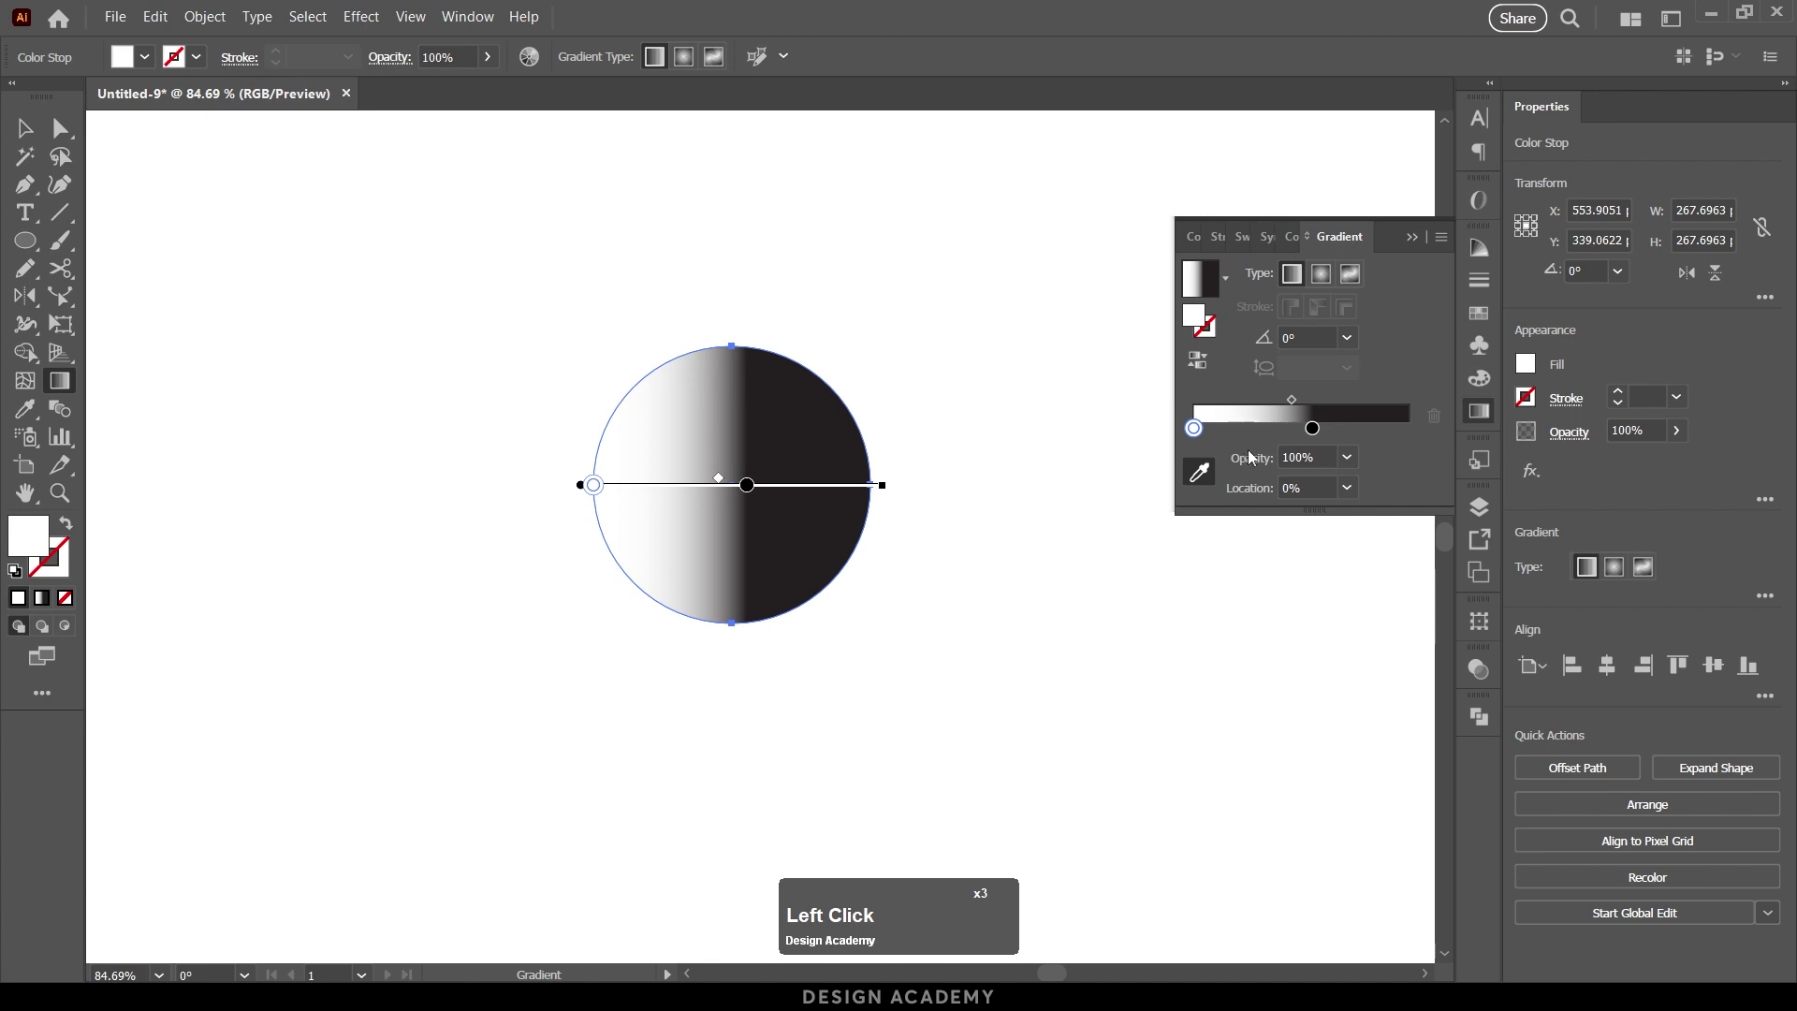
key("ctrl+z")
key("ctrl+z")
Step: Try the pink swatch on the black gradient stop and settle on the orange-red swatch
double_click(1312, 429)
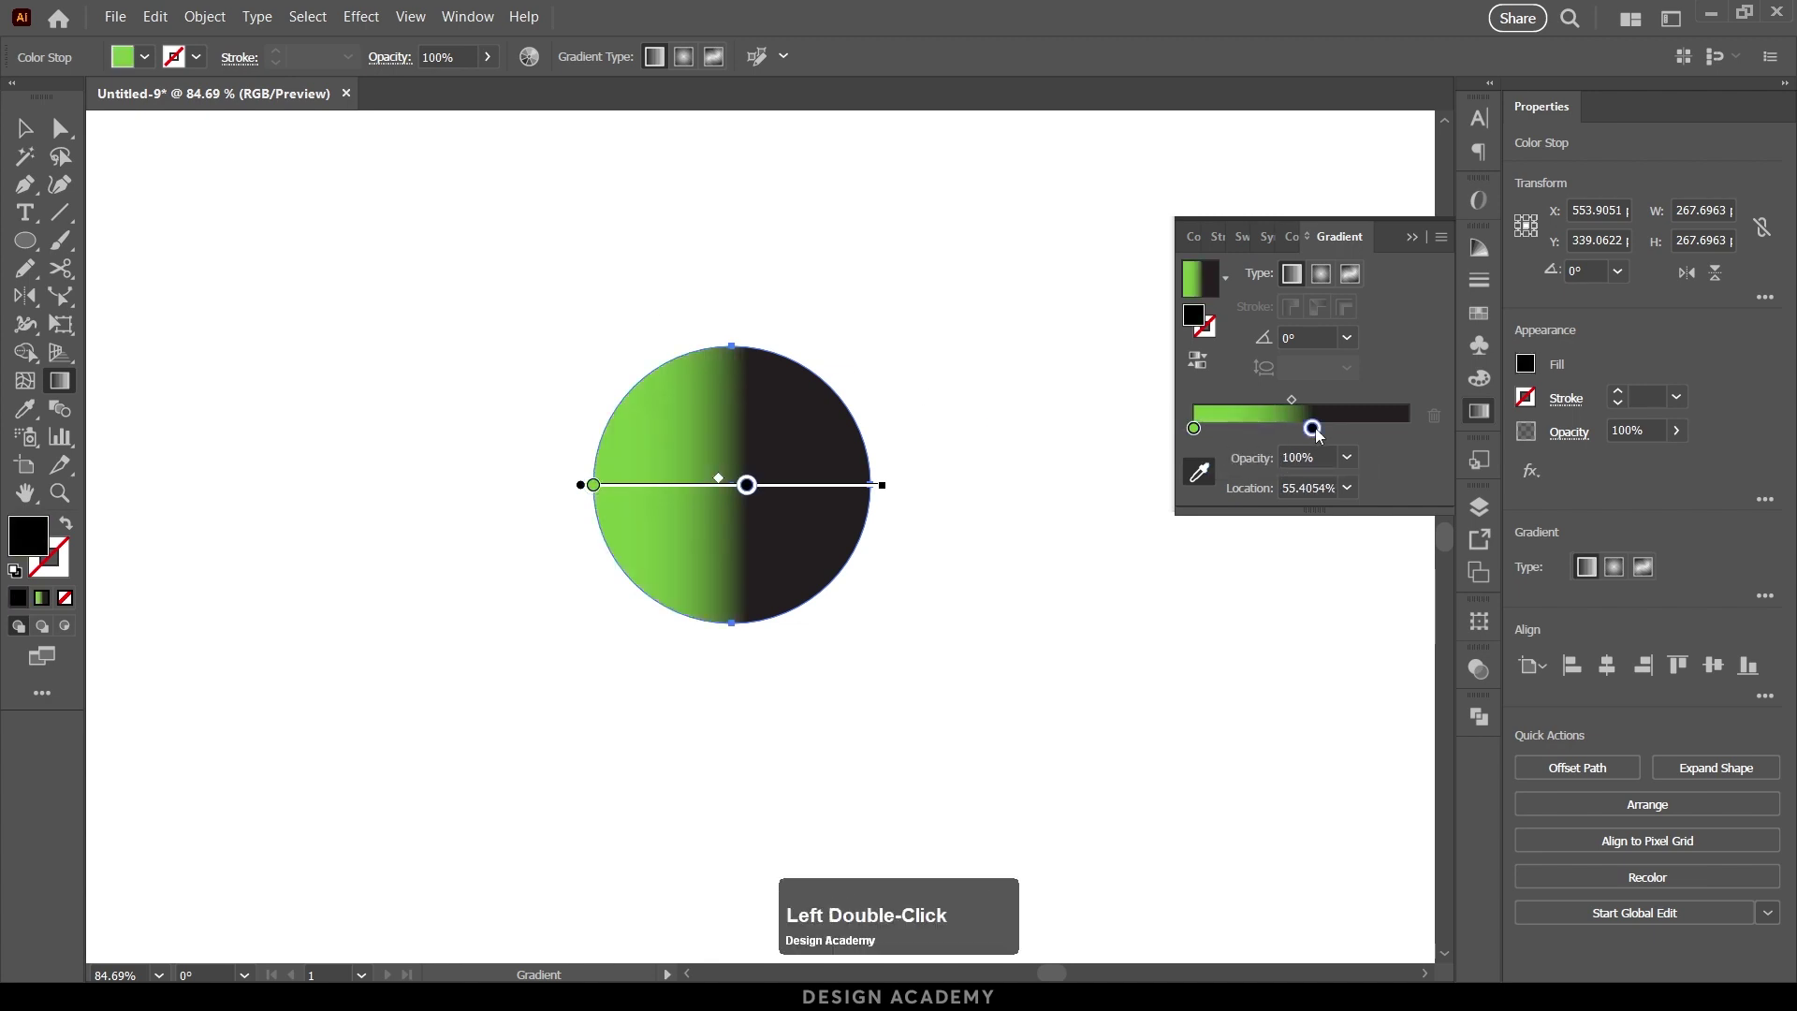
left_click(1221, 573)
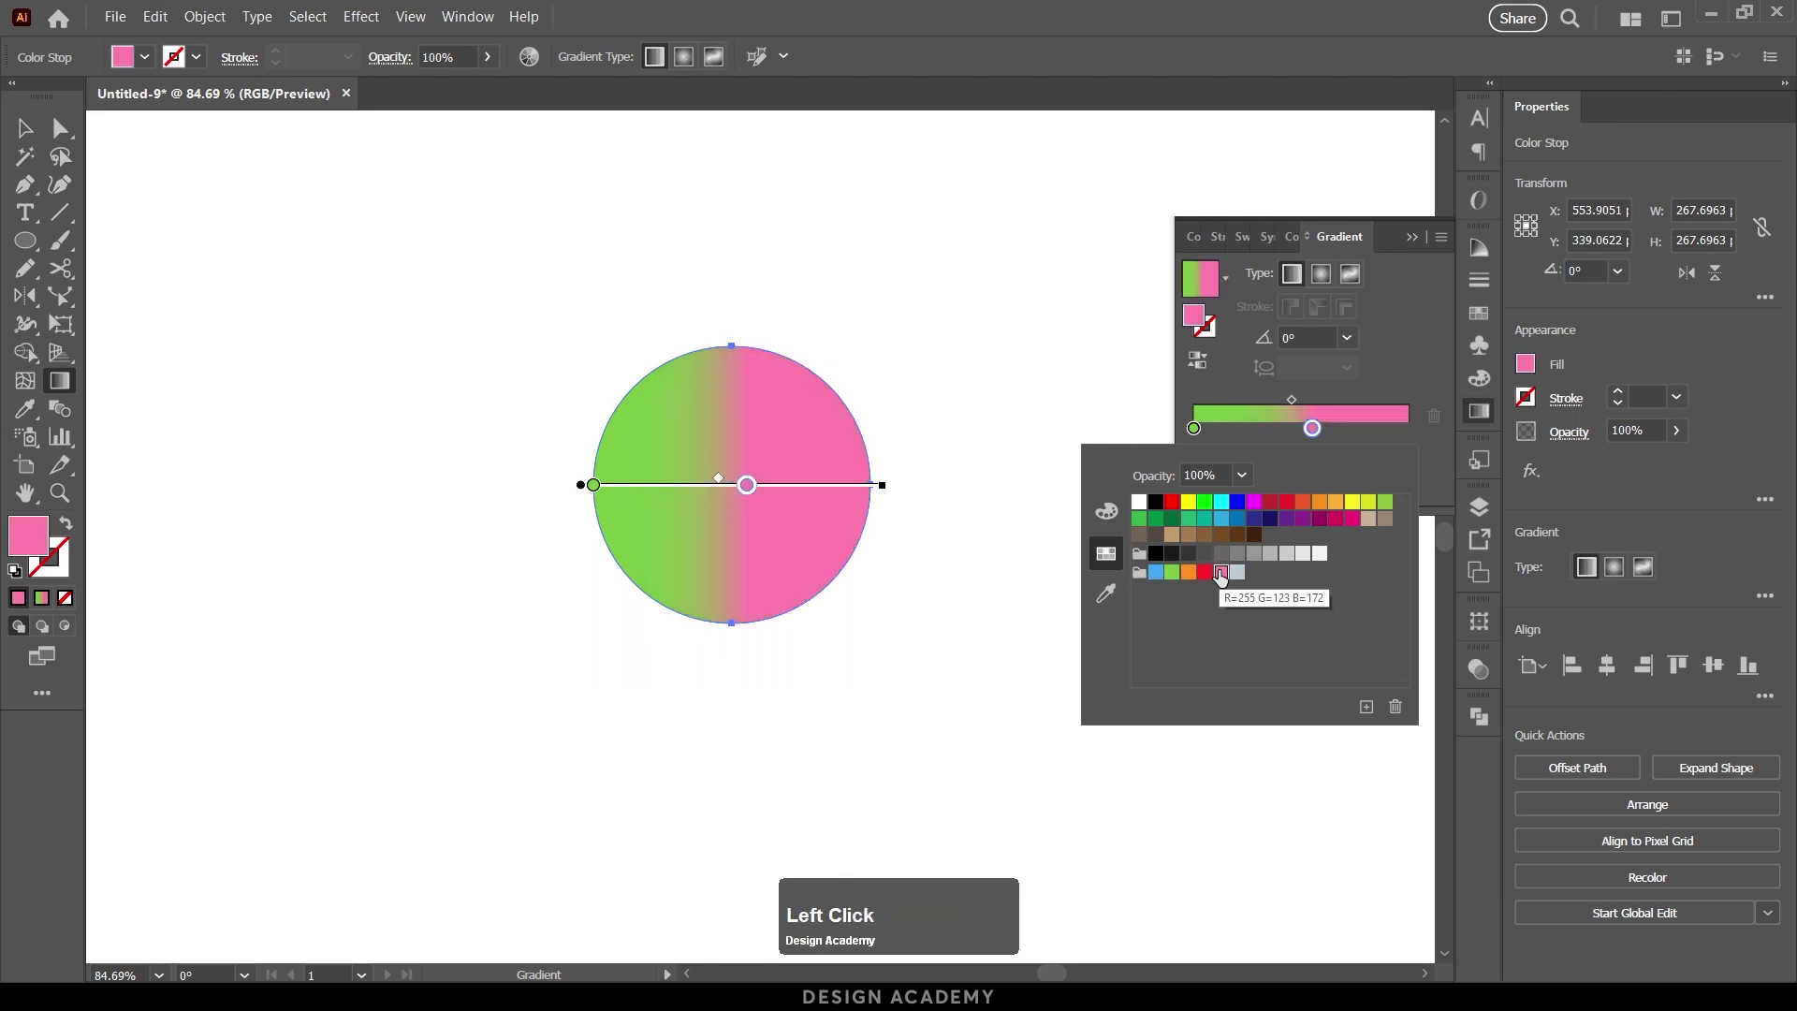
left_click(1303, 504)
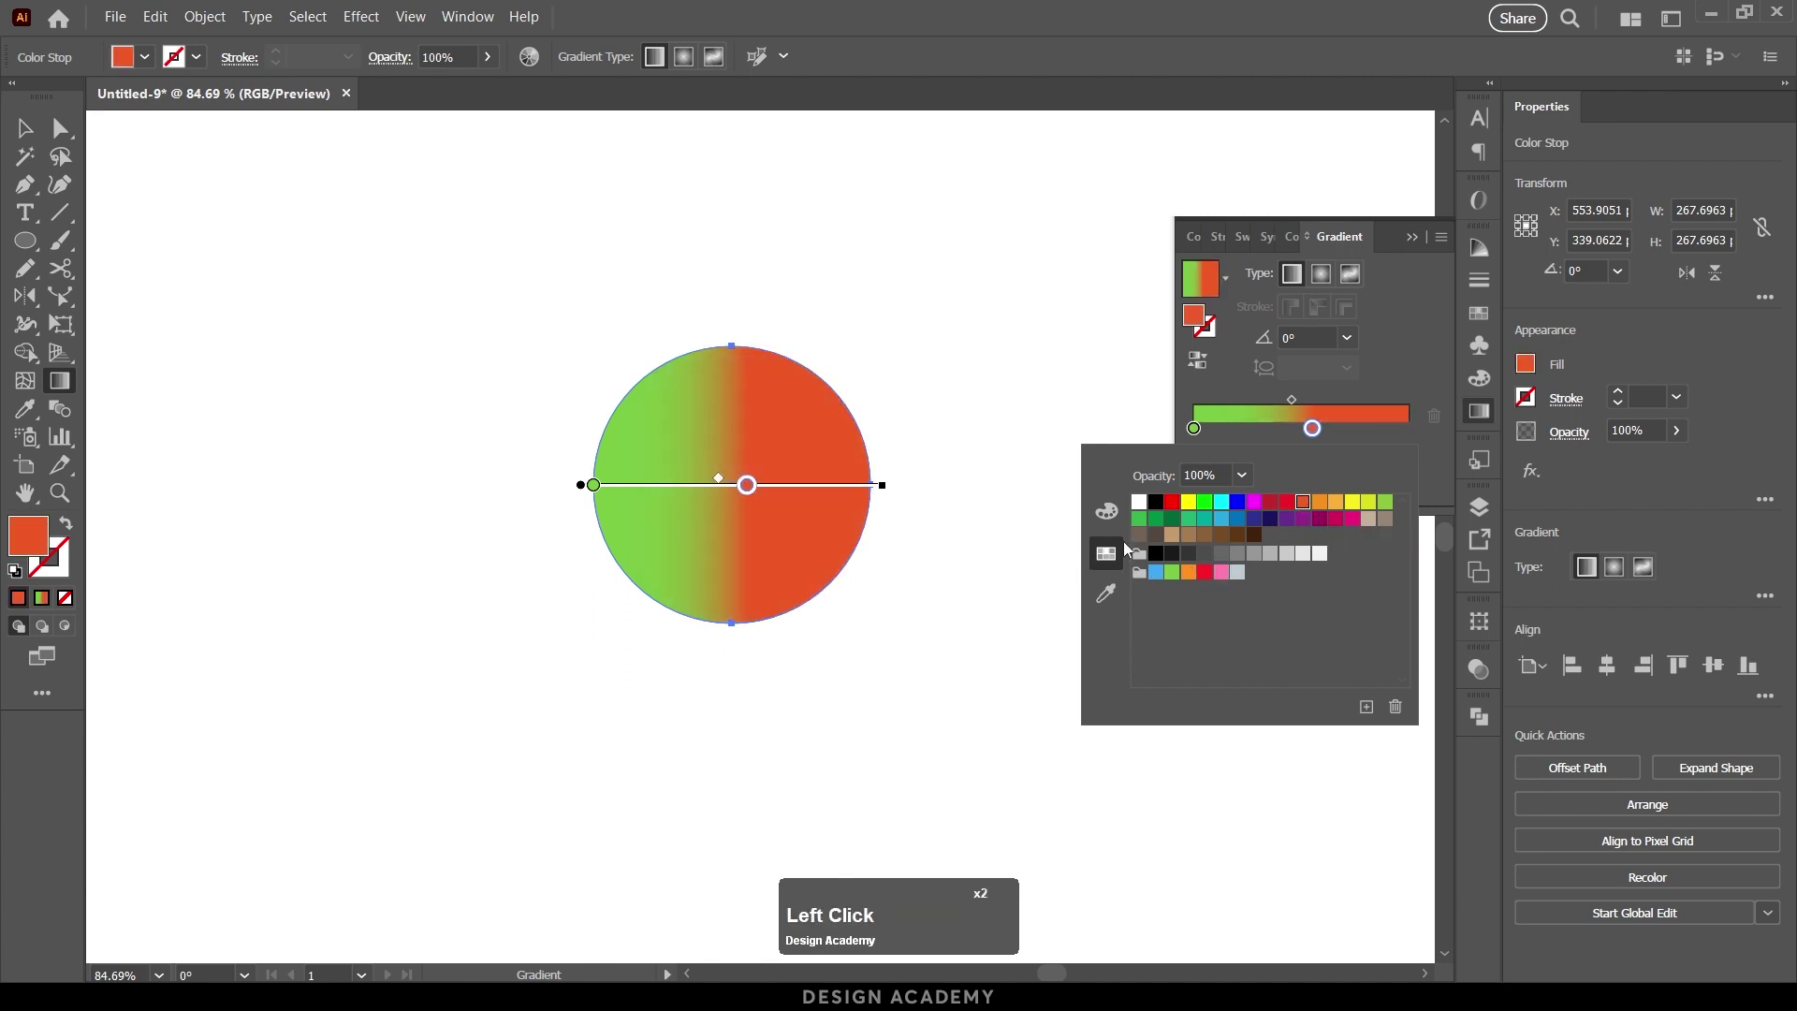
Step: Move the orange-red stop to 100% and center the gradient's midpoint between the two stops
left_click(762, 487)
left_click_drag(752, 485, 899, 490)
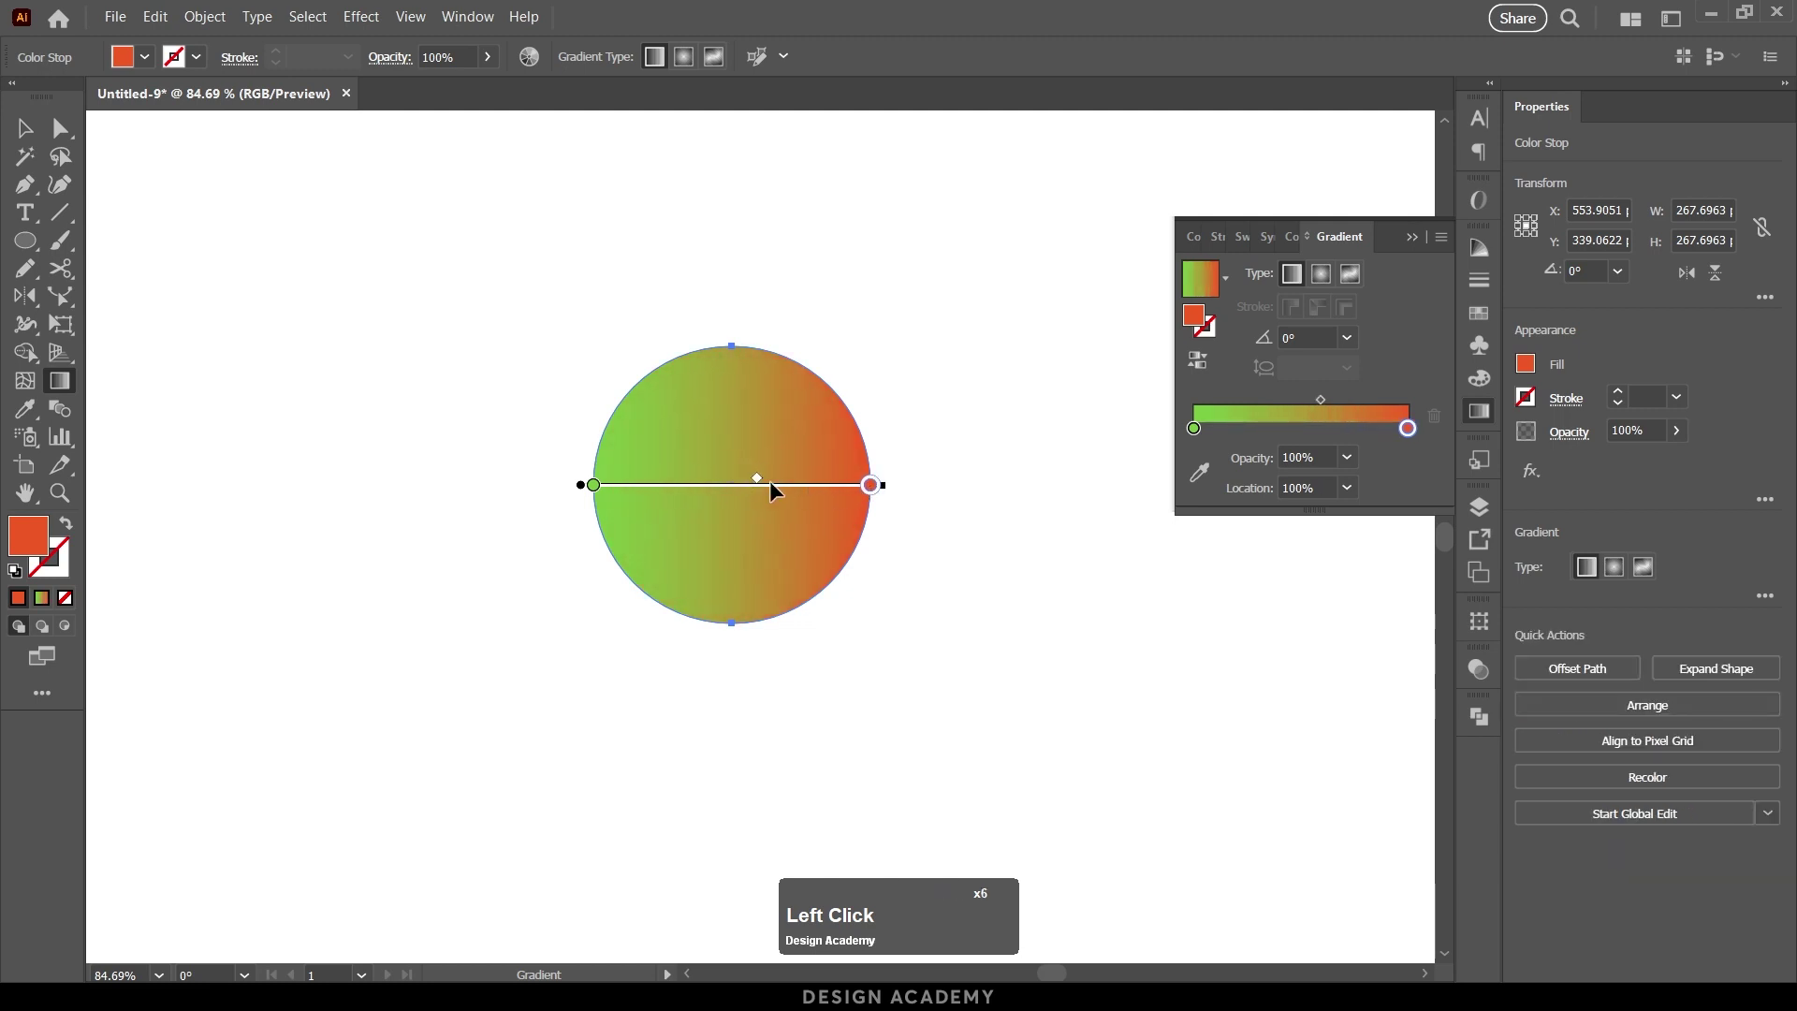
left_click_drag(758, 486, 734, 486)
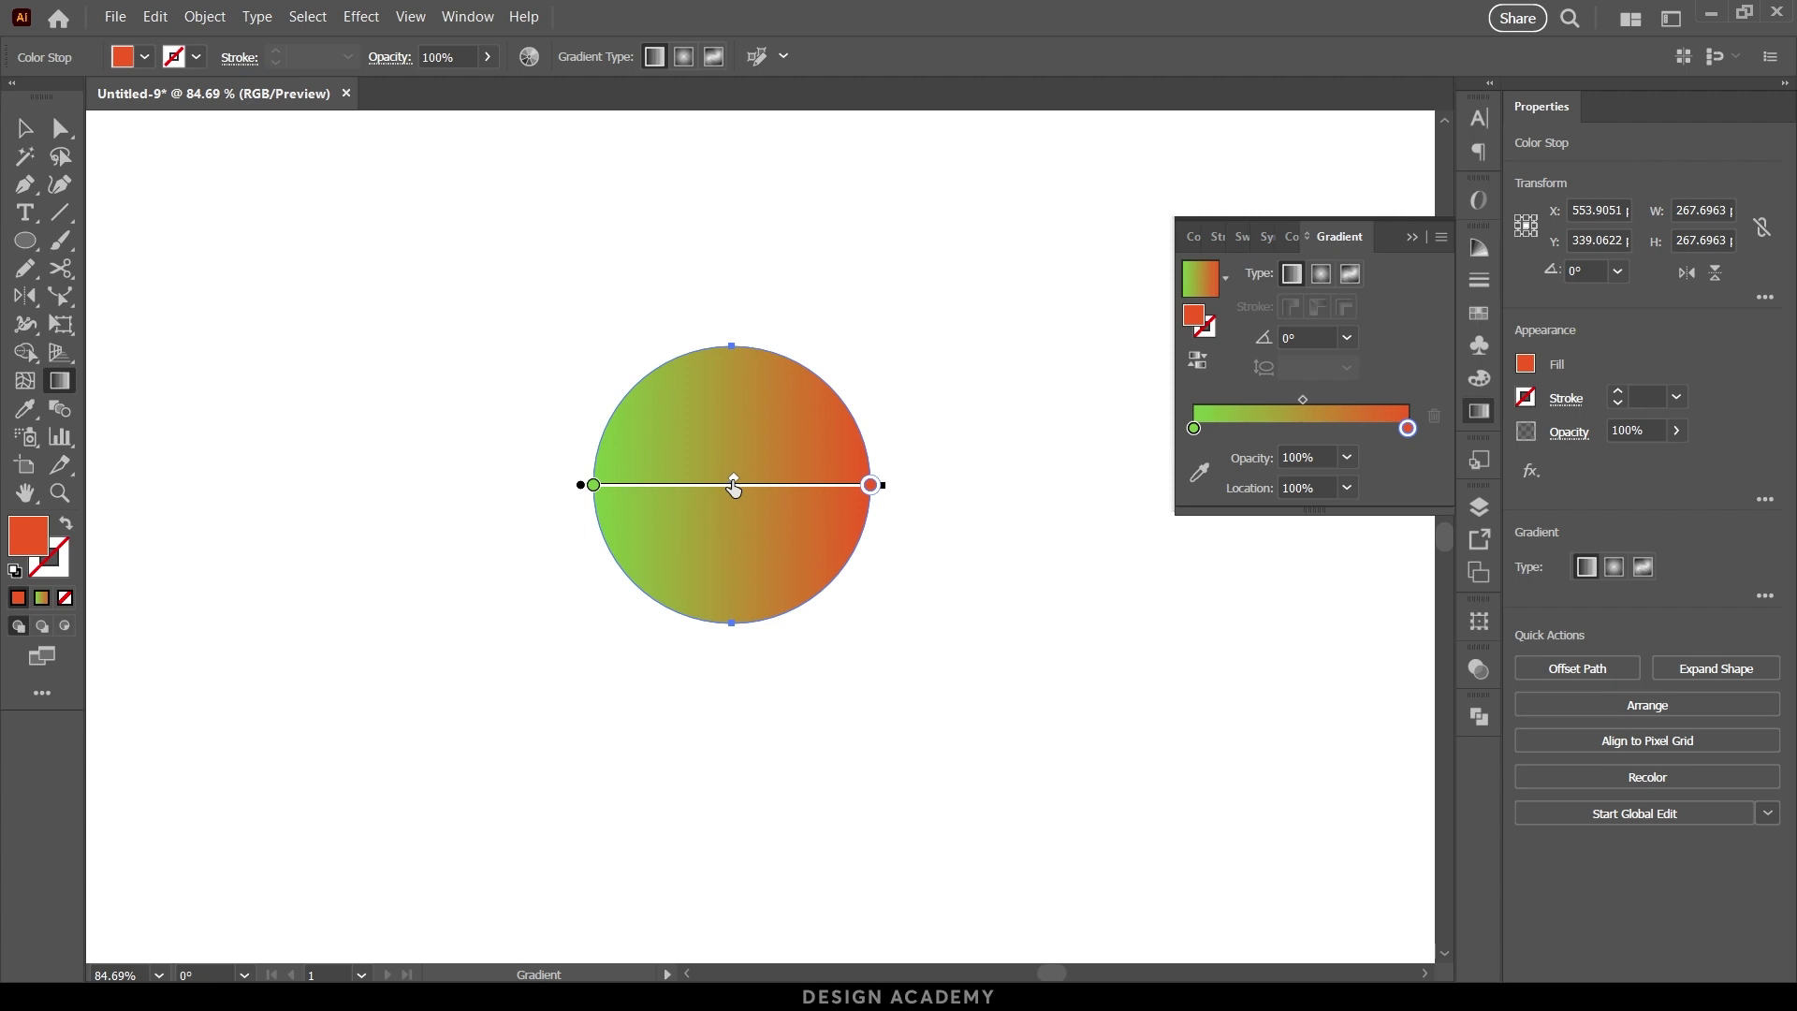
Step: Add a blue color stop at about 29% of the gradient and remove it again
double_click(1252, 447)
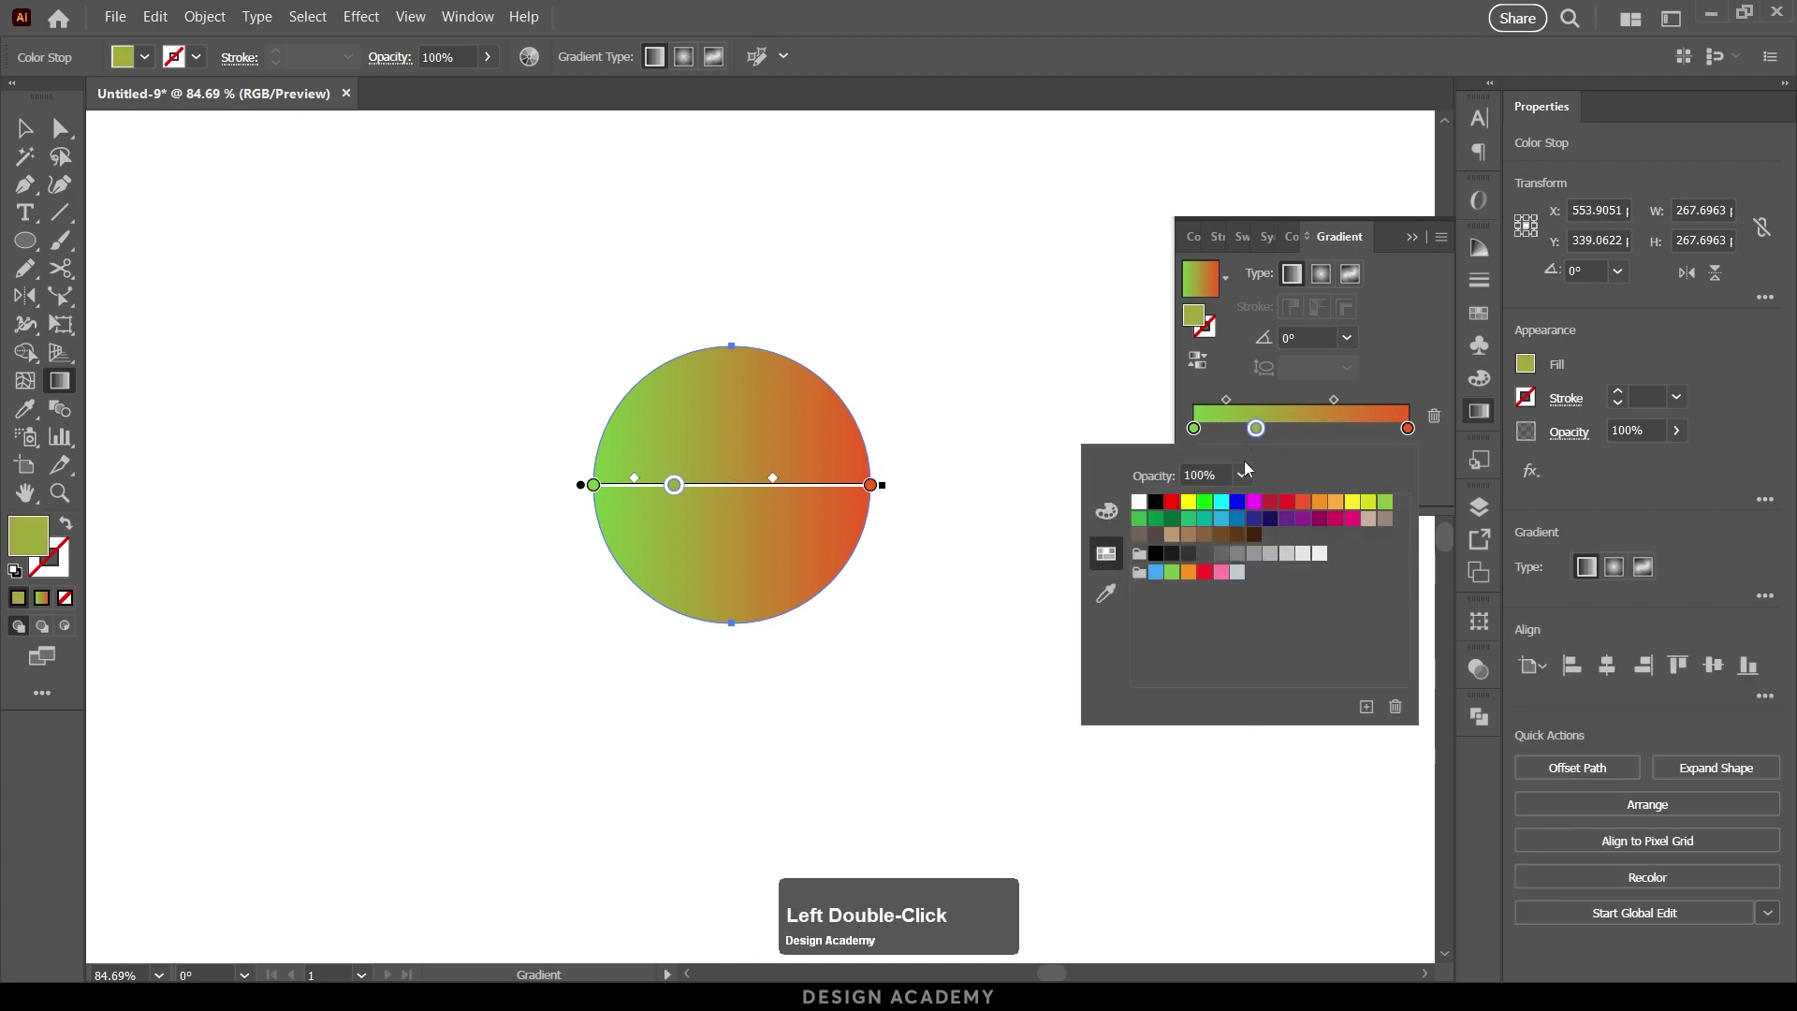
left_click(1206, 504)
left_click(1237, 502)
left_click(1270, 442)
left_click(1259, 432)
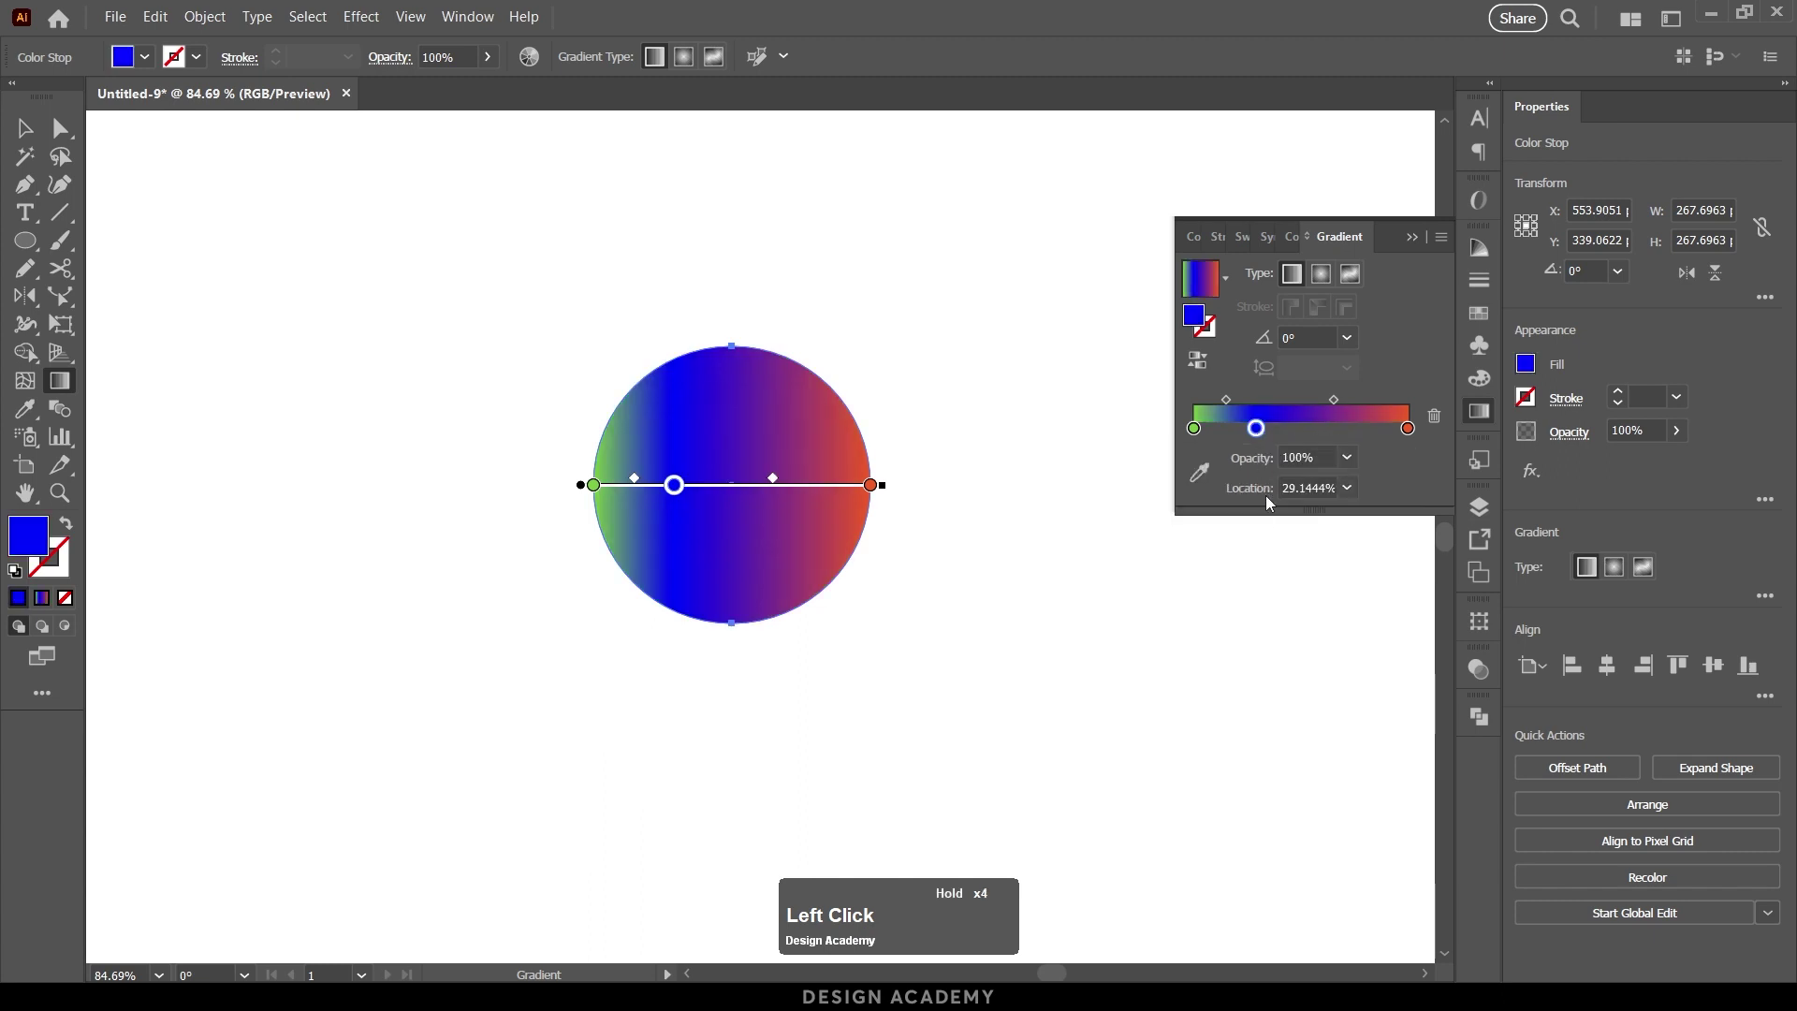
left_click_drag(1256, 429, 1270, 487)
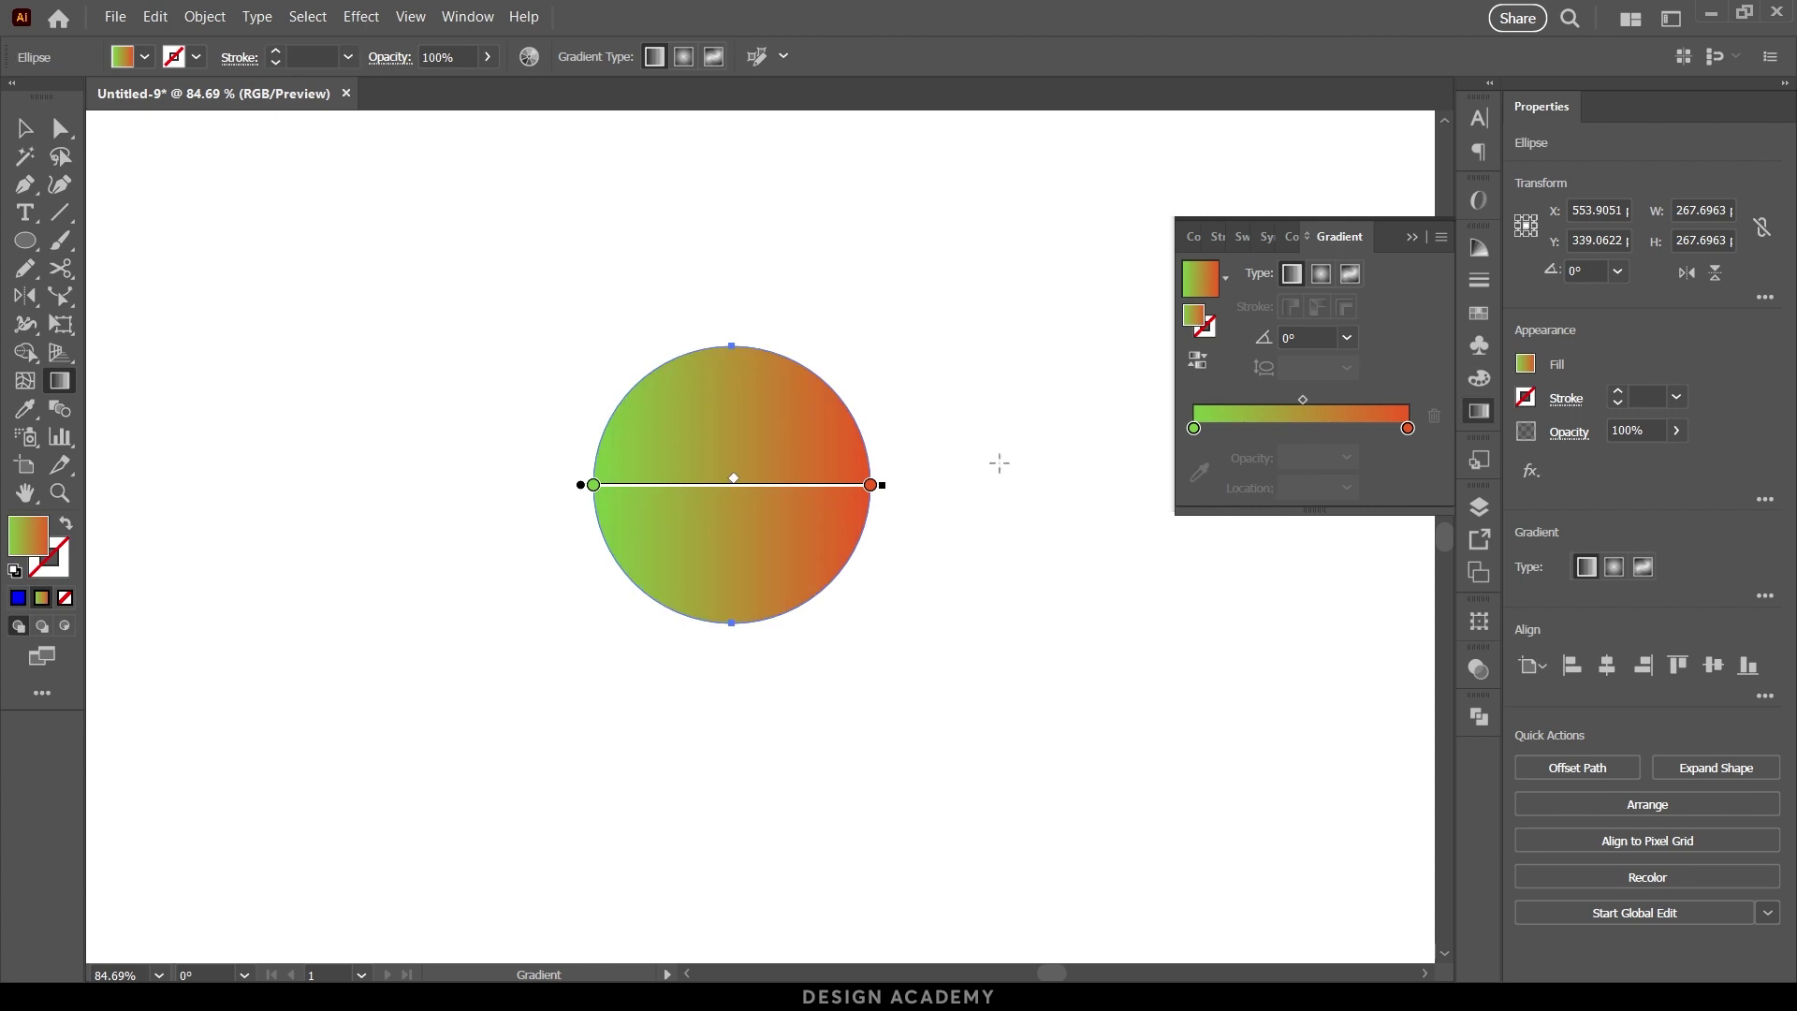
Step: Redraw the gradient diagonally down across the circle and set its angle to -120°
left_click_drag(681, 388, 755, 650)
left_click_drag(821, 347, 625, 678)
left_click(1347, 338)
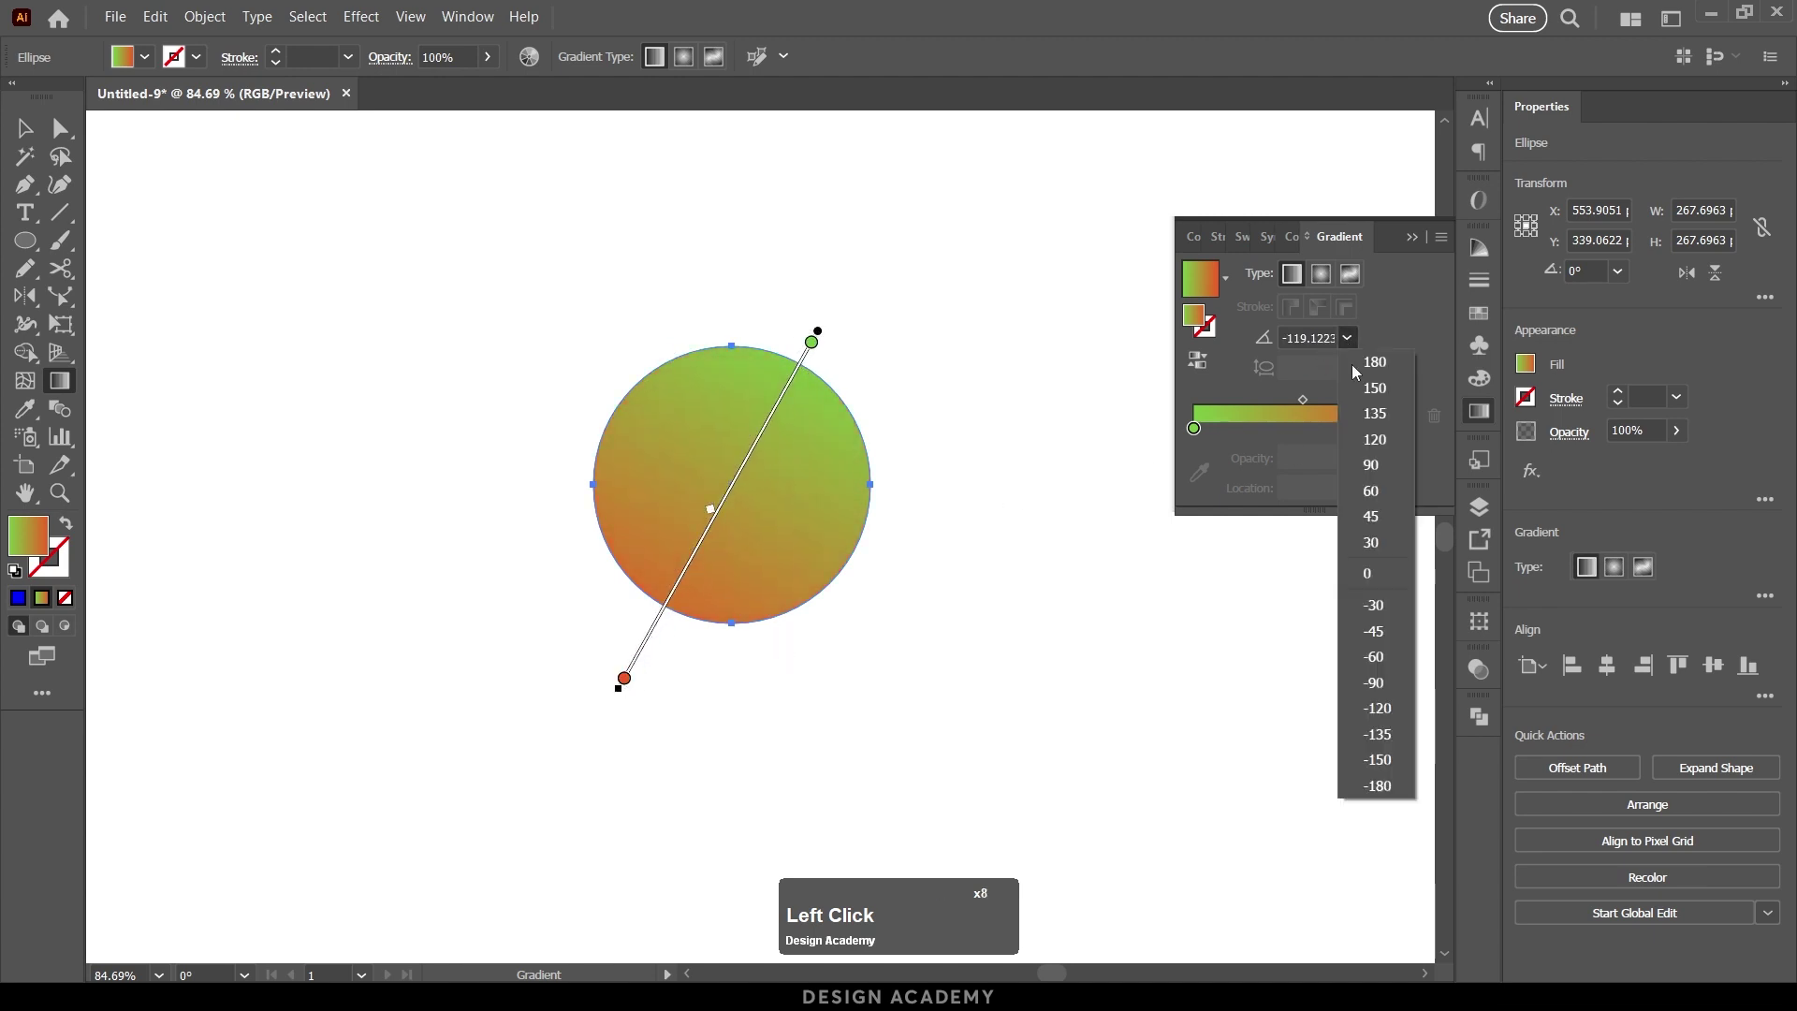
left_click(1384, 711)
Step: Redraw the gradient so it runs from green at the circle's right to orange-red at its left, at about -162°
left_click_drag(644, 340, 850, 663)
left_click_drag(896, 432, 600, 527)
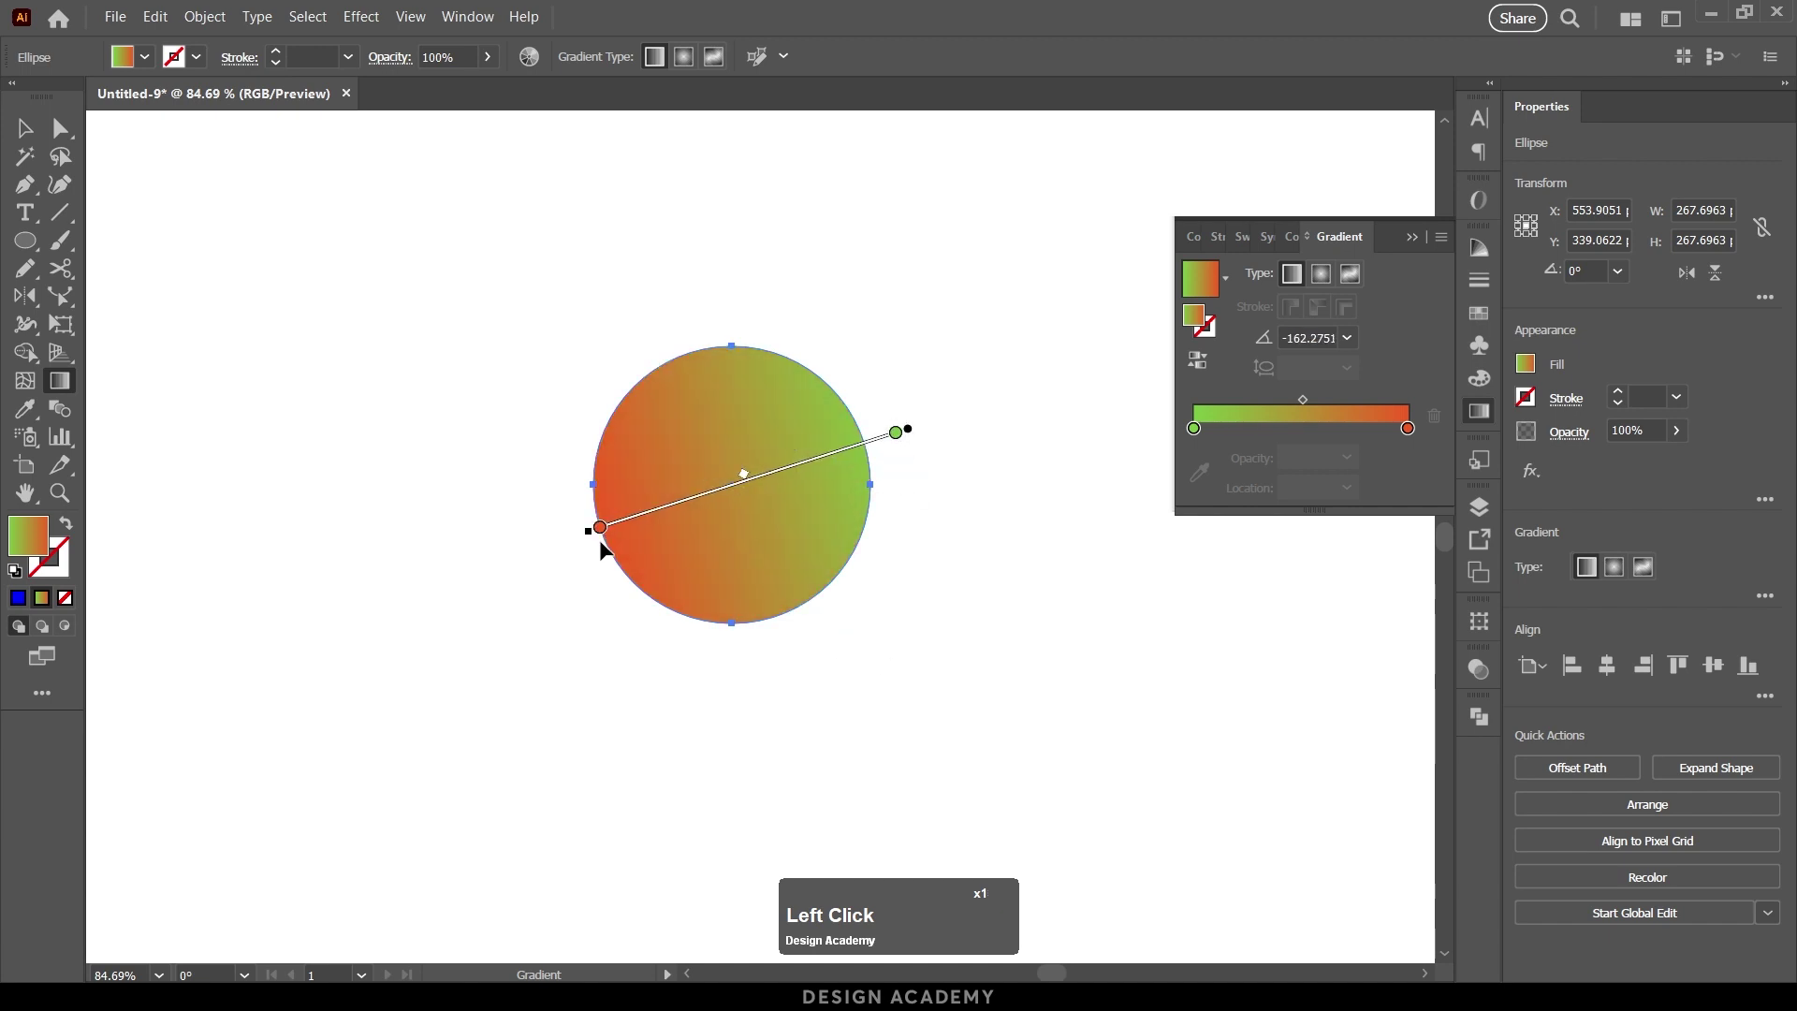
Step: Redraw the circle's linear gradient from green at its top to orange-red at its bottom, at about -80°
left_click_drag(731, 398, 735, 690)
left_click_drag(705, 337, 761, 656)
mouse_move(742, 500)
left_mouse_down()
mouse_move(717, 398)
mouse_move(752, 599)
mouse_move(722, 407)
mouse_move(739, 587)
mouse_move(728, 498)
left_mouse_up()
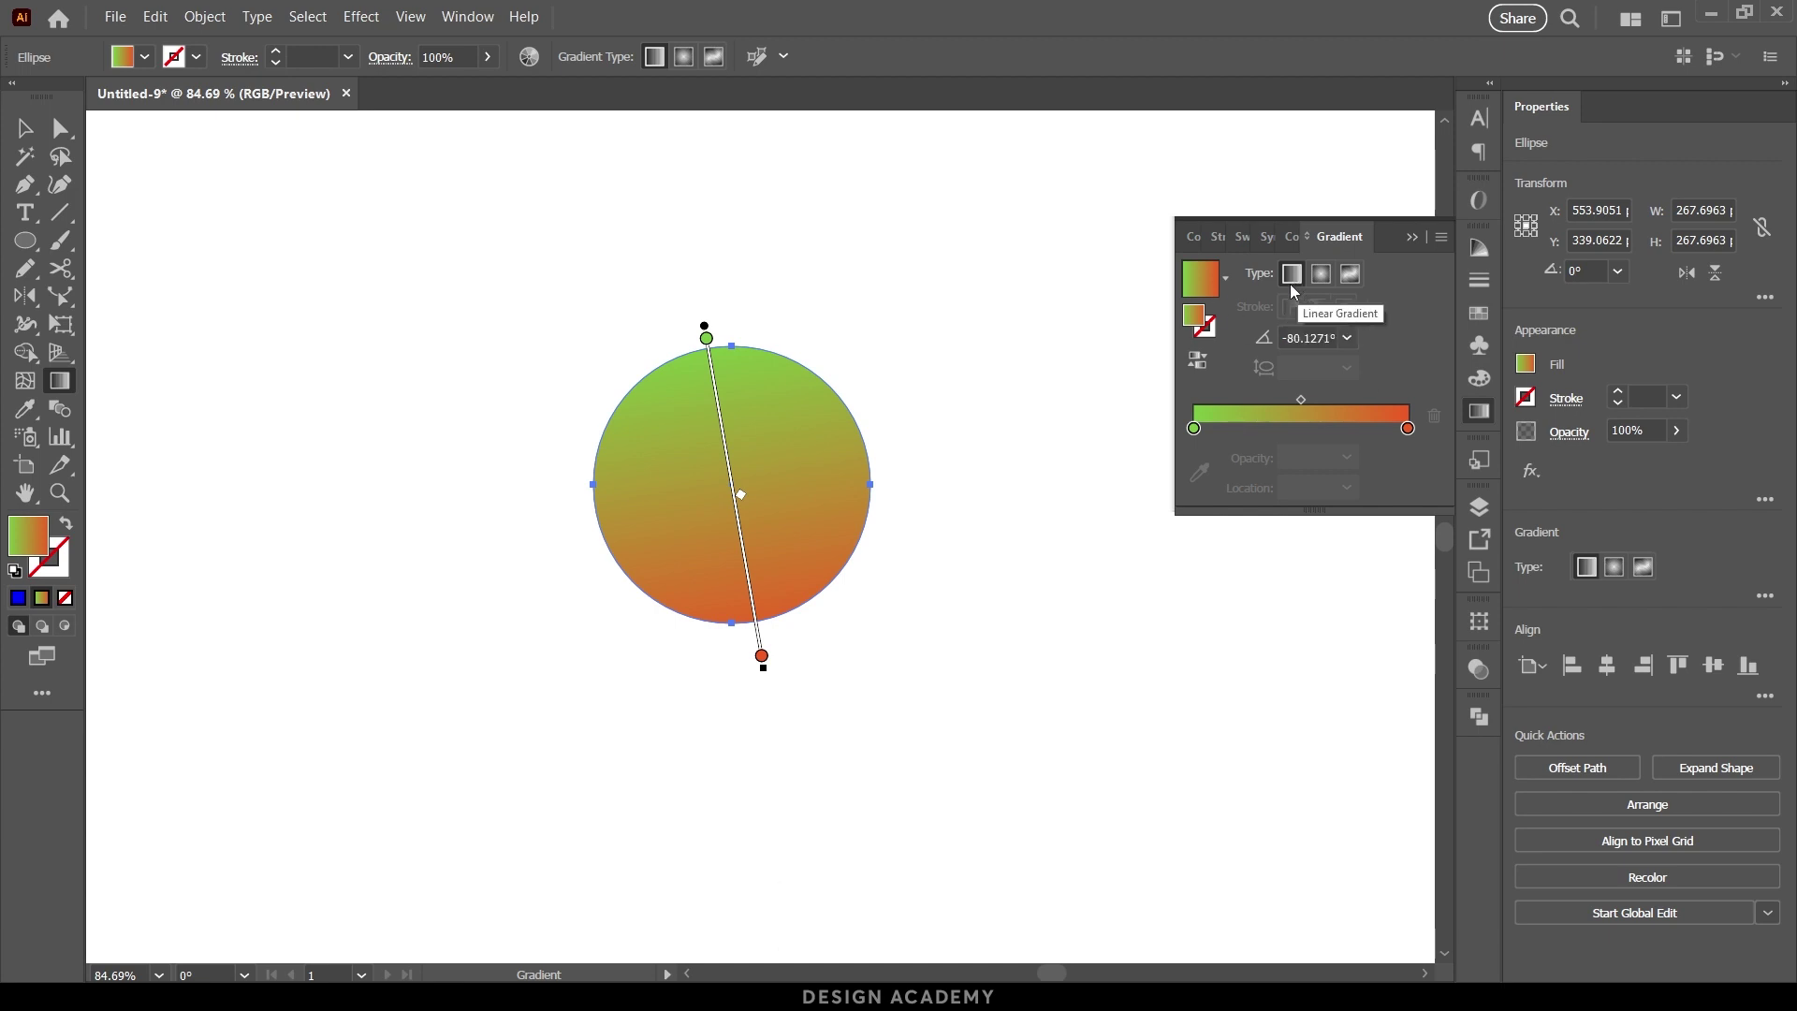
Step: Draw a tall rectangle about 105 × 370 px to the left of the circle with the same gradient fill
left_click(25, 238)
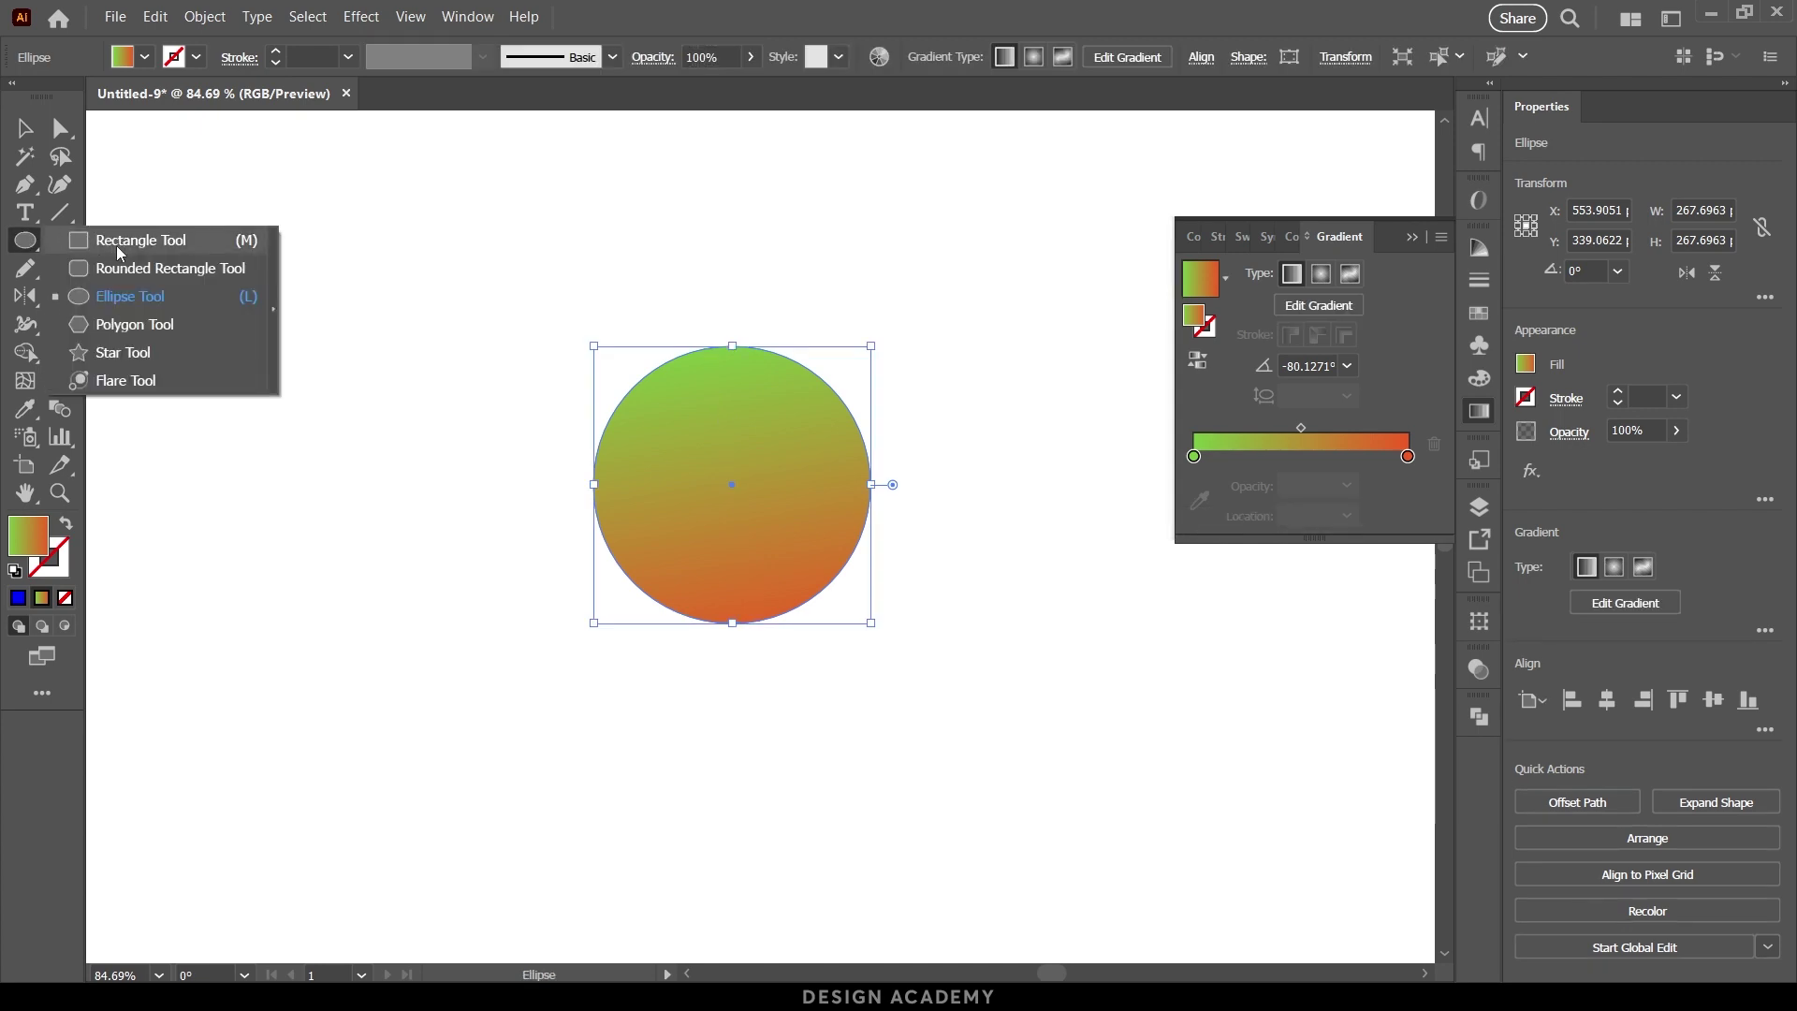
left_click(30, 246)
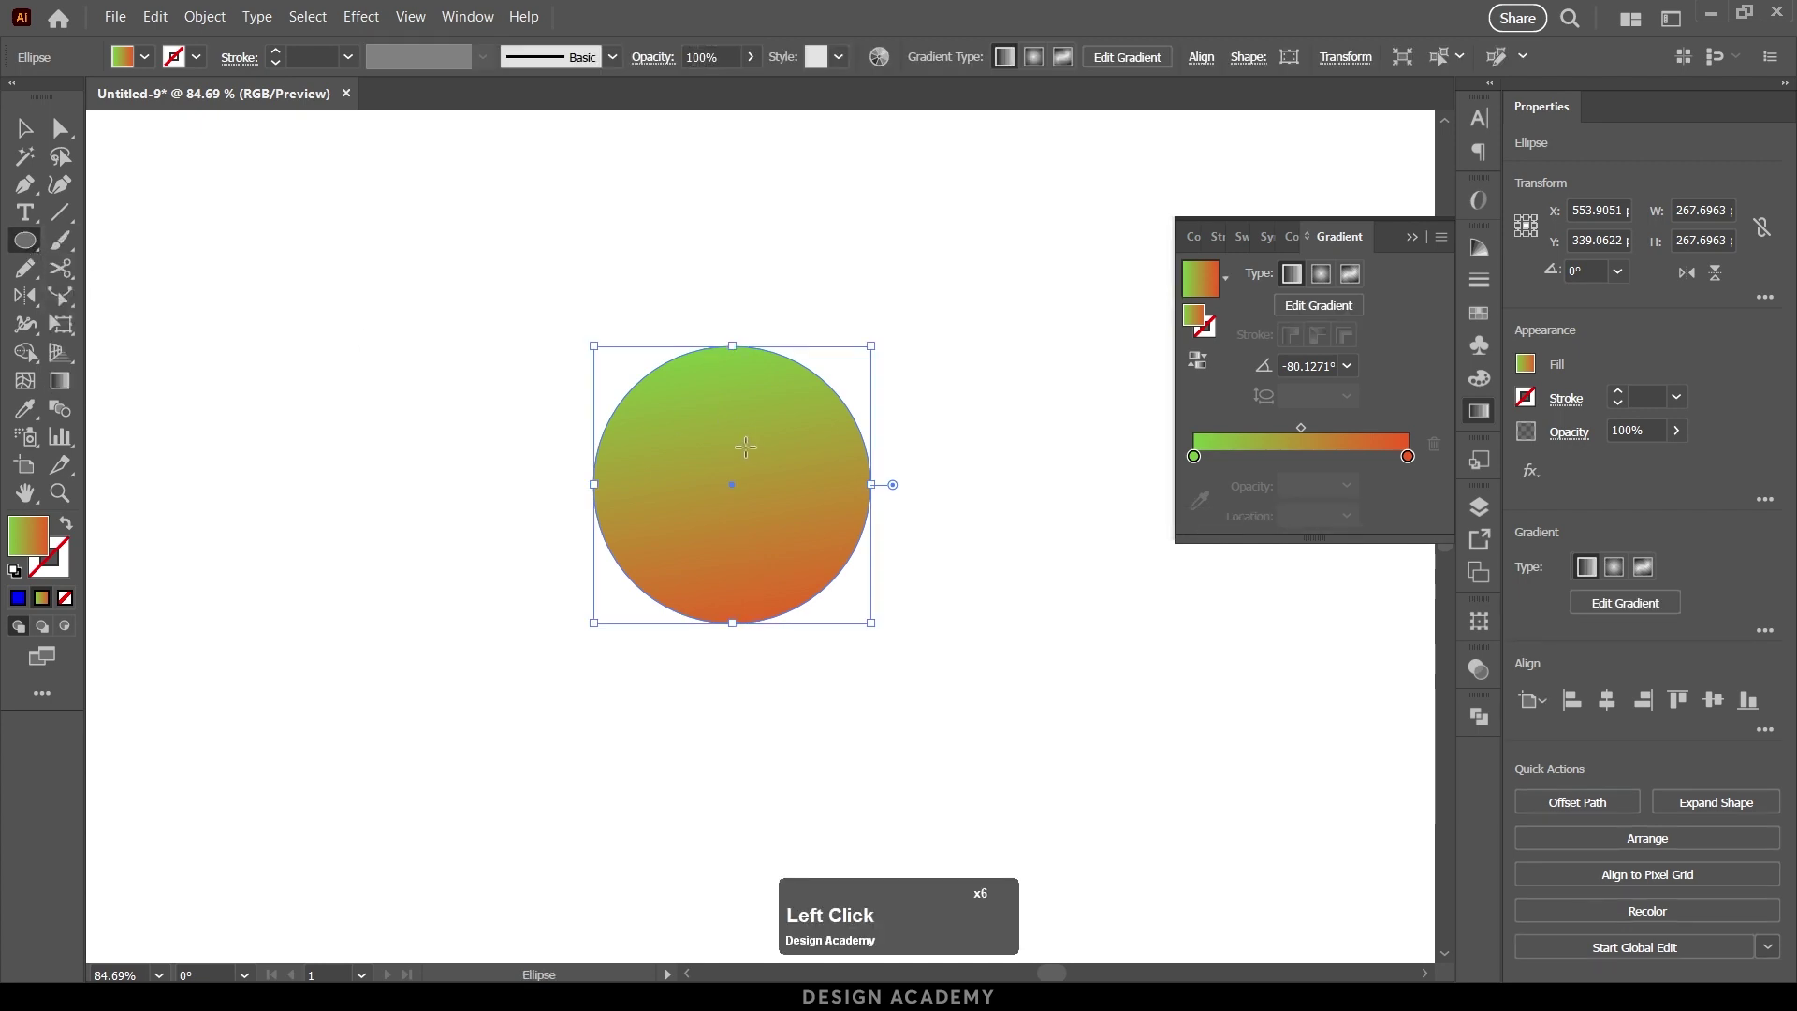
left_click(25, 241)
left_click(121, 237)
left_click_drag(370, 291, 479, 672)
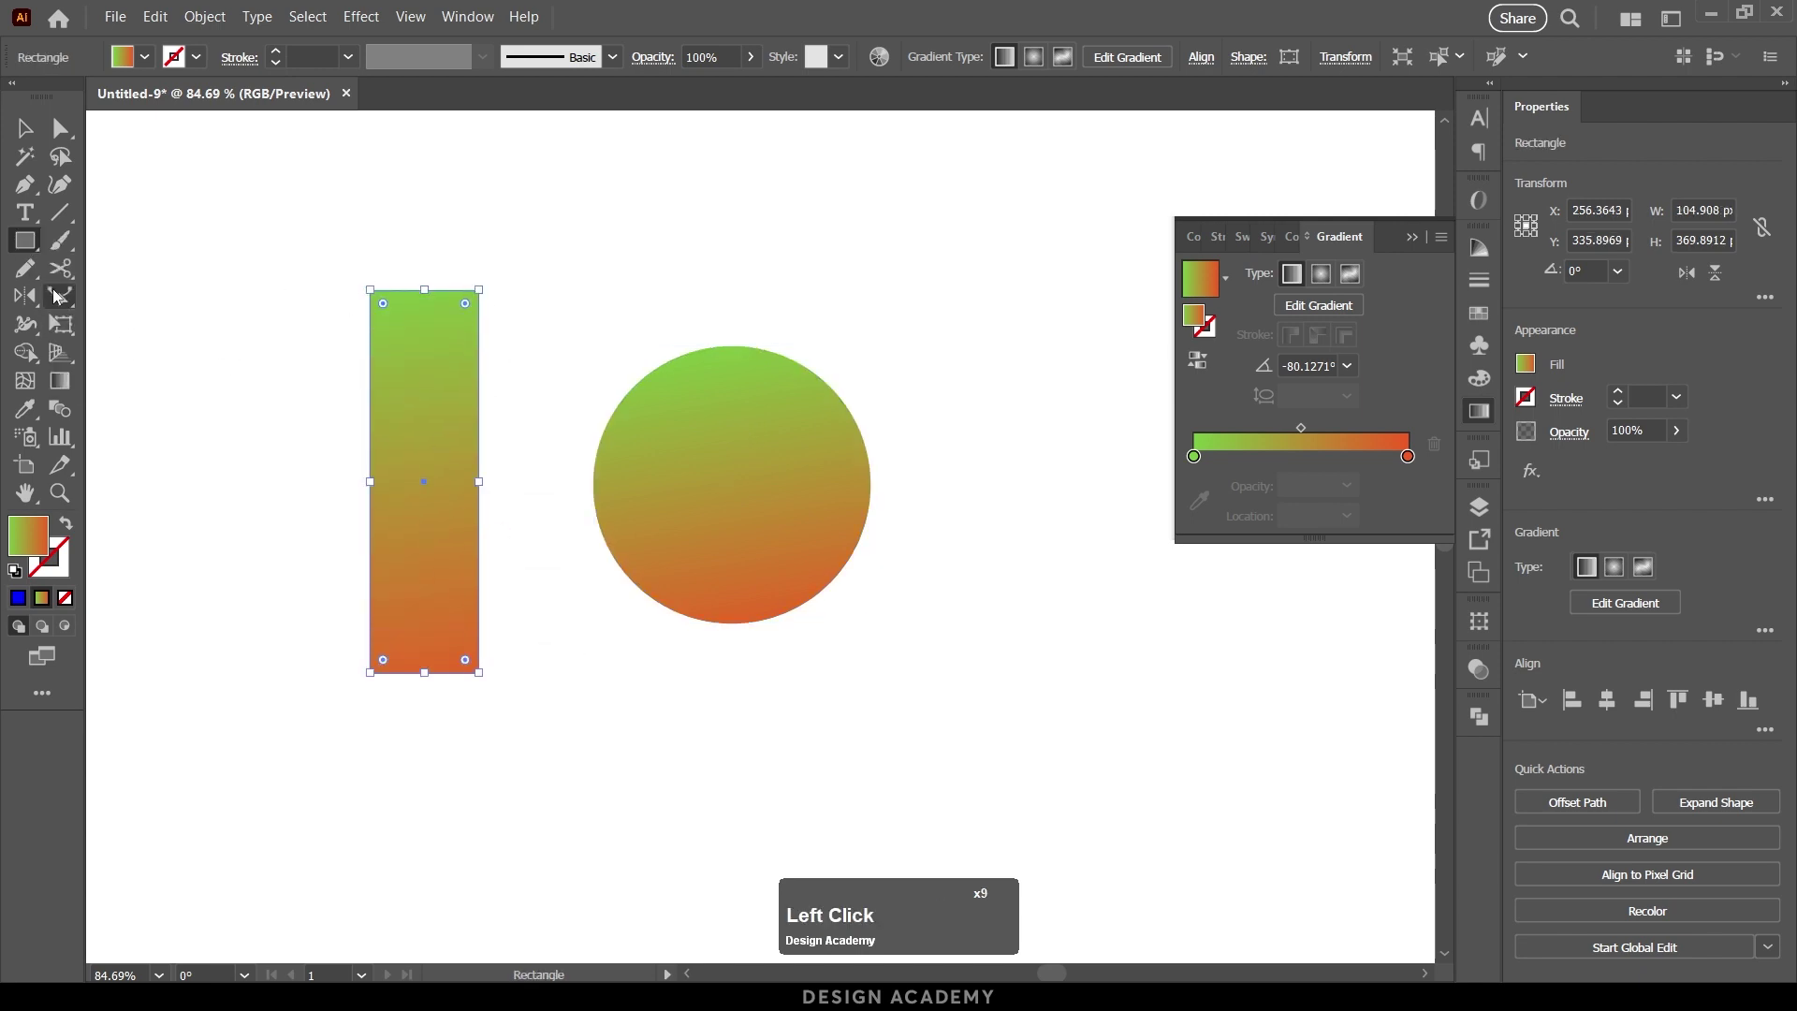
Step: Redraw the gradients of the rectangle and the circle horizontally, from green to orange-red at 0°
left_click_drag(441, 296, 441, 672)
left_click_drag(361, 481, 901, 485)
key("v")
left_click(682, 491)
key("g")
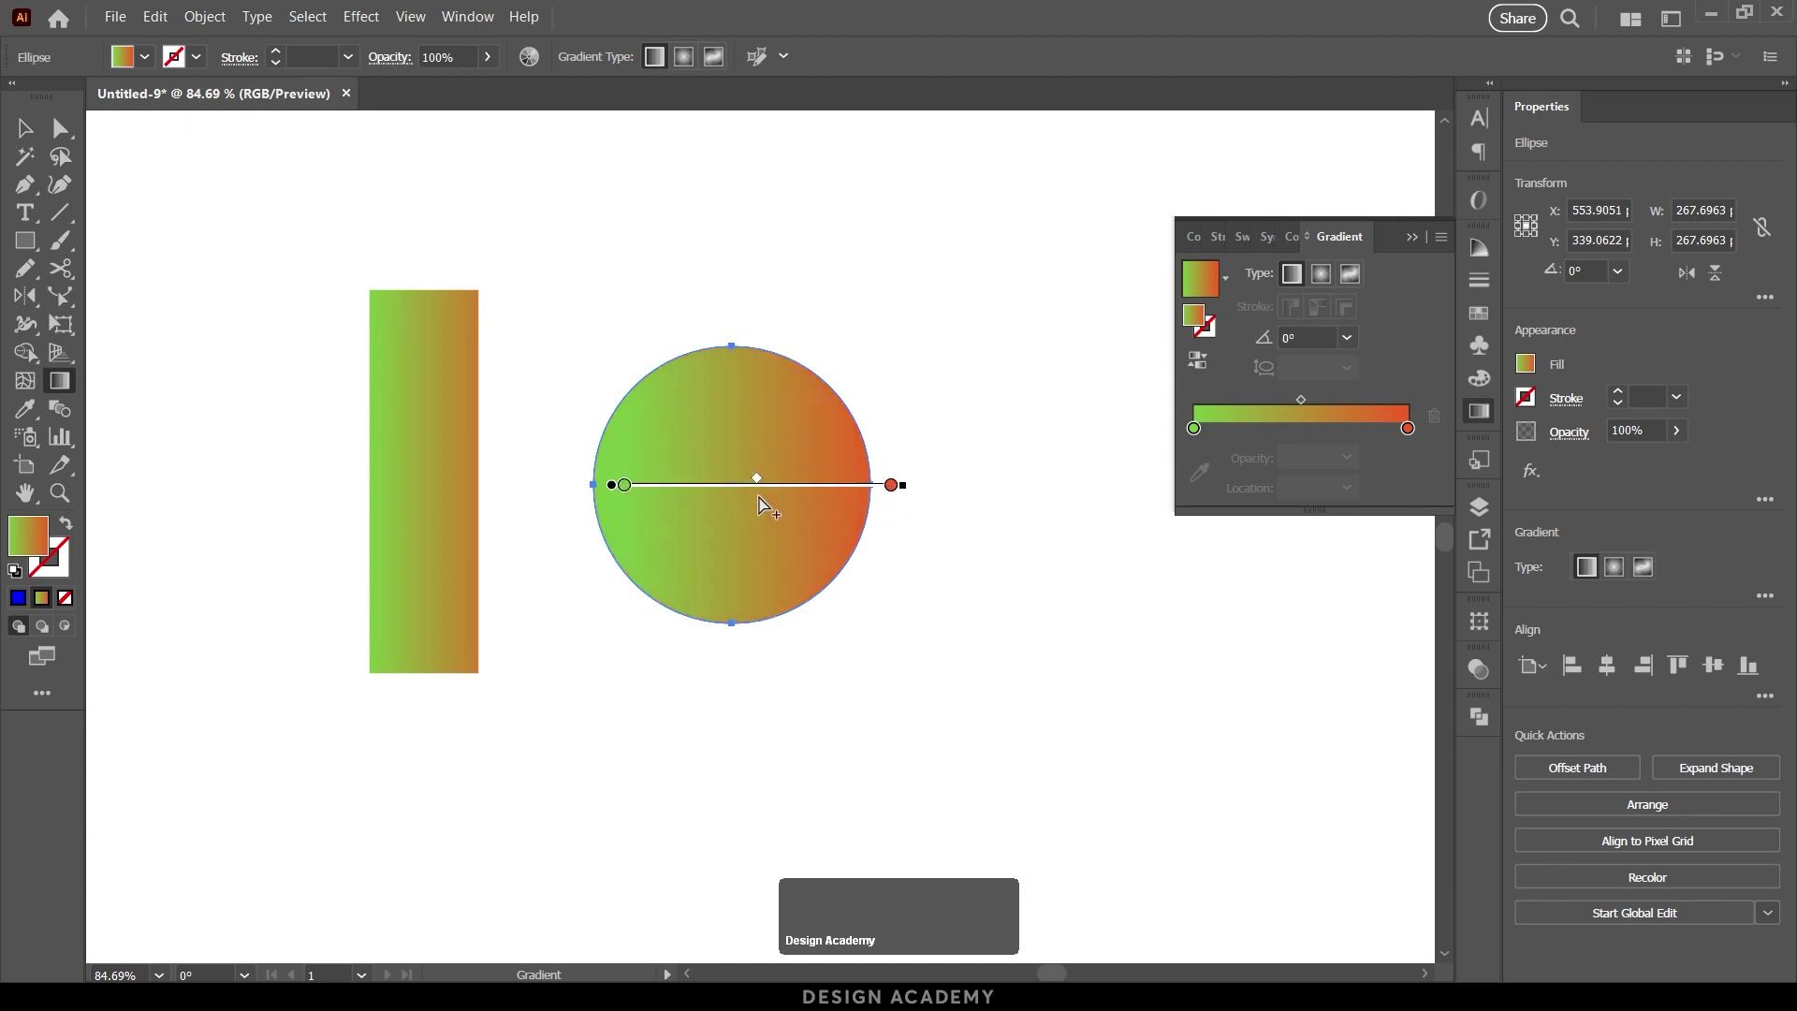
Step: Change the circle's fill to a radial gradient with a white stop at 0% and the green stop slightly past the middle
key("v")
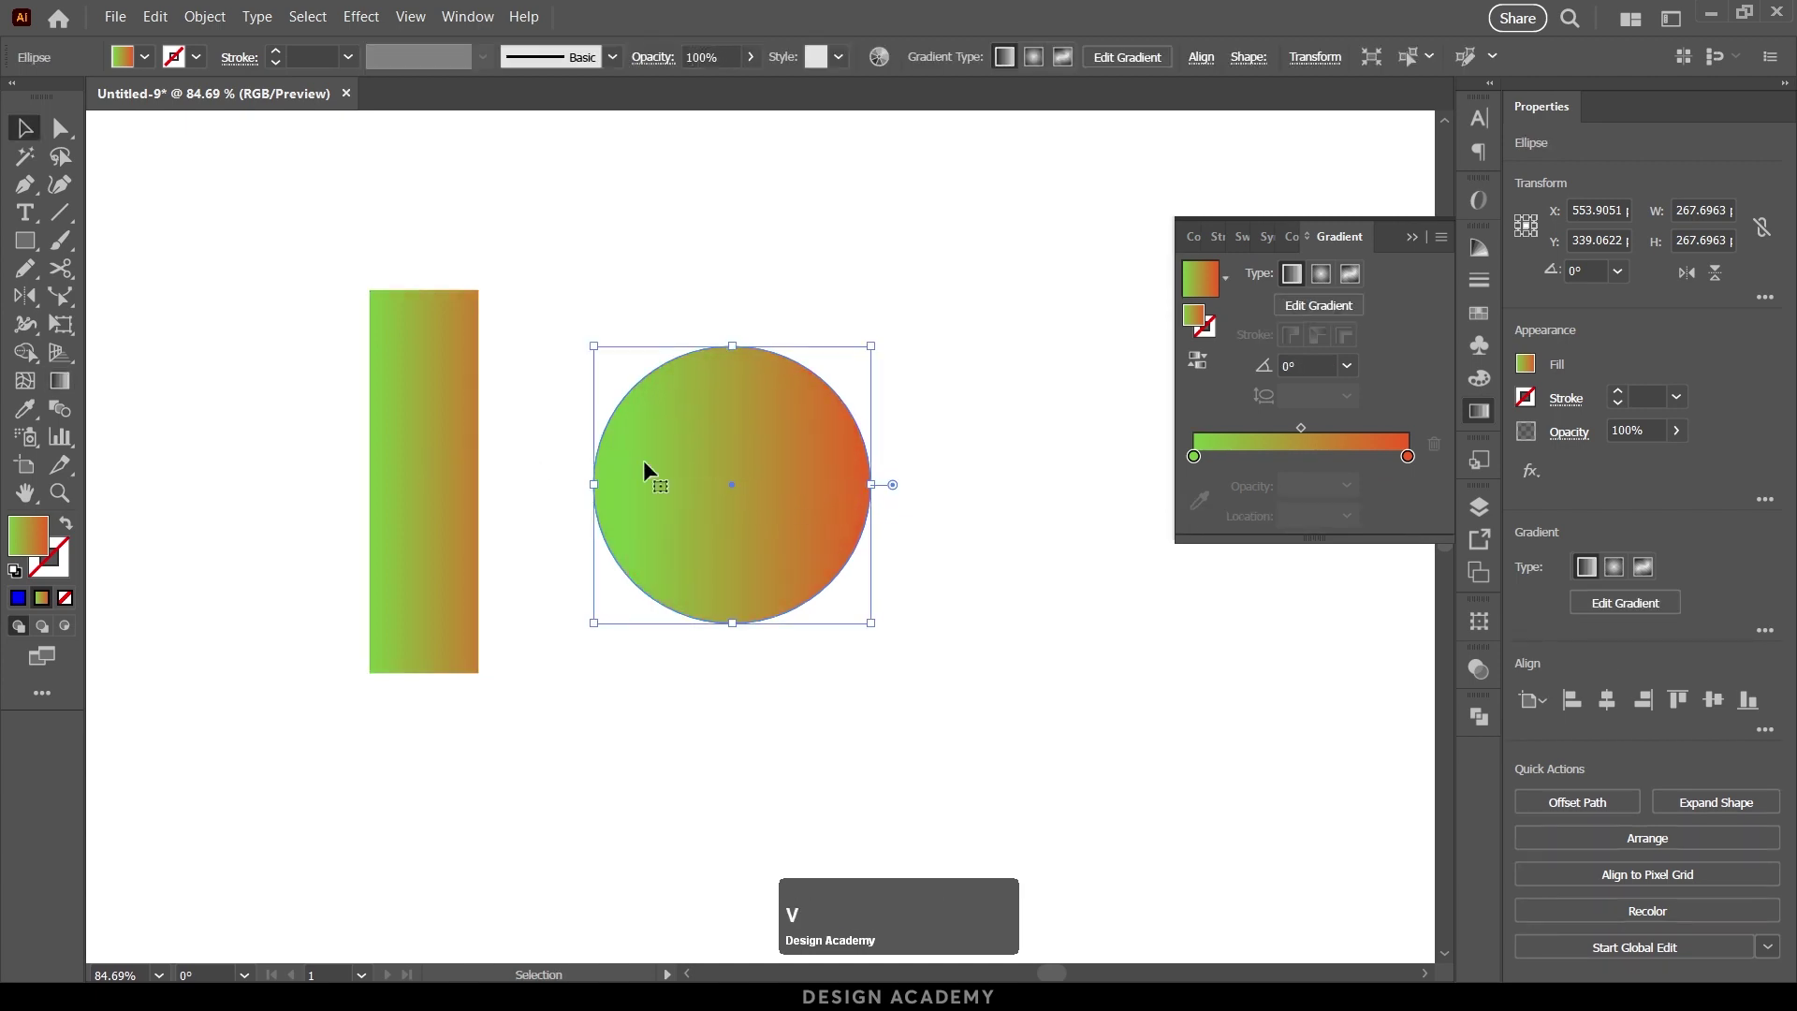
left_click(1324, 278)
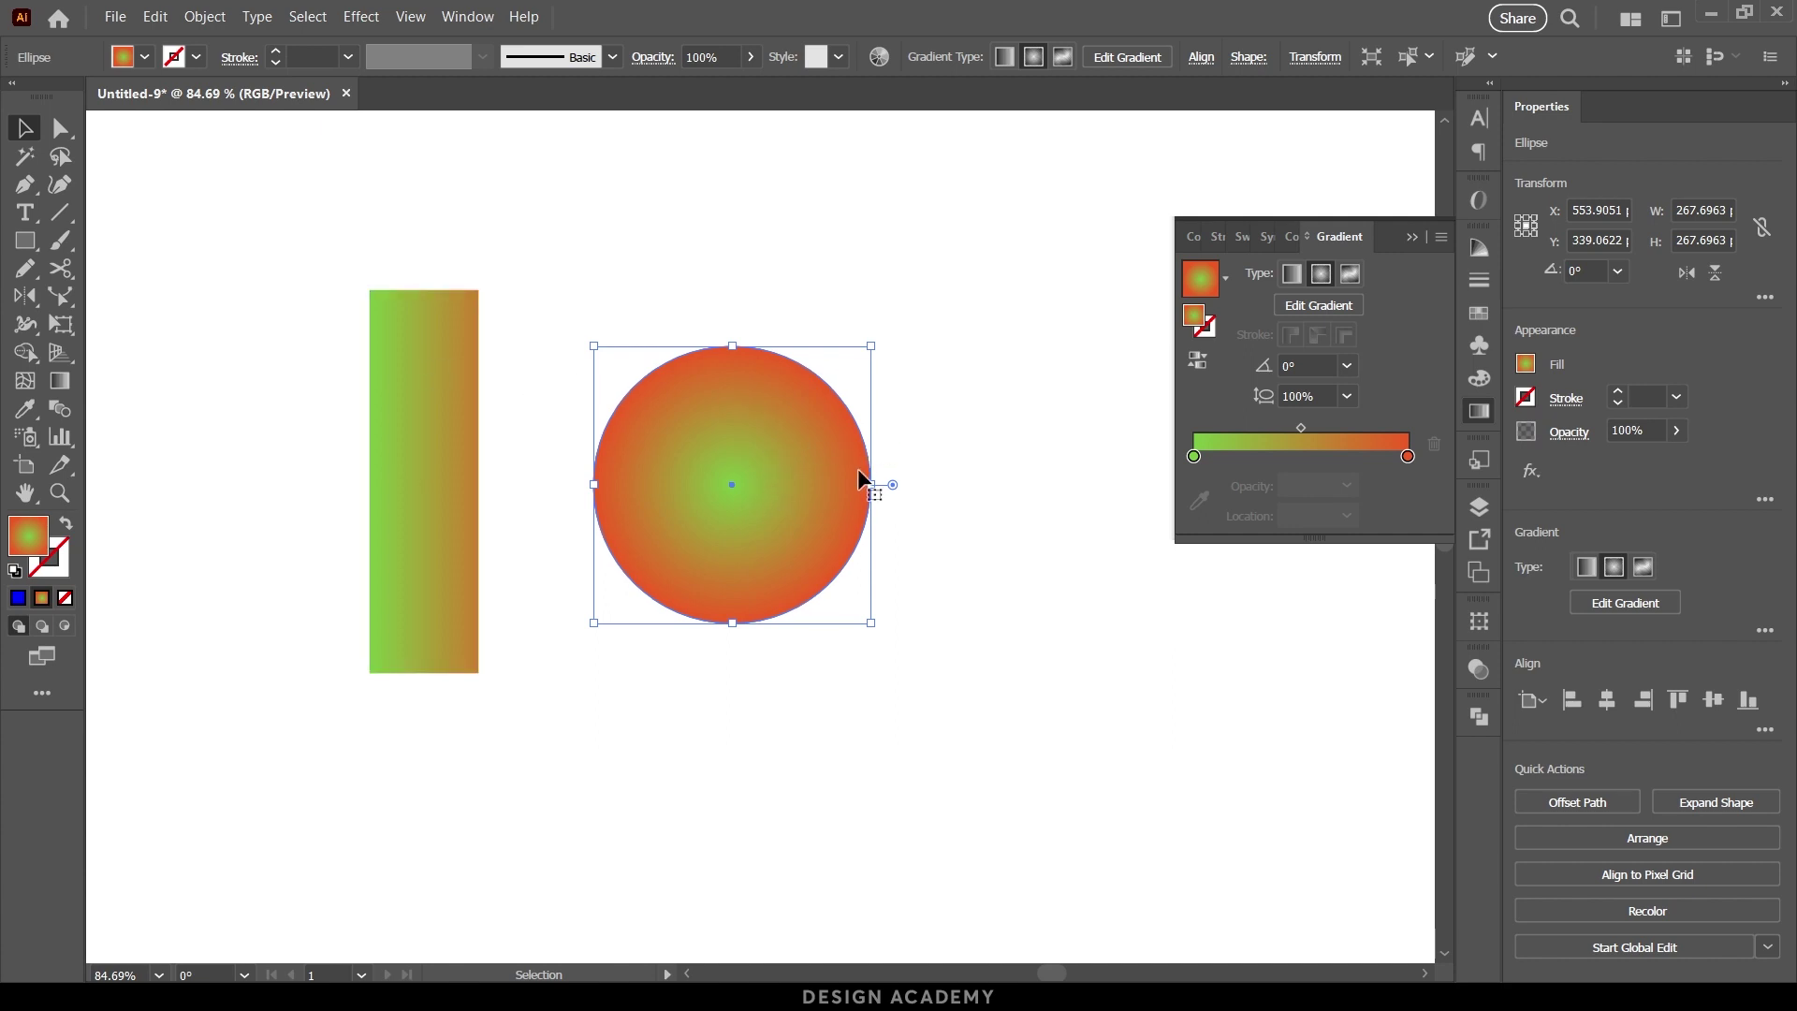
mouse_move(1196, 457)
left_mouse_down()
mouse_move(1317, 457)
mouse_move(1179, 463)
left_mouse_up()
double_click(1194, 457)
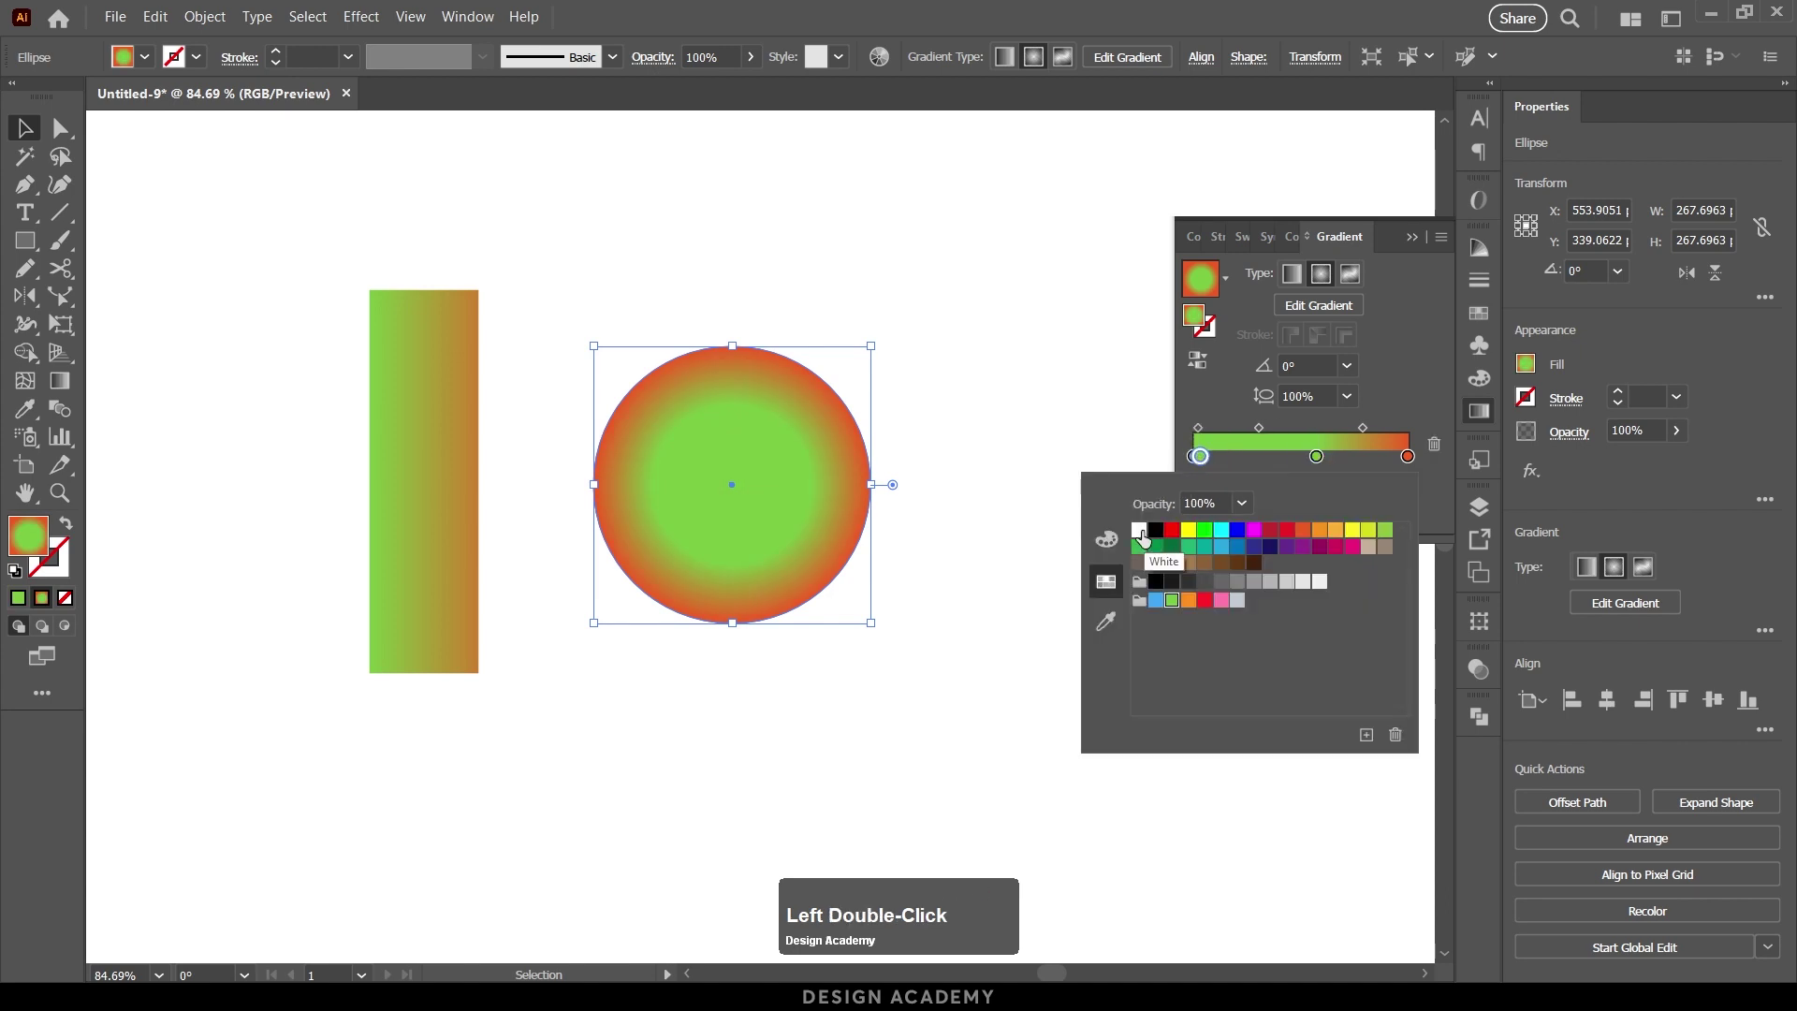
left_click(1139, 530)
left_click(1204, 460)
mouse_move(1203, 459)
left_mouse_down()
mouse_move(1220, 461)
mouse_move(1186, 497)
mouse_move(1190, 462)
left_mouse_up()
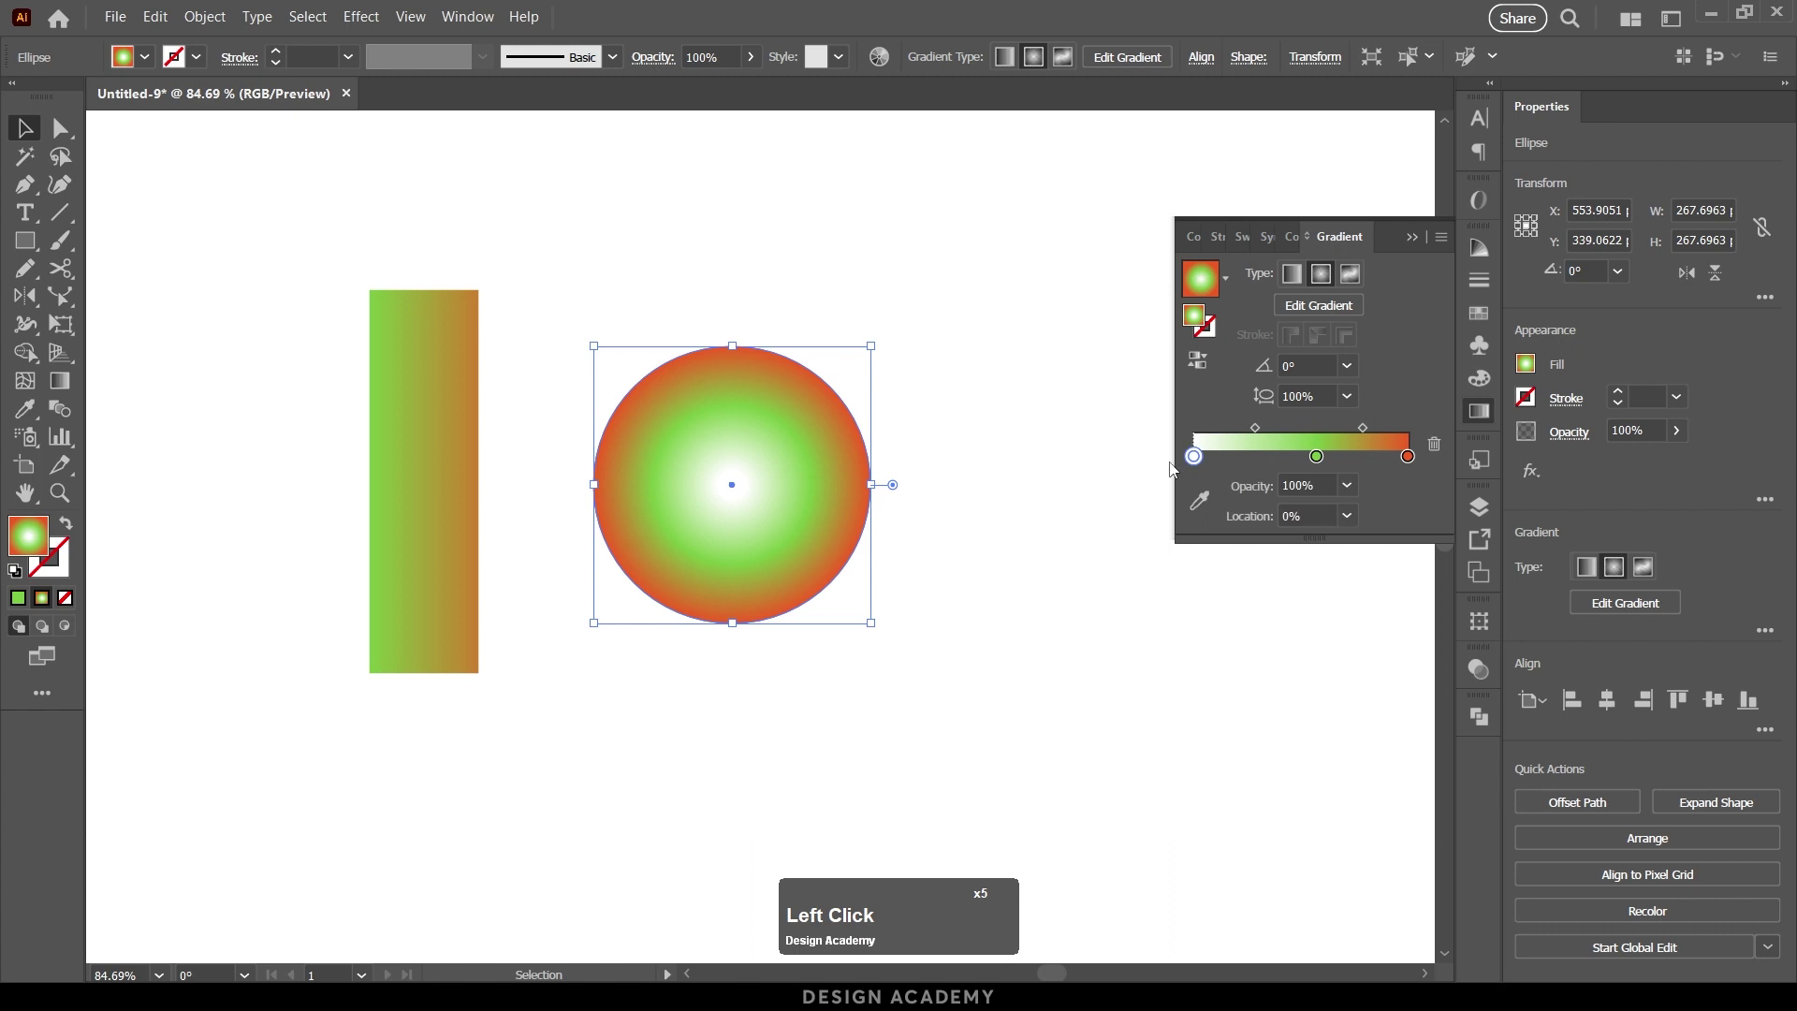
Step: Recolor the radial gradient's outer orange-red stop to dark green
double_click(1409, 457)
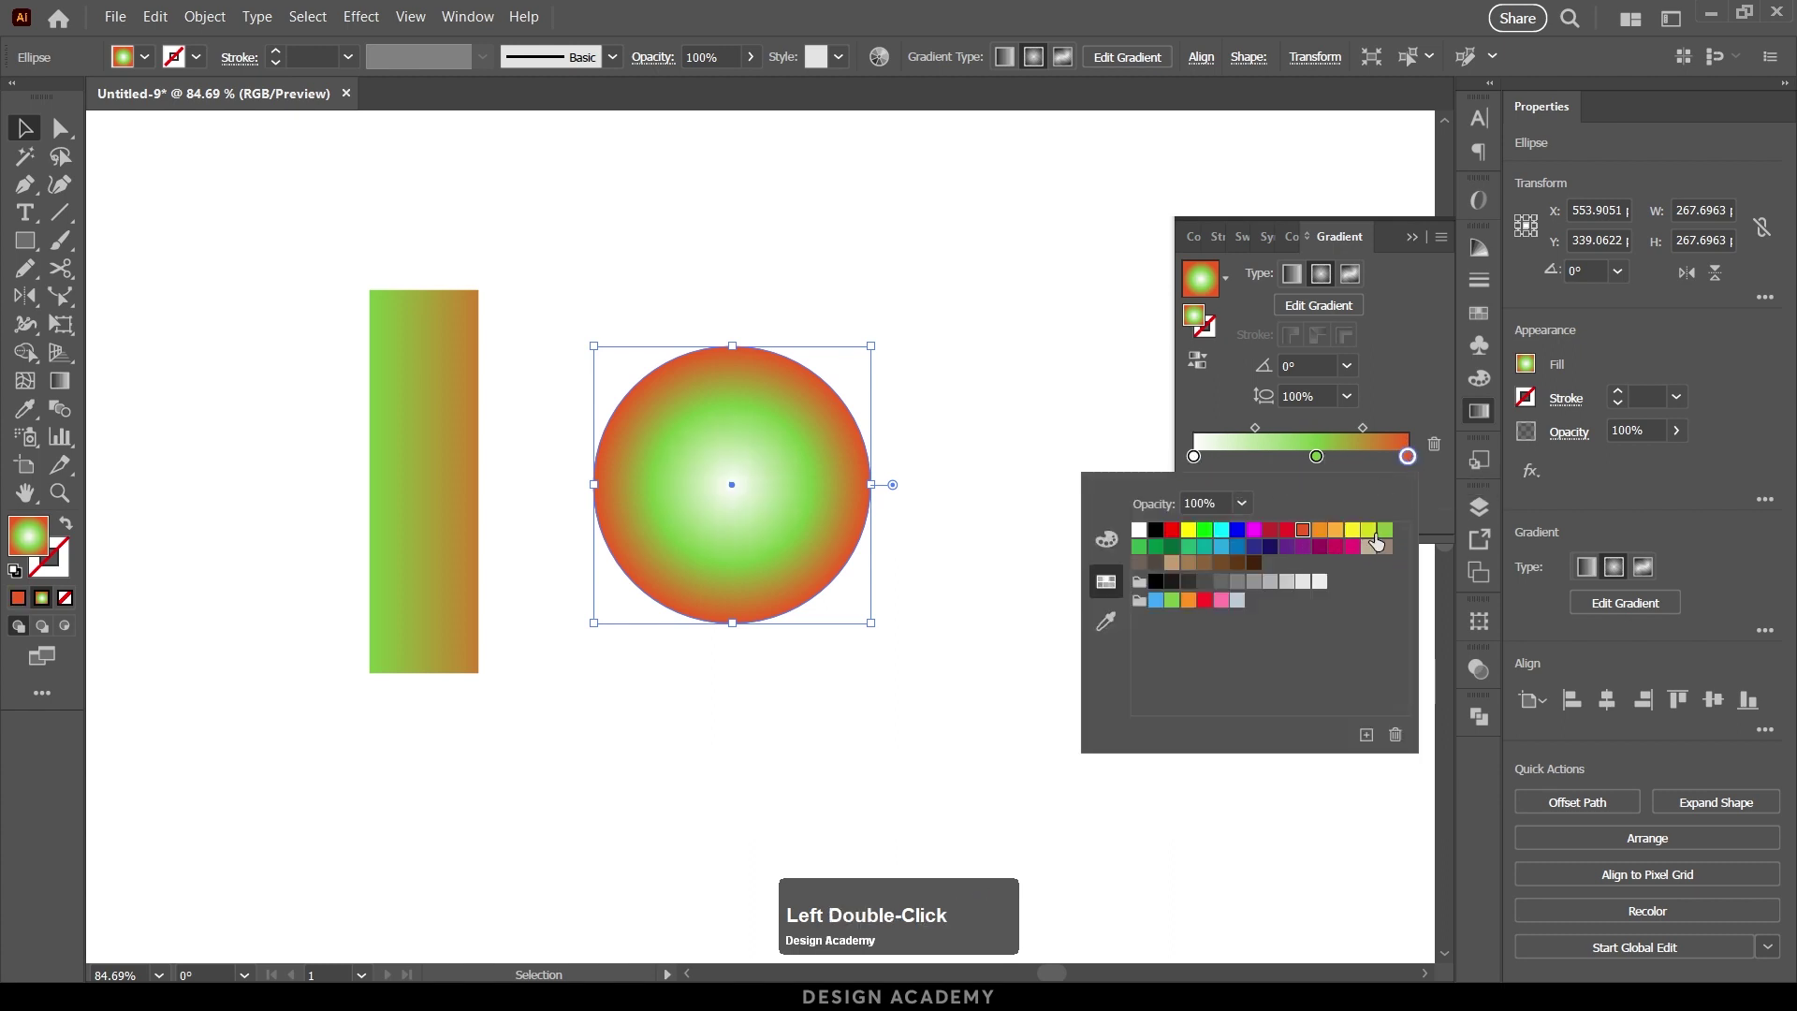
left_click(1182, 548)
left_click(796, 509)
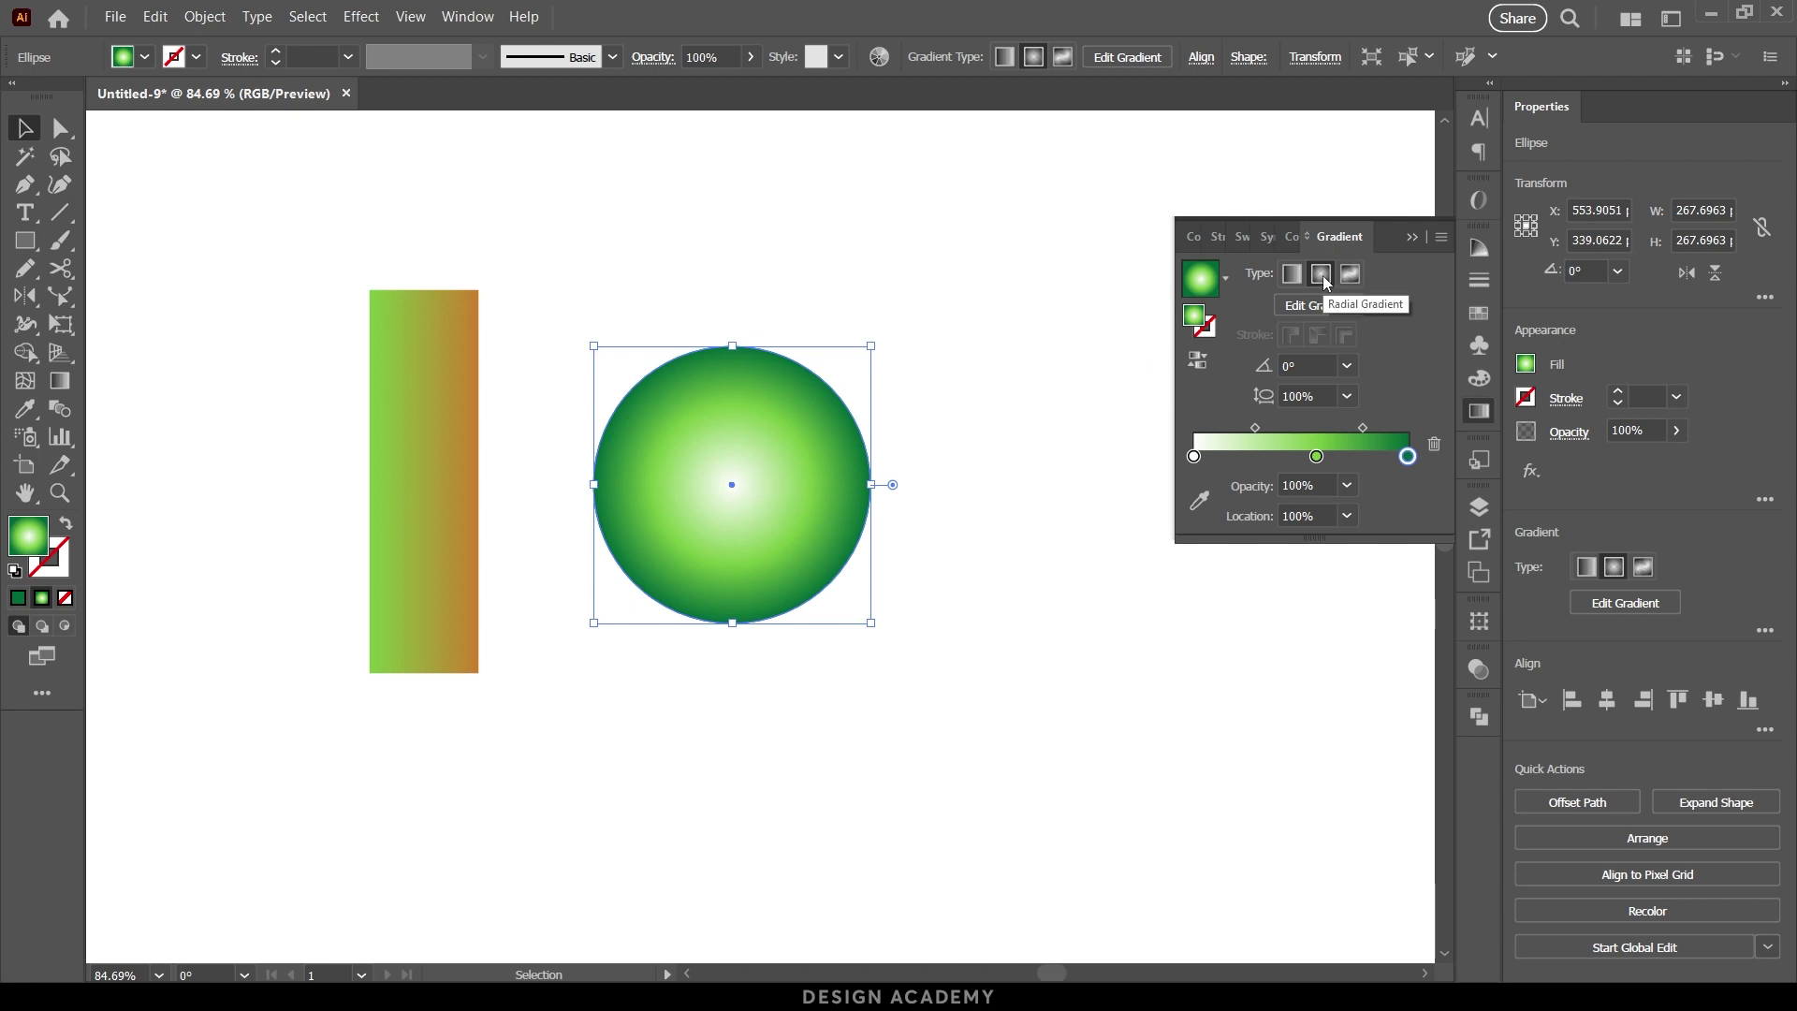
Step: Flatten the circle's radial gradient to an aspect ratio of 60%, reduce it to about 55%, and set its angle to -90°
left_click(1350, 398)
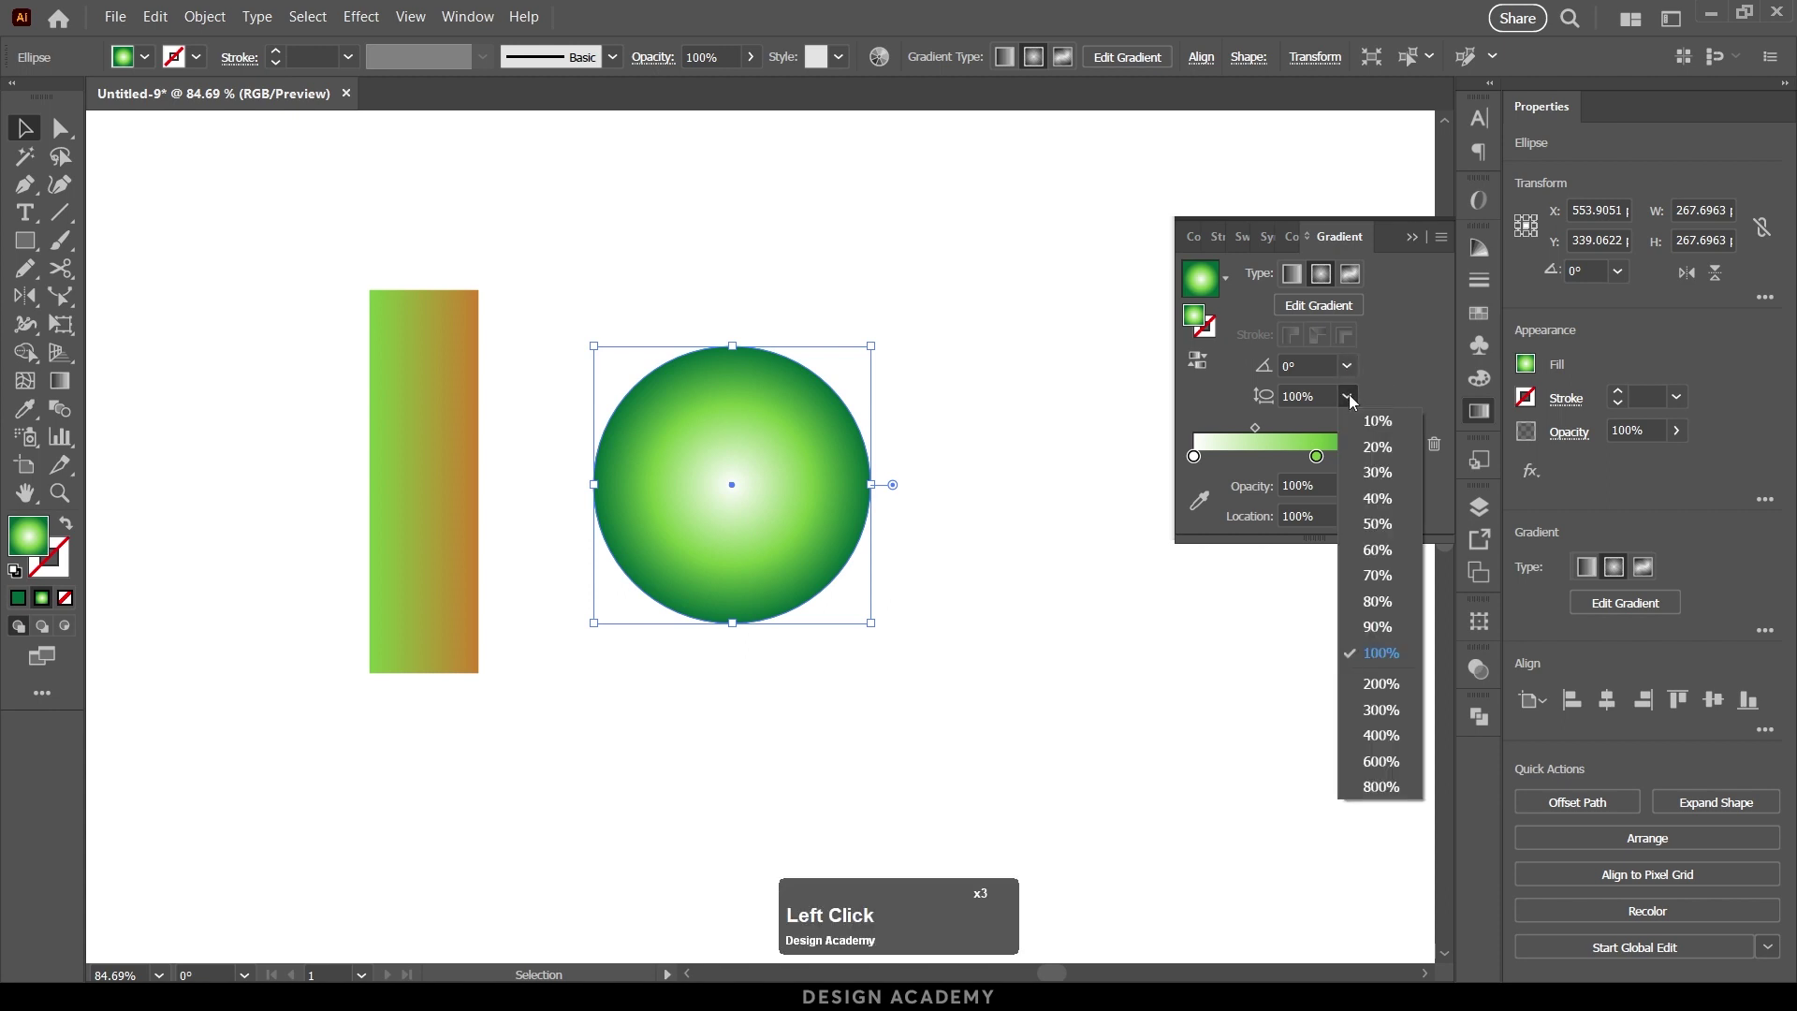
left_click(1374, 552)
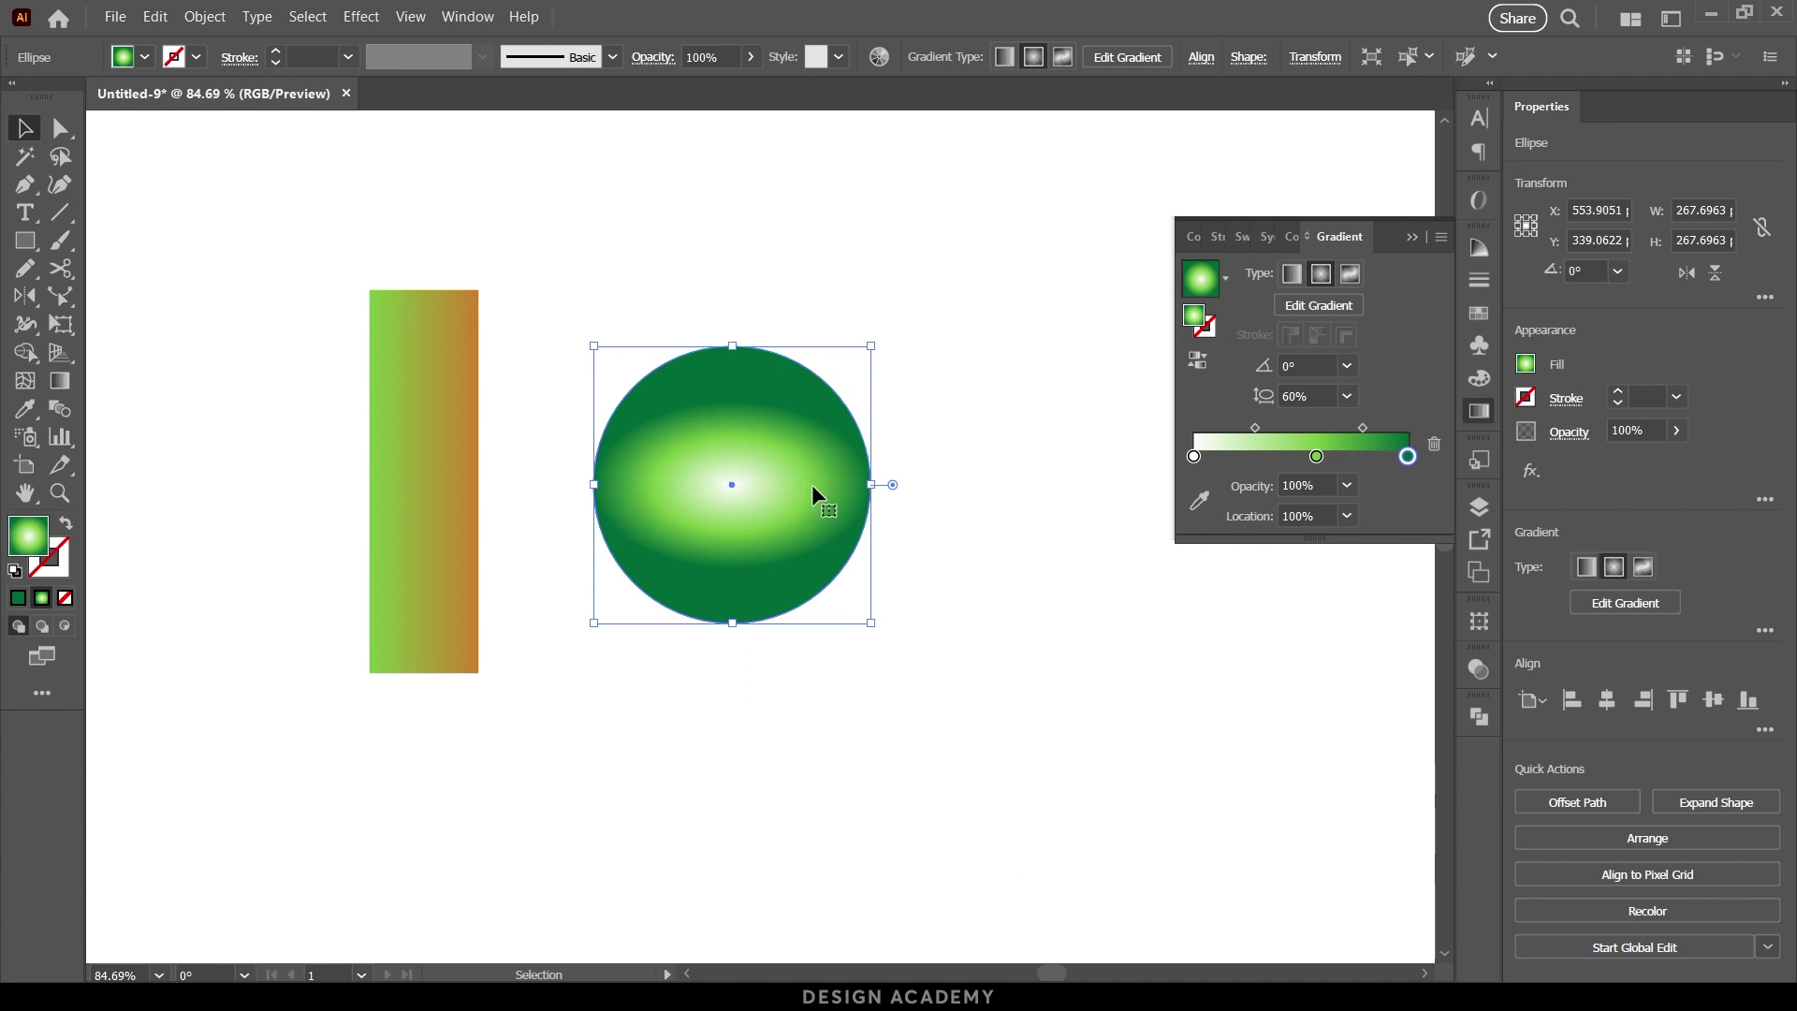
left_click(58, 380)
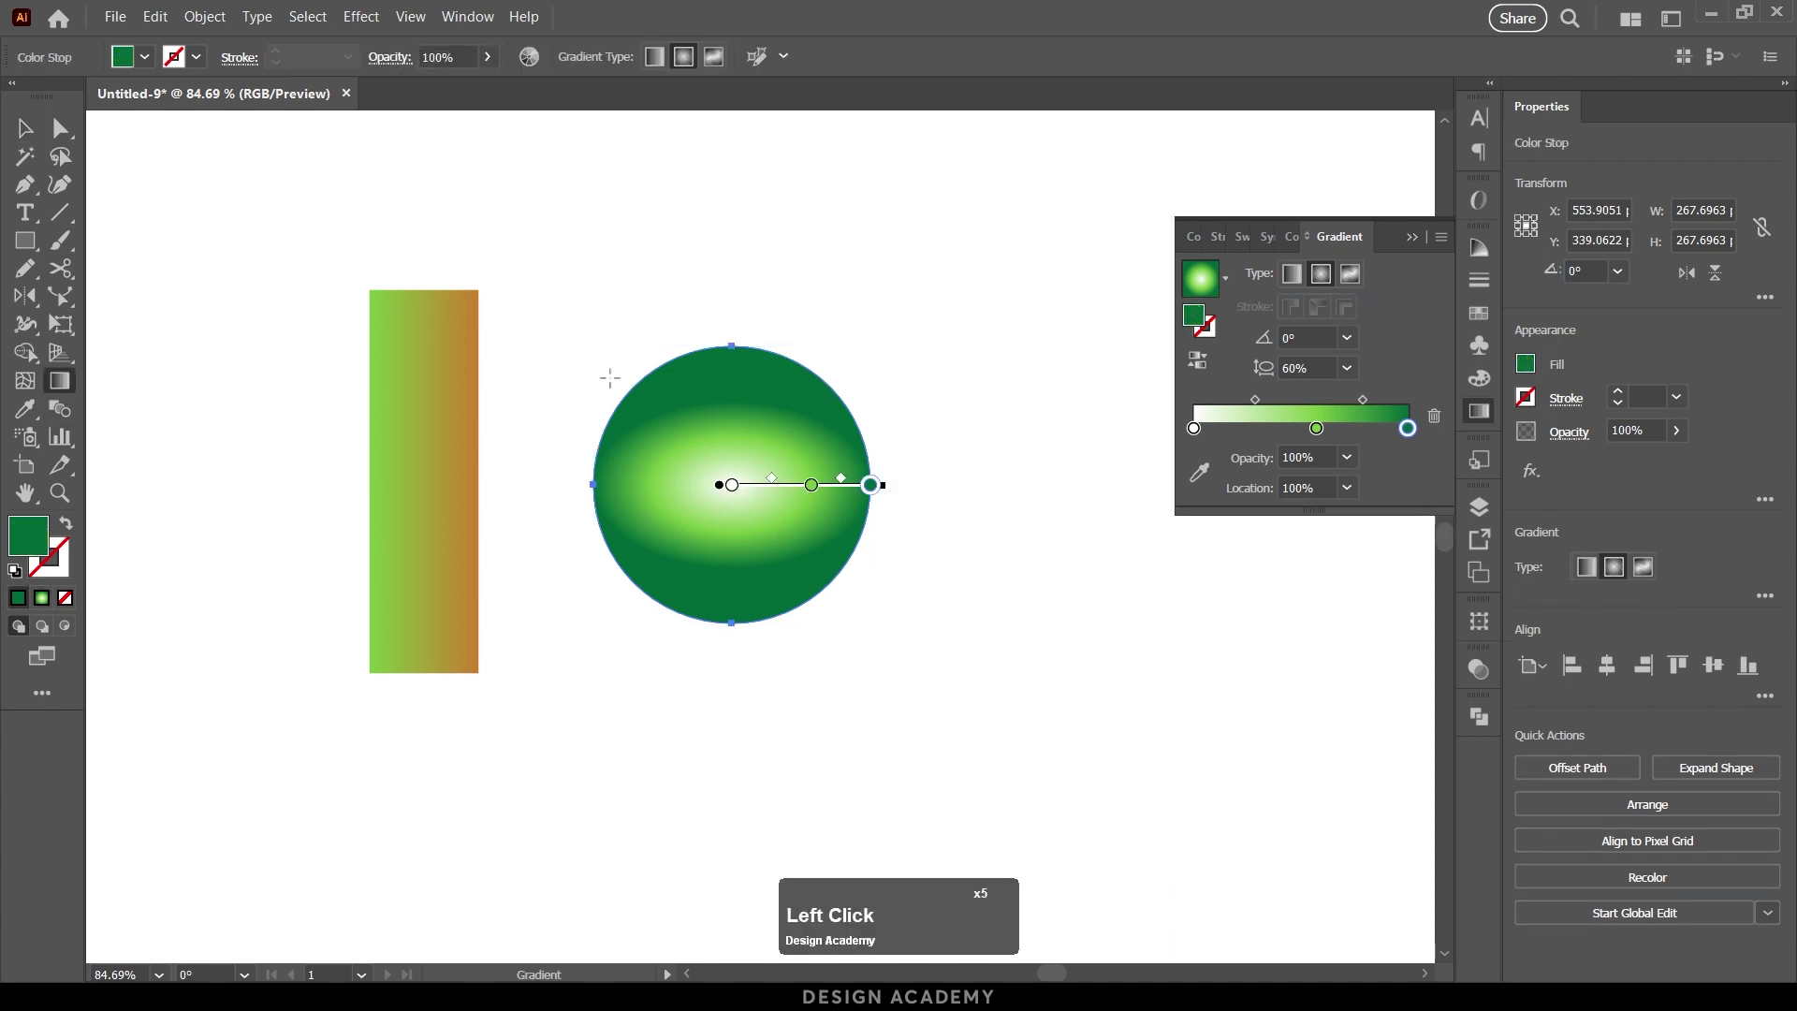
mouse_move(732, 403)
left_mouse_down()
mouse_move(733, 343)
mouse_move(738, 428)
mouse_move(739, 410)
left_mouse_up()
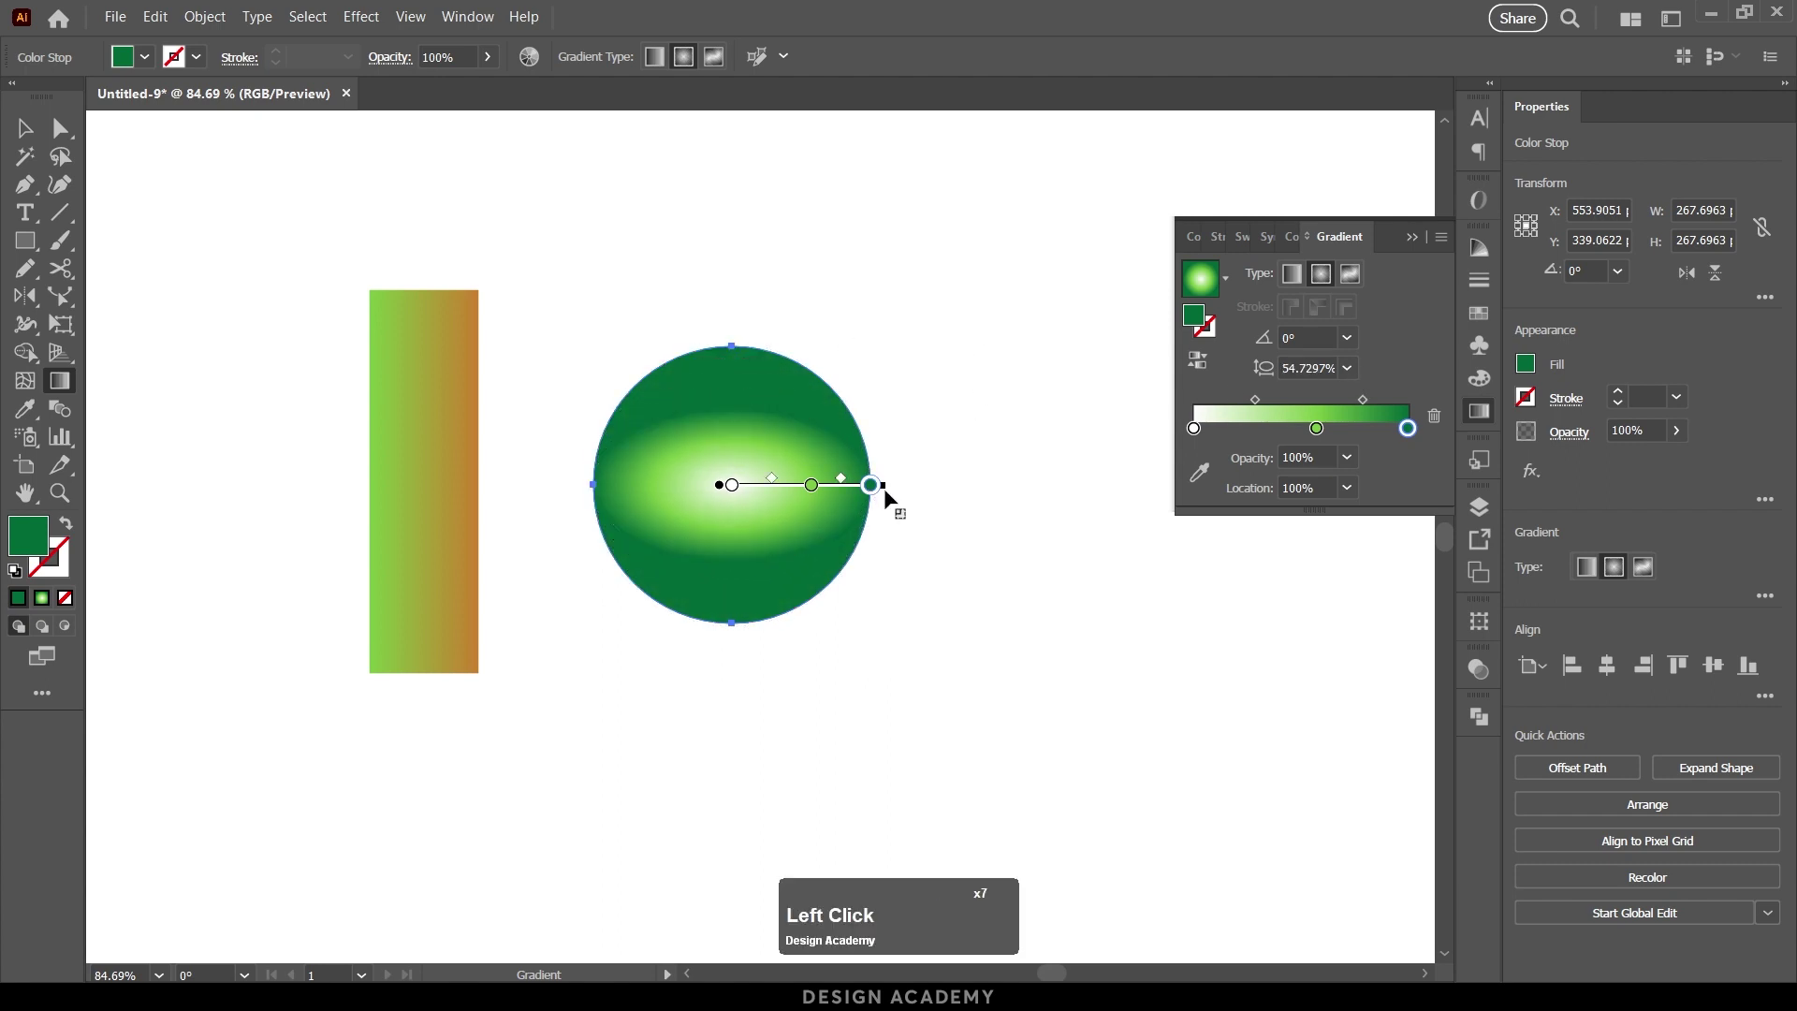
left_click(1347, 339)
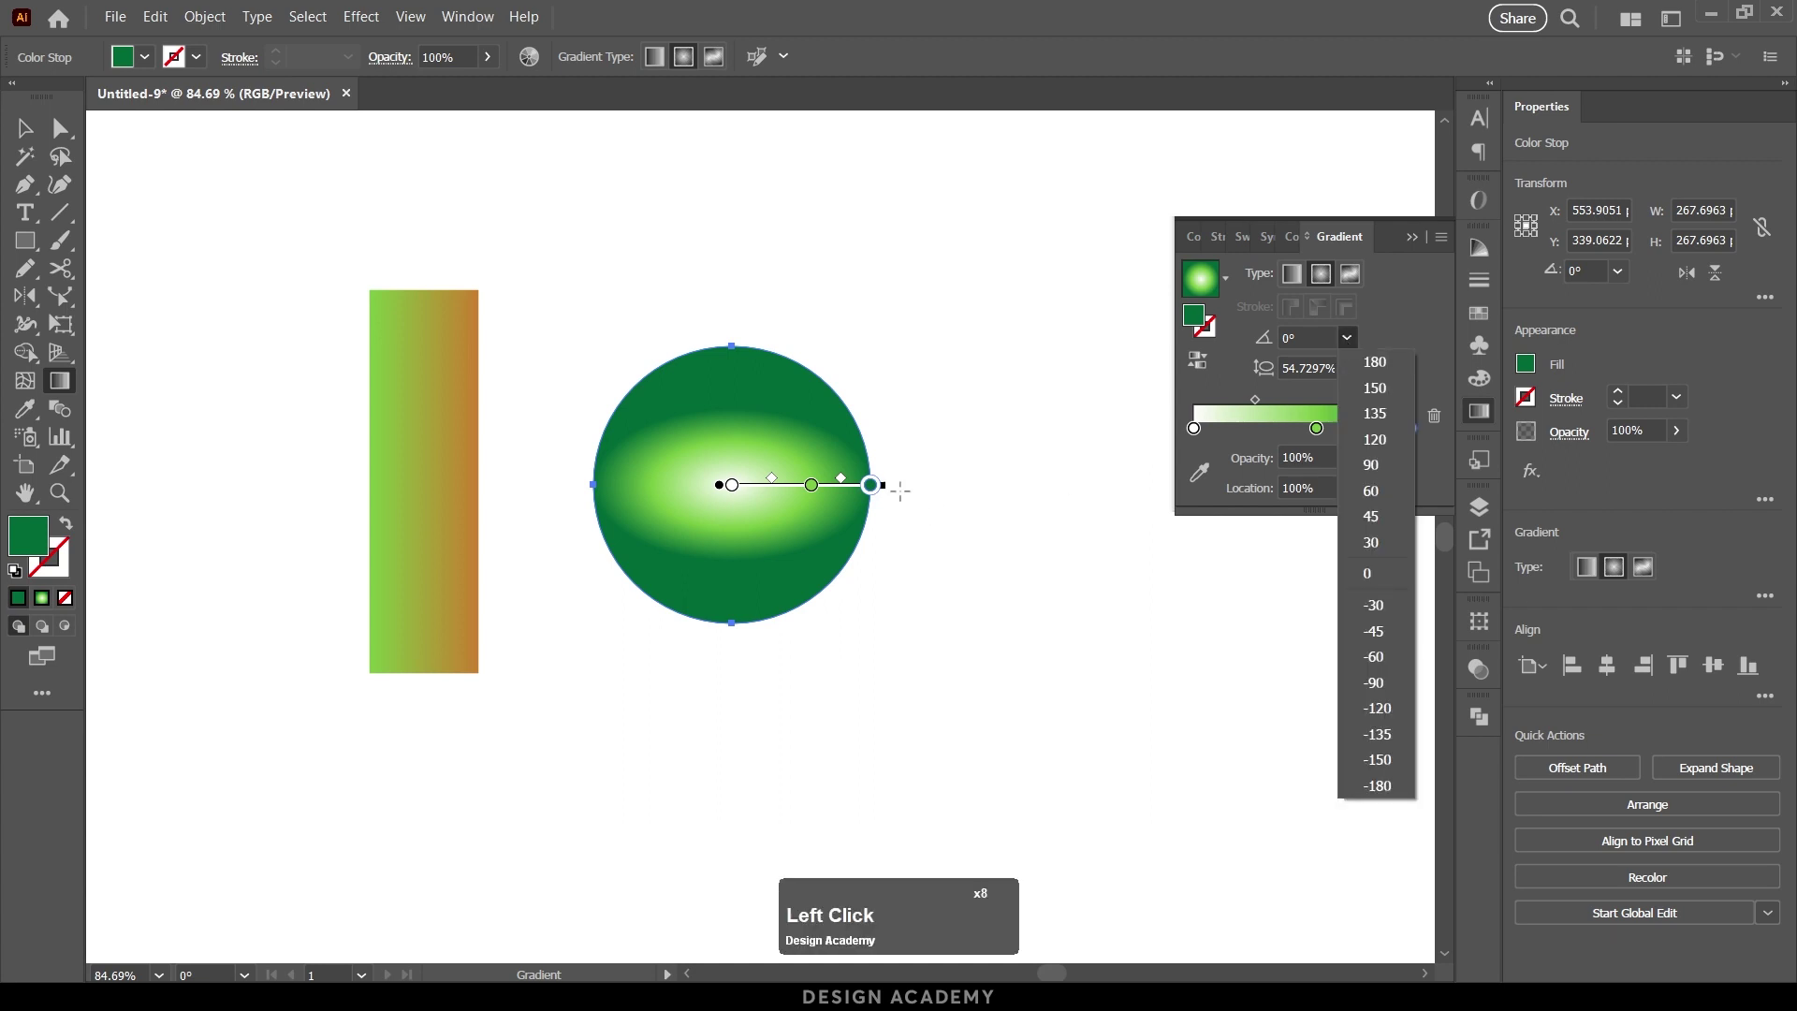
left_click(1379, 683)
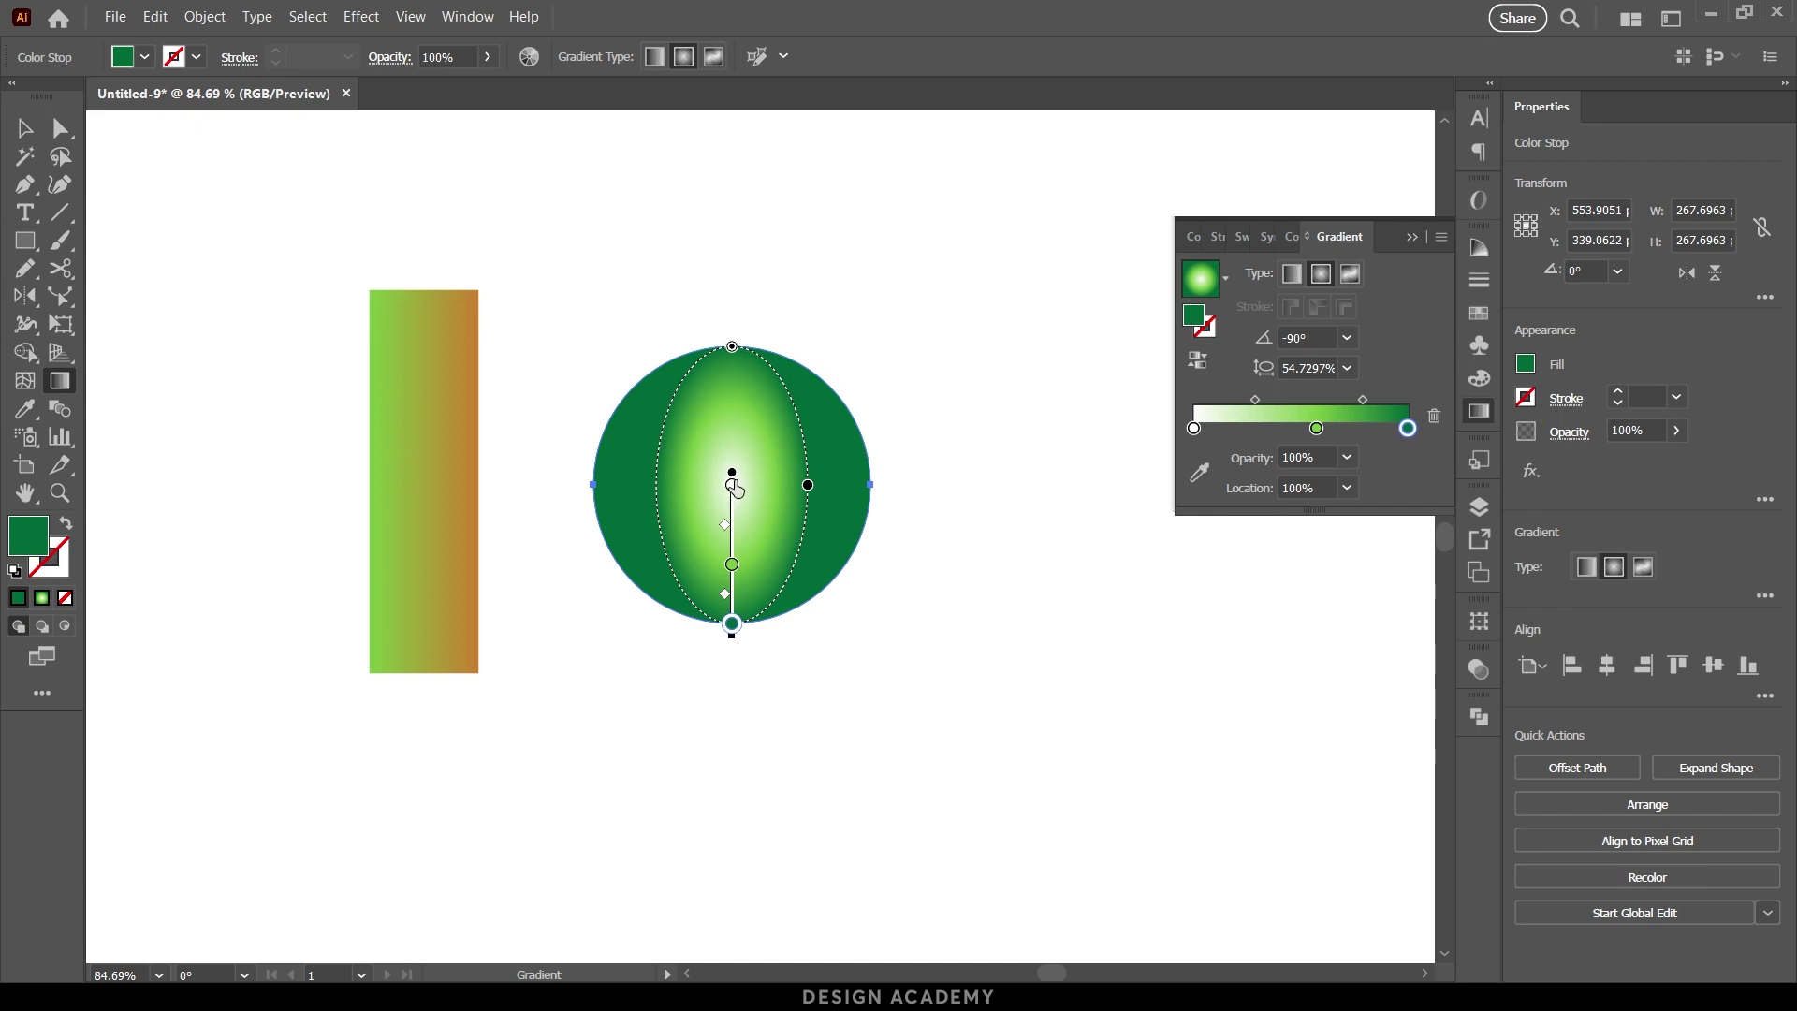
Step: Reverse the radial gradient's colors repeatedly, ending with white in the center and dark green outside
left_click(1198, 365)
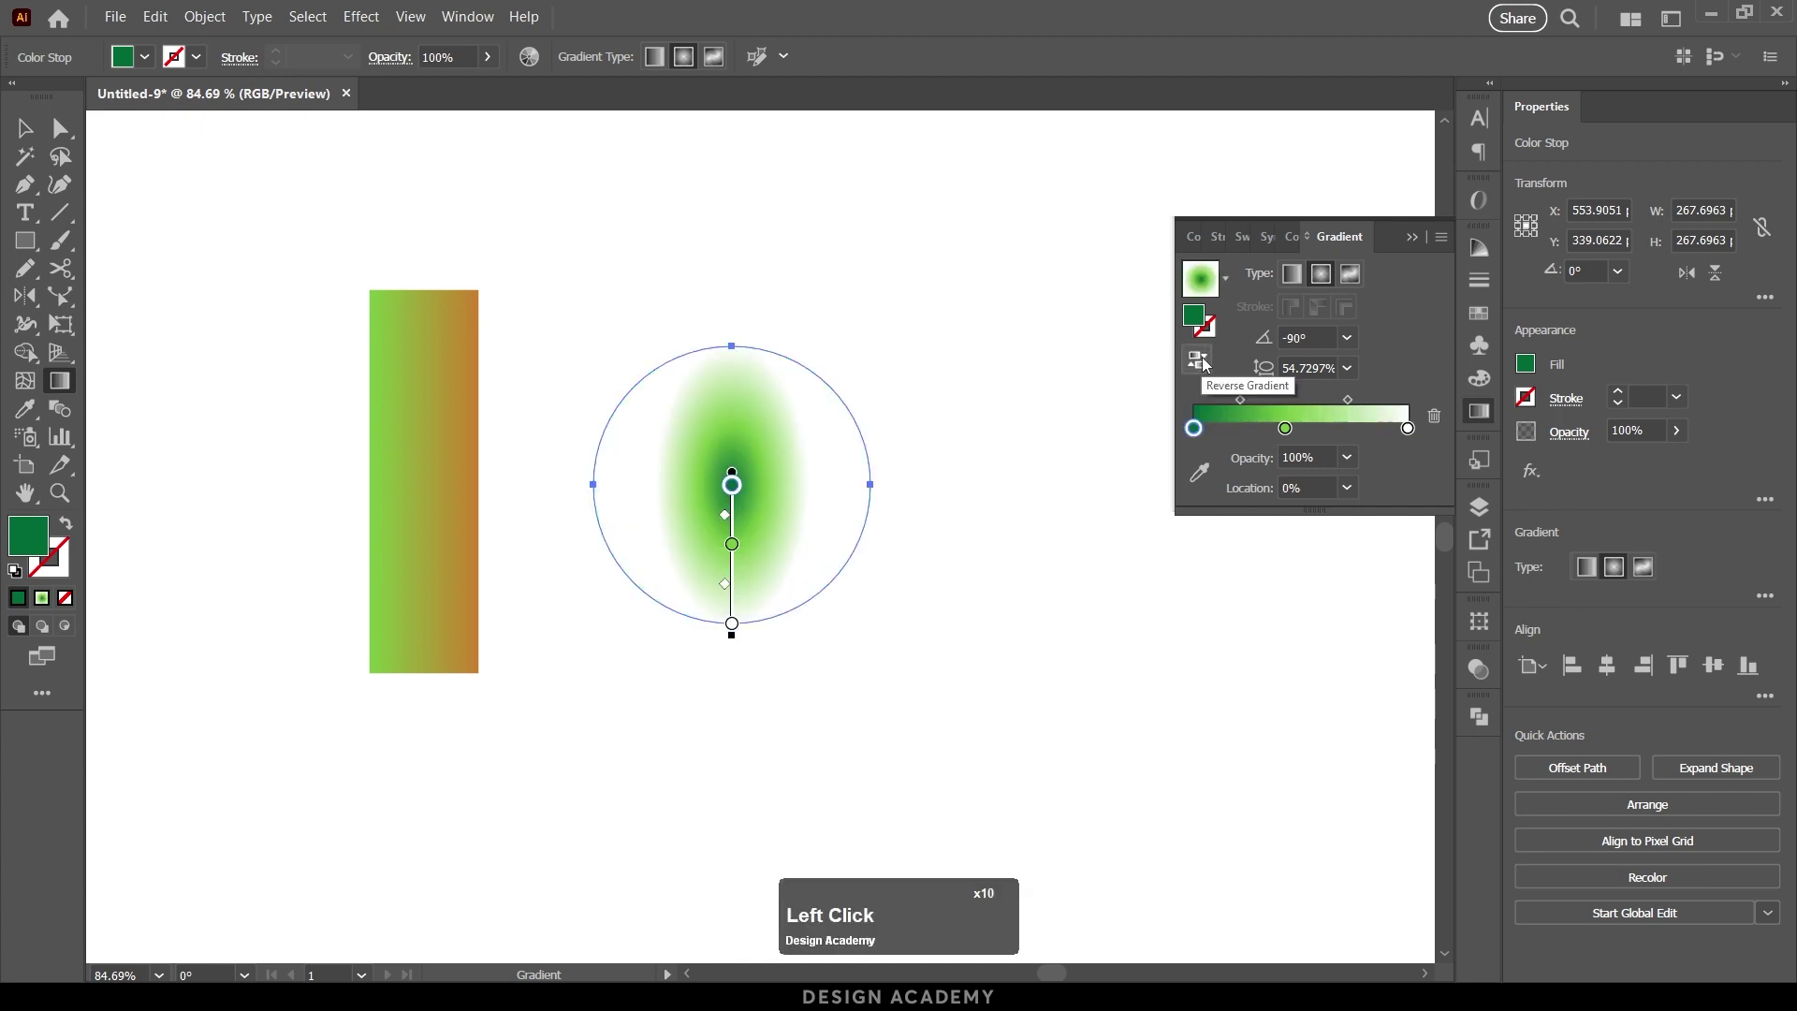
left_click(1205, 363)
left_click(1206, 363)
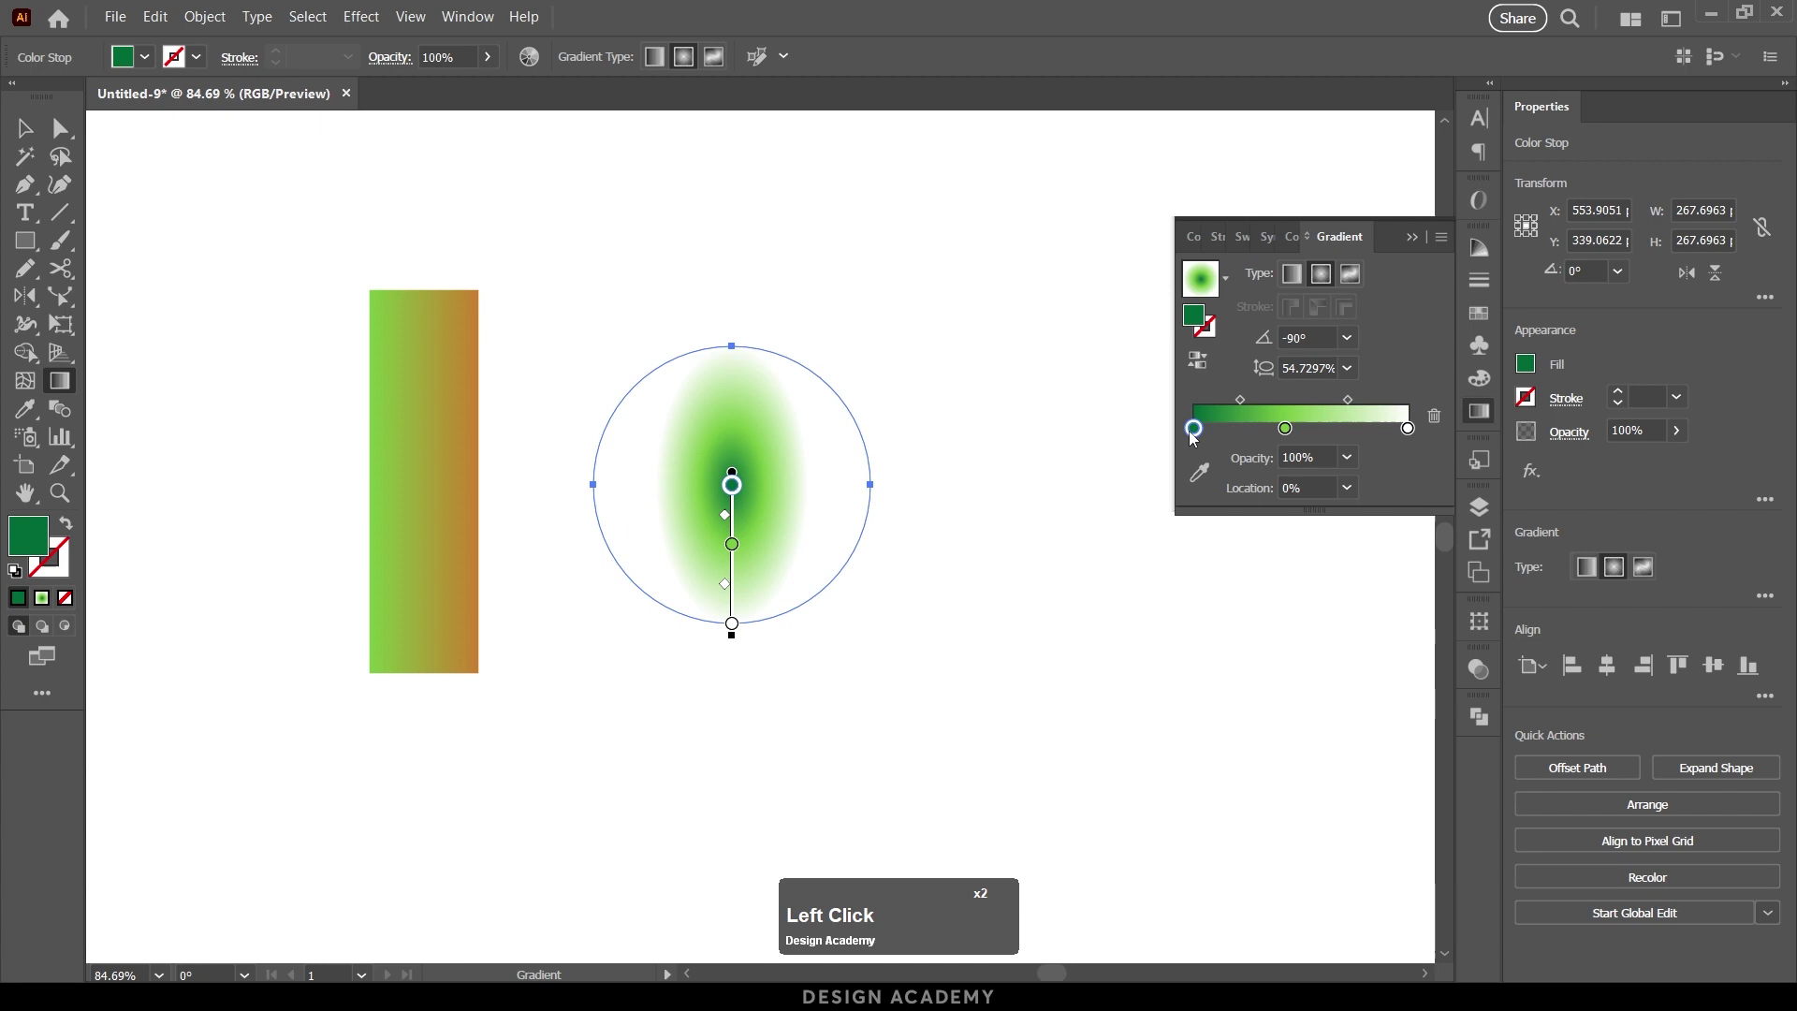
left_click(1199, 364)
left_click(1200, 366)
left_click(1200, 366)
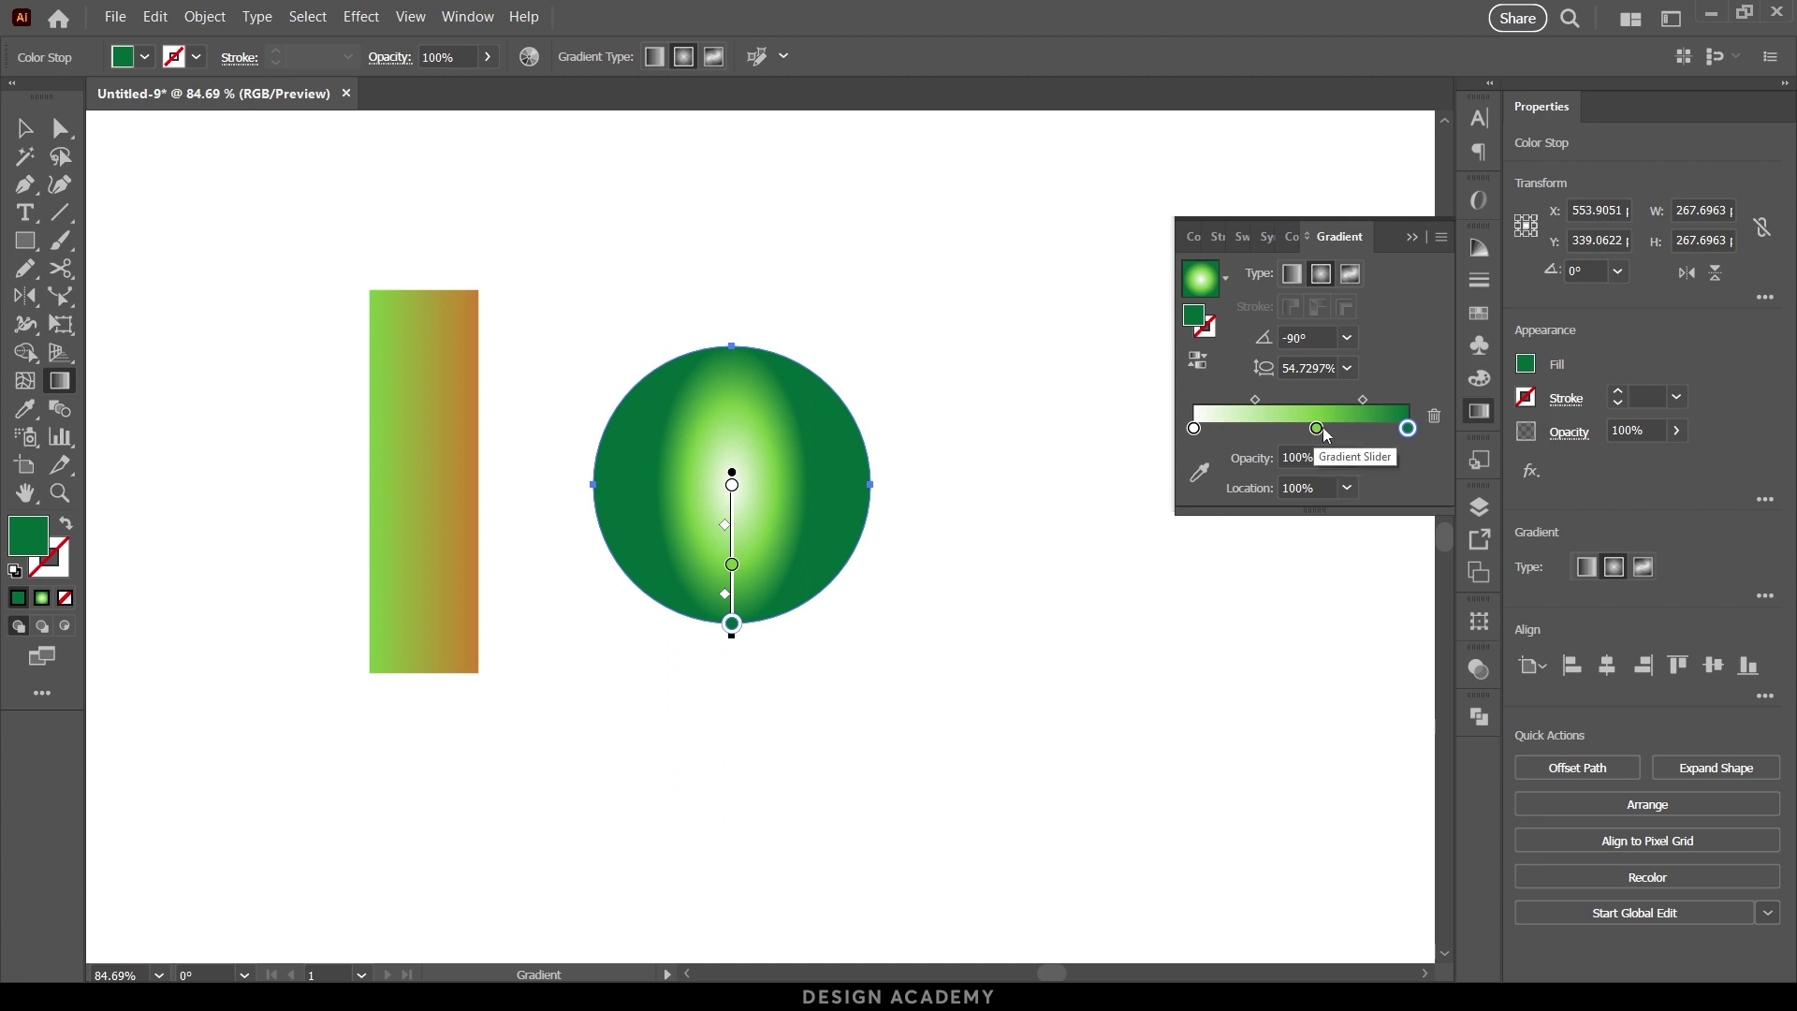
Step: Move the light-green stop to about 51% and set its opacity to 0%, then back to 100%
left_click_drag(1321, 430, 1307, 431)
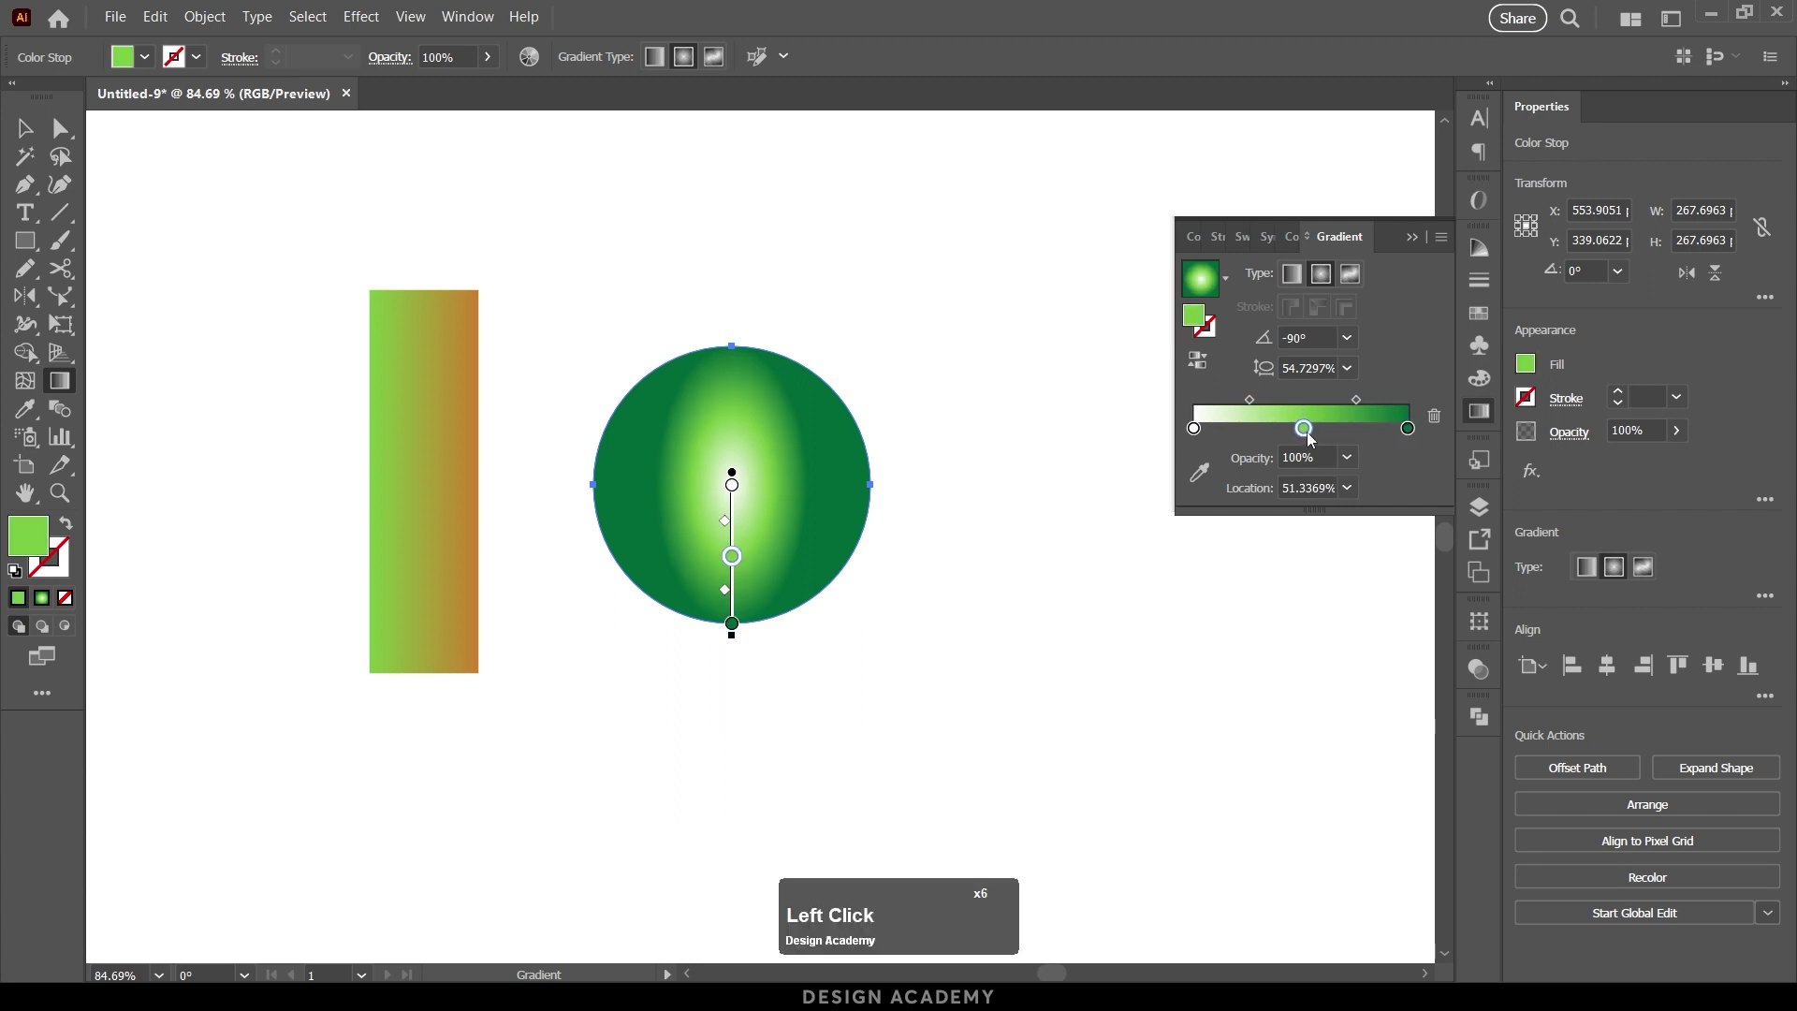
left_click(1347, 457)
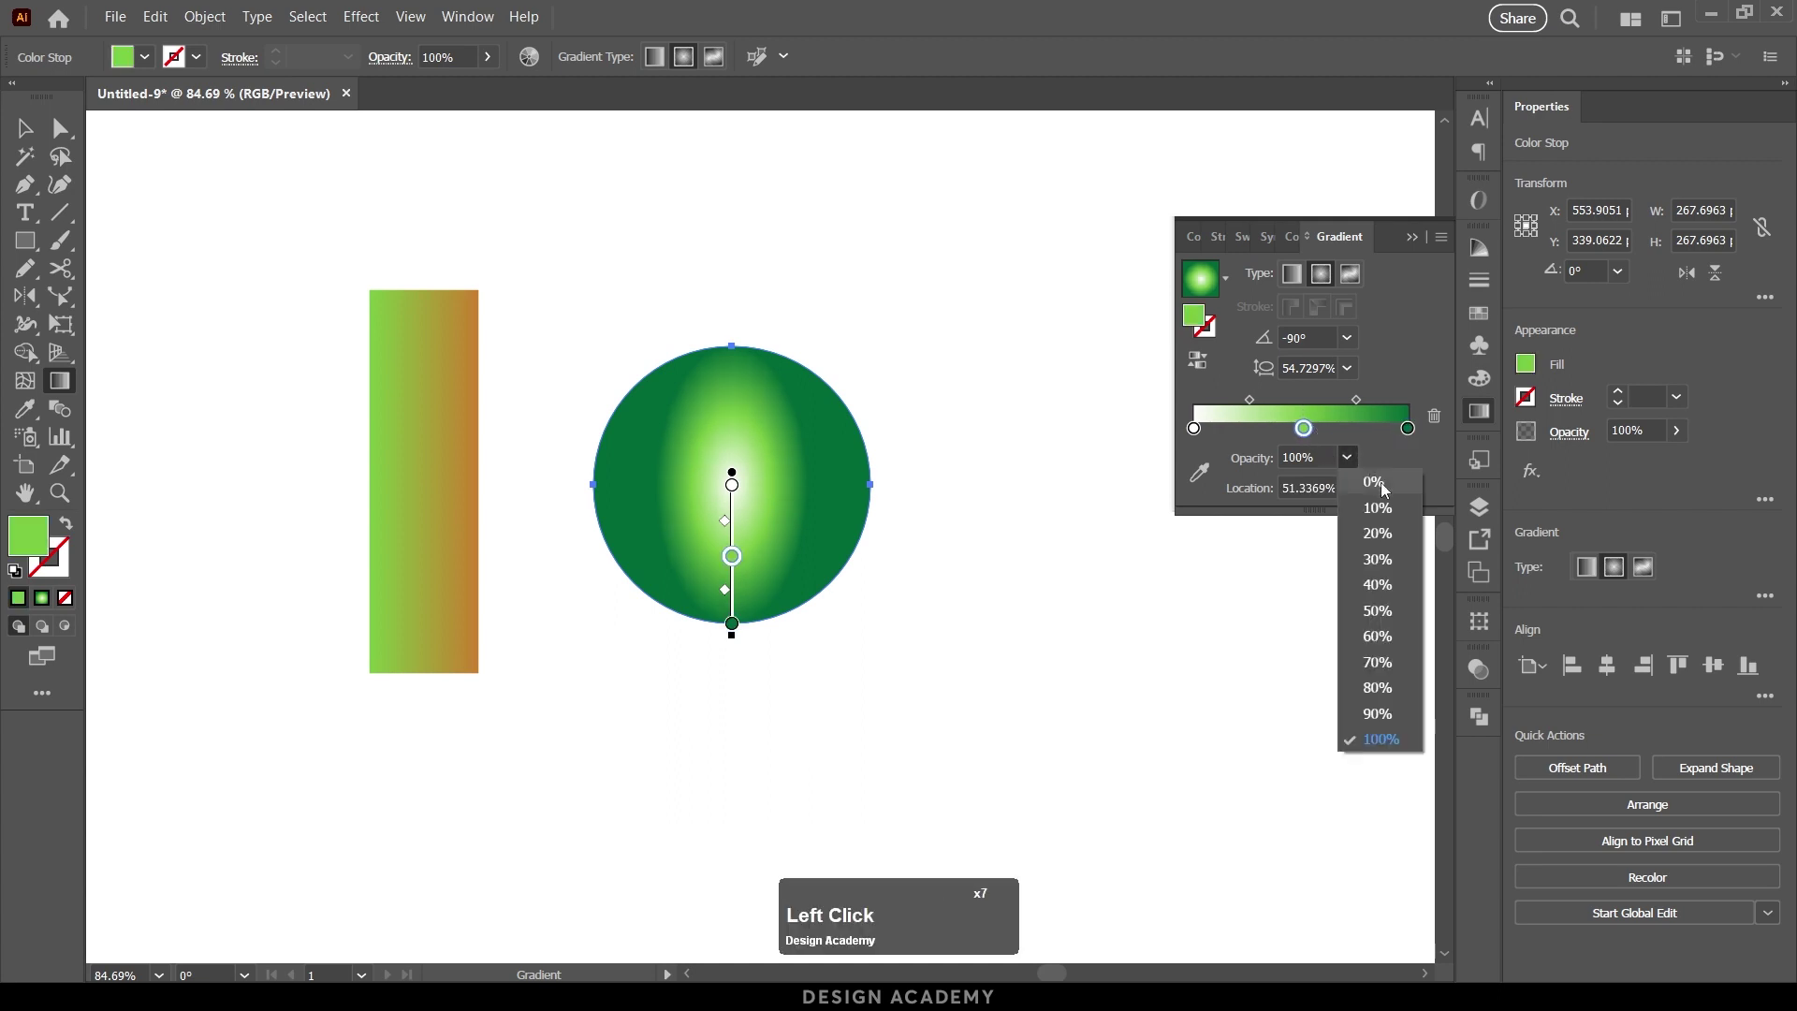
left_click(1382, 483)
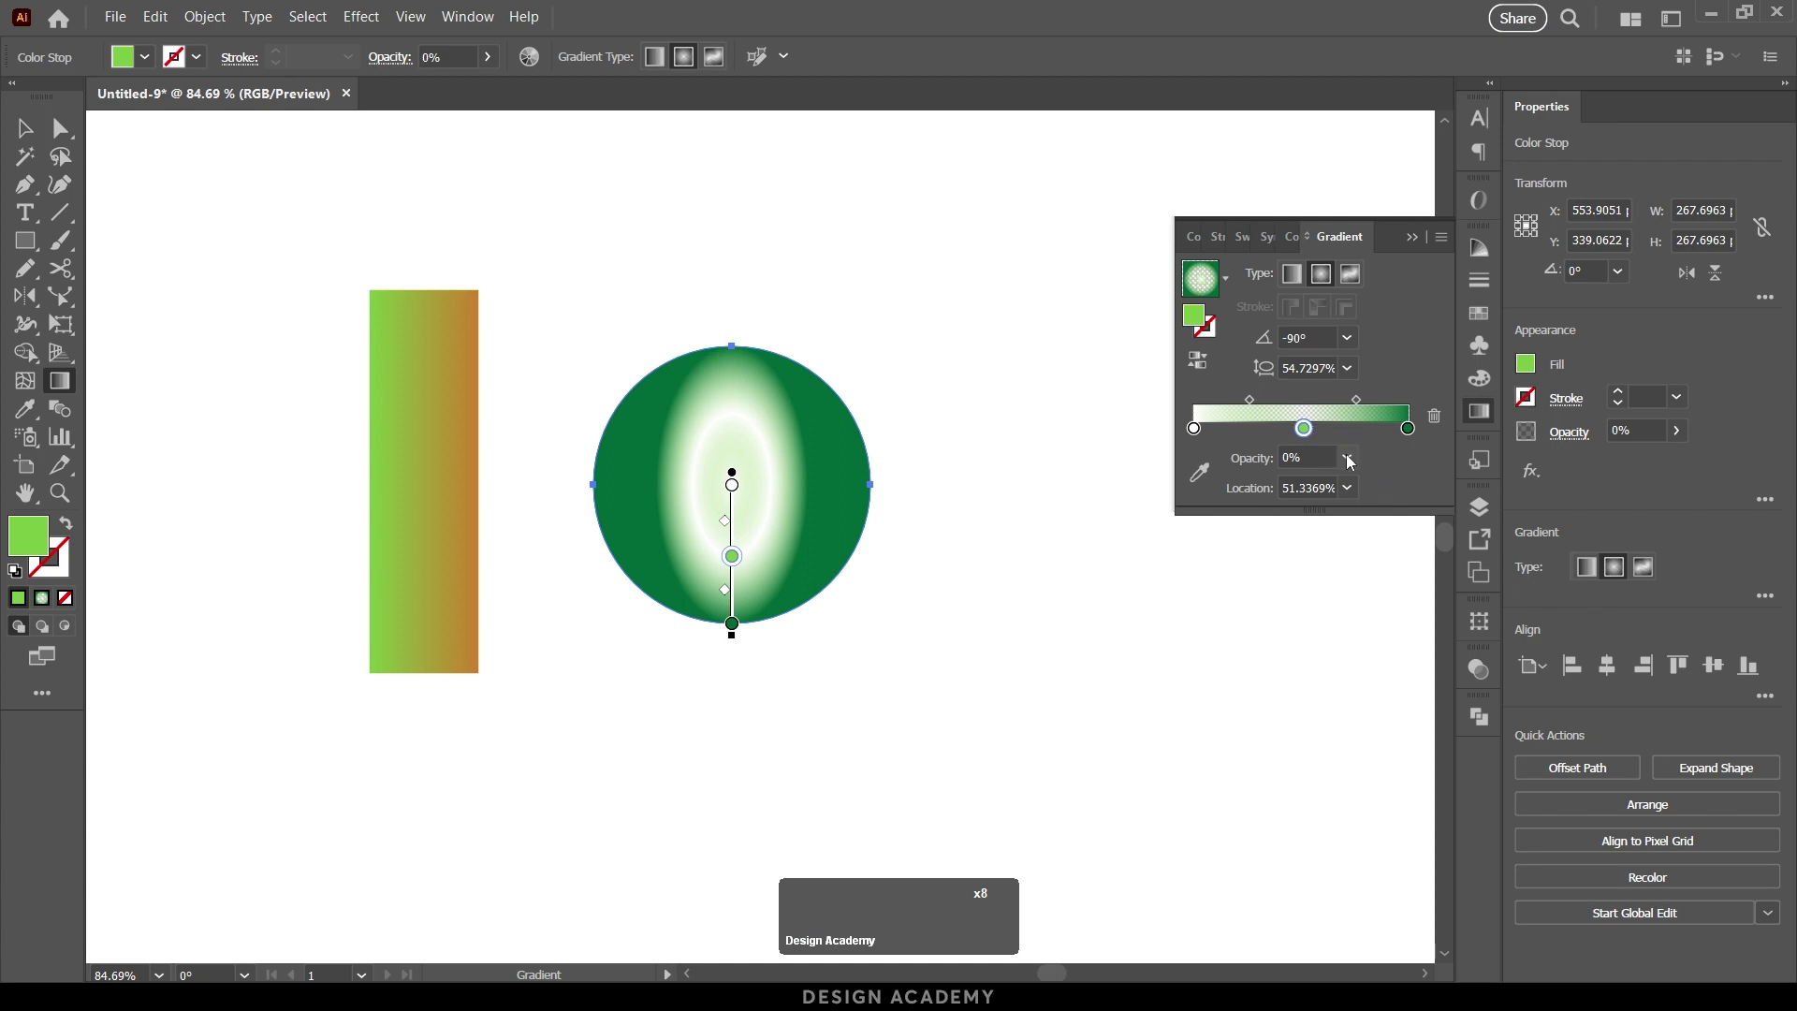
left_click(1348, 459)
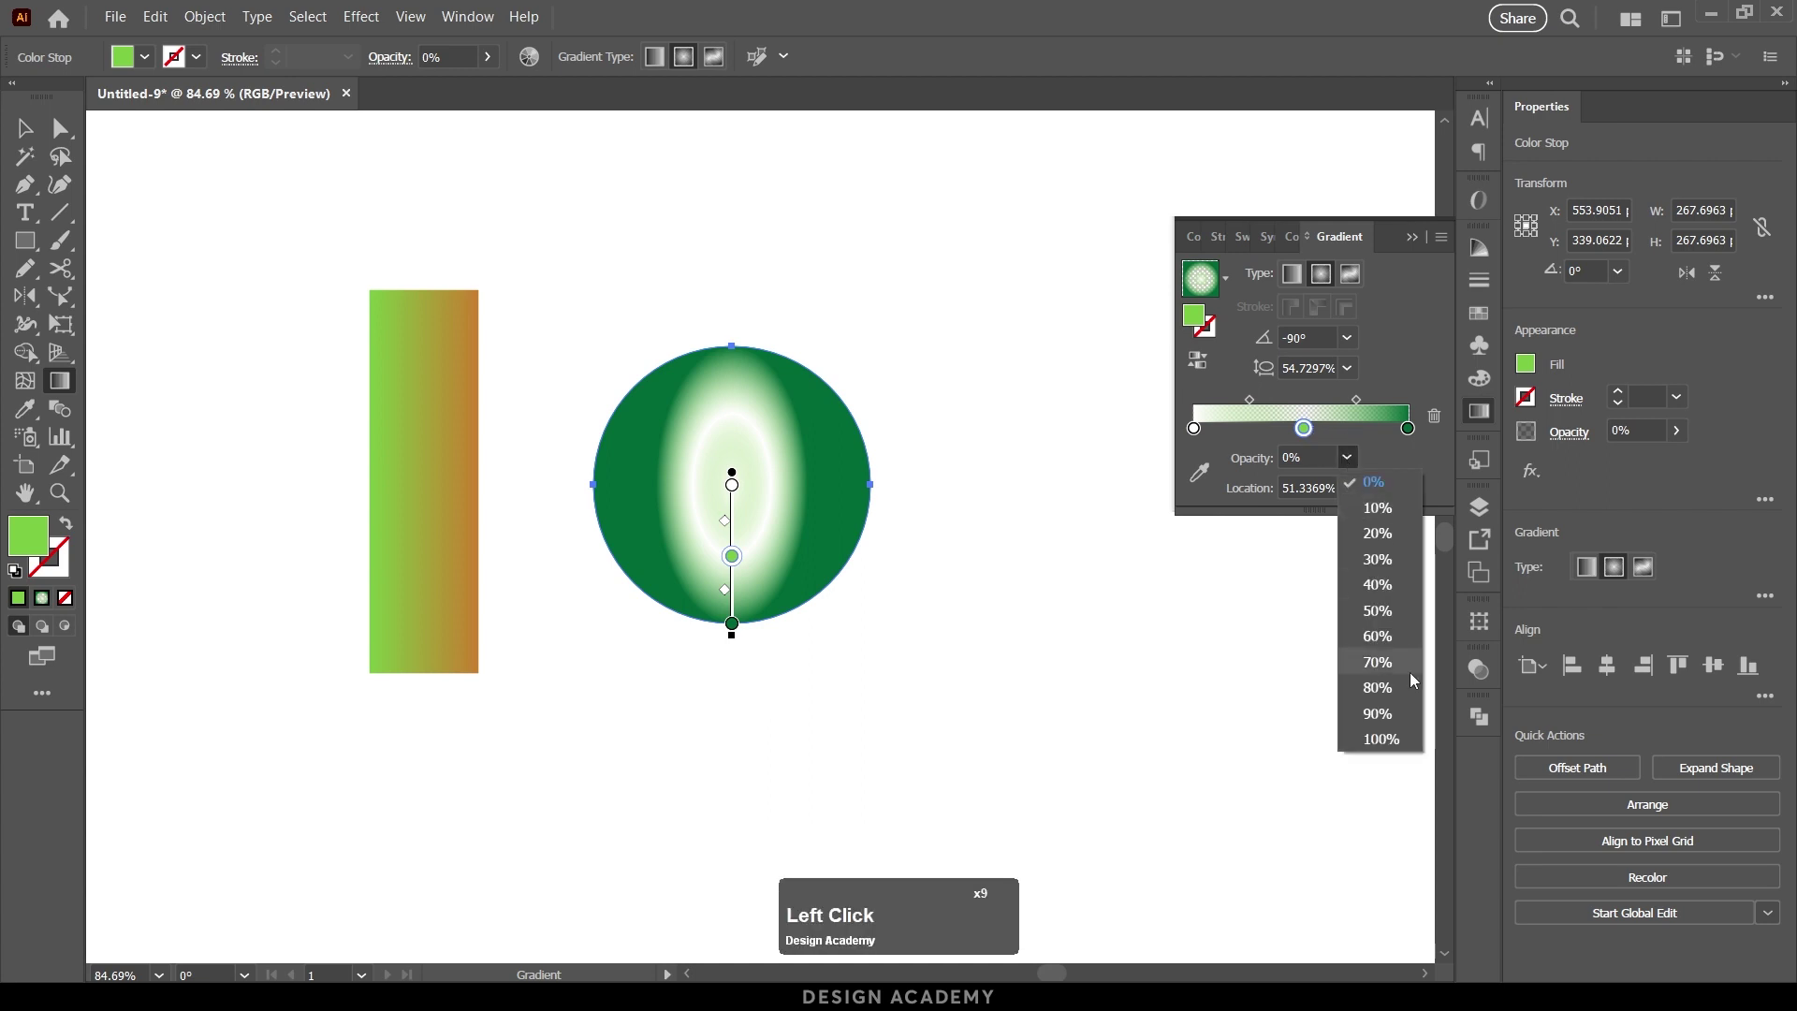
left_click(1380, 740)
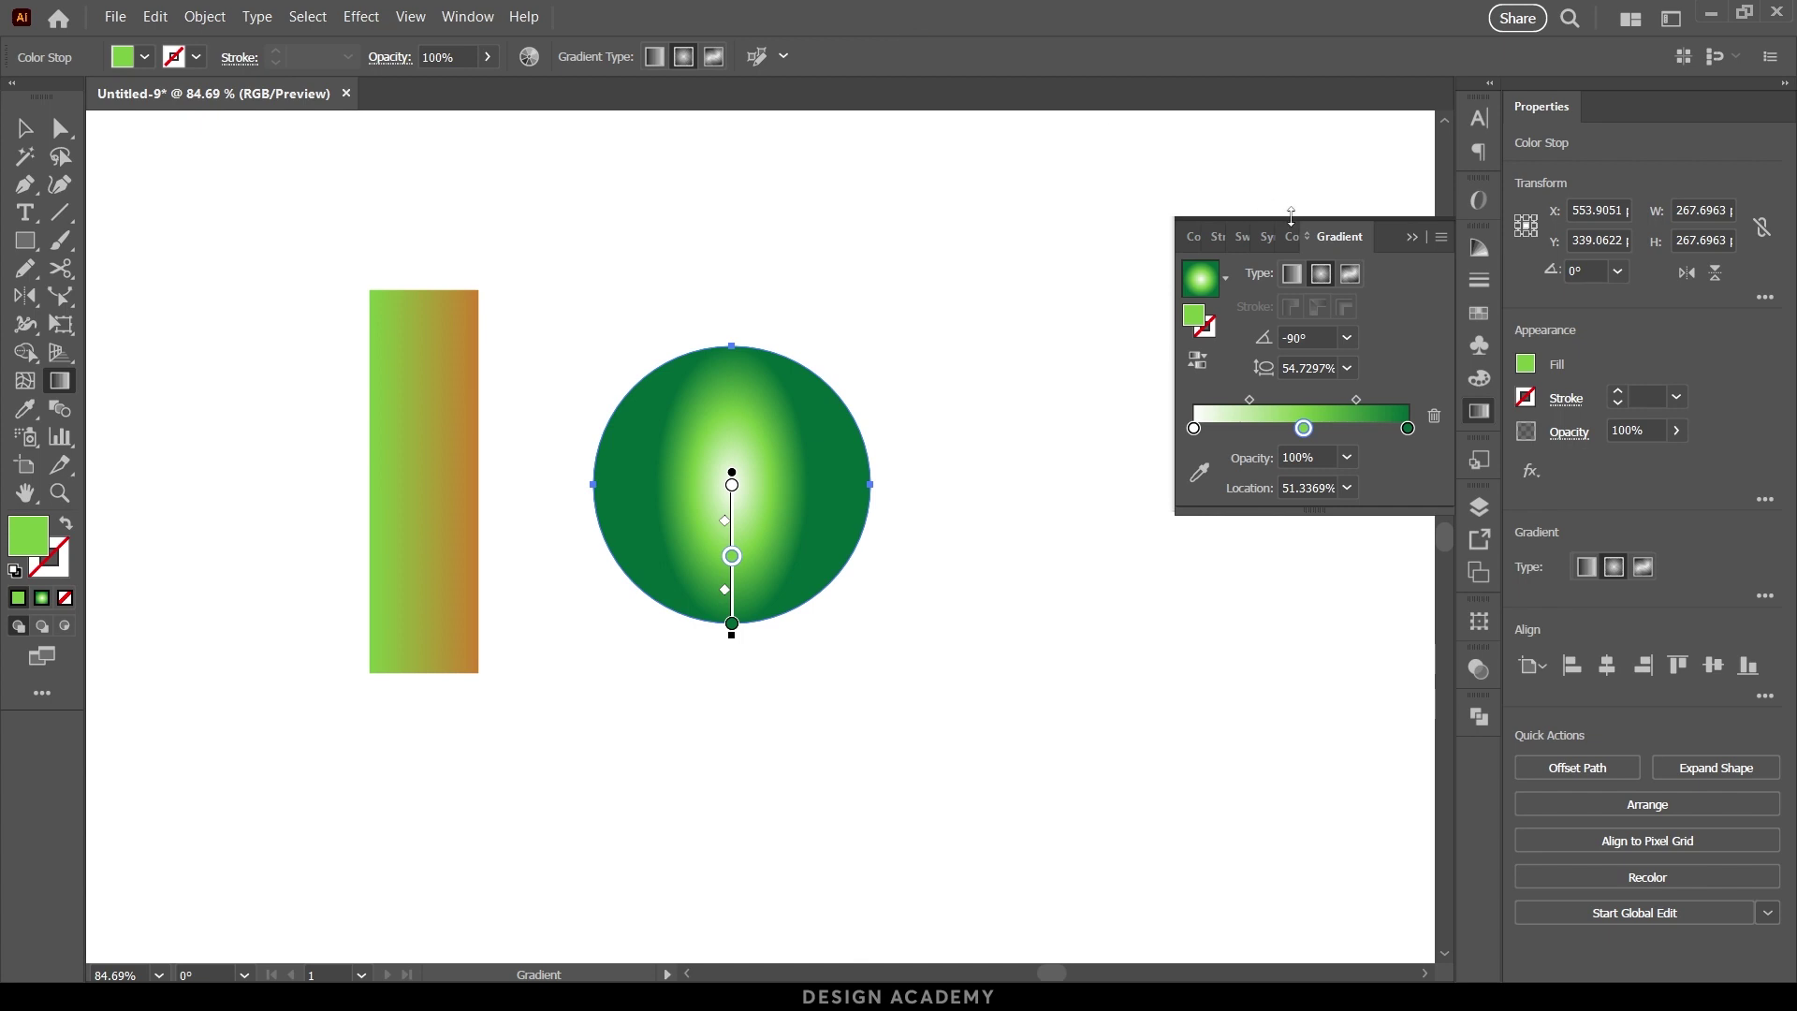
Step: Restore the radial gradient's aspect ratio to 100% and redraw it from a white highlight at the circle's upper left, at about -64°
left_click(1346, 339)
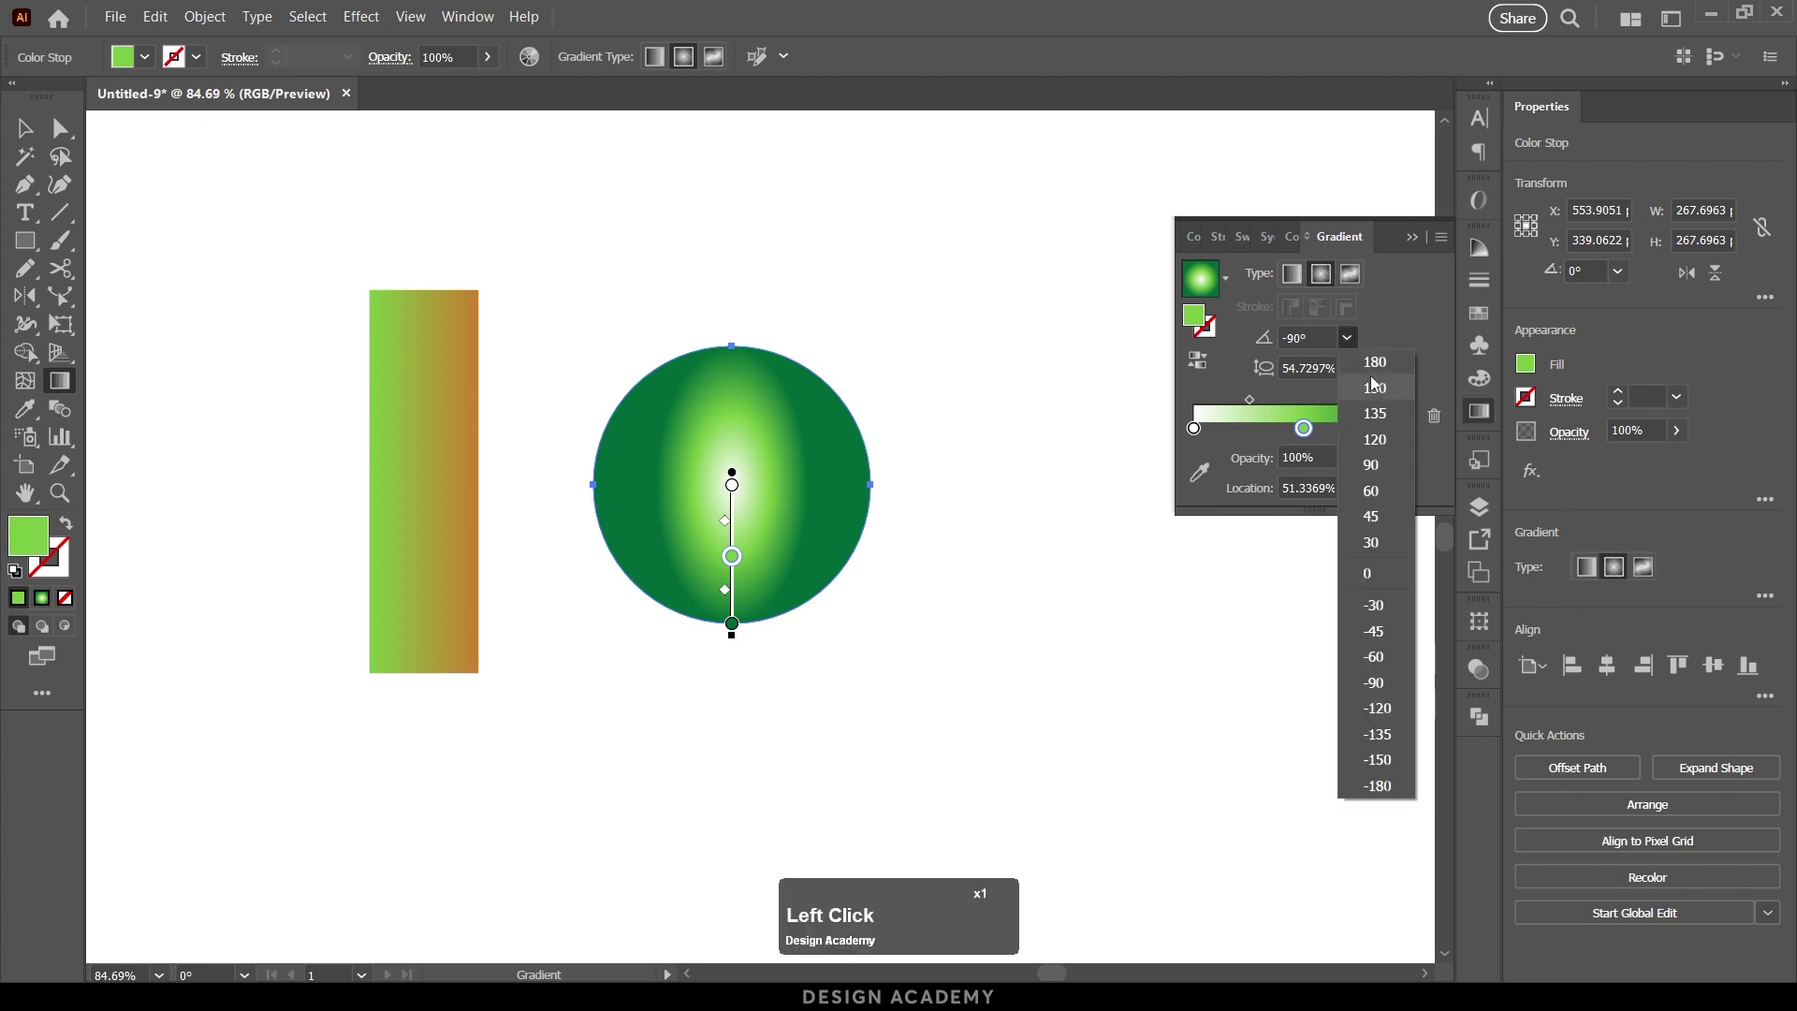
left_click(1368, 572)
left_click(1346, 368)
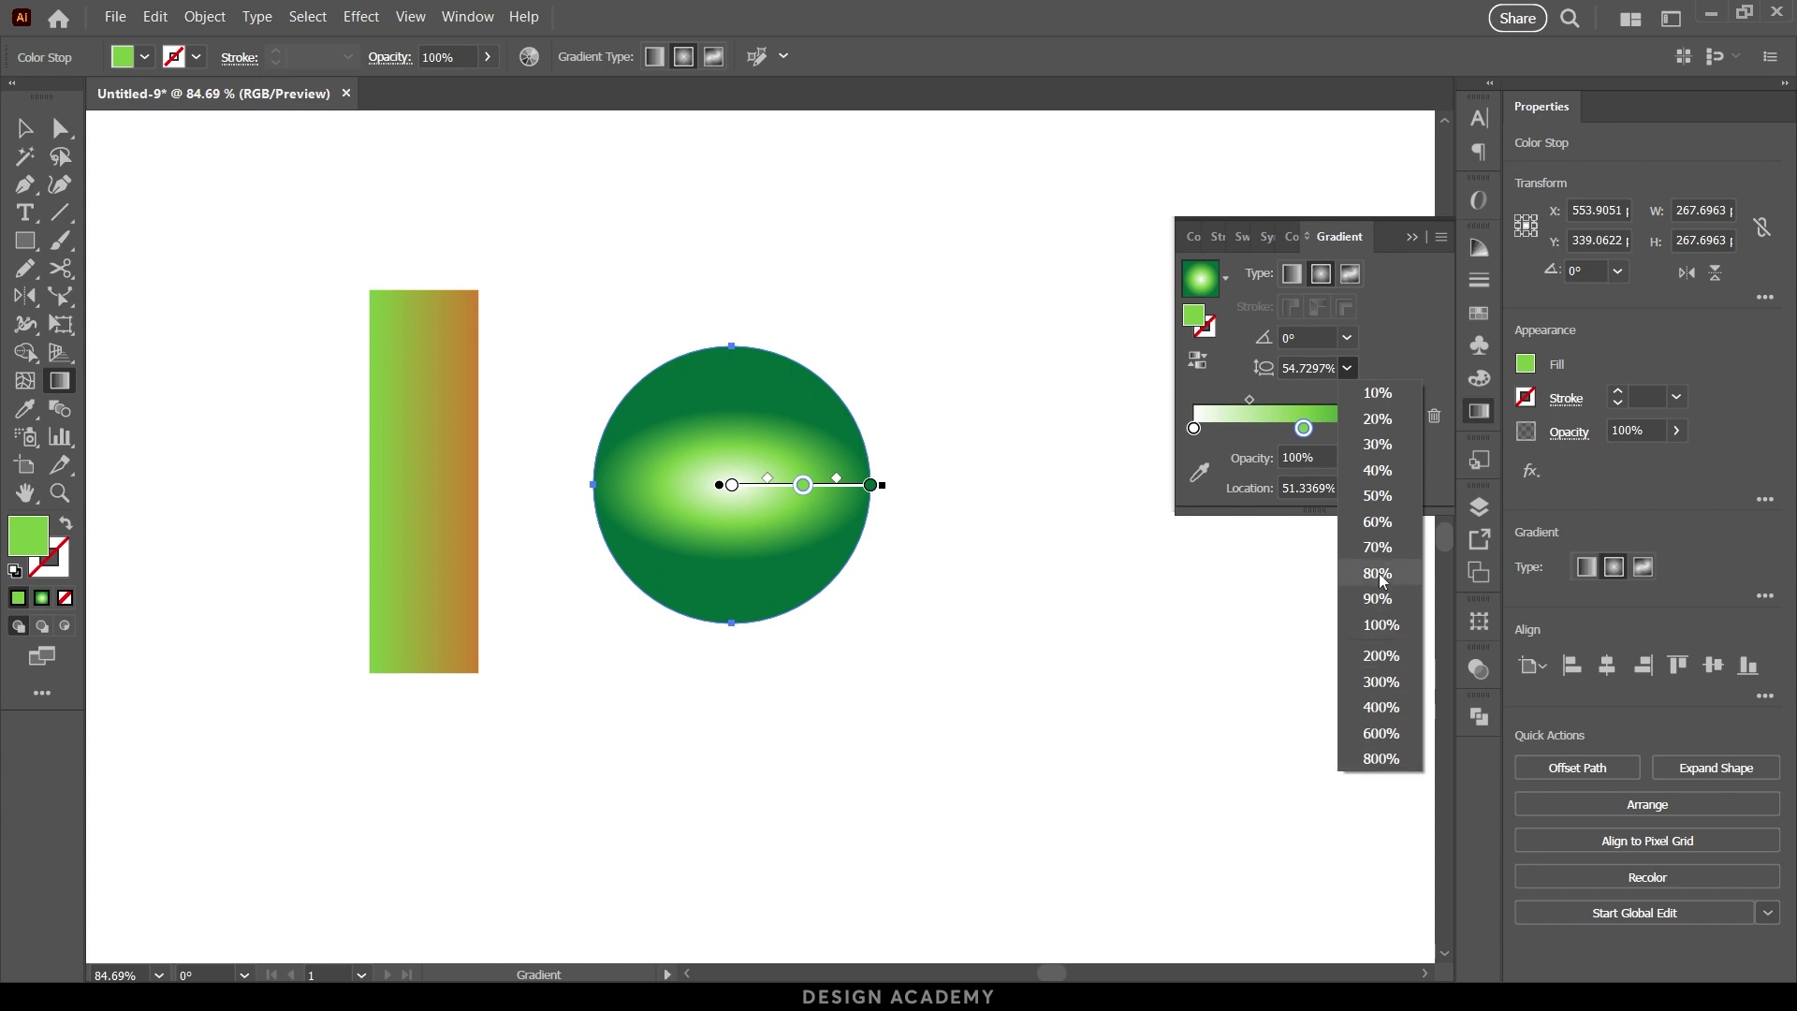
left_click(1384, 625)
left_click_drag(694, 391, 678, 515)
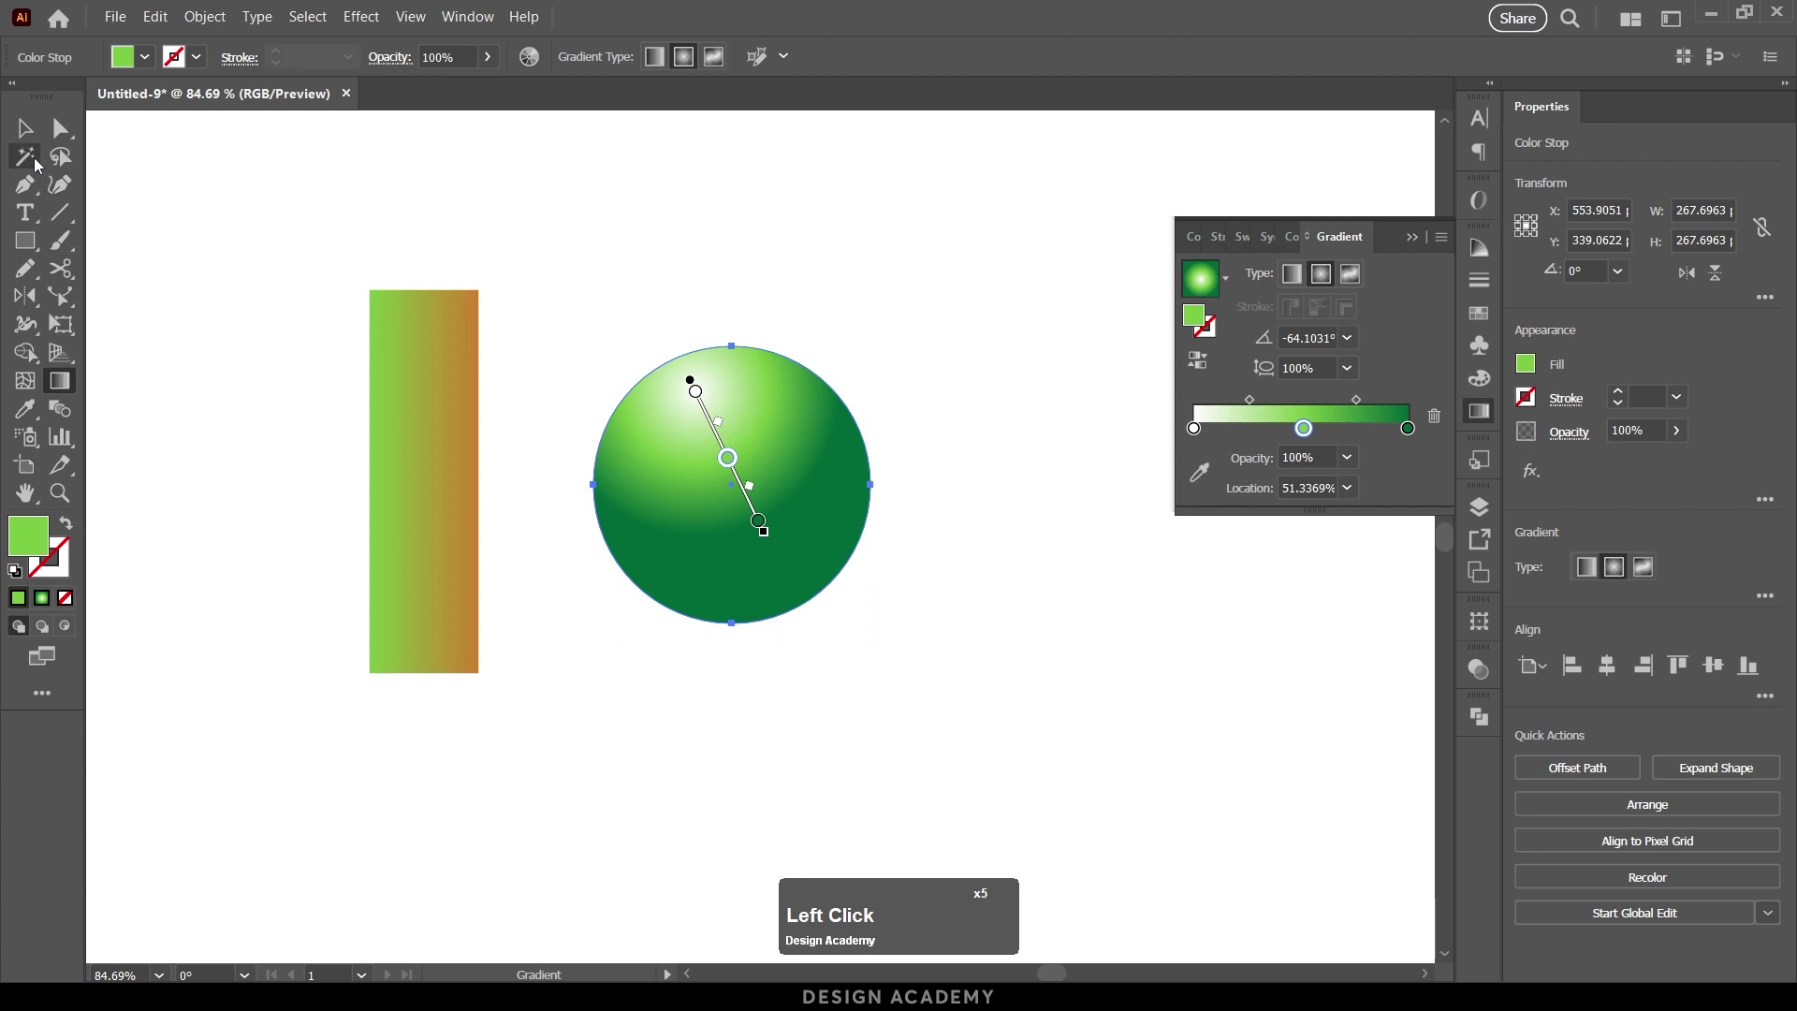
Step: Draw a smaller circle about 194 px in diameter, centered inside the green circle
left_click(25, 128)
left_click(24, 240)
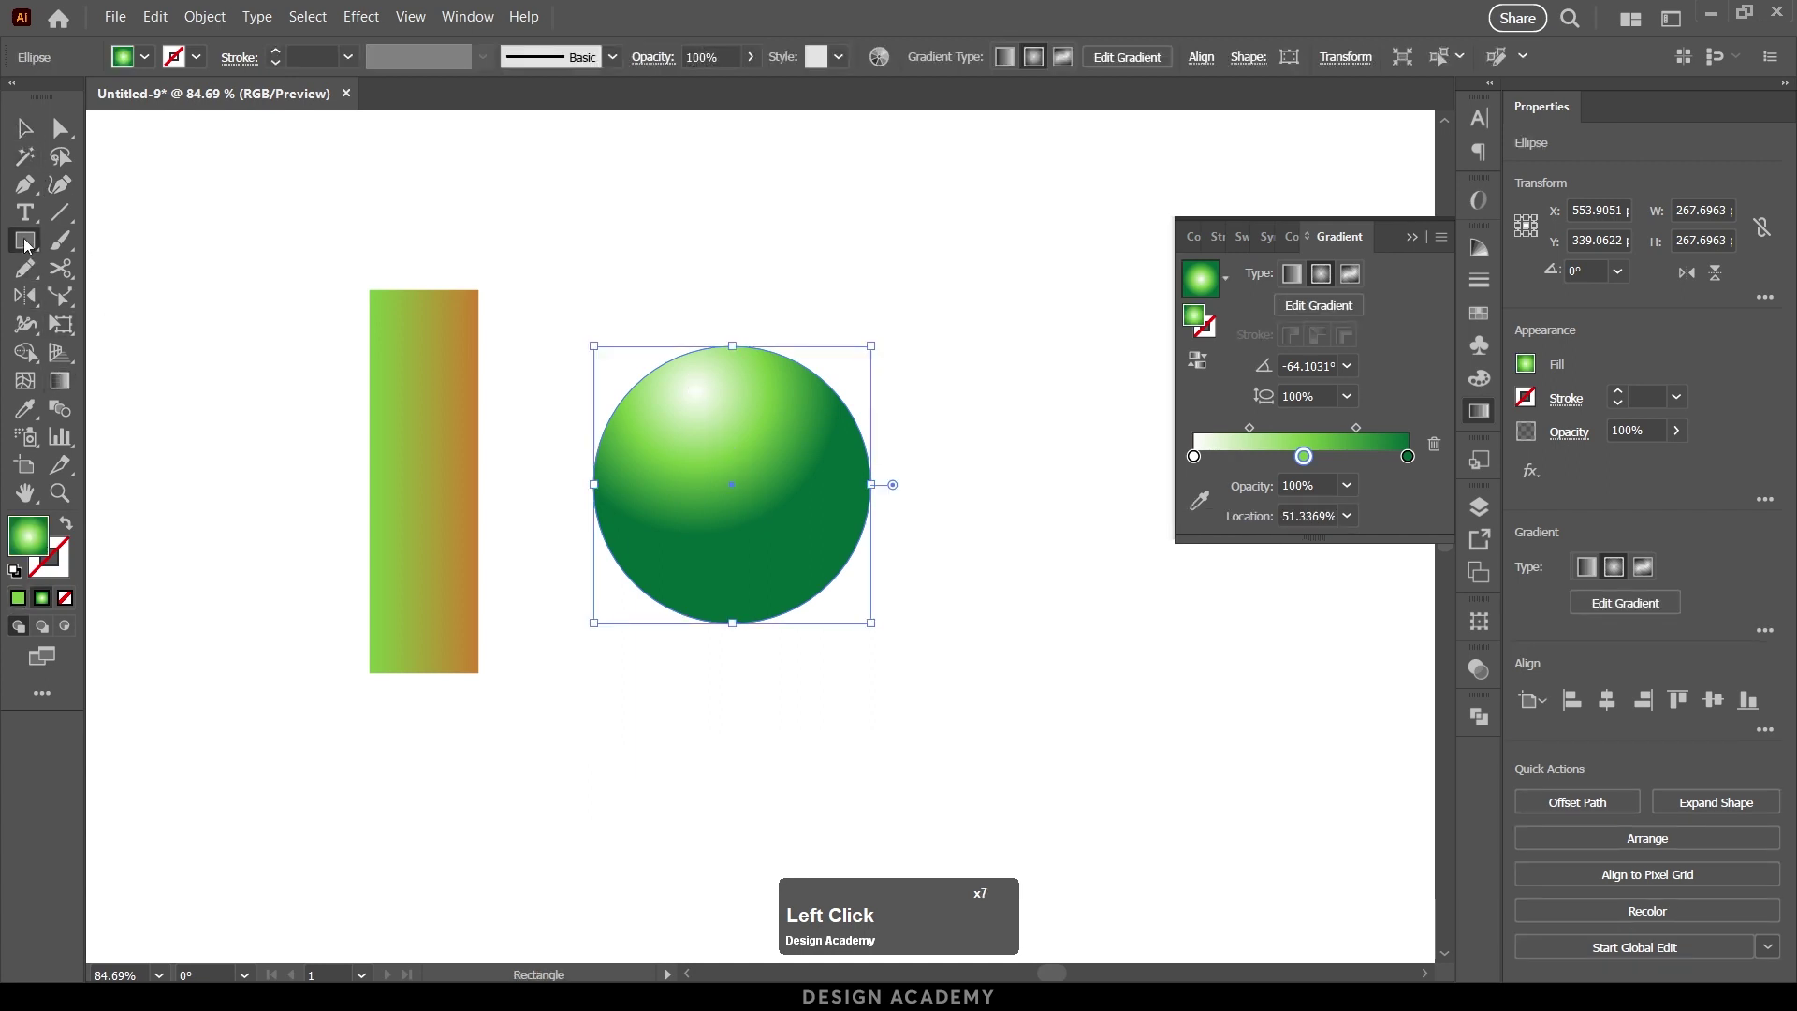
left_click(112, 293)
left_click_drag(812, 382, 663, 584)
key("v")
left_click_drag(757, 499, 779, 506)
Step: Remove the light-green middle stop from the smaller circle's gradient and recolor the outer dark-green stop to white
left_click_drag(1303, 456, 1341, 494)
double_click(1408, 458)
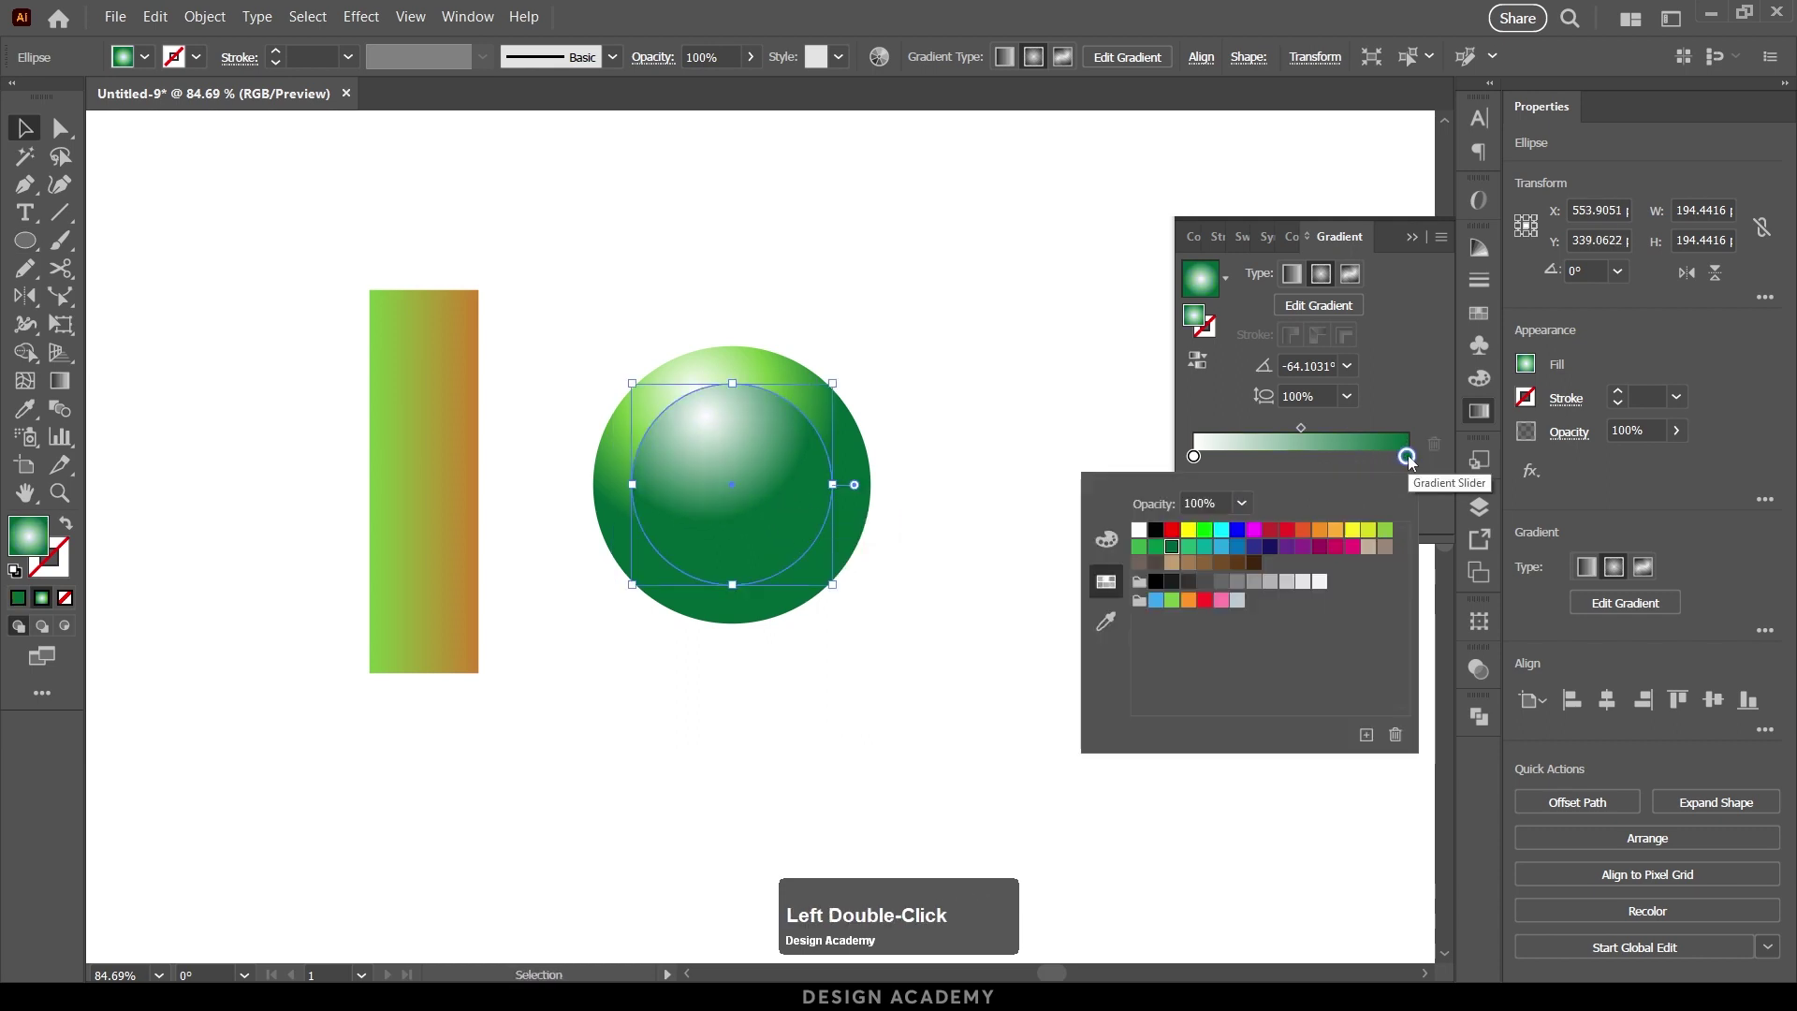
left_click(1137, 532)
Step: Set the opacity of the white stop at 0% of the smaller circle's gradient to 0%
left_click(1194, 457)
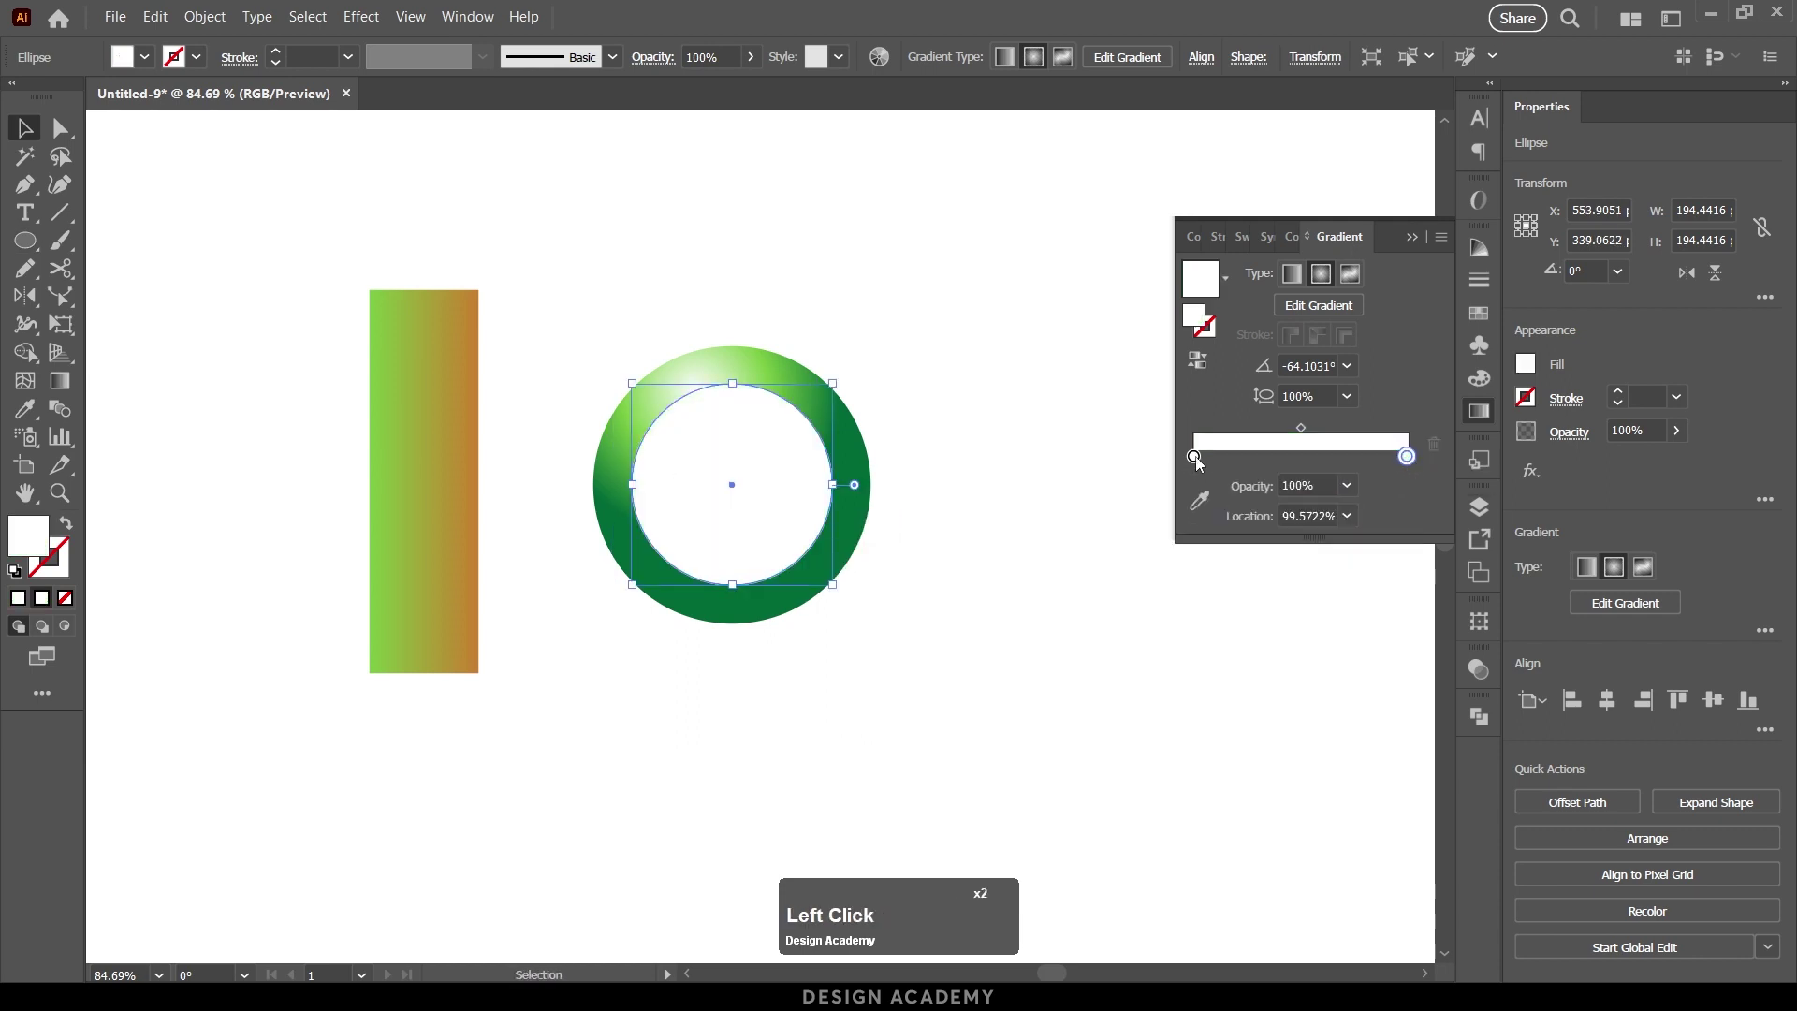
double_click(1194, 457)
left_click(1194, 457)
left_click(1346, 485)
left_click(1372, 515)
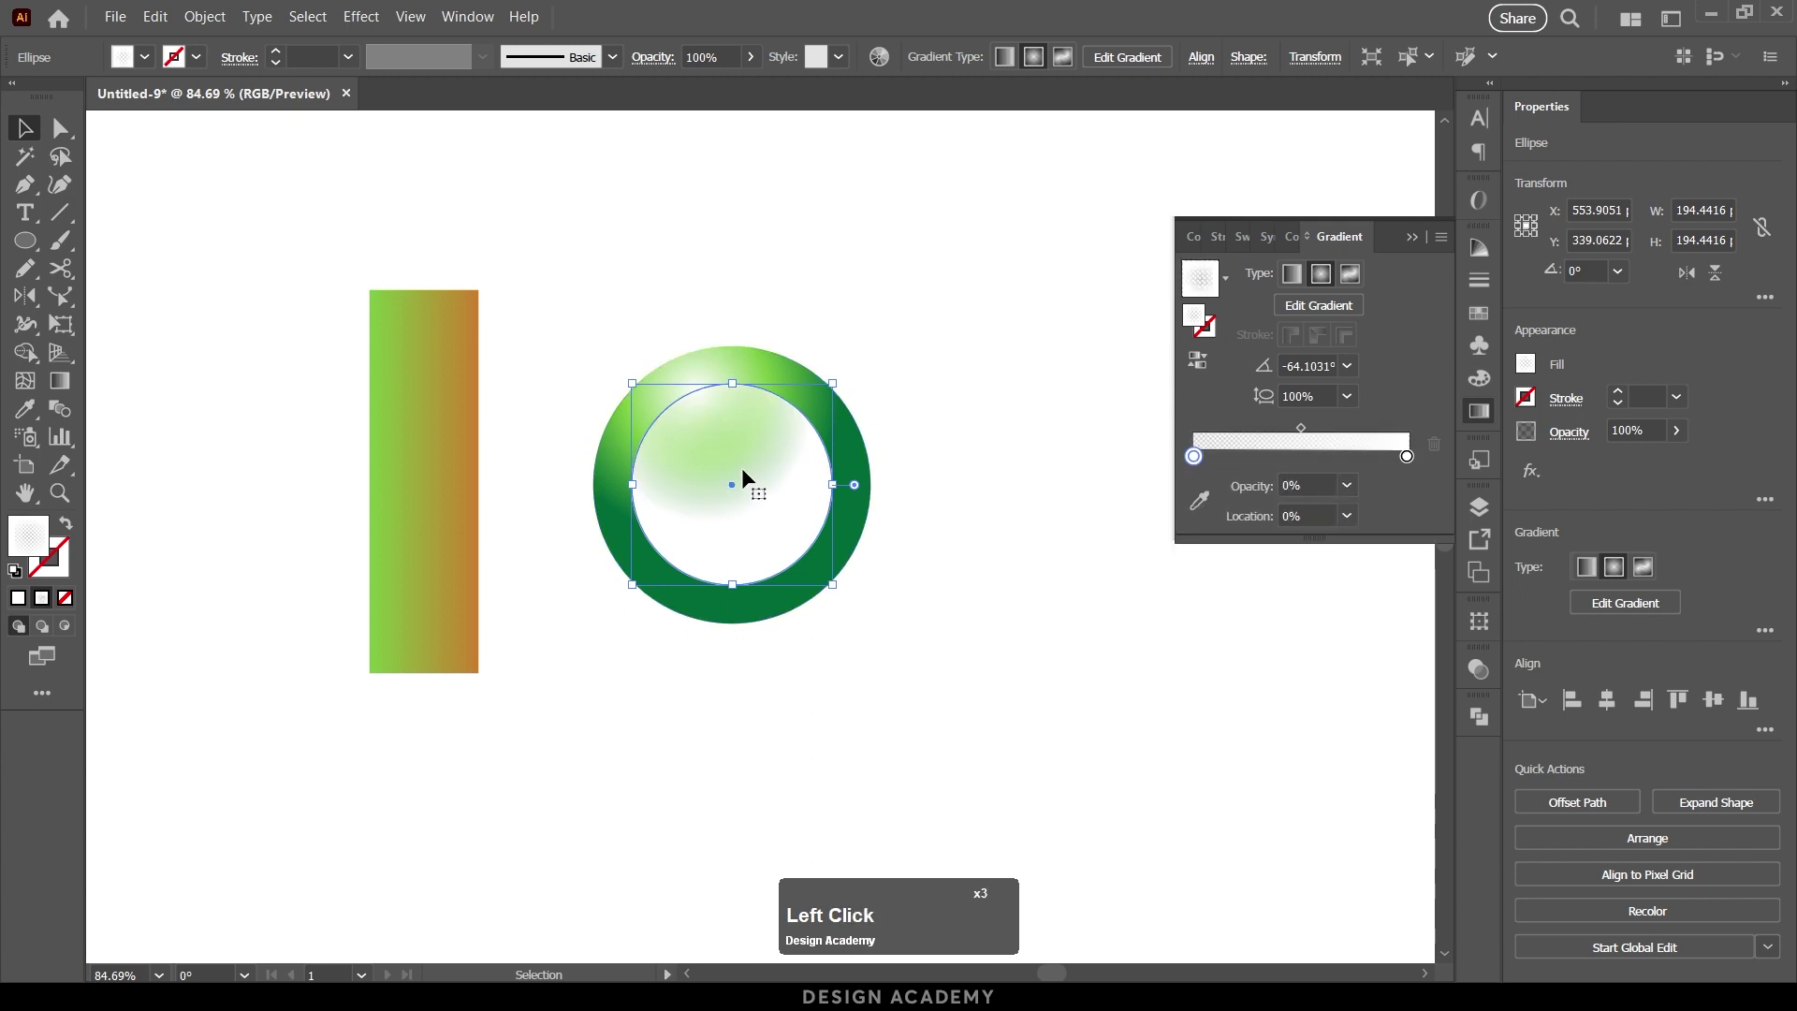
Step: Reverse the smaller circle's gradient and redraw it from its lower-right edge toward the center as a soft white highlight
key("g")
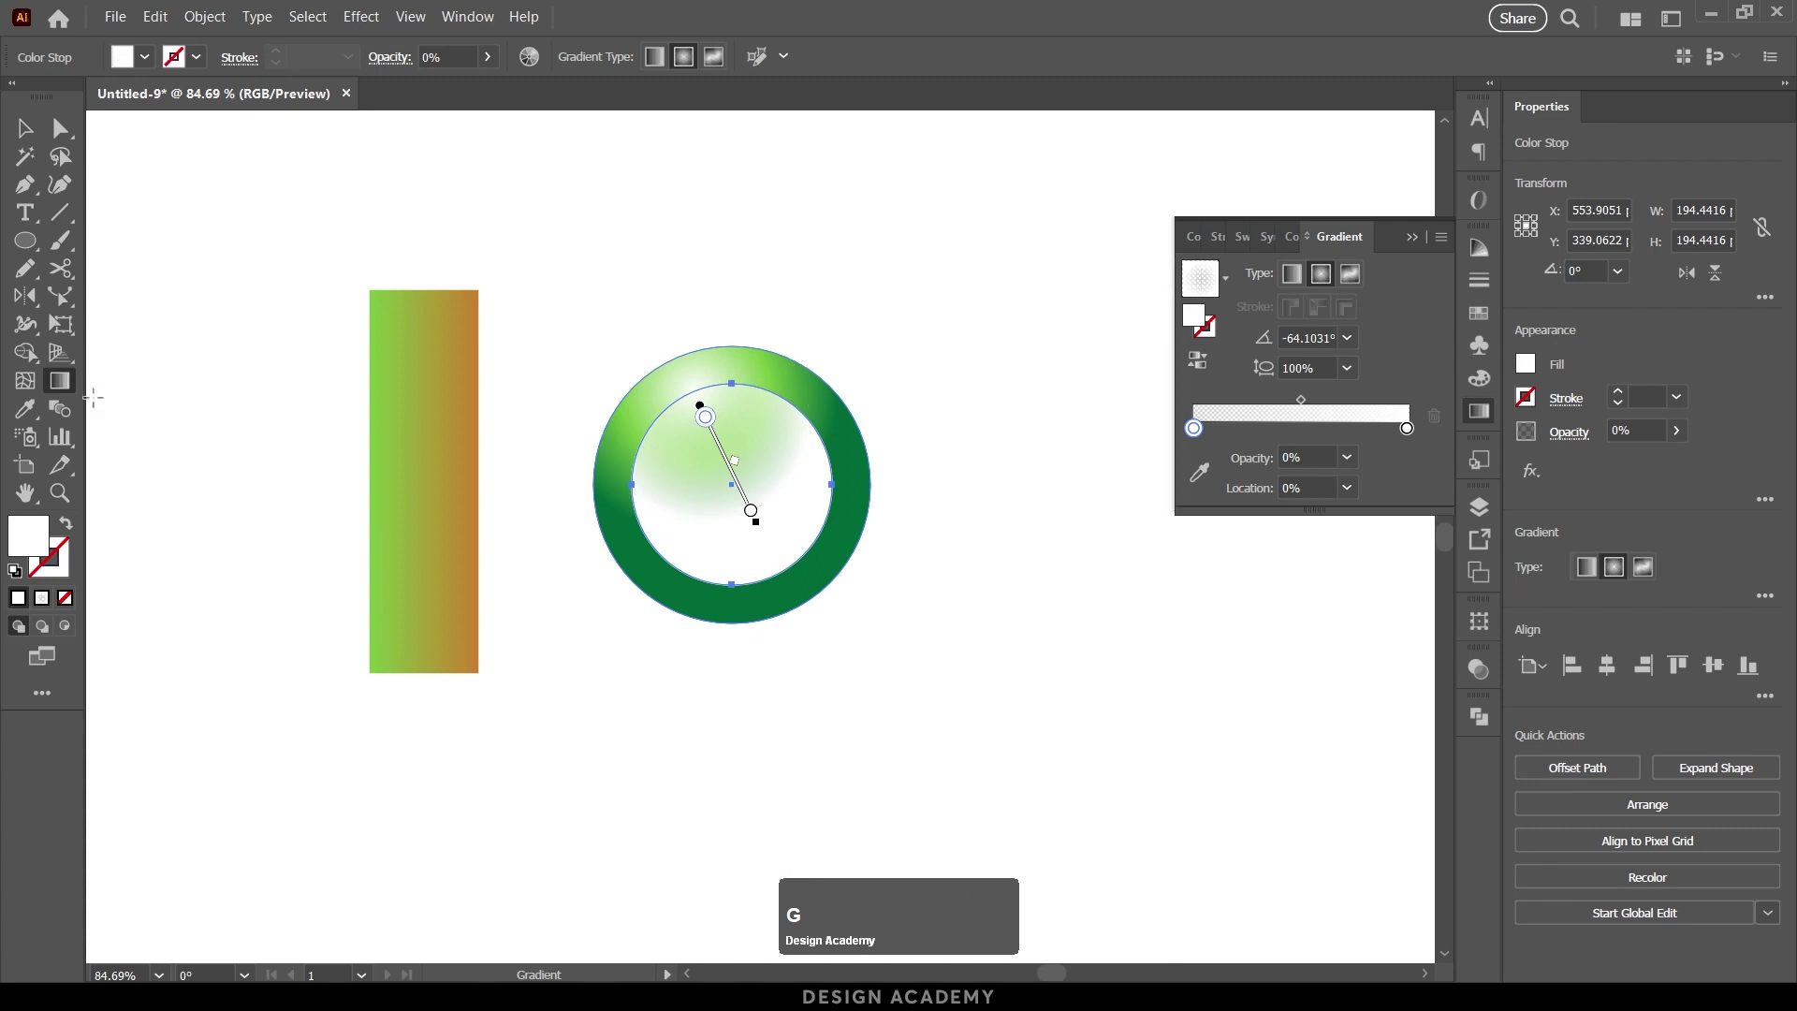
left_click_drag(886, 530, 818, 543)
left_click_drag(754, 484, 836, 492)
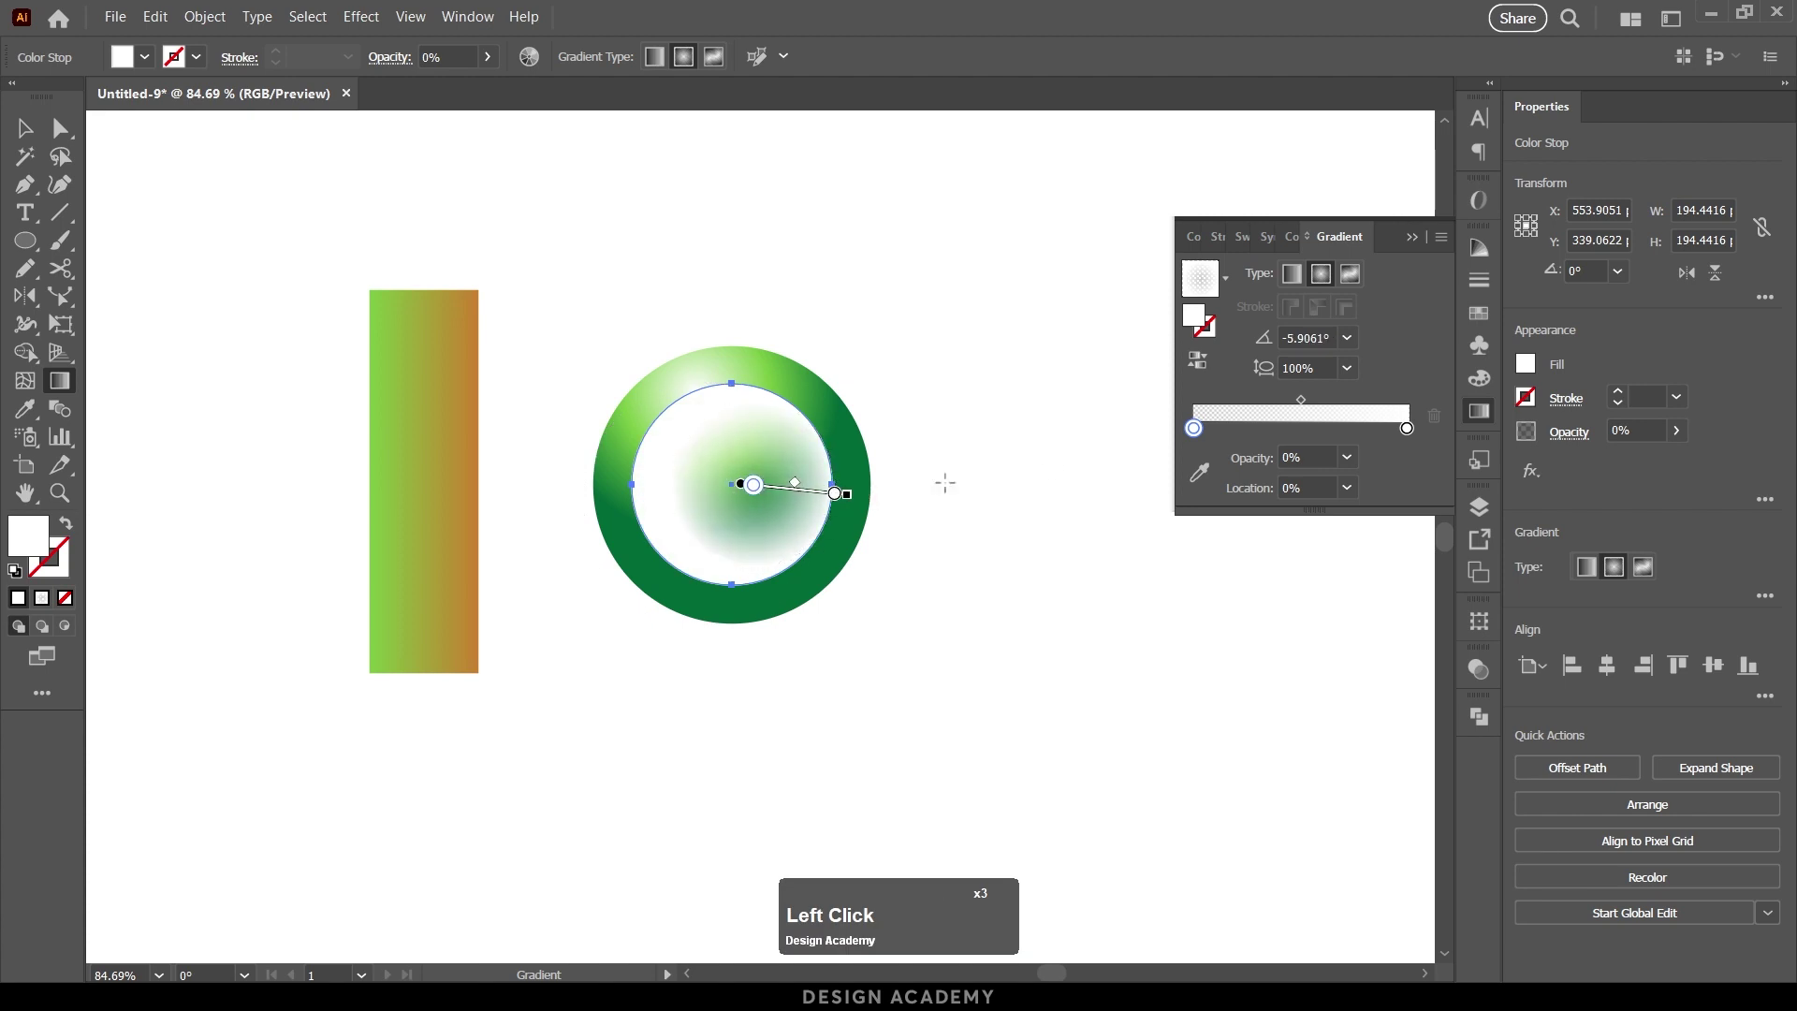
left_click(1201, 365)
left_click_drag(837, 554, 748, 518)
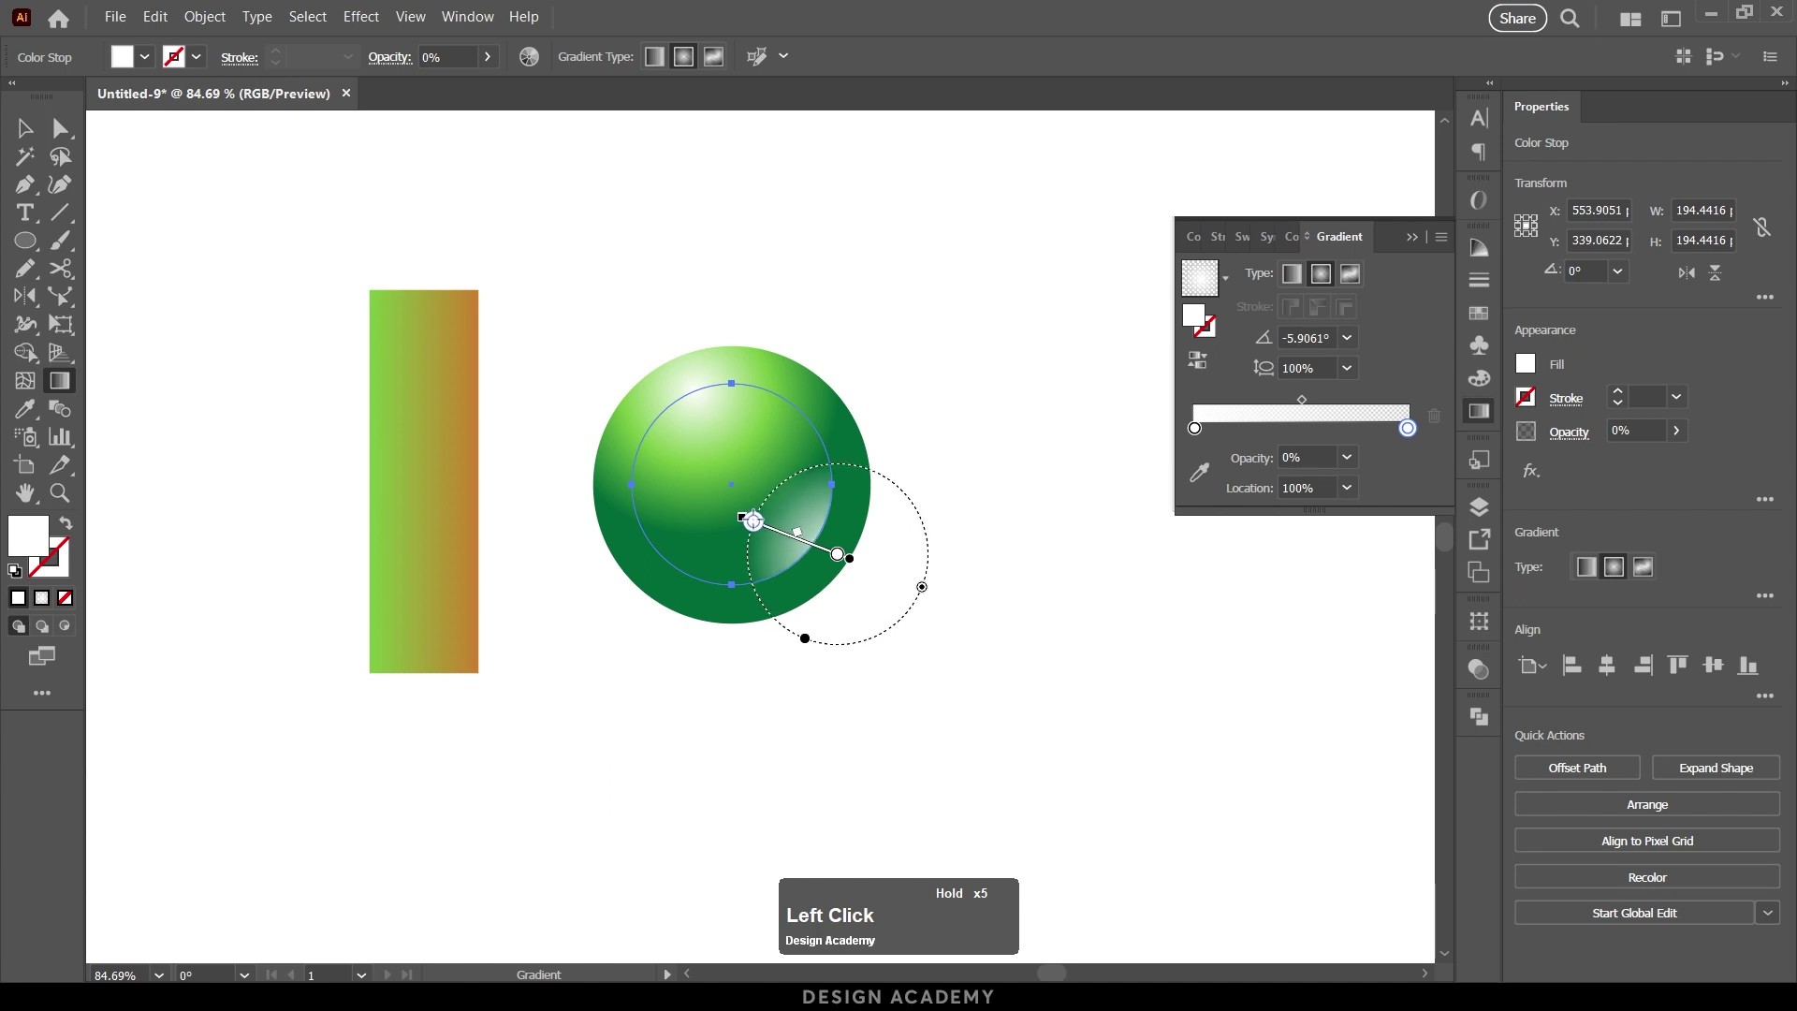
Step: Delete the glossy green sphere and the green-to-orange rectangle from the canvas
key("v")
left_click(1035, 565)
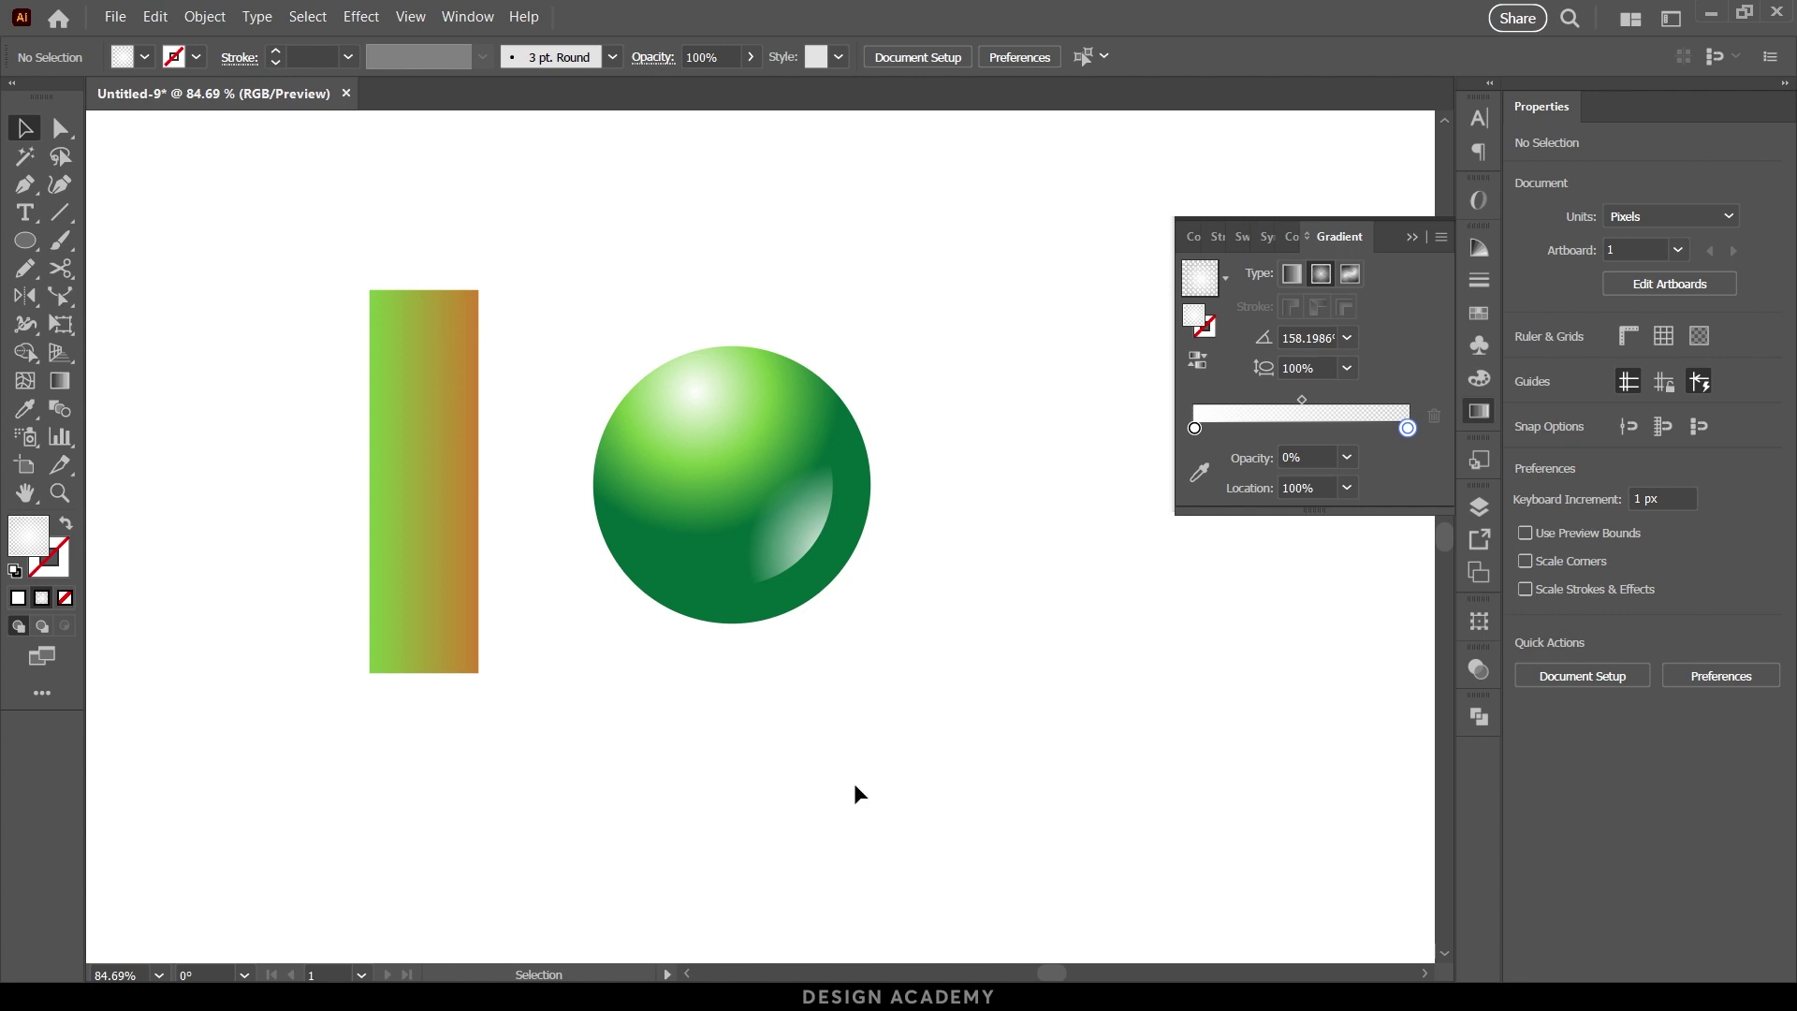
left_click_drag(989, 737, 272, 331)
key("Delete")
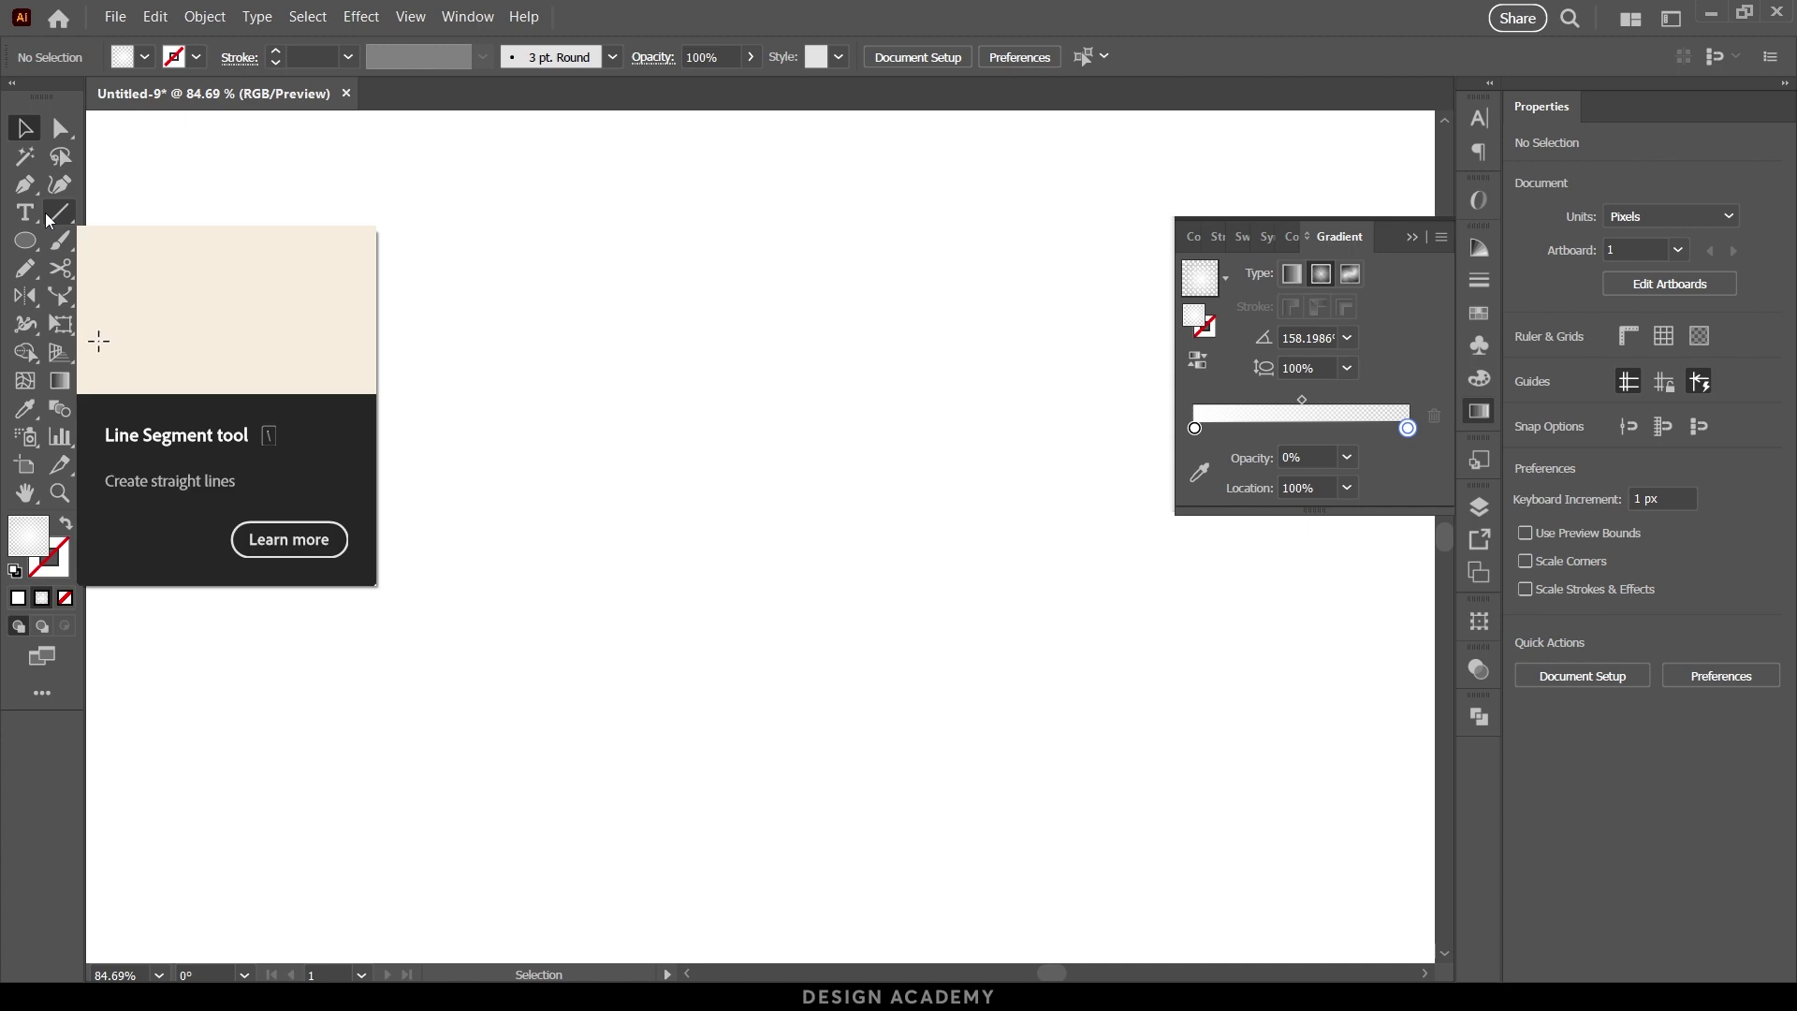
Step: Draw a wavy freehand line about 544 px wide with the Pencil tool and select it
key("n")
mouse_move(397, 520)
left_mouse_down()
mouse_move(457, 448)
mouse_move(795, 519)
mouse_move(959, 440)
left_mouse_up()
key("v")
left_click(712, 491)
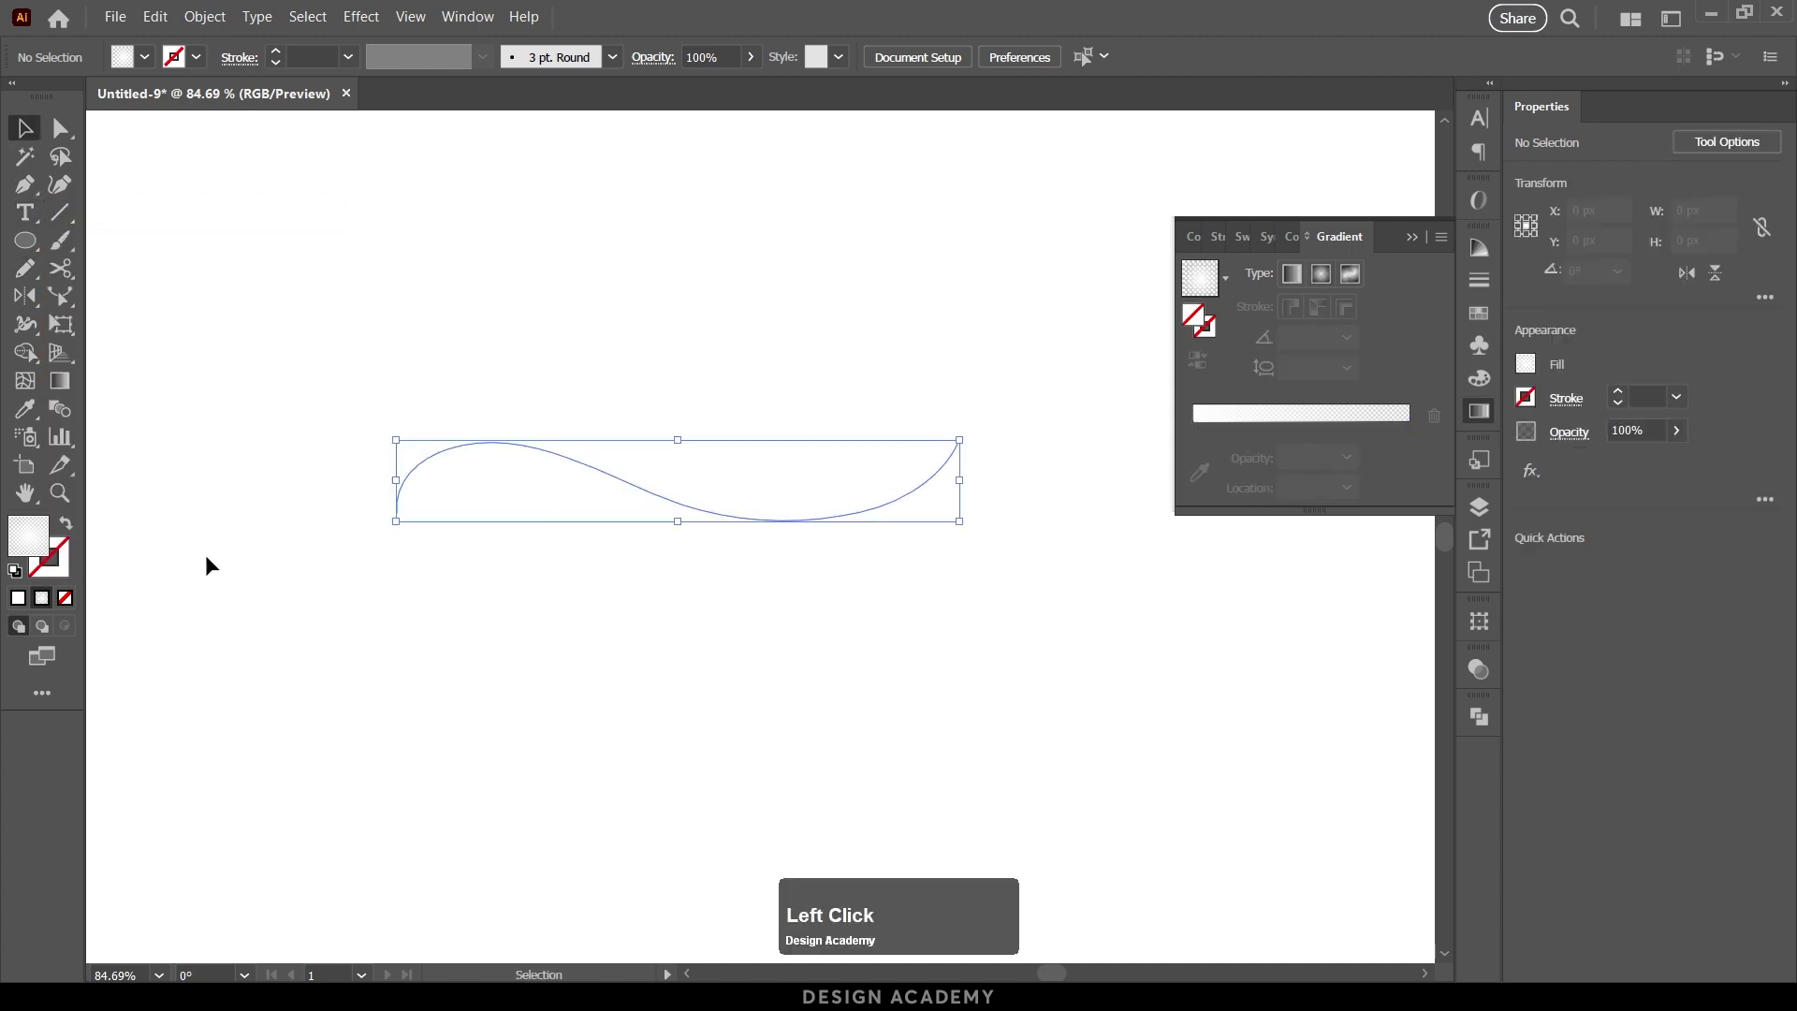
left_click(391, 519)
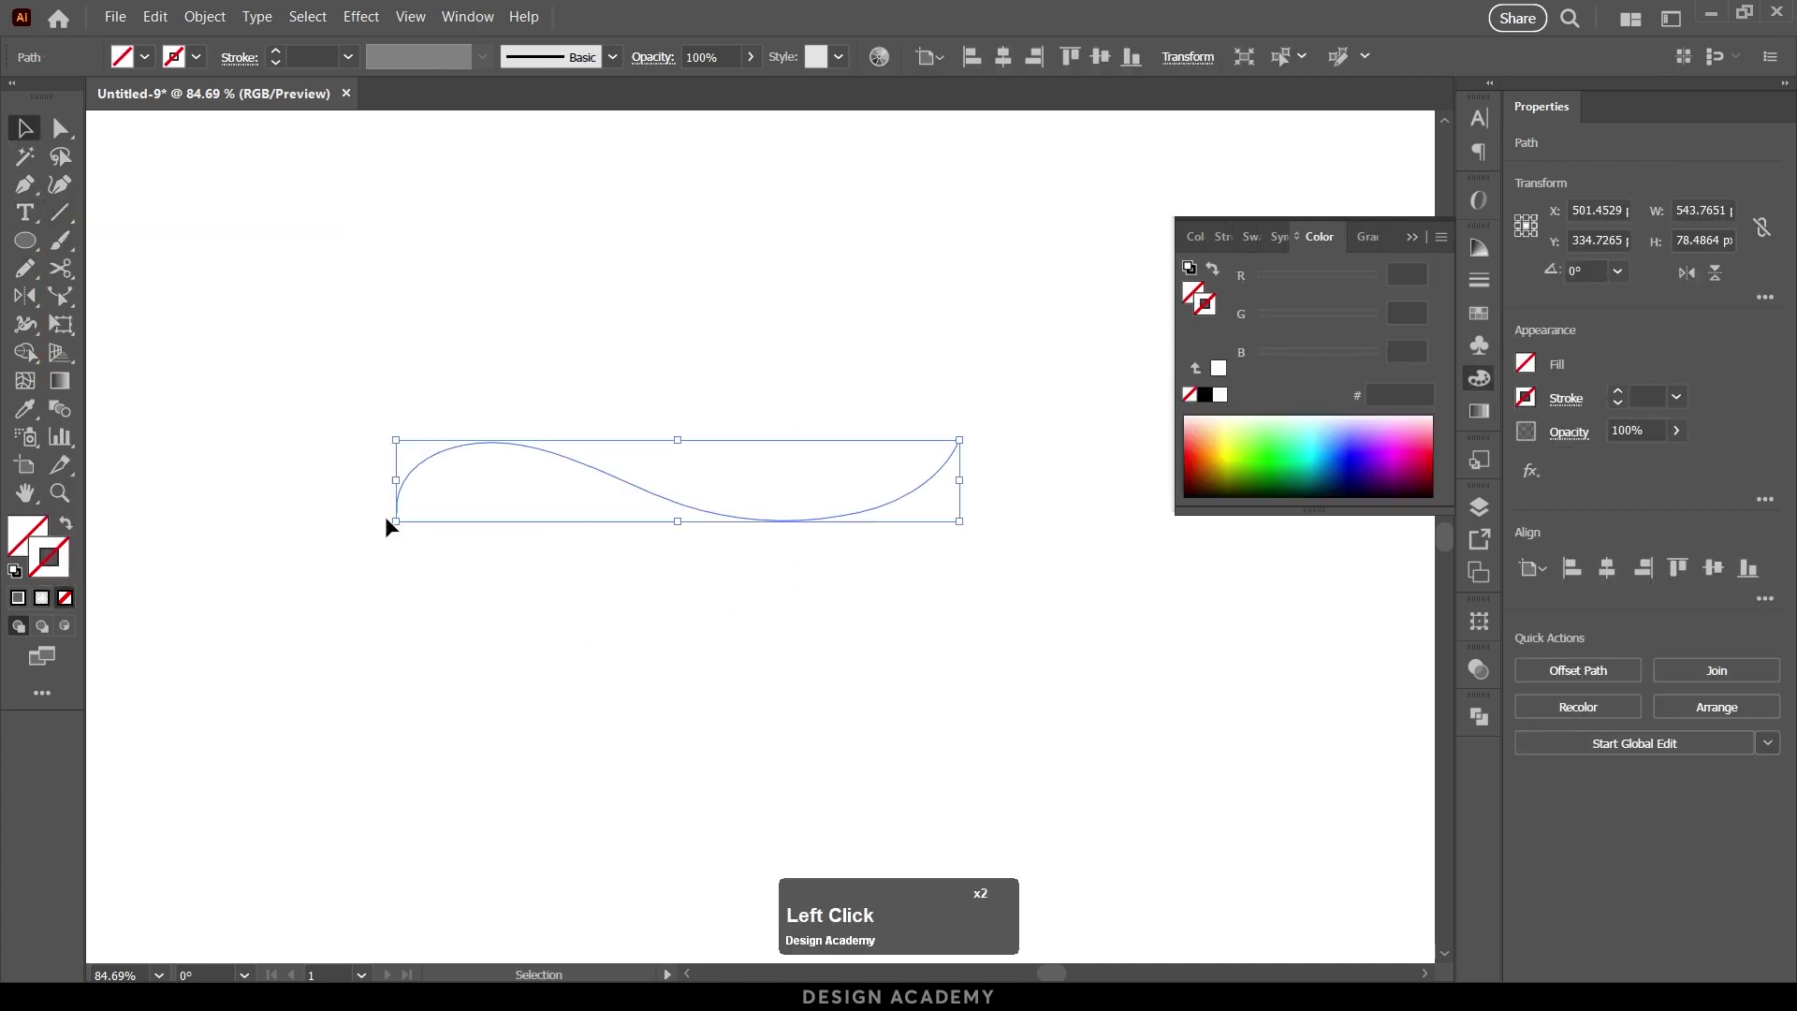
Step: Give the wavy line a black stroke with a weight of 16 pt
left_click(1525, 398)
left_click(1320, 481)
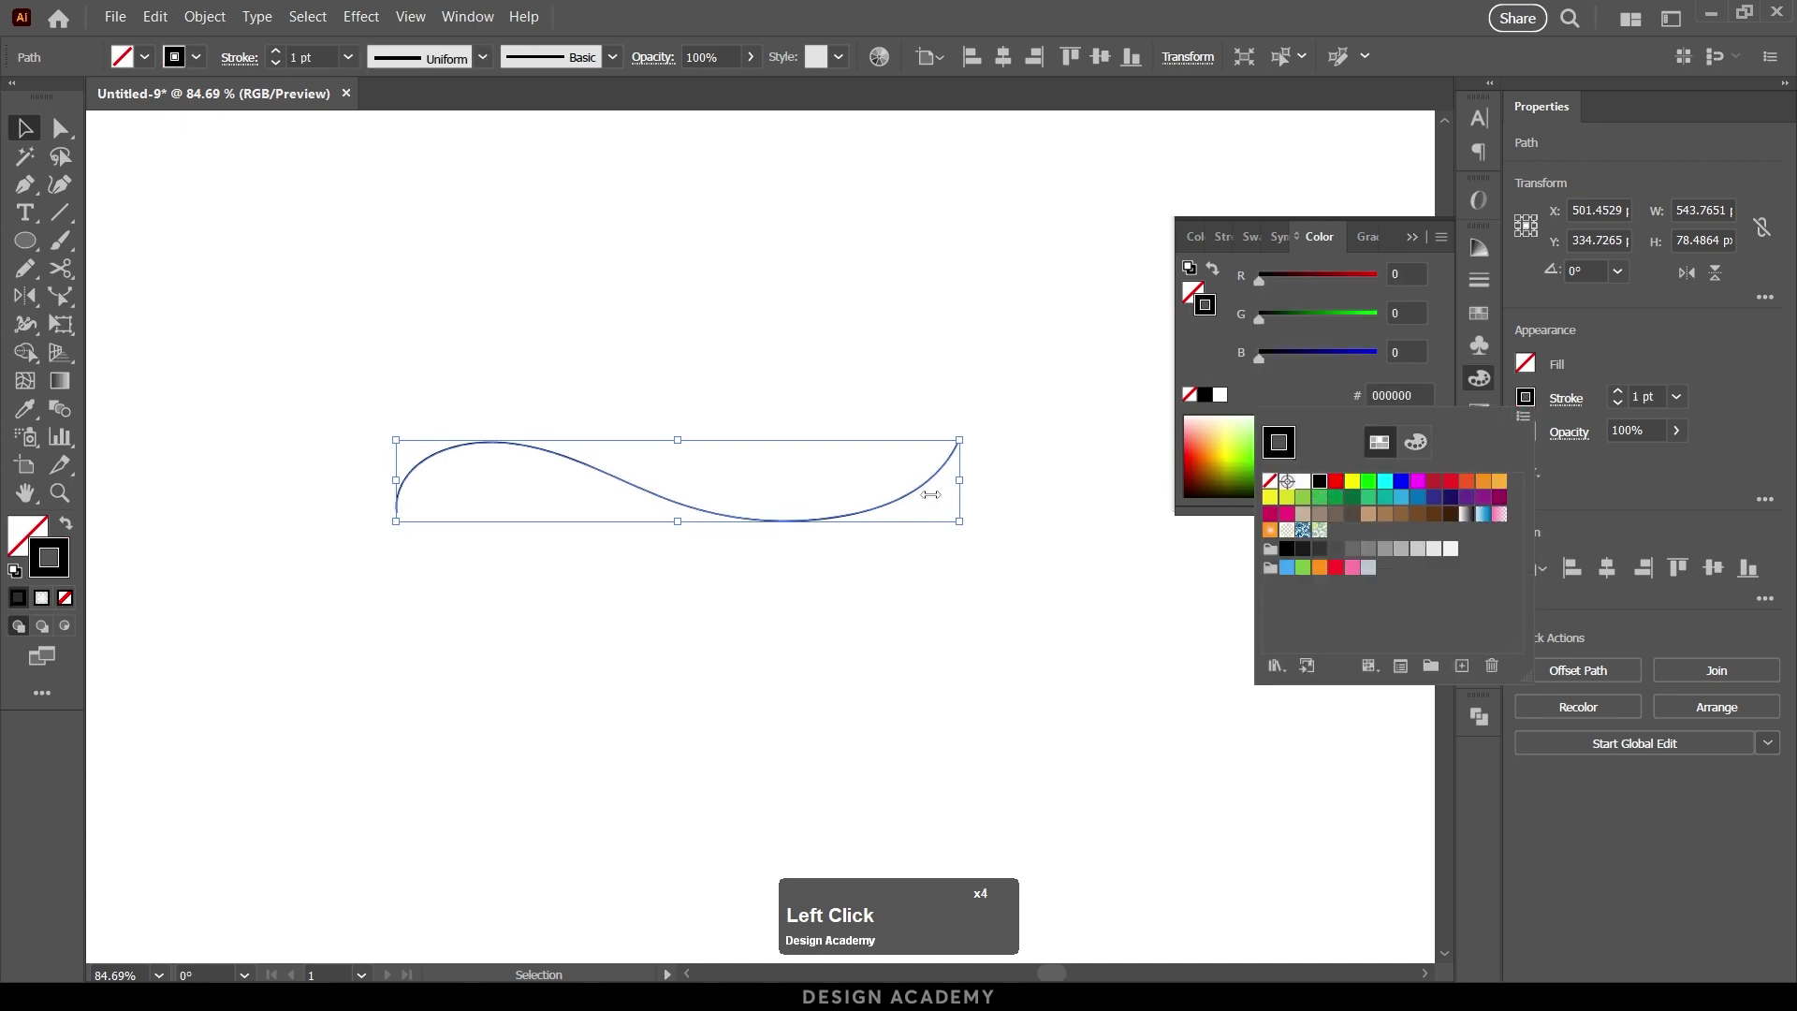
left_click(734, 386)
left_click(275, 51)
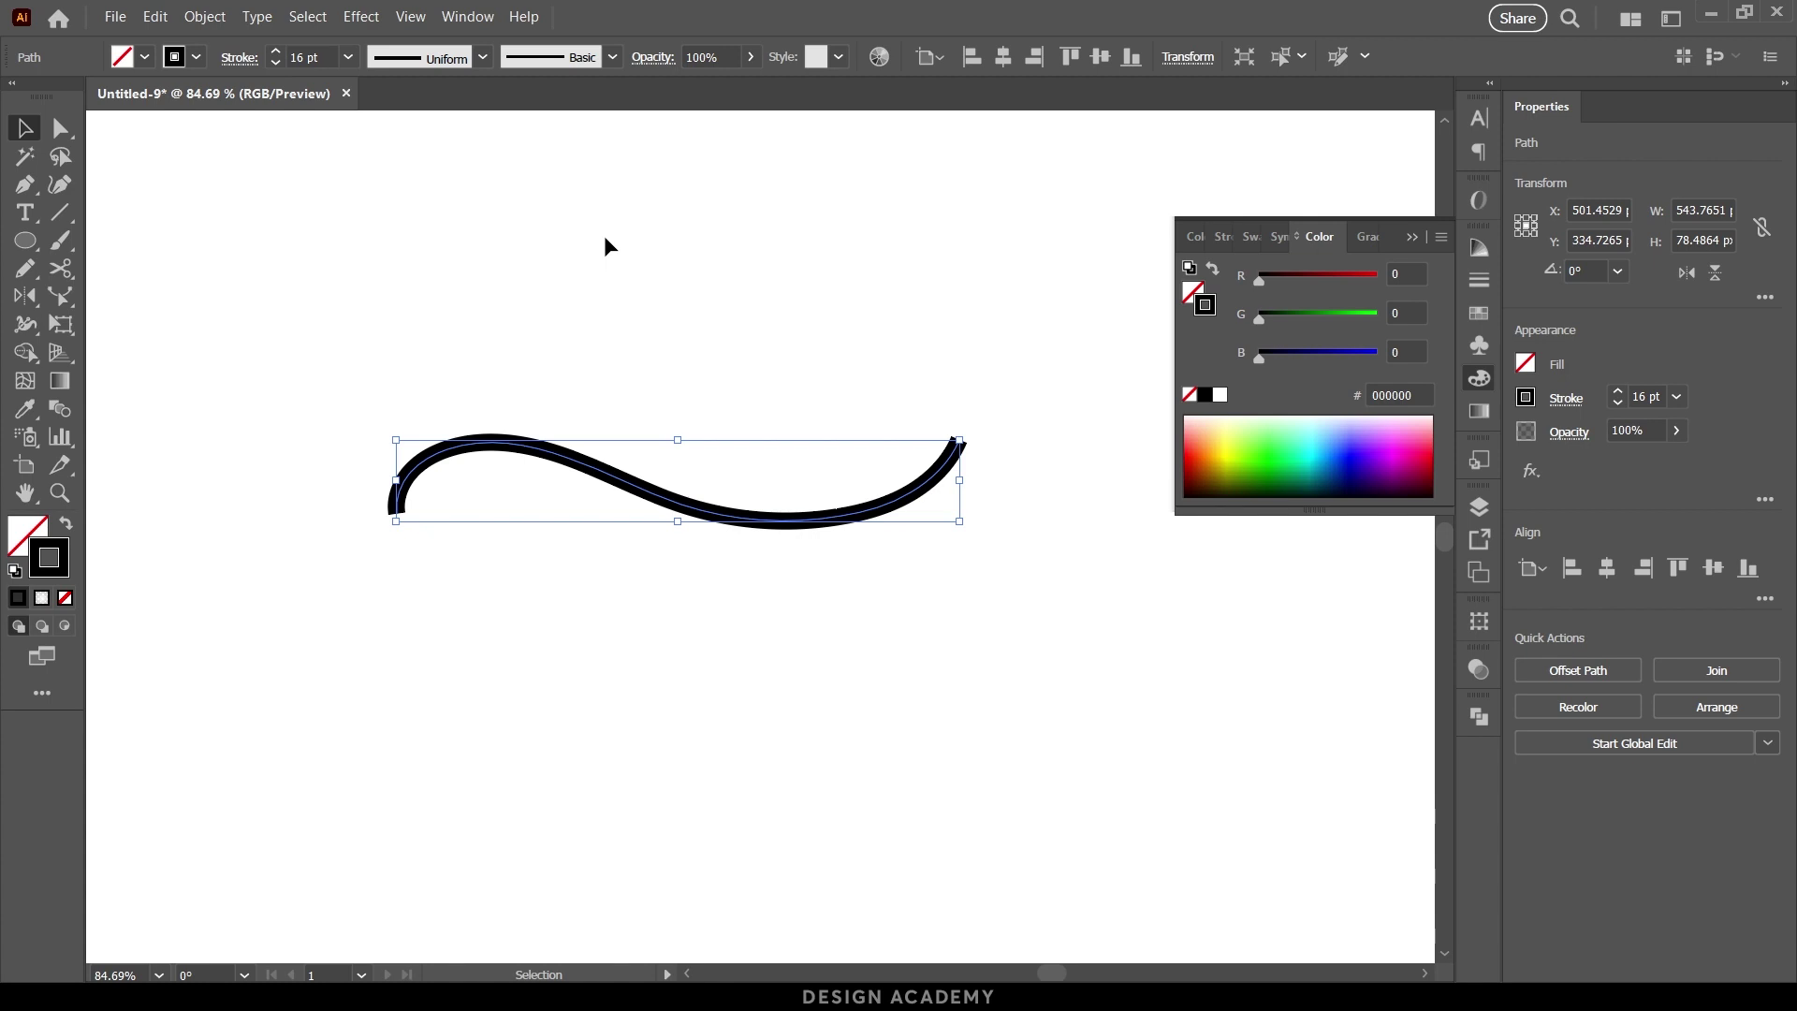
Step: Apply the white-to-black linear gradient swatch to the wavy line's stroke
left_click(1481, 412)
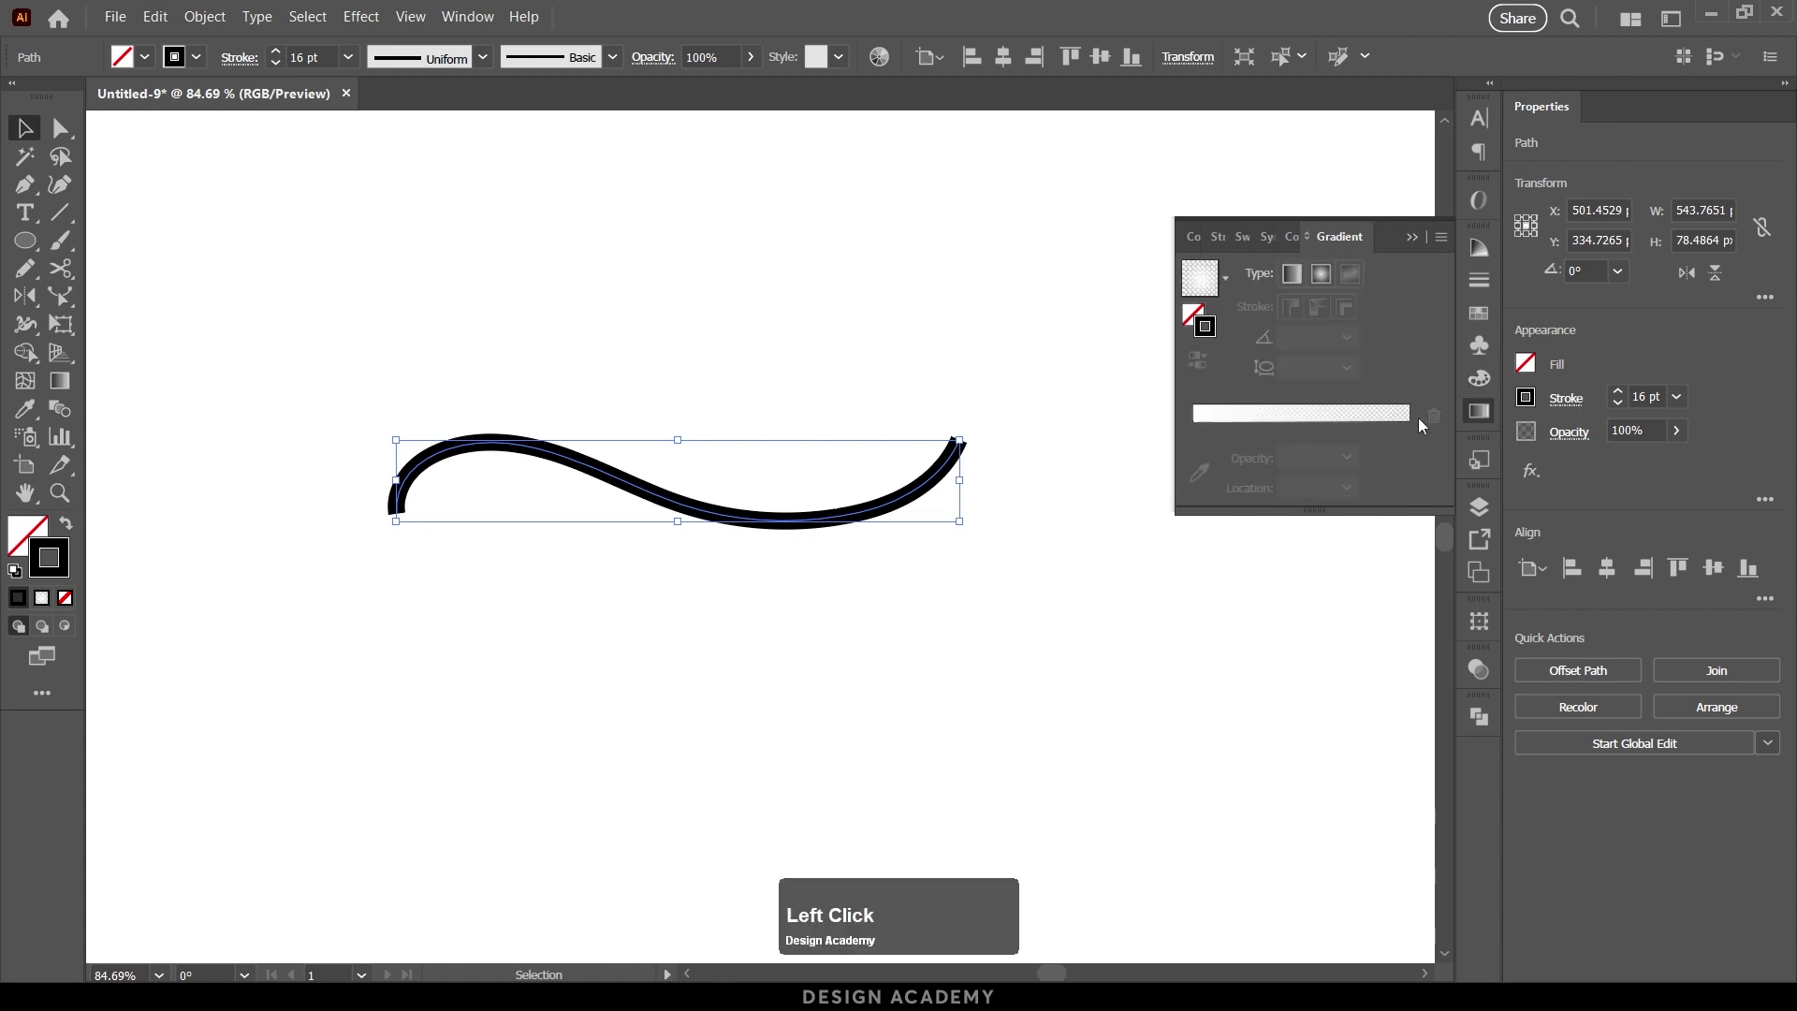
left_click(1348, 413)
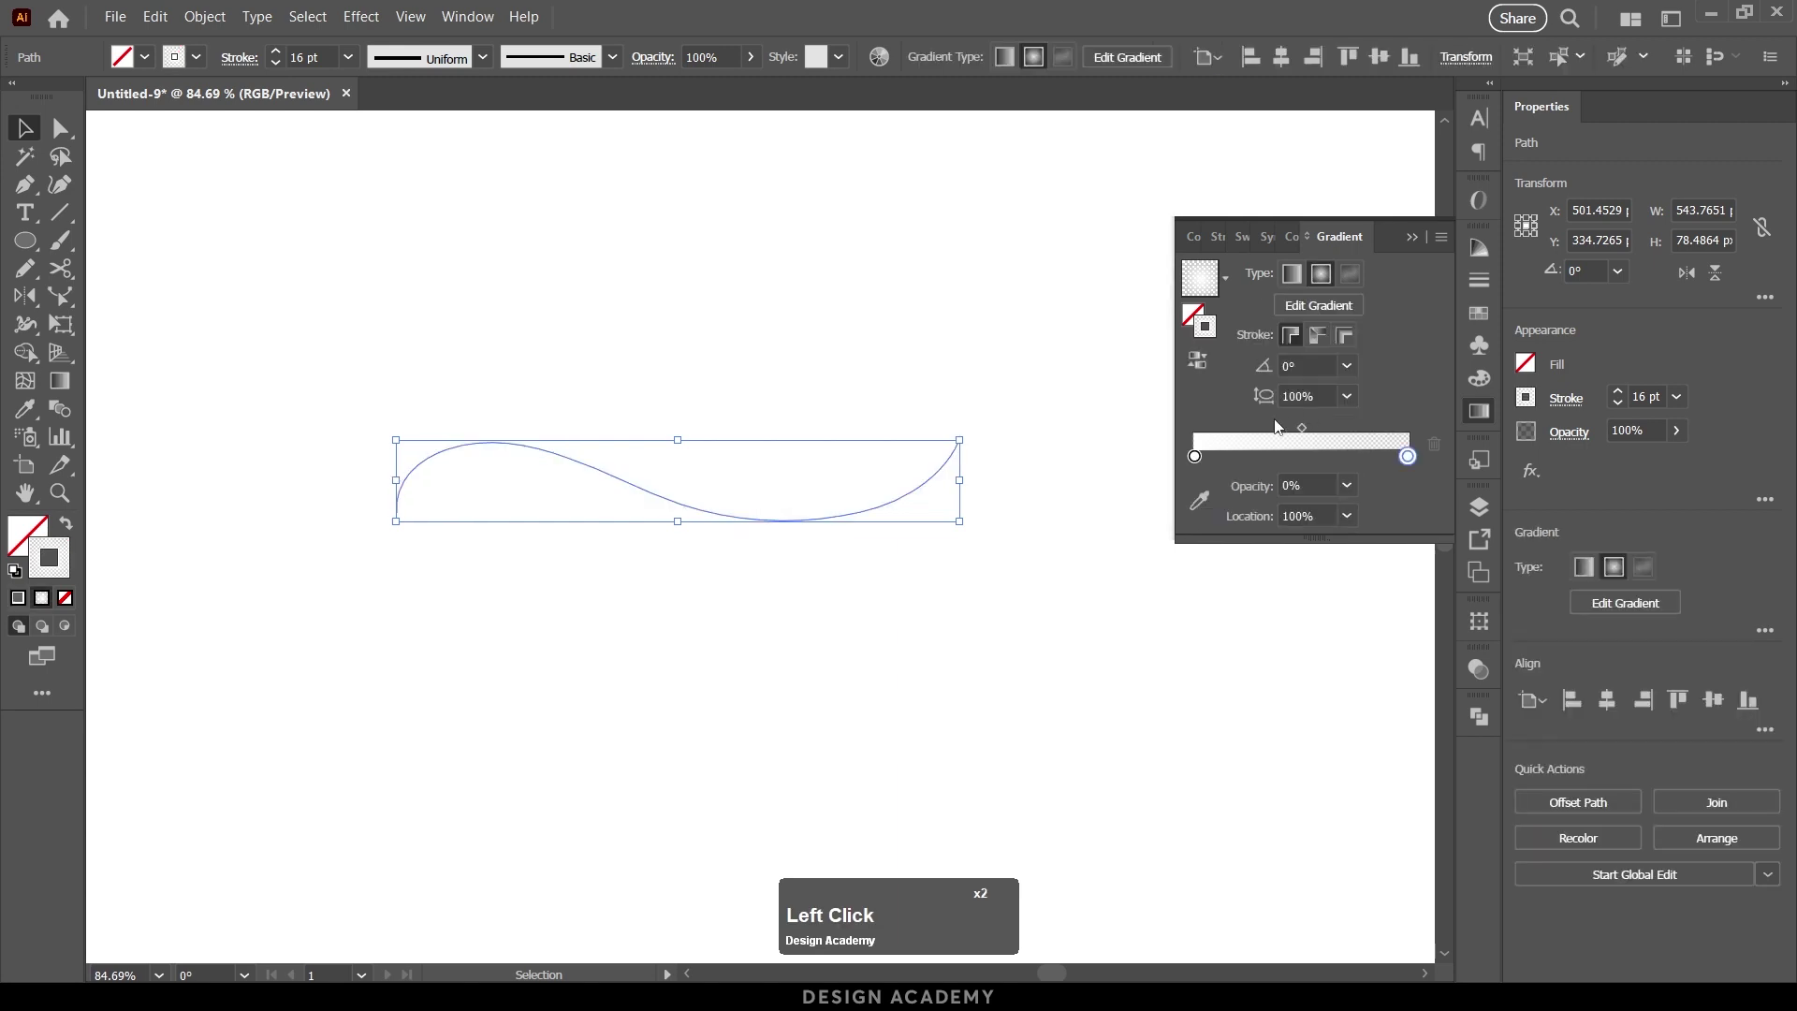
left_click(1526, 401)
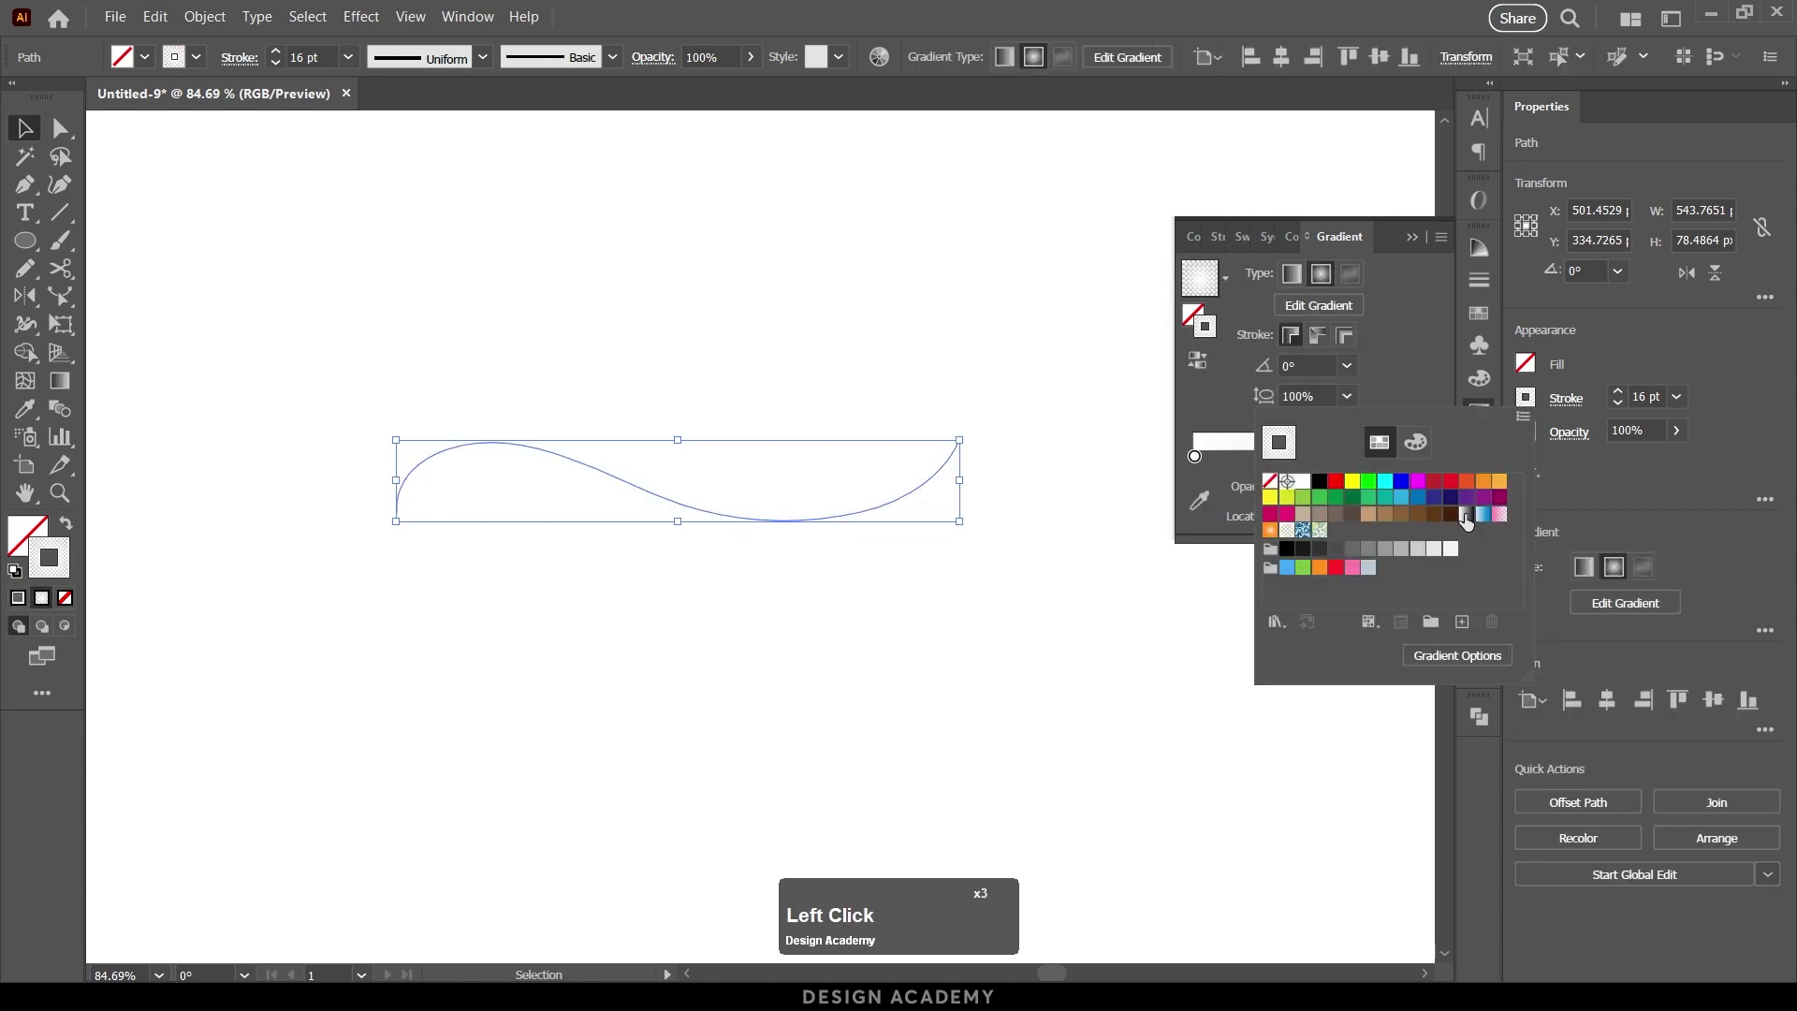
left_click(1465, 516)
left_click(1404, 393)
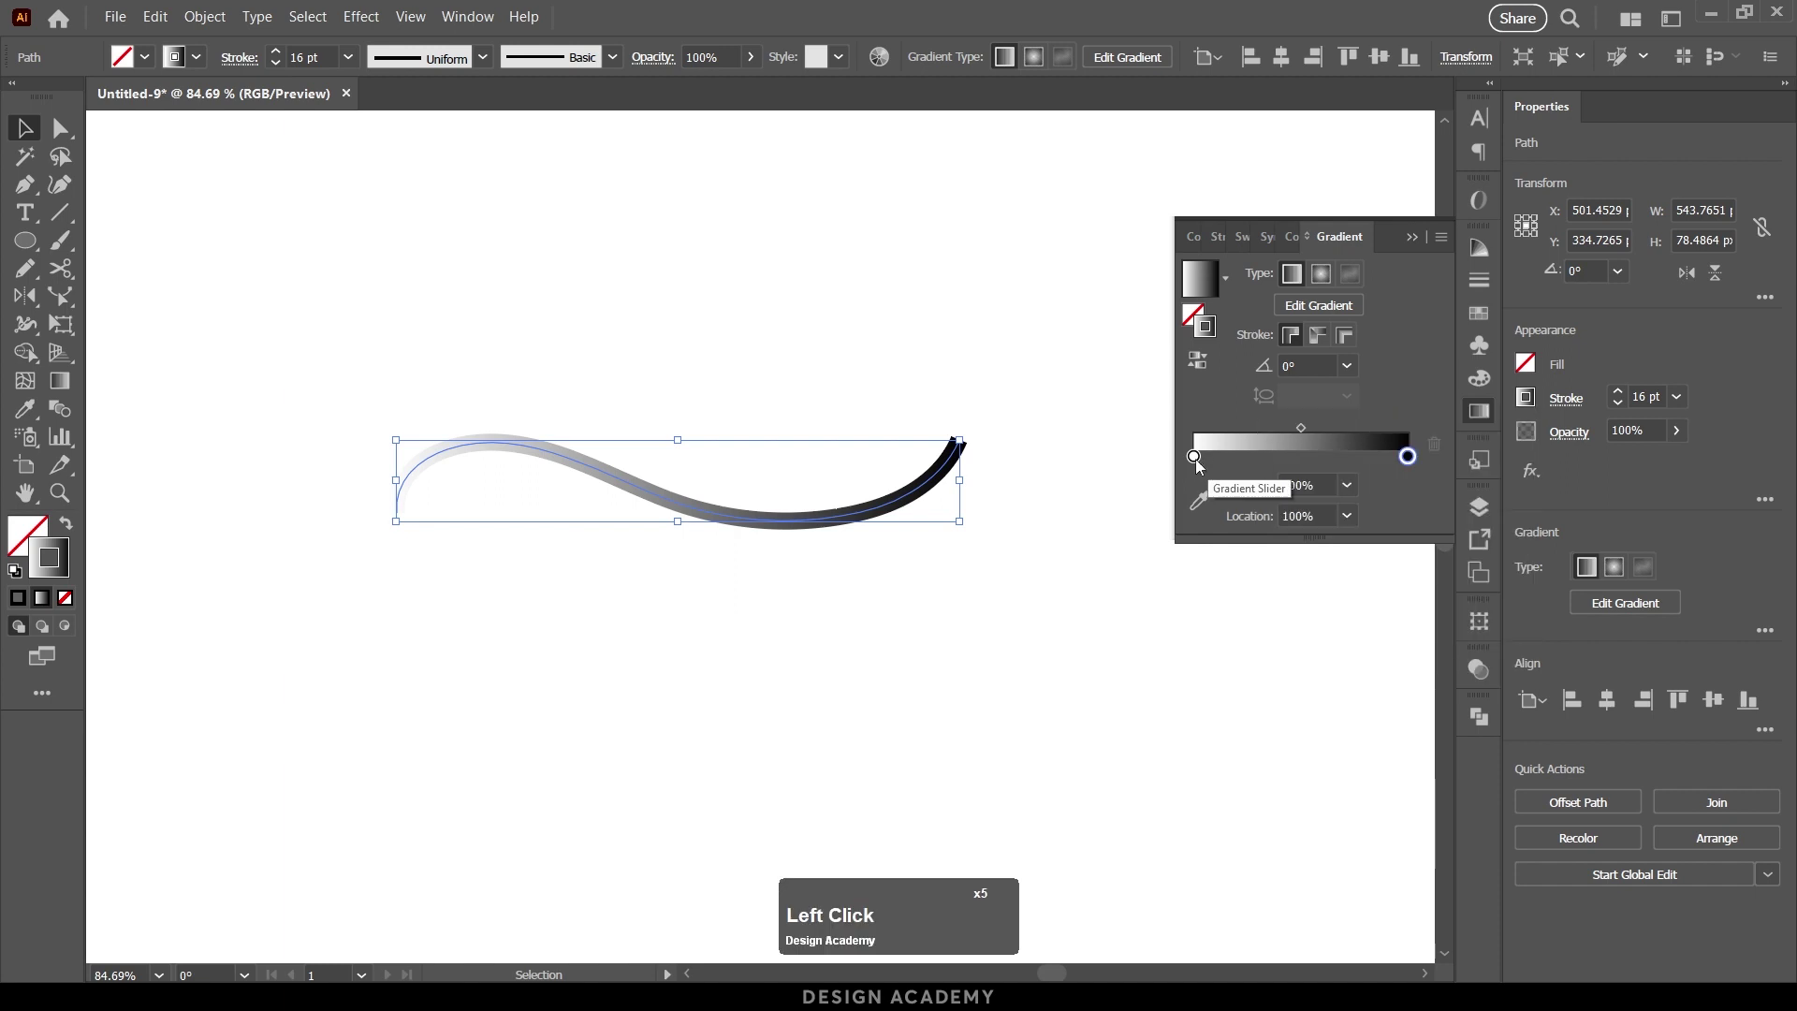
Step: Recolor the stroke gradient from light green to darker green and remove the leftover black stop at the end
double_click(1195, 457)
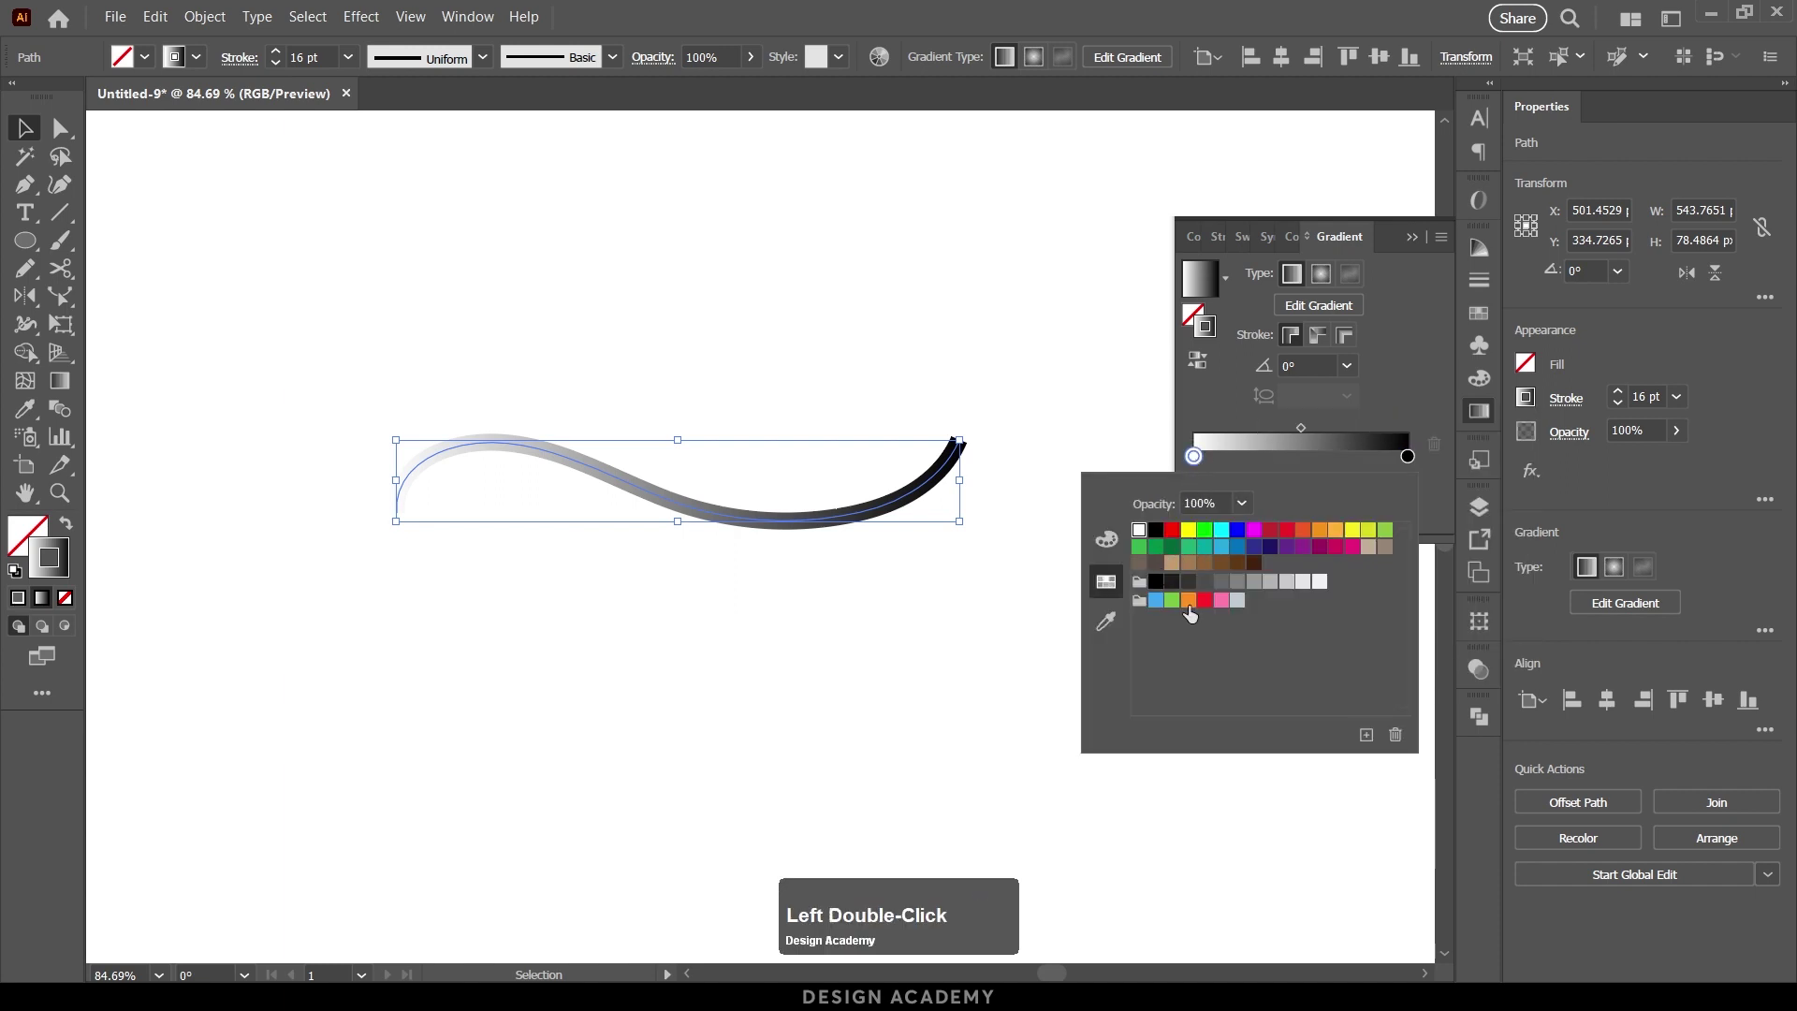
left_click(1172, 600)
left_click(1403, 465)
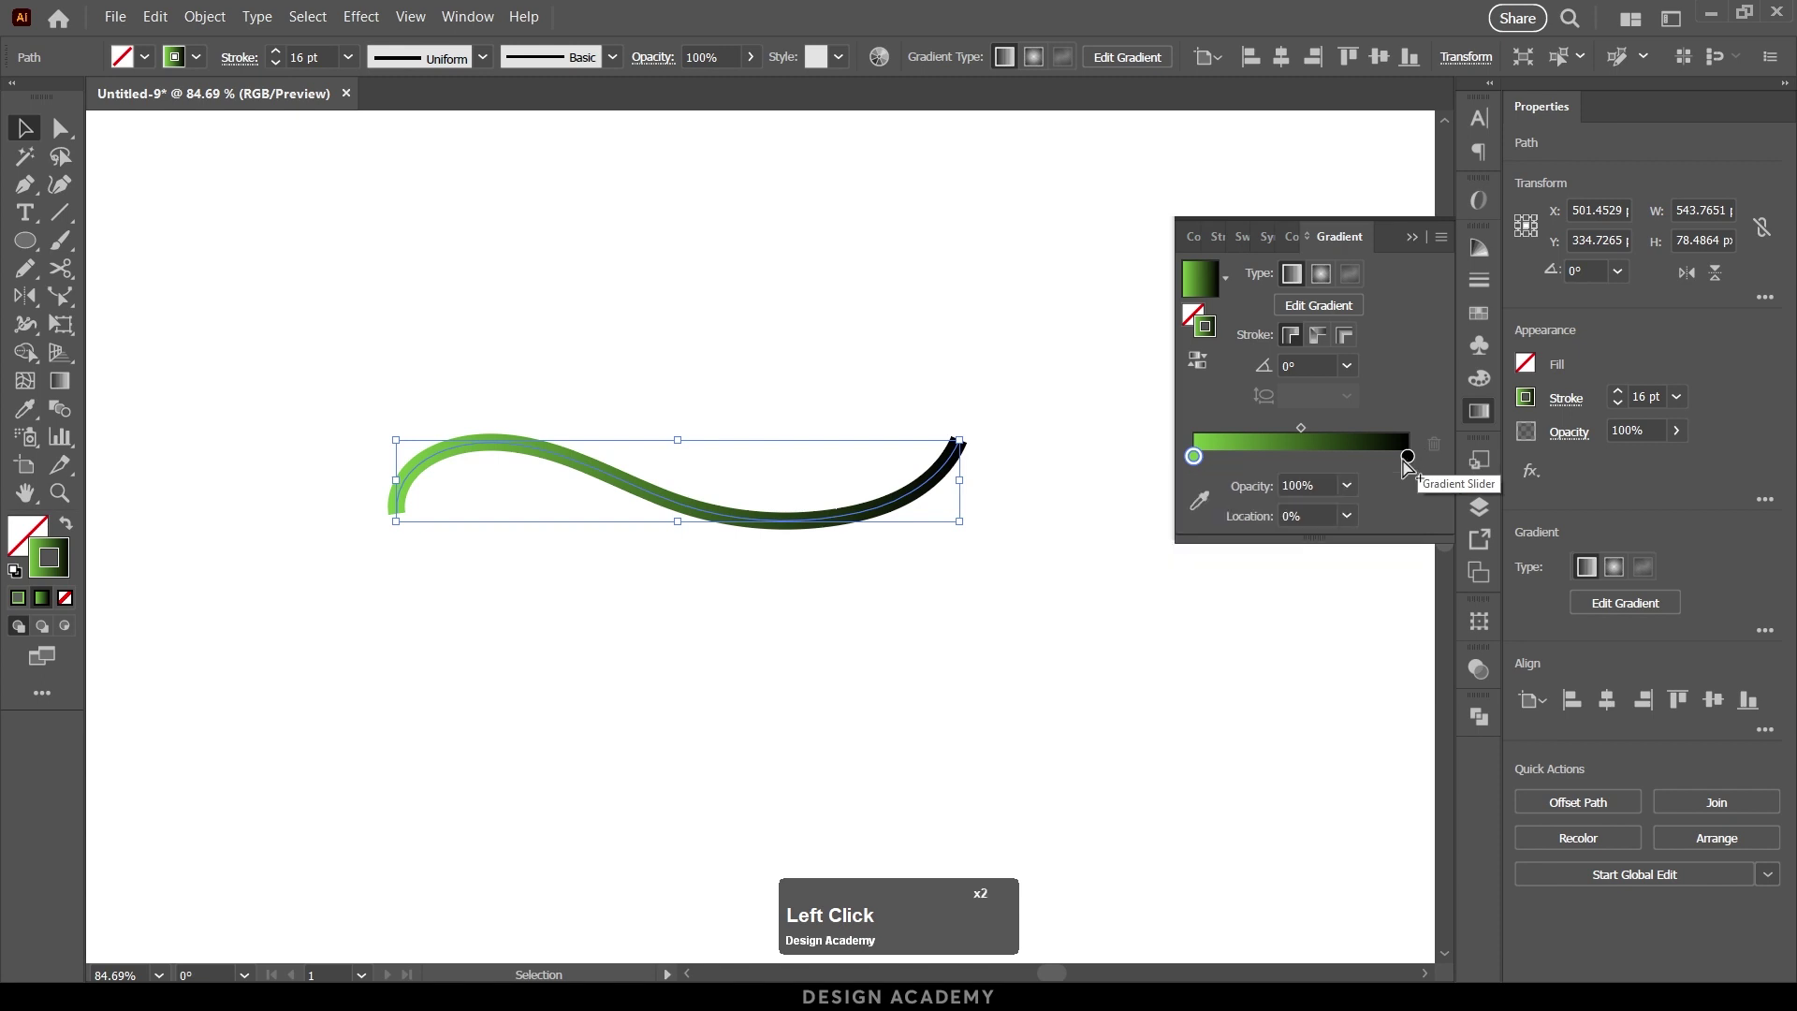
double_click(1406, 457)
left_click(1157, 547)
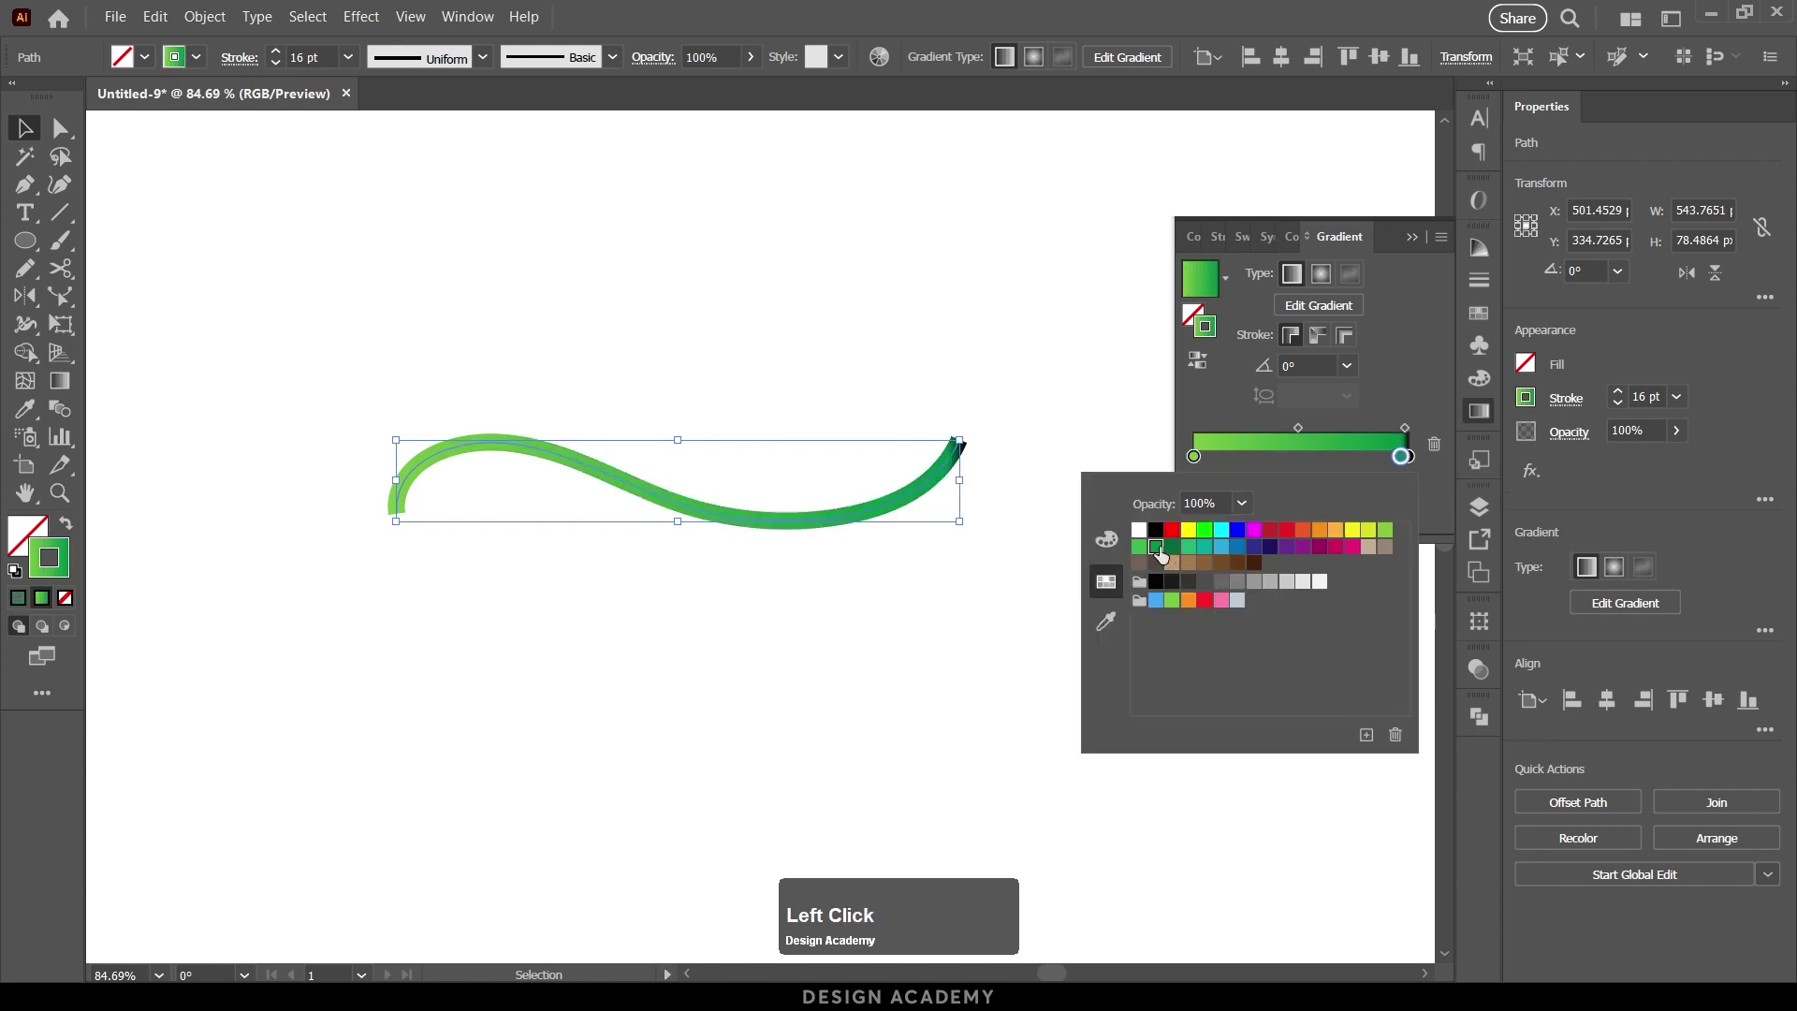
left_click(1408, 457)
mouse_move(1409, 457)
left_mouse_down()
mouse_move(1348, 466)
mouse_move(1412, 465)
mouse_move(1403, 506)
mouse_move(1386, 459)
mouse_move(1416, 461)
left_mouse_up()
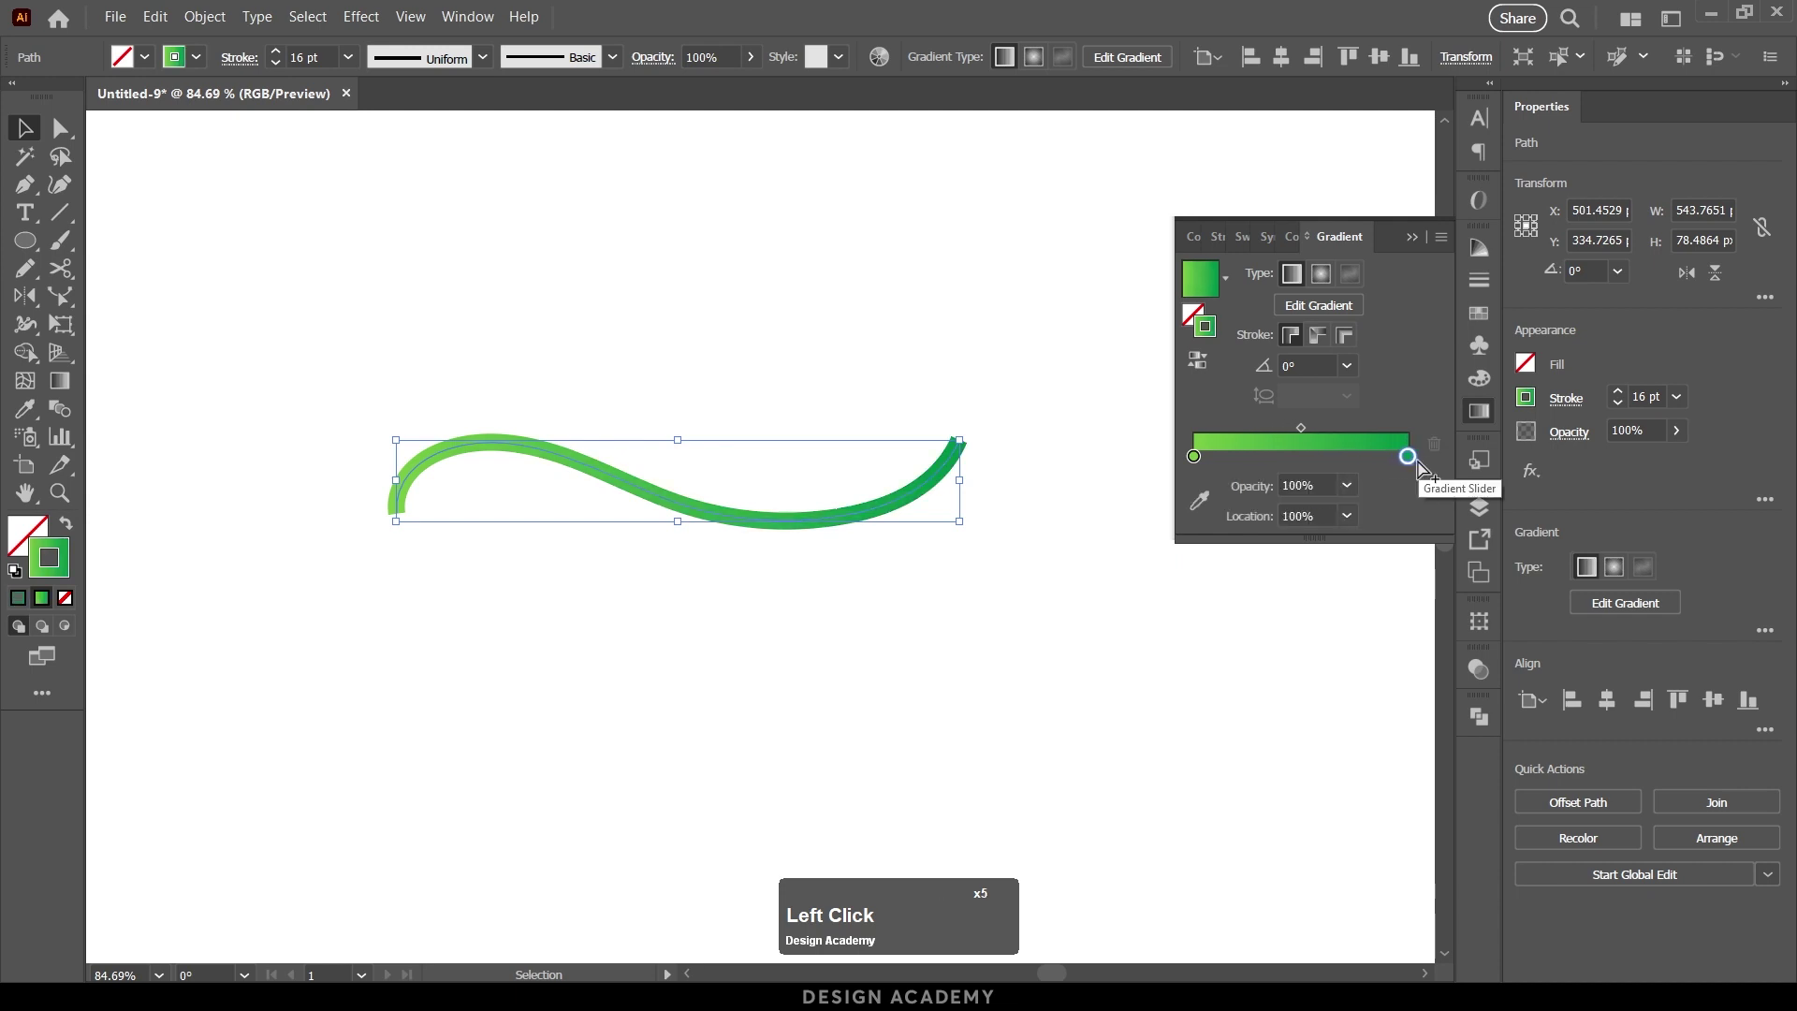
Step: Try the gradient along the wavy line's stroke, and finish with it applied across the stroke
left_click_drag(554, 486, 690, 501, "ctrl")
left_click_drag(809, 513, 691, 536)
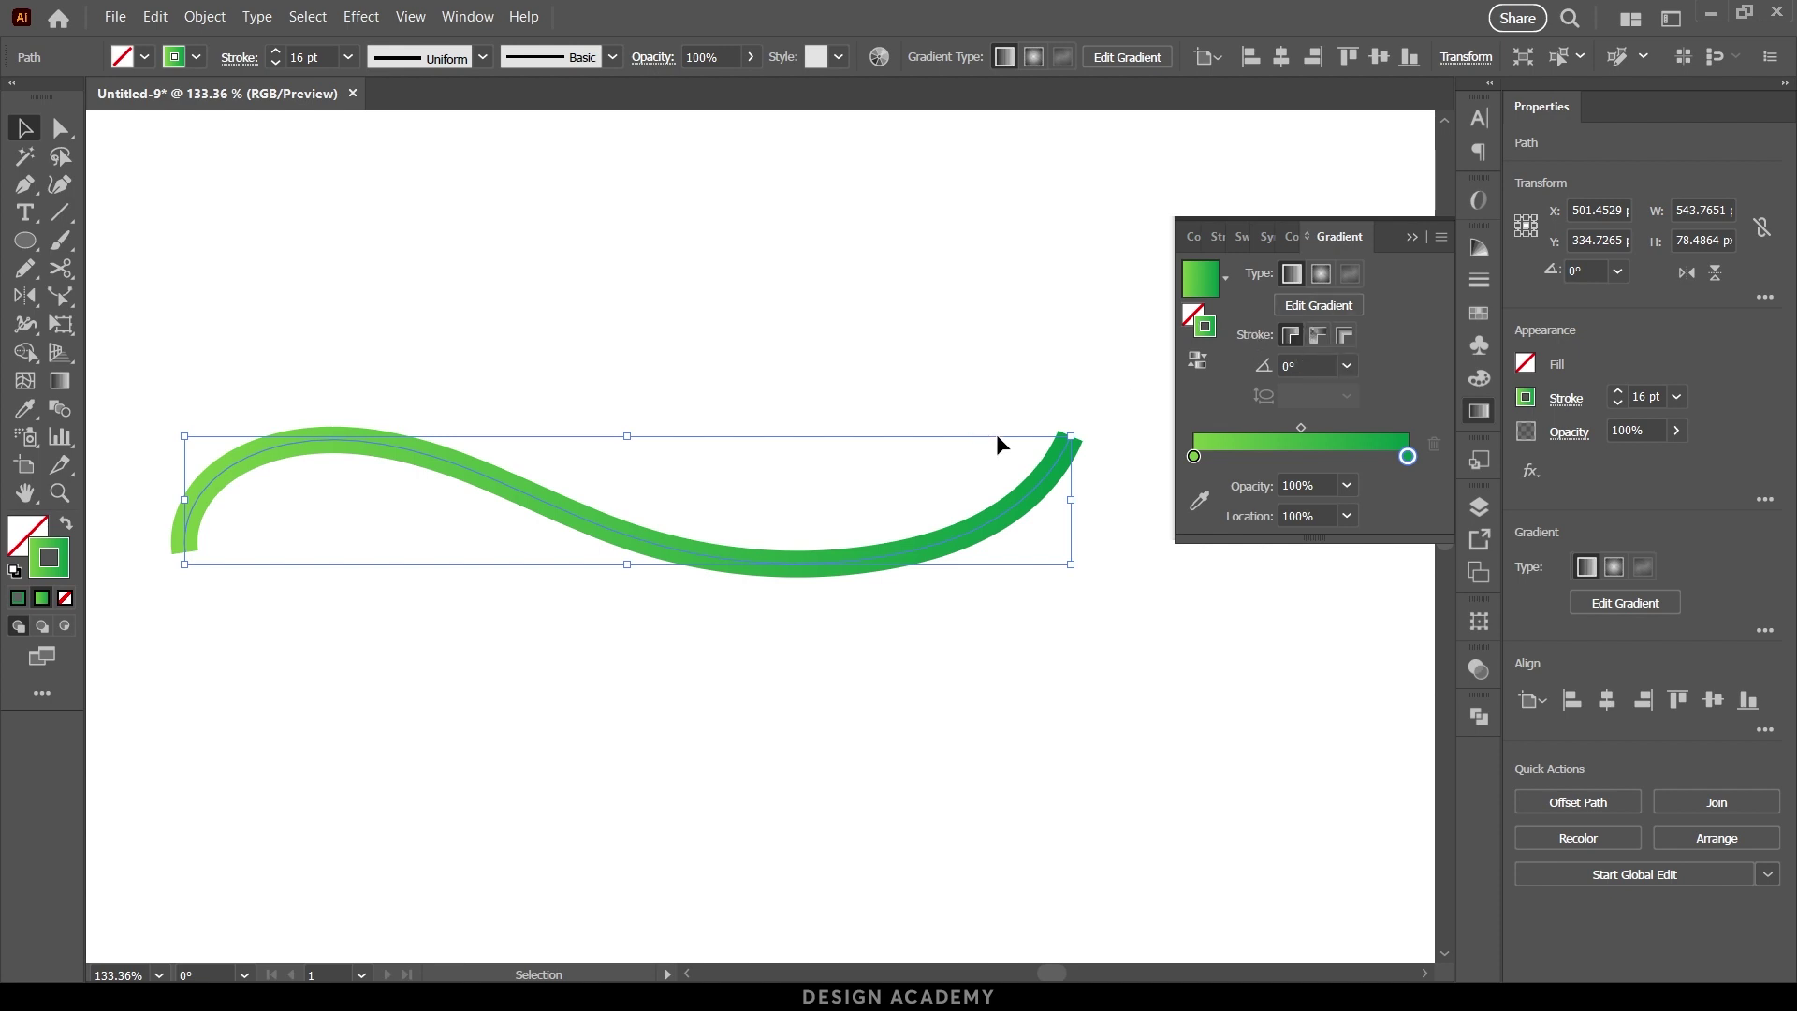
double_click(1317, 336)
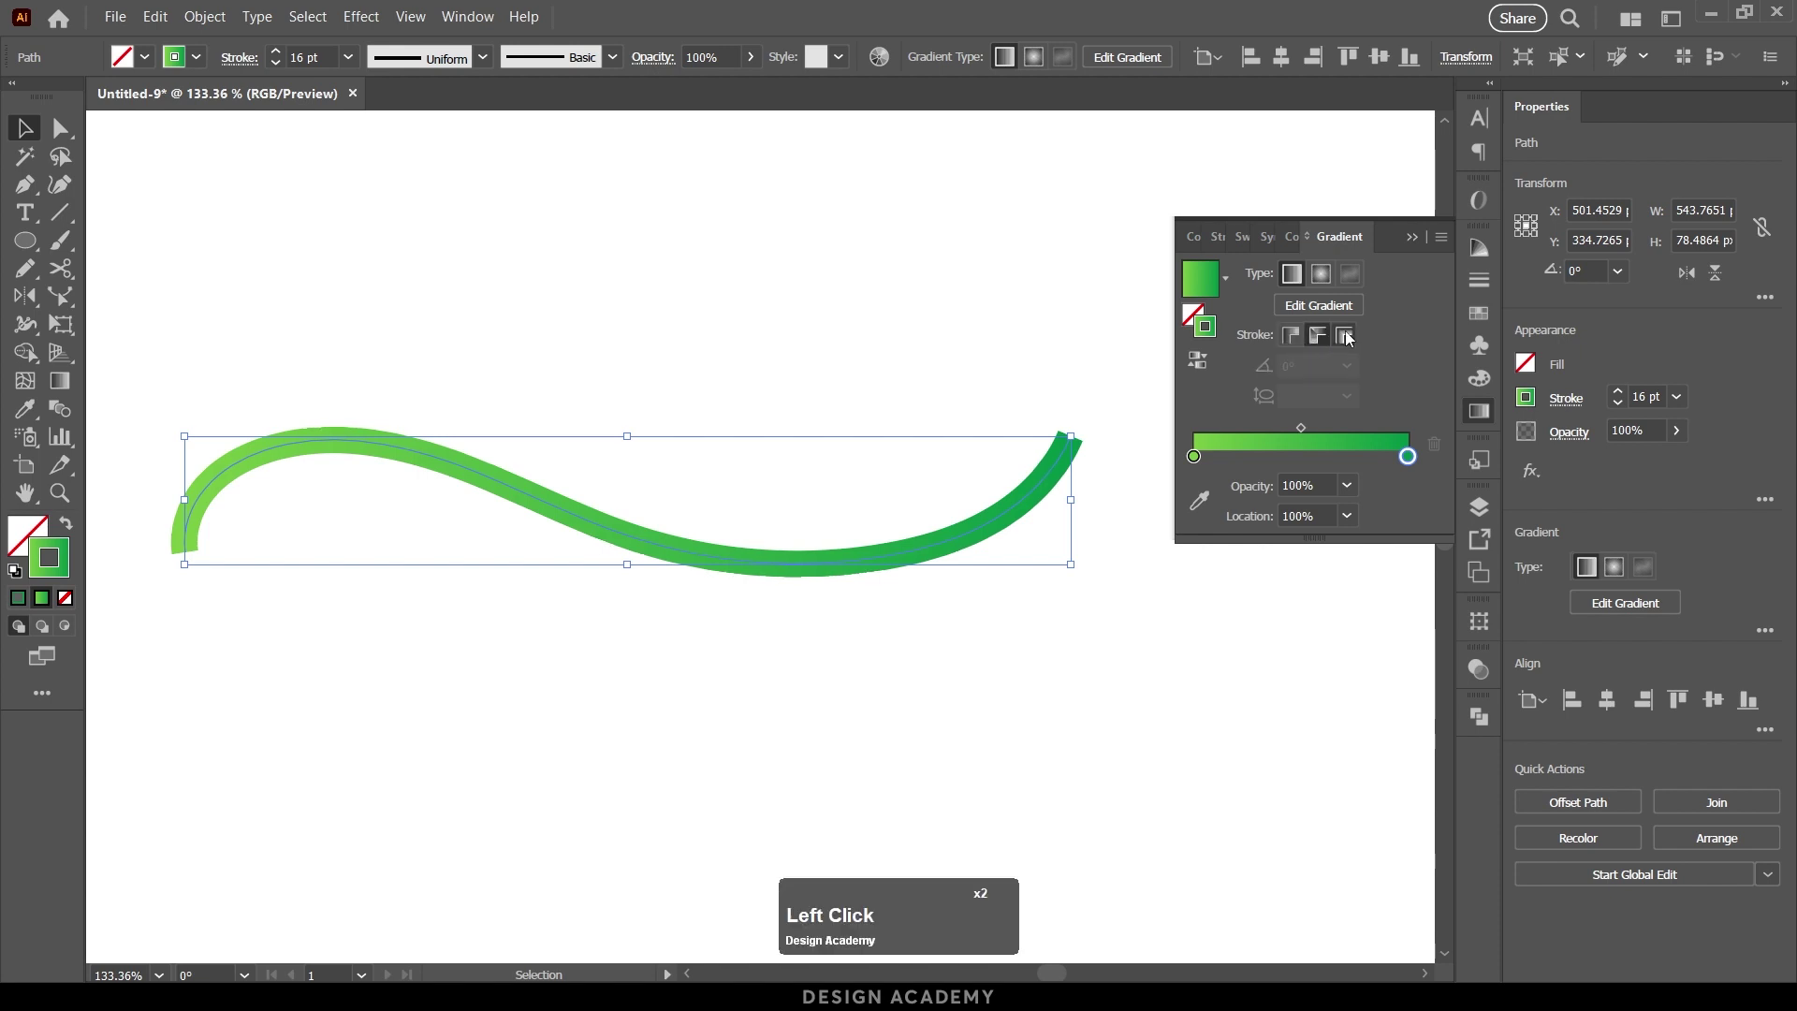
left_click(1348, 339)
left_click(927, 377)
left_click_drag(857, 561, 1206, 569)
left_click_drag(1006, 531, 795, 546)
left_click_drag(731, 441, 964, 630)
left_click_drag(1027, 368, 897, 771)
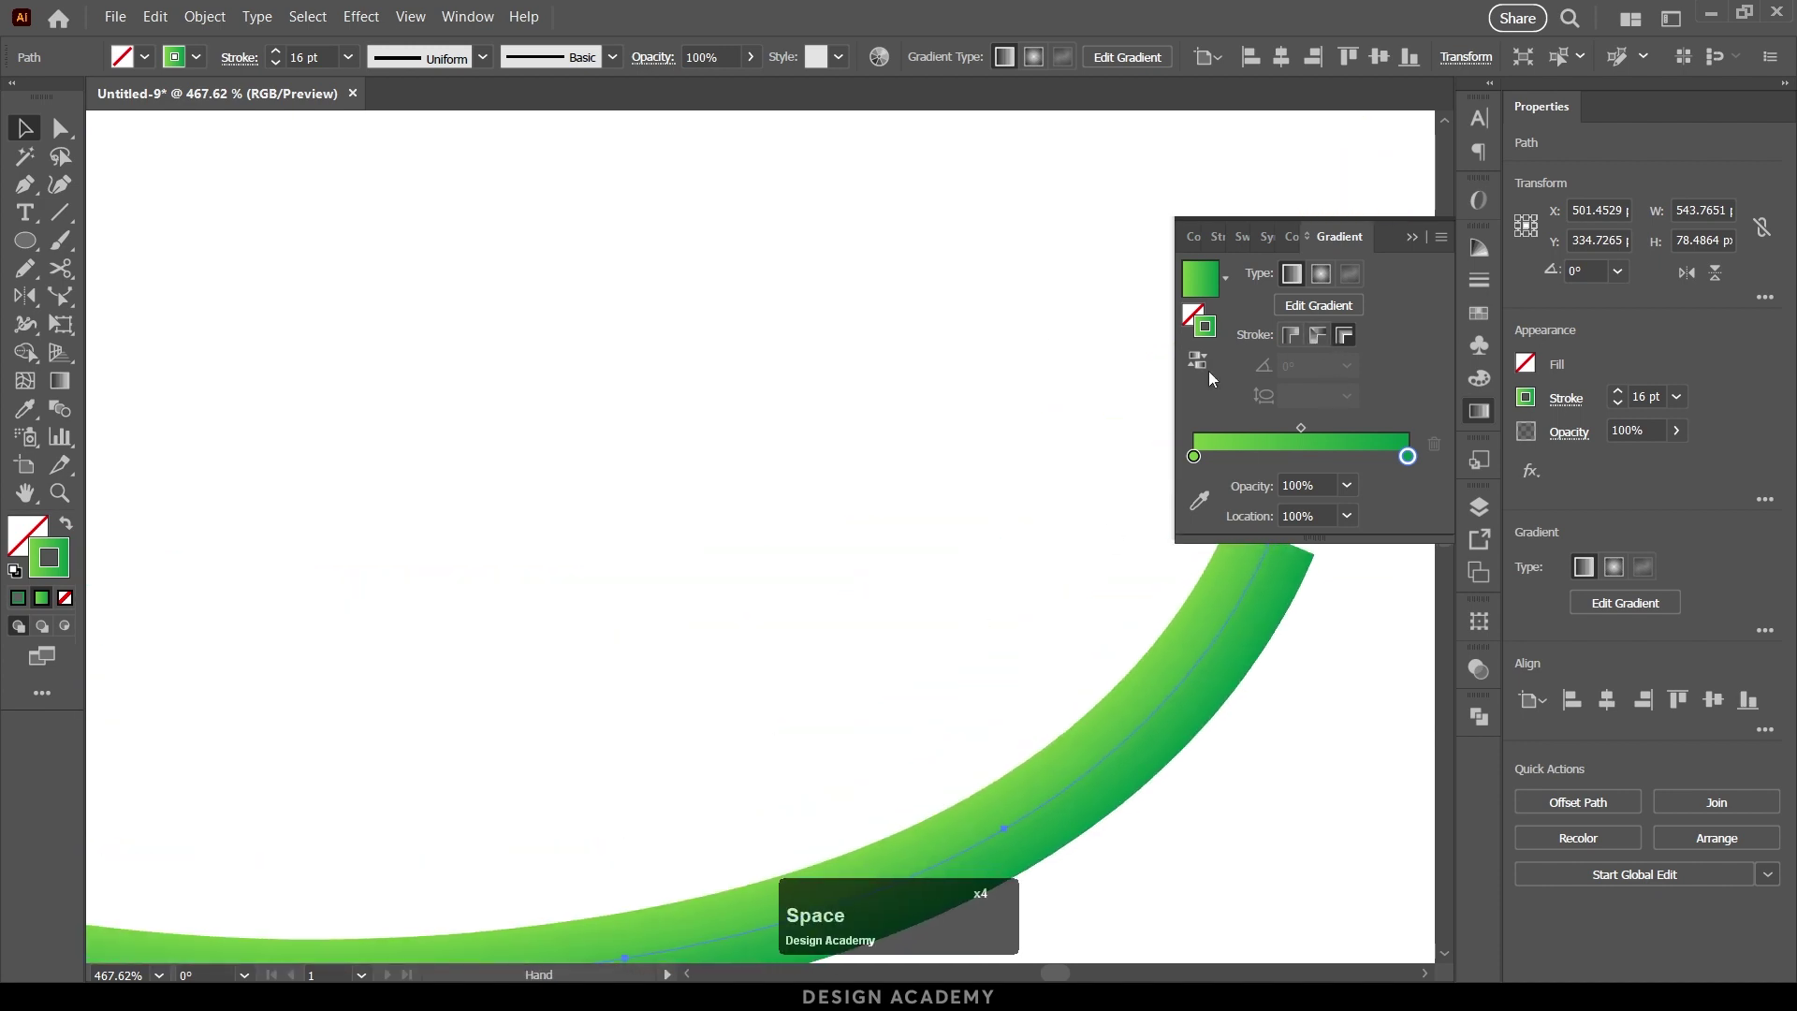
Step: Draw a square about 144 px wide up beyond the wavy line's darker end
left_click_drag(952, 373, 762, 389)
left_click_drag(964, 445, 595, 684)
left_click(29, 244)
left_click_drag(29, 244, 141, 241)
mouse_move(801, 342)
left_mouse_down()
mouse_move(1100, 641)
mouse_move(1223, 620)
left_mouse_up()
Step: Try the square's gradient along and within its stroke, and finish with it applied across the stroke
left_click(1318, 337)
key("v")
left_click(1154, 655)
left_click(1077, 646)
left_click(1290, 334)
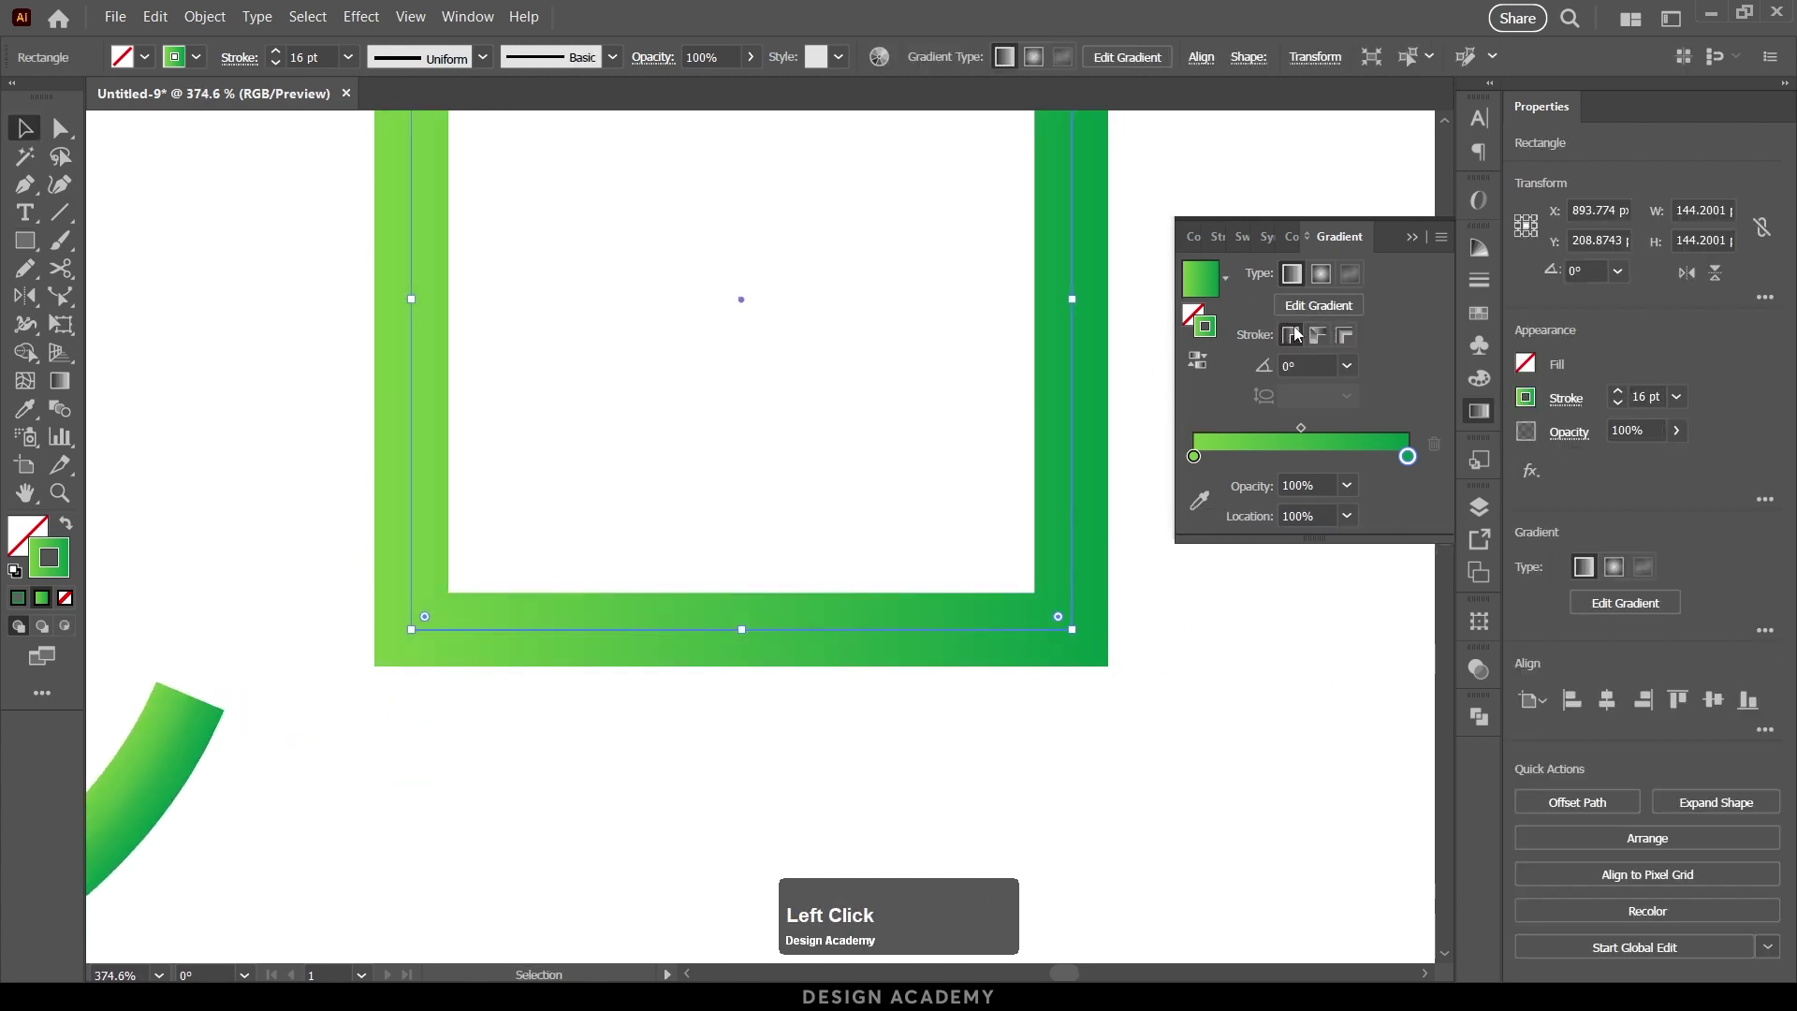
left_click(659, 484, "ctrl+alt")
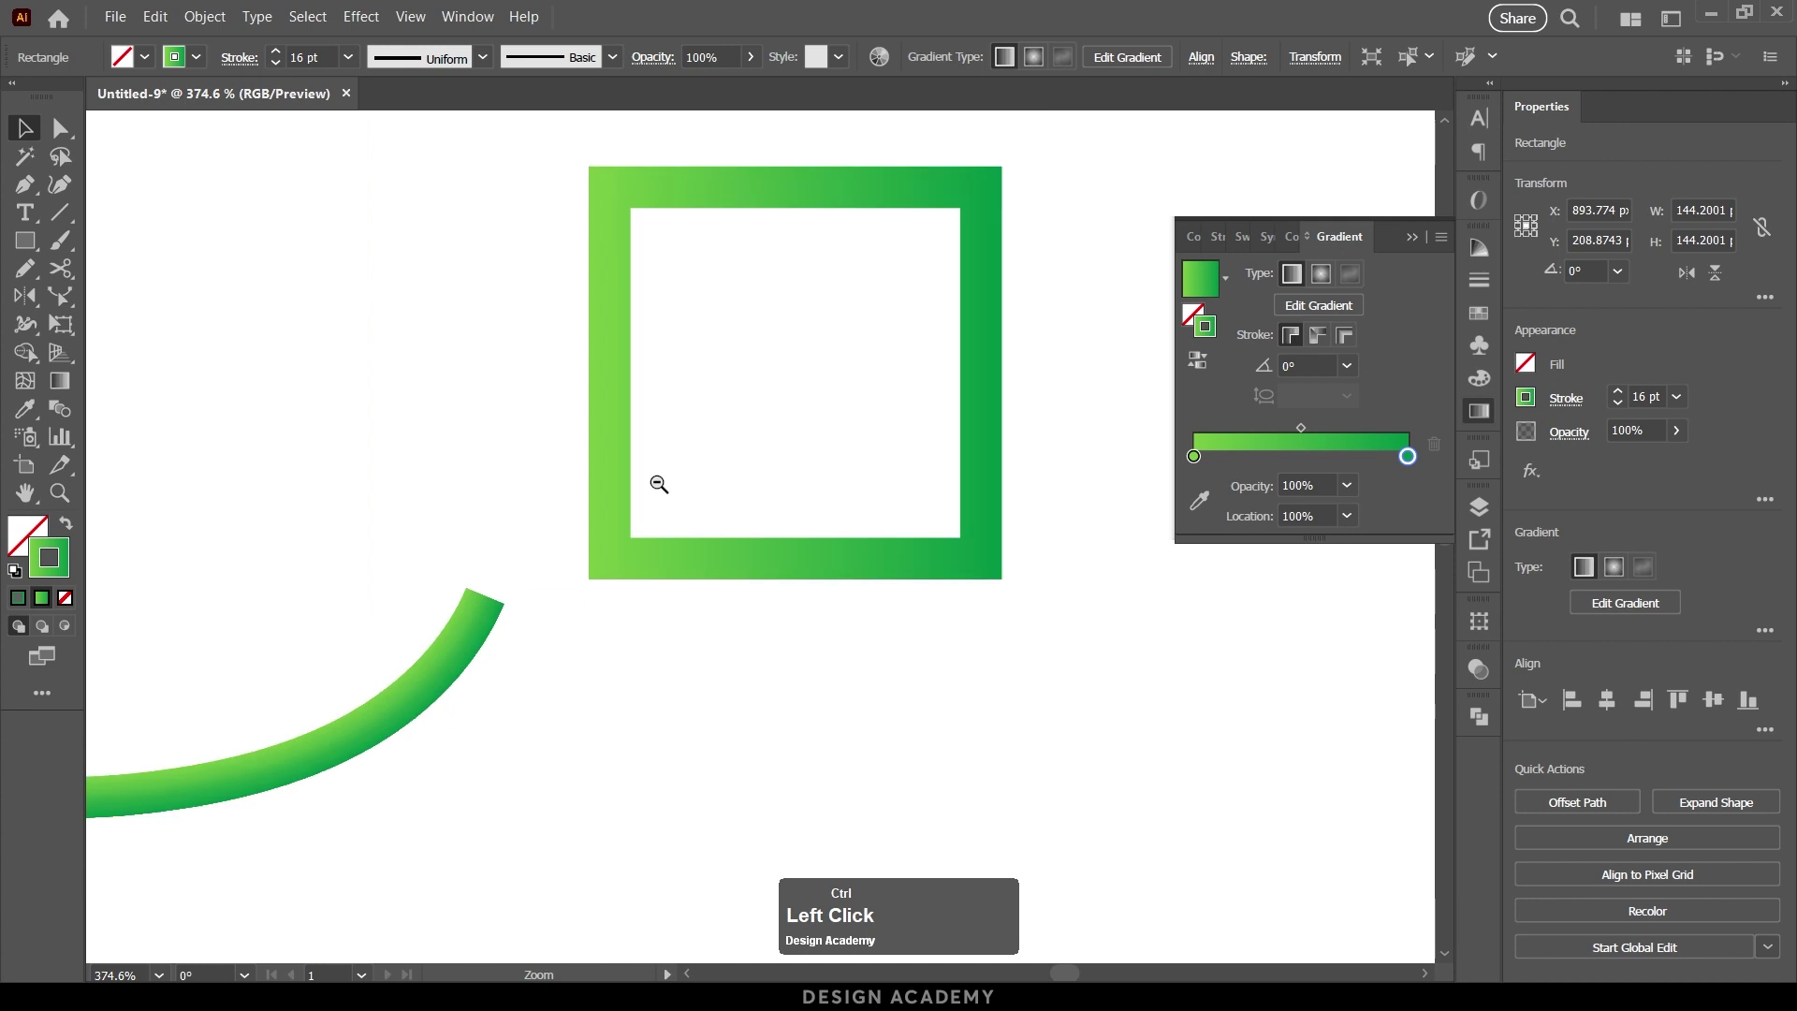
left_click(1349, 336)
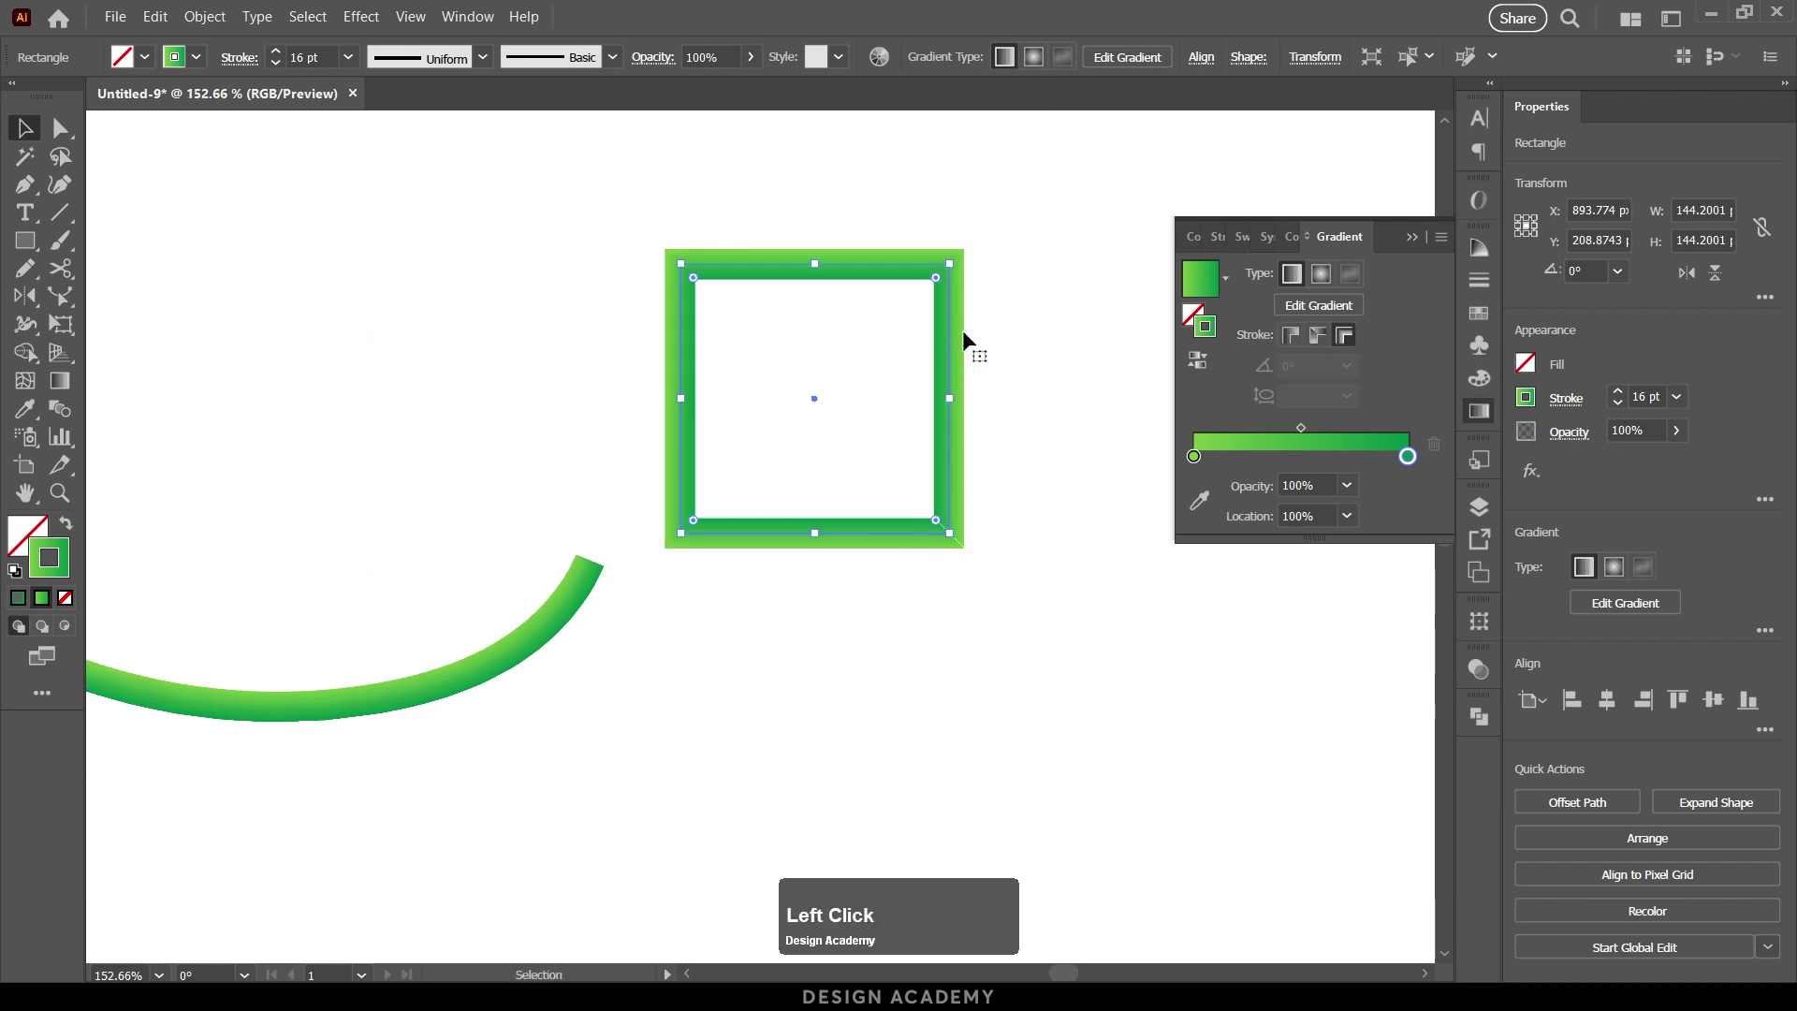
left_click(1045, 363)
Step: Draw a circle about 279 px in diameter over the hand-drawn animal sketch and set its stroke to 1 pt
left_click_drag(827, 312, 975, 341)
left_click_drag(1100, 439, 1234, 538)
left_click_drag(1167, 556, 1093, 630)
left_click_drag(1087, 489, 844, 487)
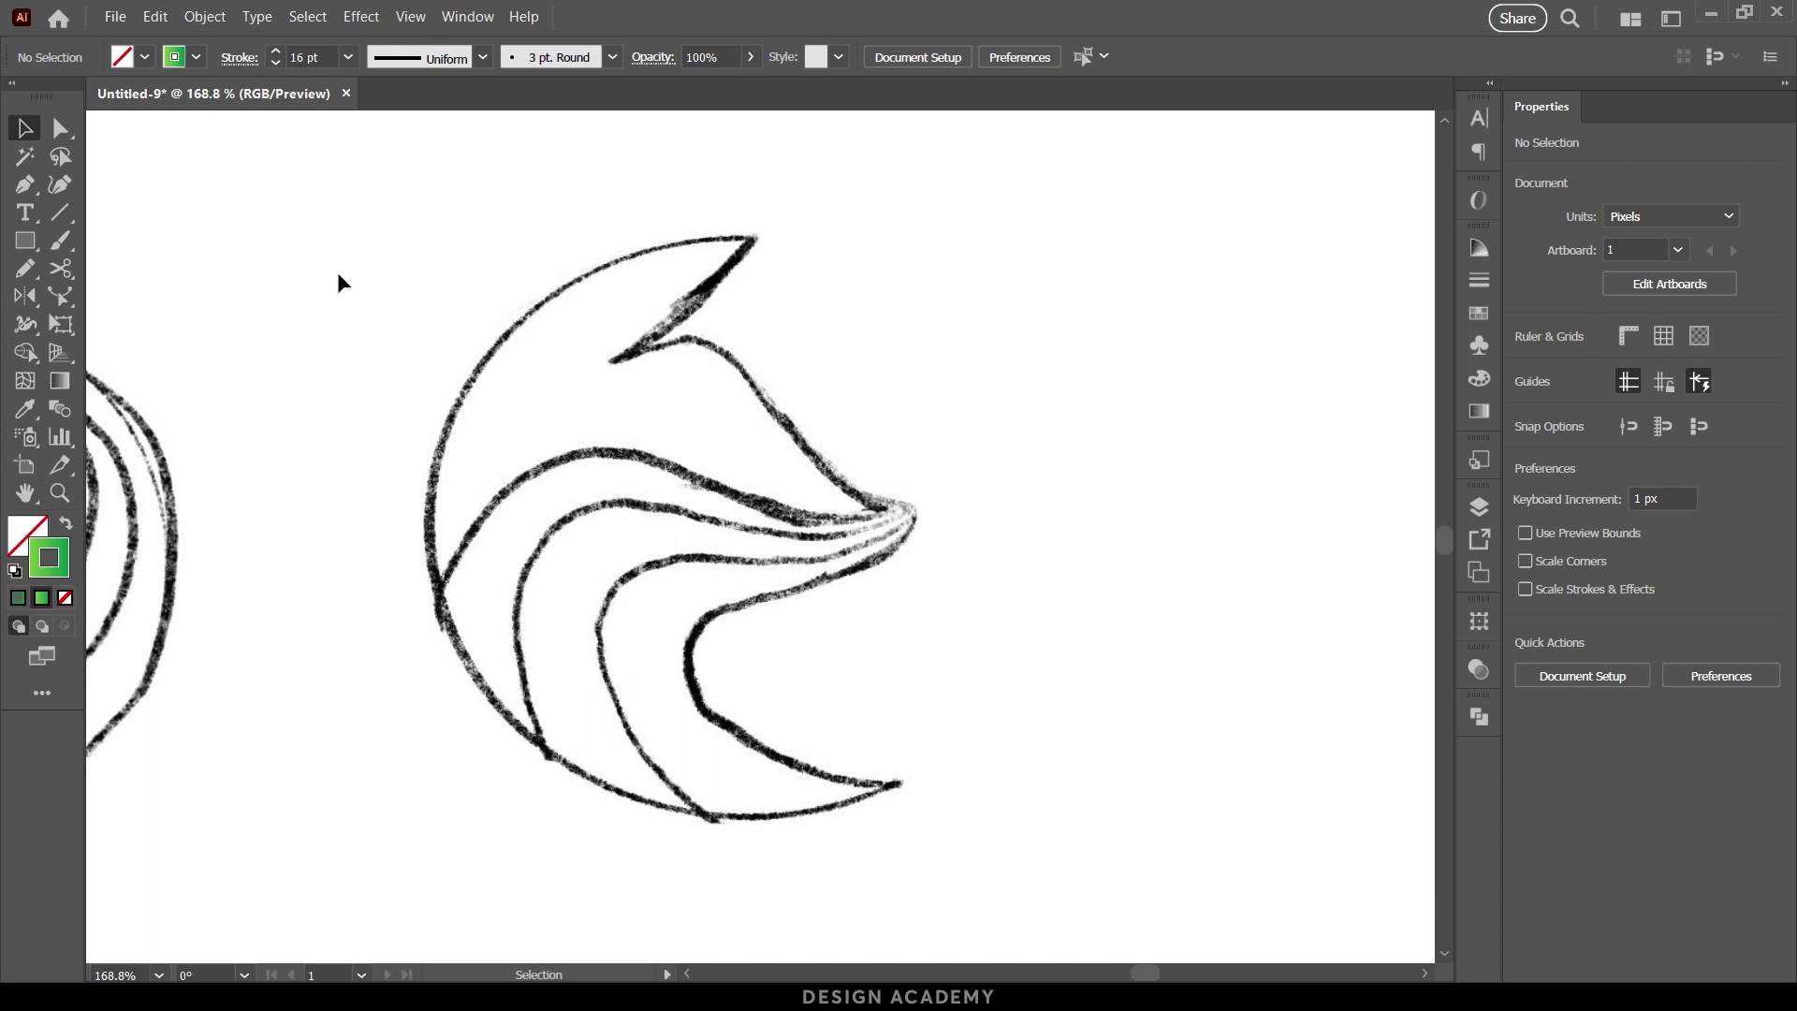
left_click_drag(31, 248, 127, 294)
left_click_drag(436, 248, 1010, 613)
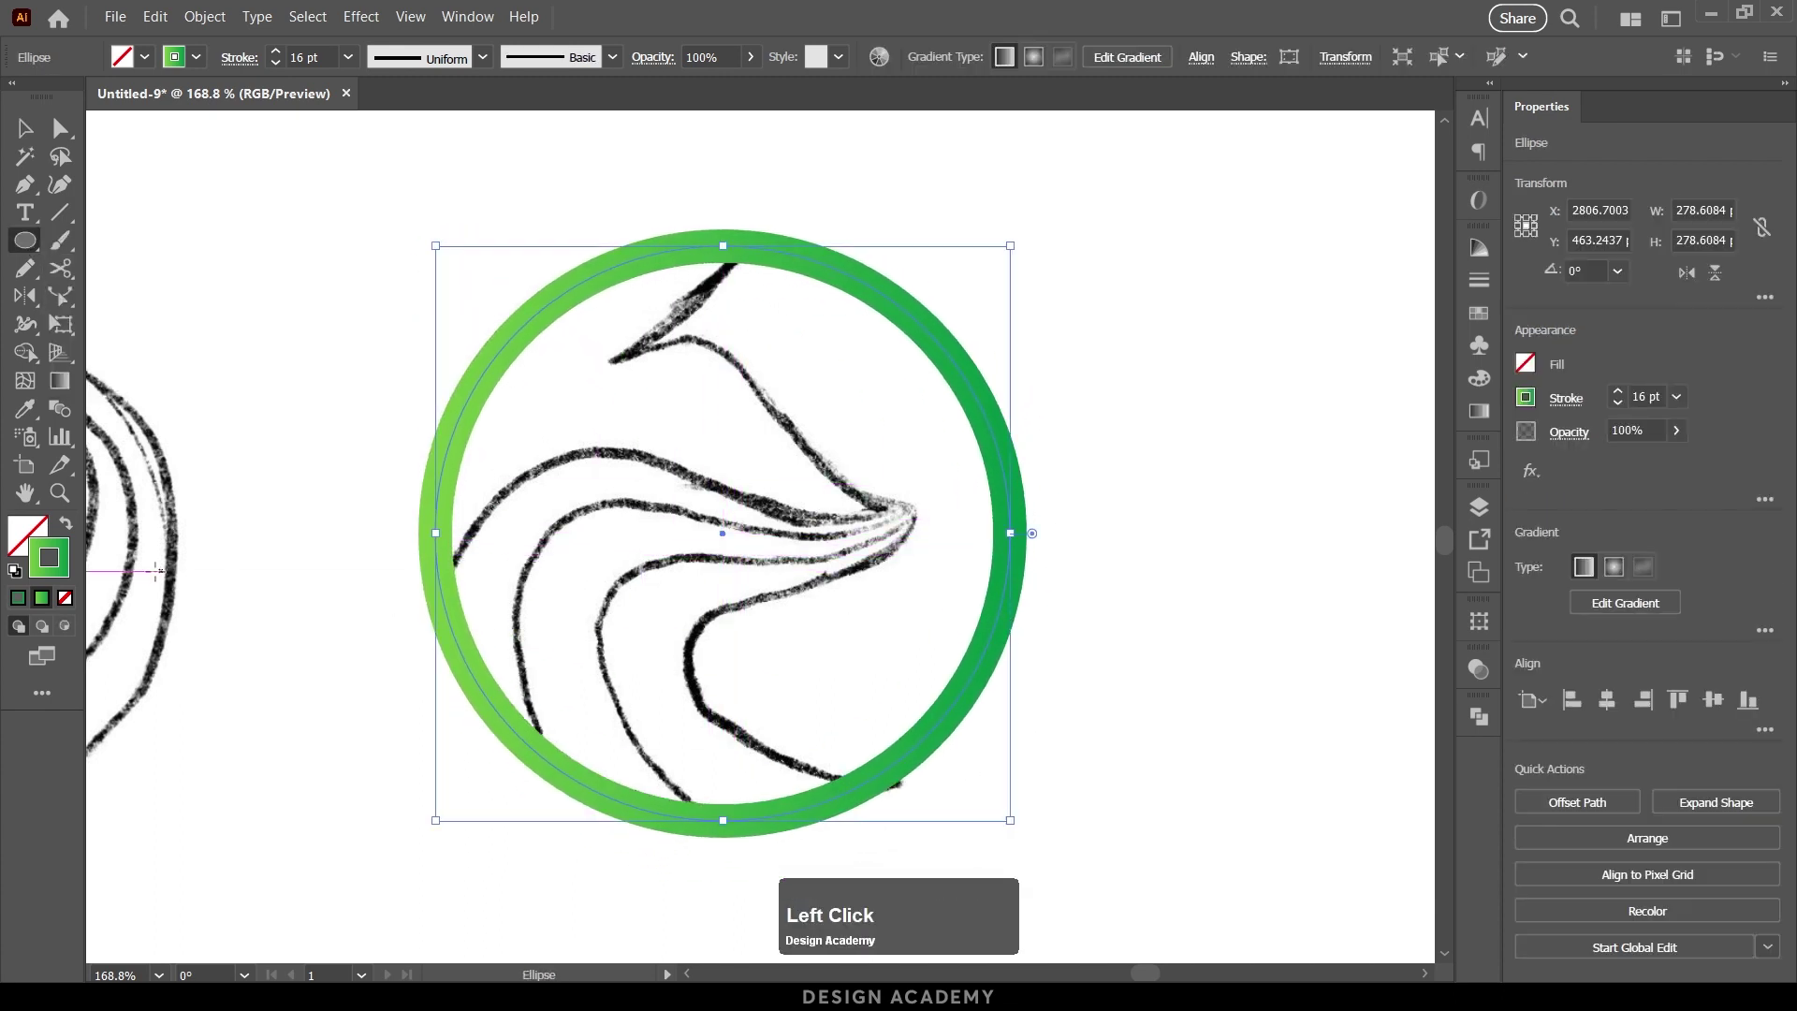
double_click(65, 524)
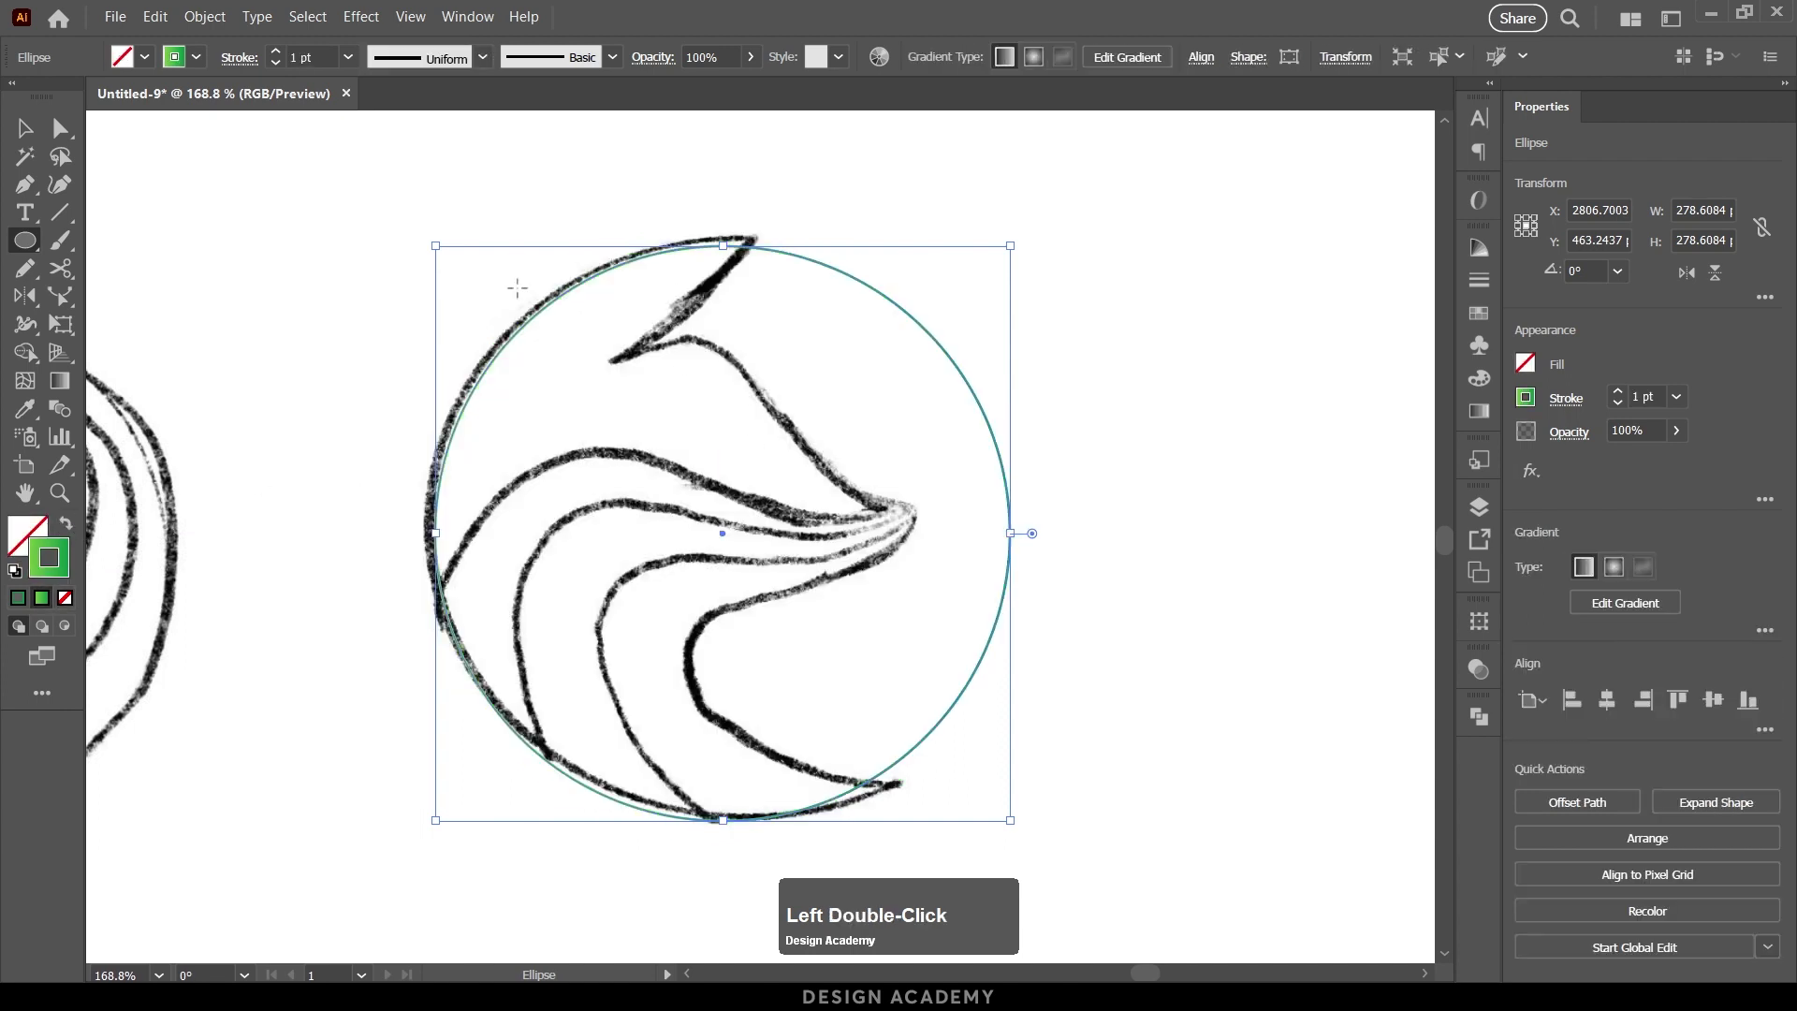
Step: Enlarge the circle to about 281 px to meet the sketch's outer curve and color its stroke red
mouse_move(431, 255)
left_mouse_down()
mouse_move(405, 242)
mouse_move(430, 240)
left_mouse_up()
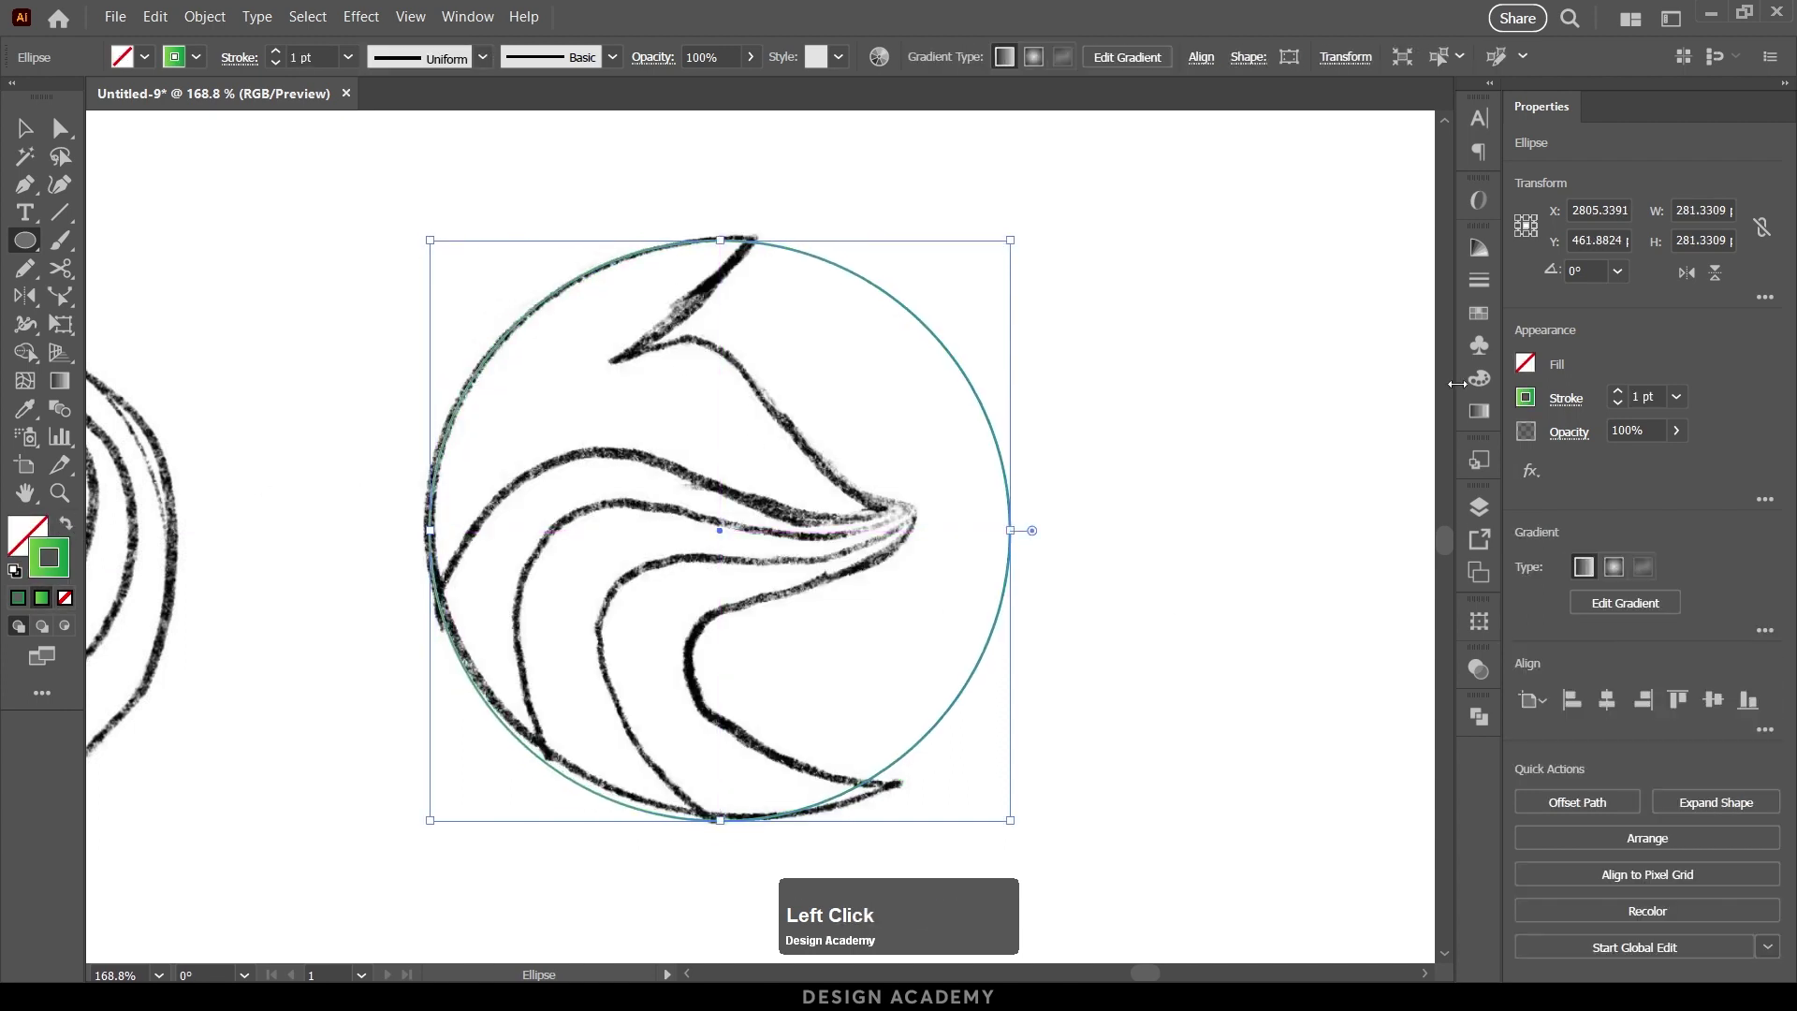
left_click(1525, 397)
left_click(1333, 484)
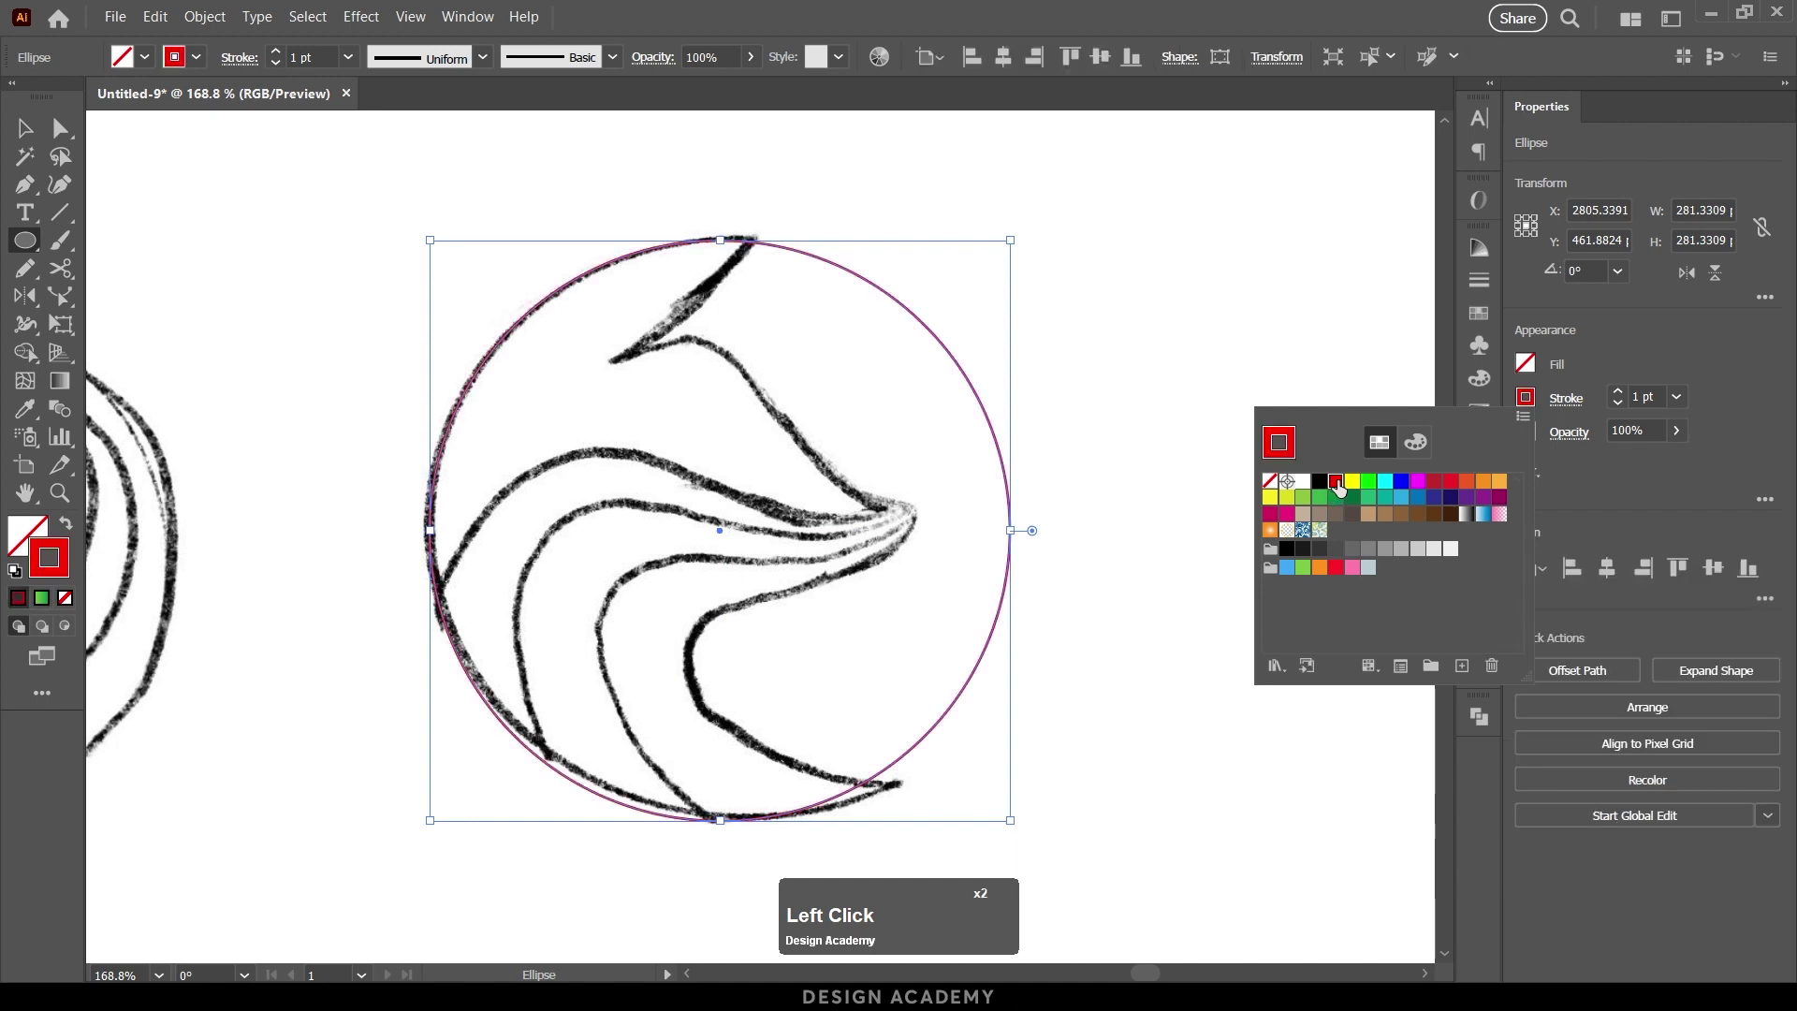
Step: Fine-tune the red circle's size to about 282 px and position it over the sketch's round outline
left_click(25, 131)
left_click_drag(1010, 530, 1028, 530)
left_click_drag(942, 436, 946, 440)
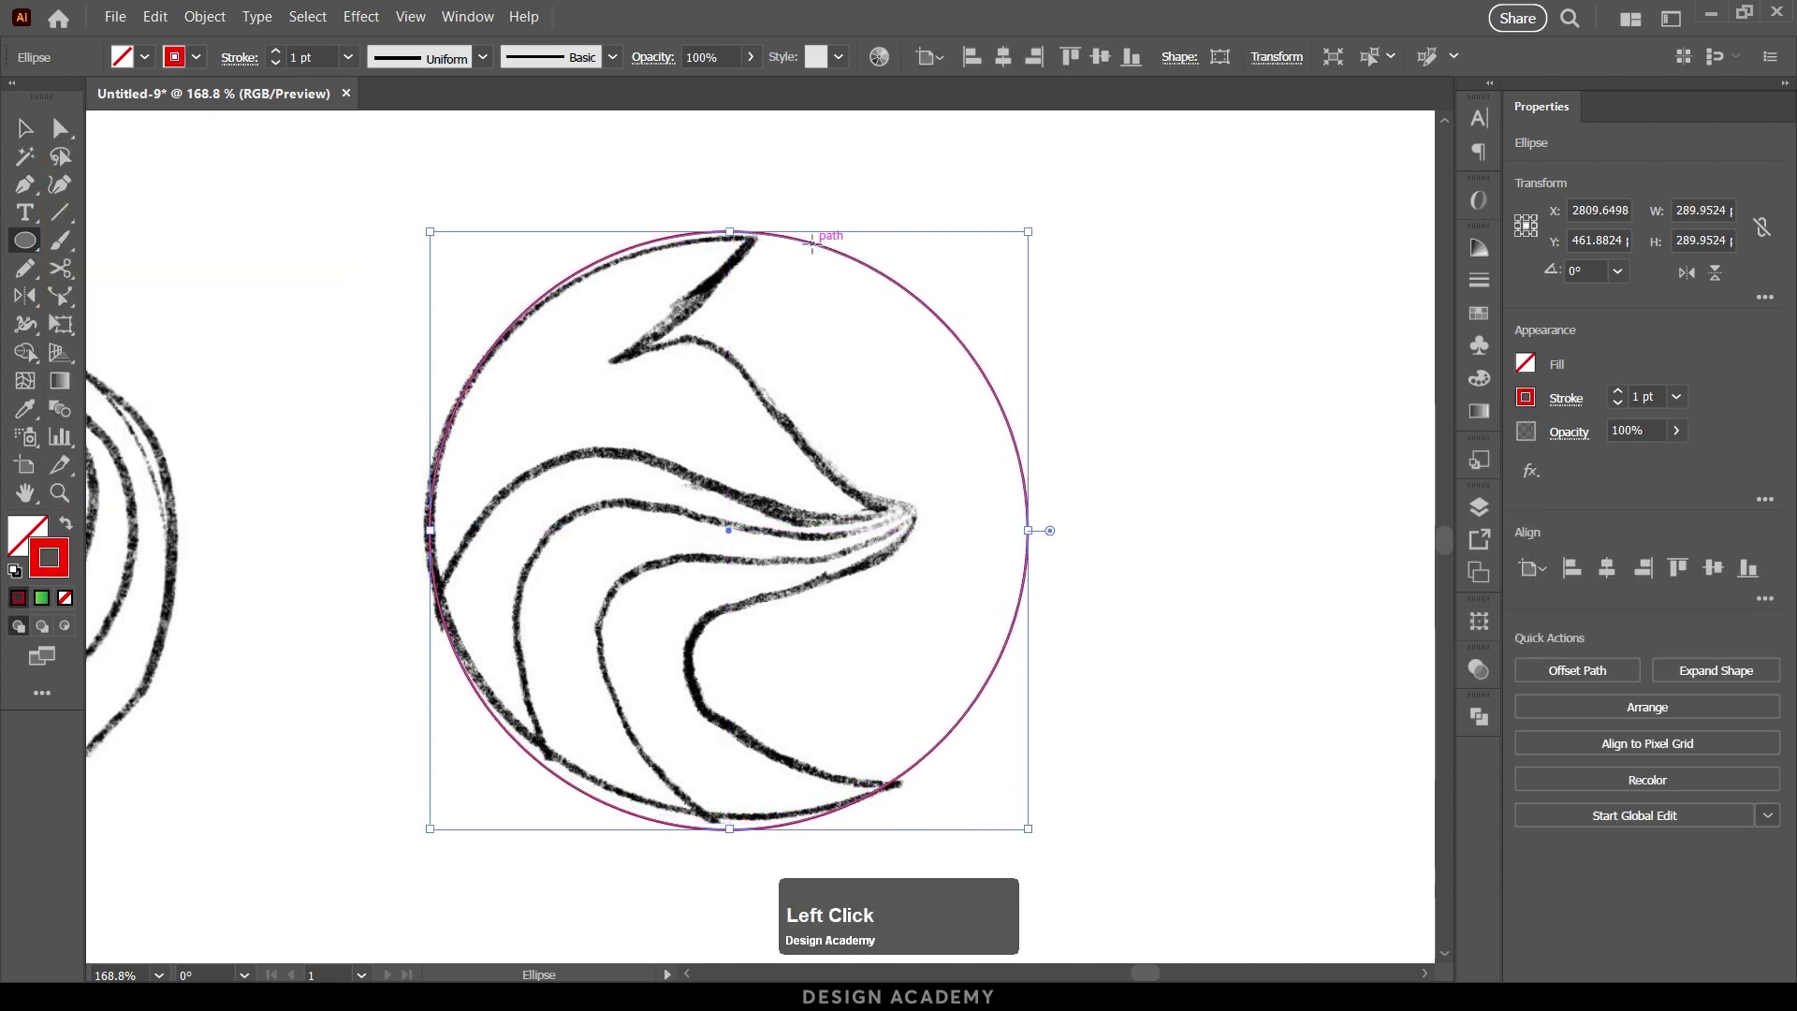
key("v")
left_click_drag(813, 243, 812, 249)
left_click_drag(729, 821, 727, 820)
left_click_drag(443, 473, 437, 474)
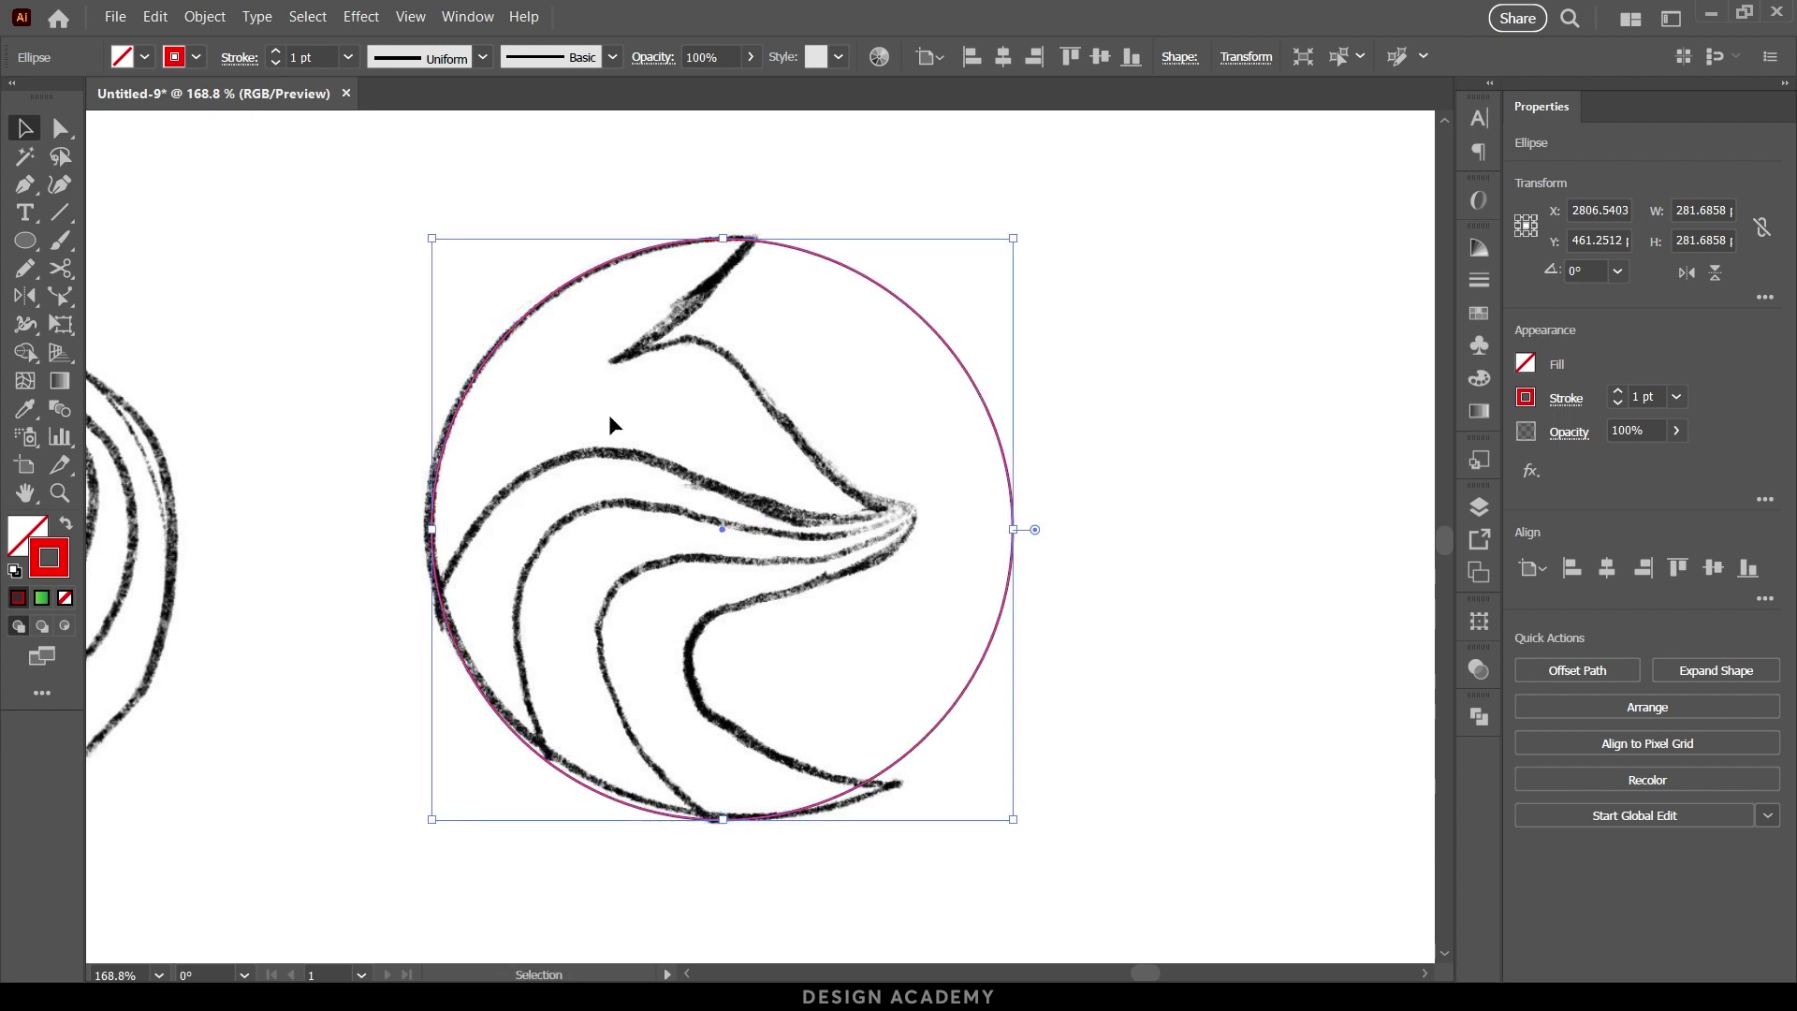
Step: Trace the inner edge of the ear with the Pen tool, from its tip to a corner point at its base
key("p")
left_click_drag(765, 229, 704, 305)
left_click_drag(614, 360, 466, 430)
left_click(613, 360)
Step: Continue the path from the ear's base over the forehead to the tip of the snout
left_click(711, 369, "ctrl")
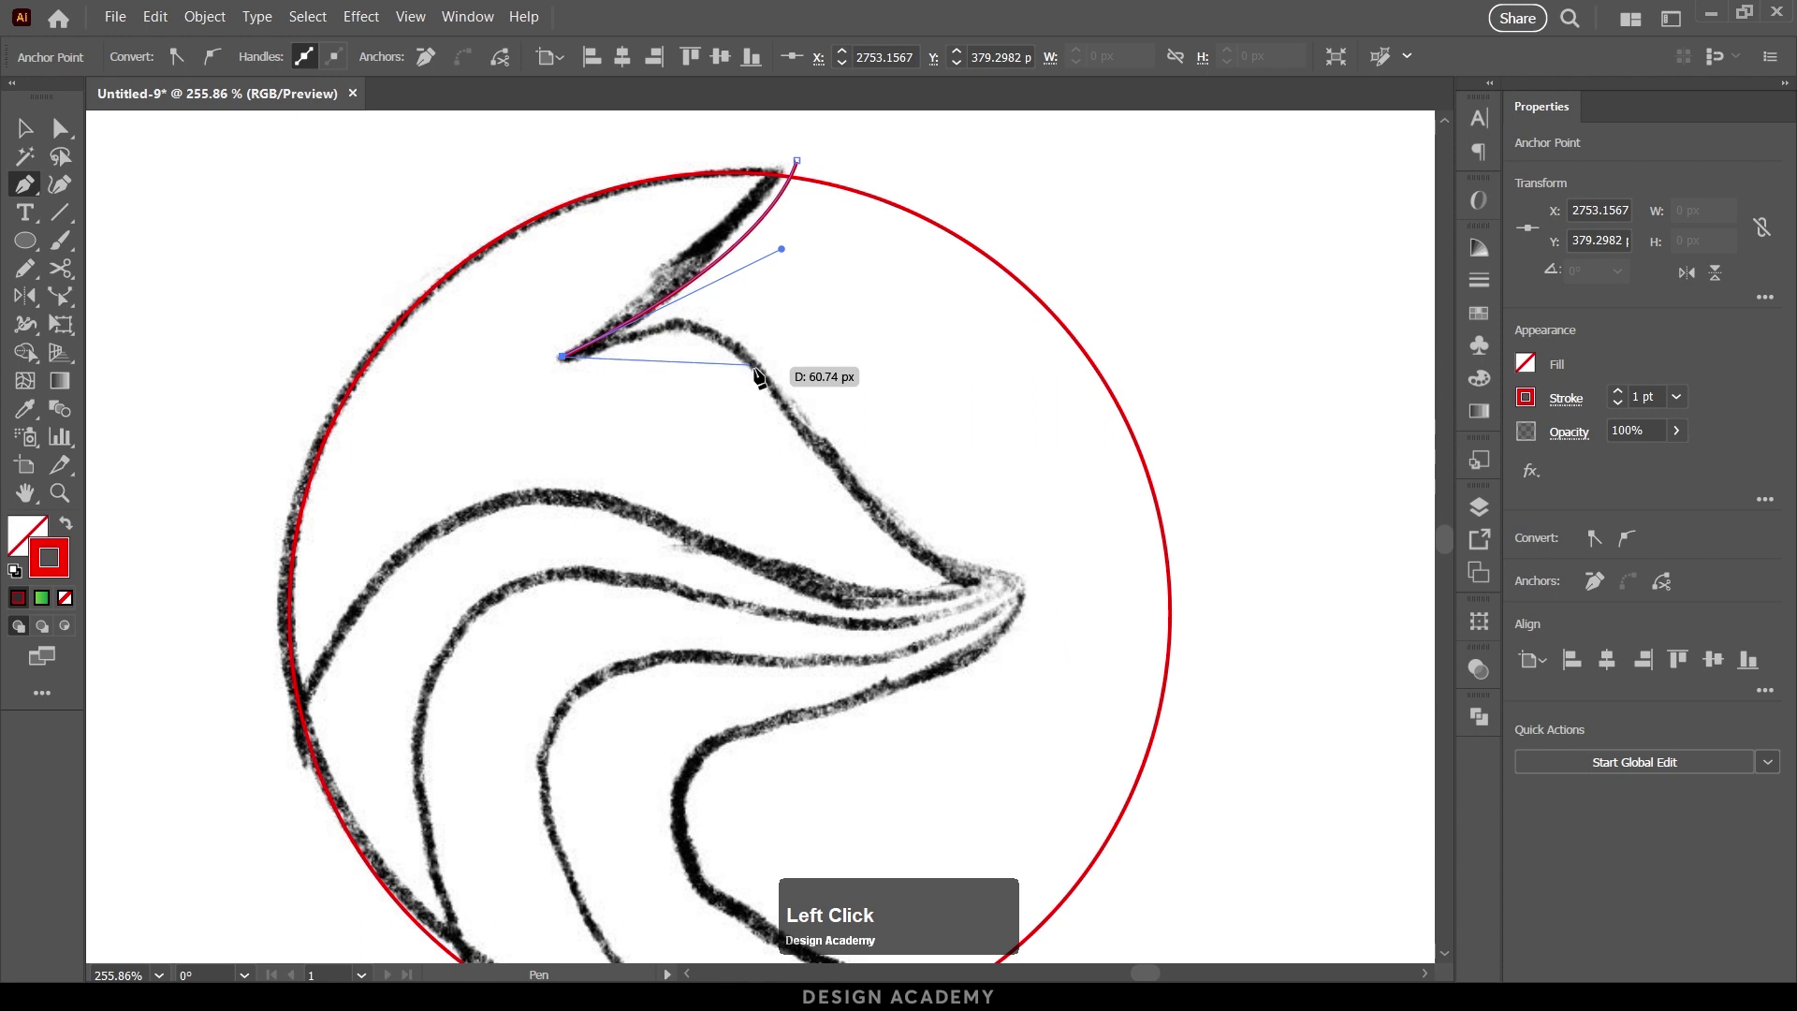
left_click_drag(783, 400, 863, 530)
key("ctrl+z")
key("ctrl+space")
left_click(714, 341, "ctrl")
left_click_drag(736, 350, 814, 432)
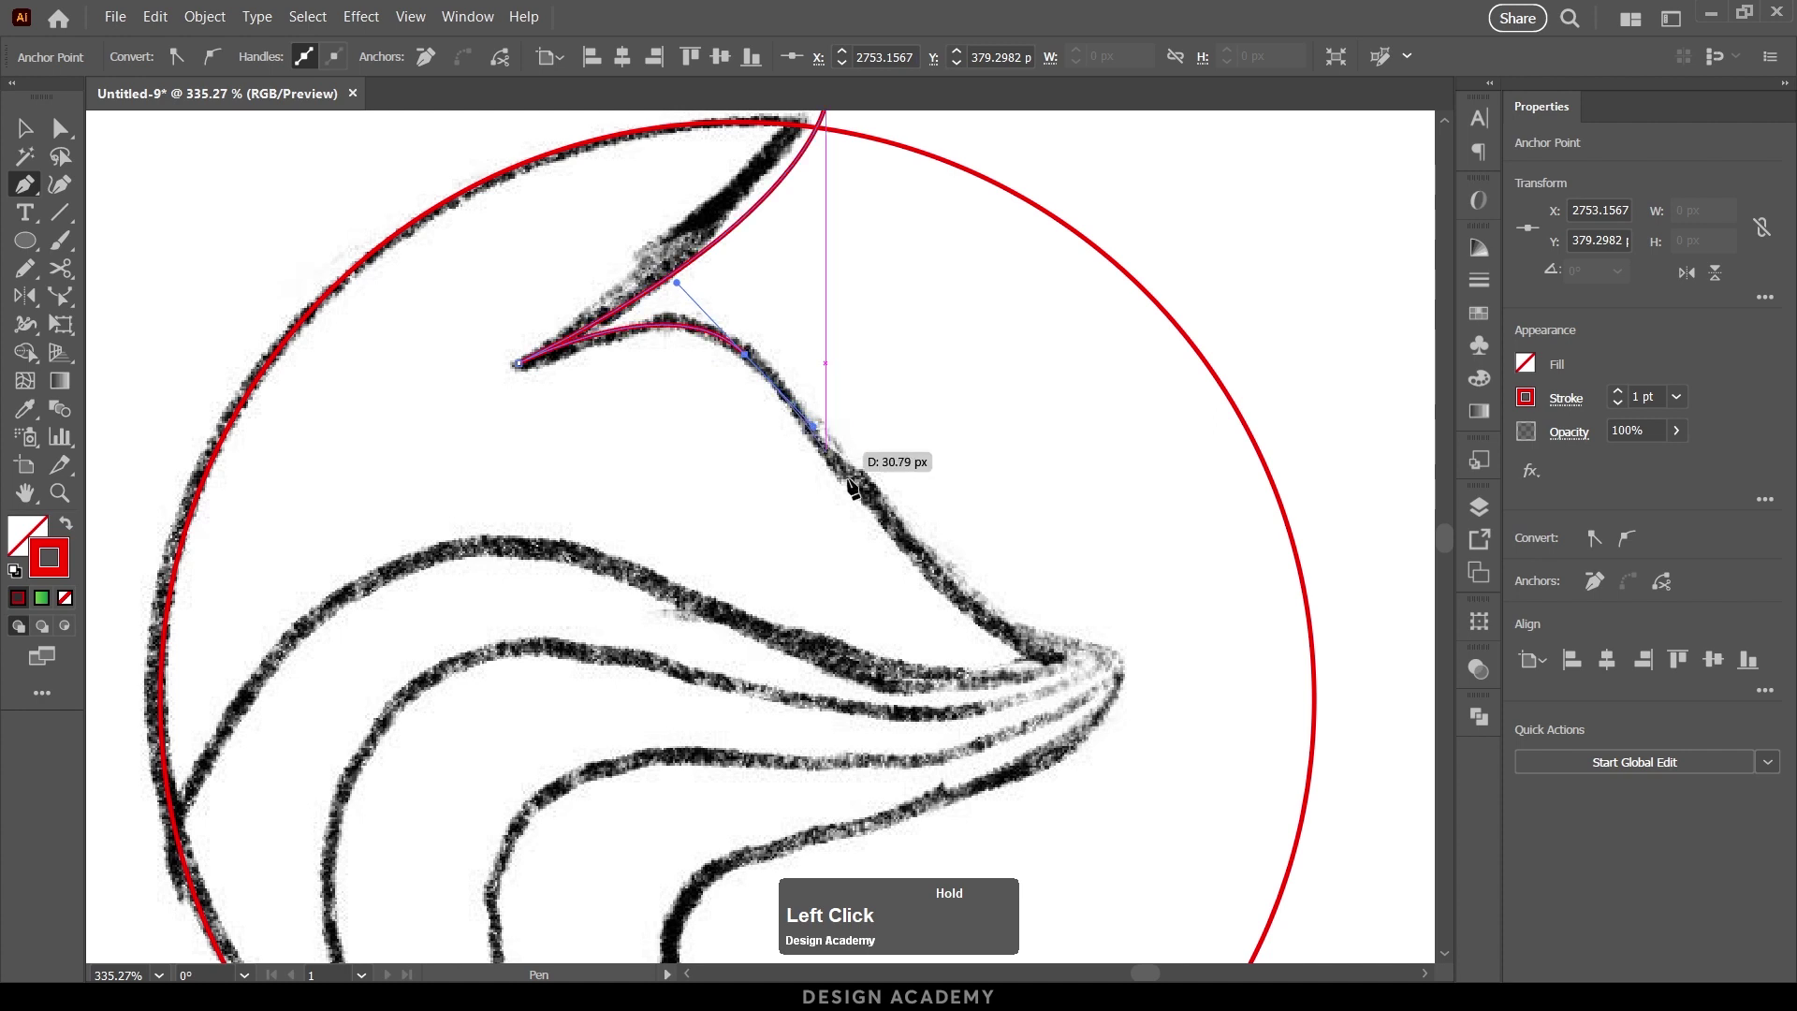
left_click_drag(1118, 656, 1257, 334)
Step: Trace the underside of the snout and shorten the handle at its tip to sharpen the curve
key("space")
left_click_drag(938, 499, 808, 499)
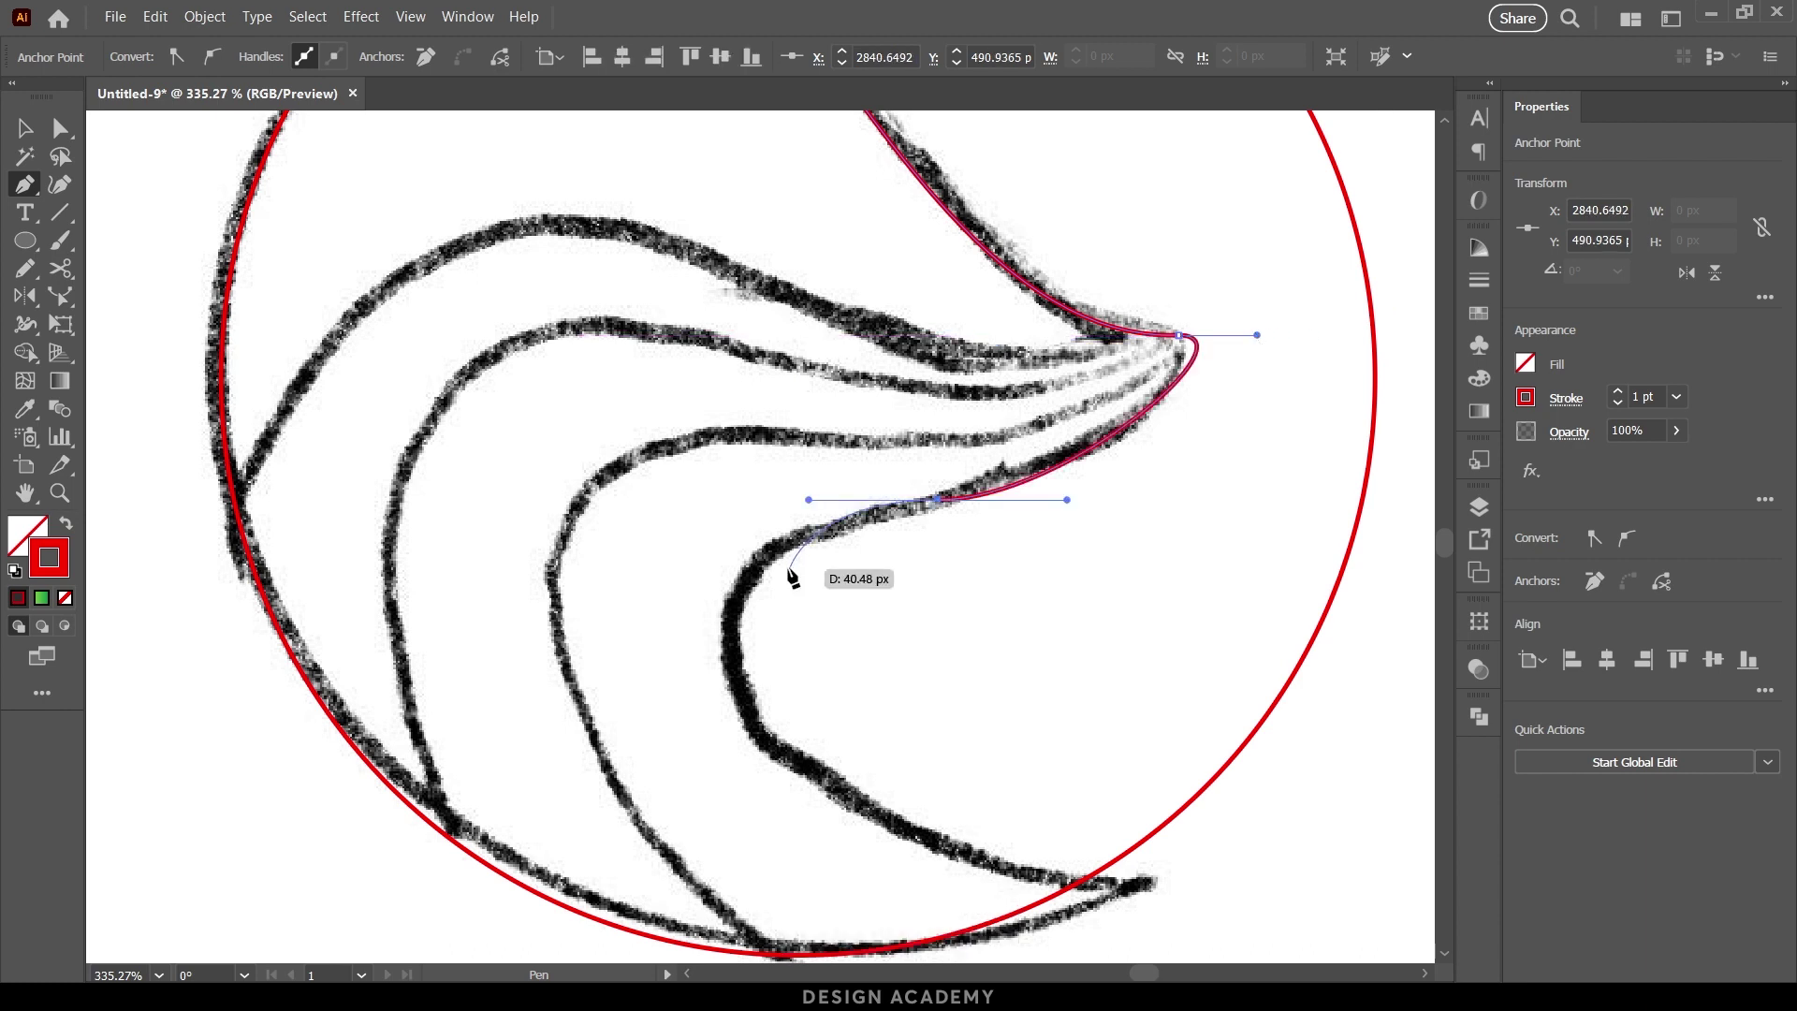
left_click(1250, 335, "alt")
left_click_drag(1248, 337, 1217, 347)
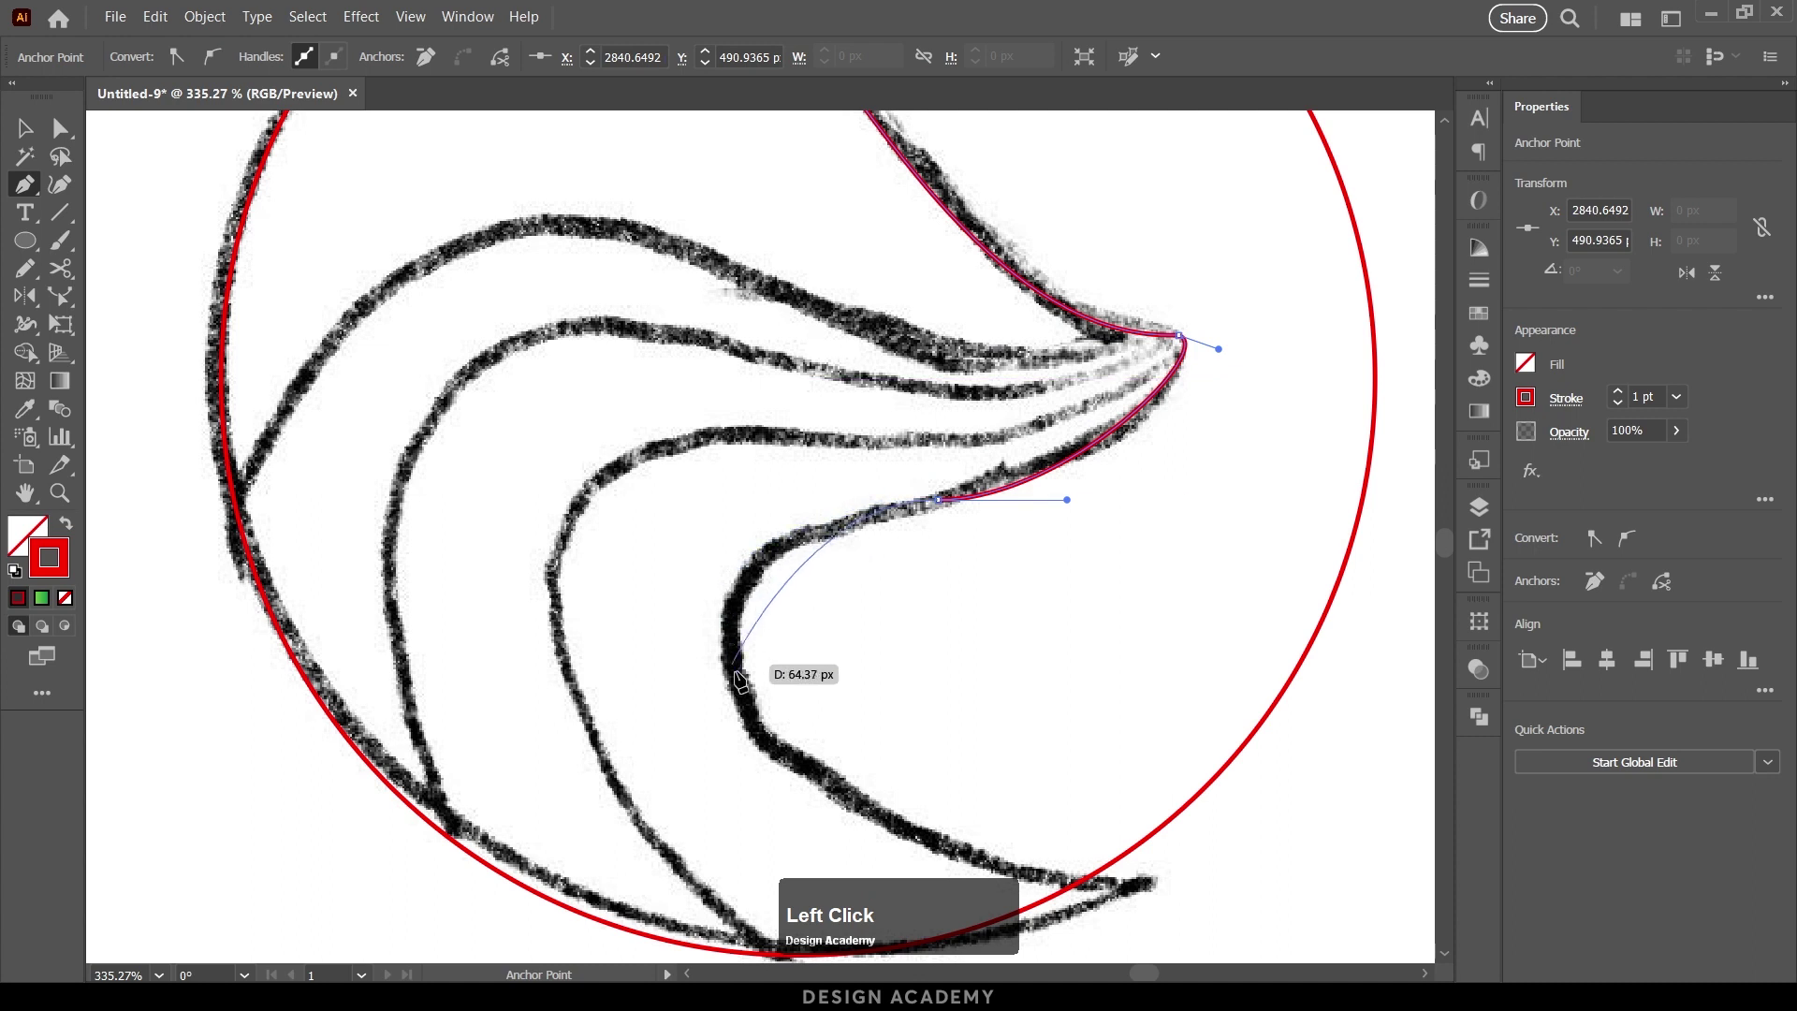
Step: Extend the path around the inner curve to the sketch's lower pointed end and finish it
left_click_drag(769, 744, 876, 874)
key("space")
left_click_drag(823, 681, 811, 393)
left_click(1140, 590)
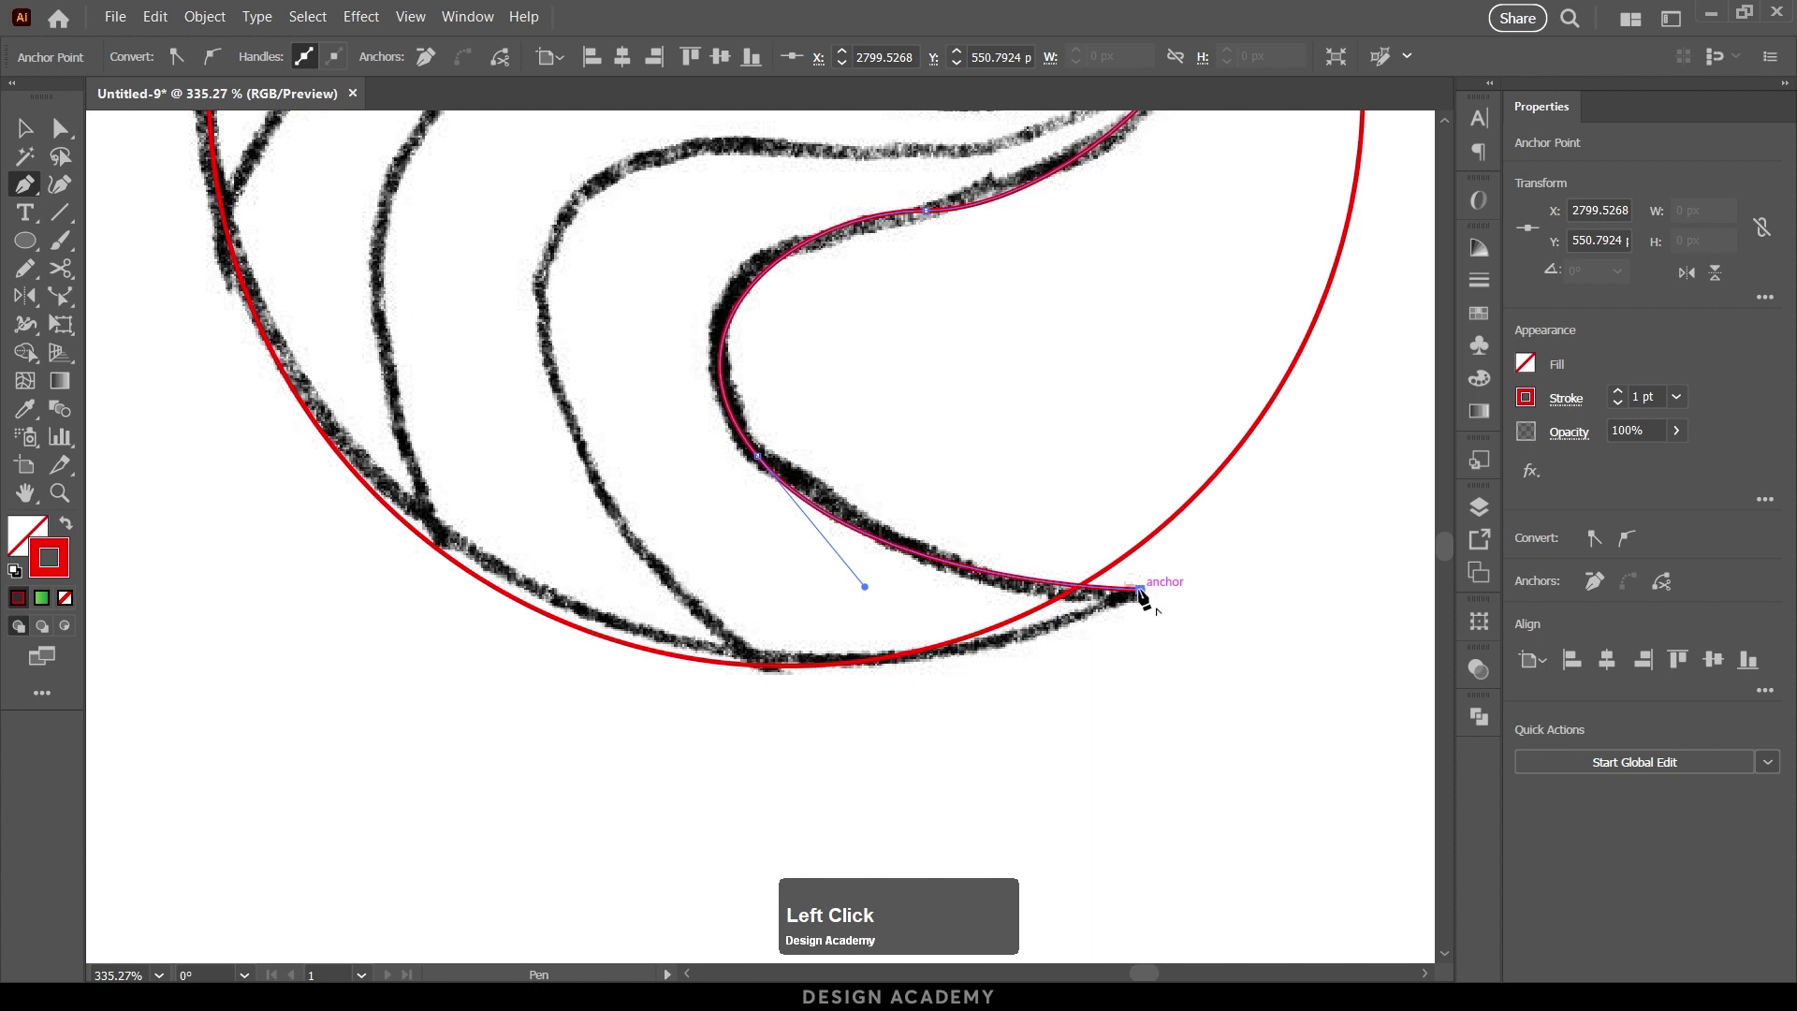
left_click(1108, 665, "ctrl")
Step: Place a four-point pen path along the lowest inner line, from the snout tip to past the circle
left_click_drag(1045, 625, 859, 597)
left_click_drag(939, 513, 1007, 532)
key("p")
left_click(1168, 380)
left_click(905, 440)
left_click(792, 638)
left_click(931, 809)
key("v")
left_click(949, 802)
Step: Place a four-point pen path along the middle inner line, from the snout tip to past the circle
key("p")
mouse_move(1161, 387)
left_mouse_down()
mouse_move(1273, 388)
mouse_move(1184, 391)
left_mouse_up()
key("a")
key("p")
left_click(1182, 363)
left_click(693, 363)
left_click(441, 609)
left_click(481, 918)
Step: Place a three-point pen path along the upper inner line, from the snout tip to past the circle
left_click(1184, 364)
left_click(703, 281)
left_click(287, 671)
Step: Convert the anchor points of the three inner paths to smooth curves and adjust them to follow the sketched lines
key("shift+c")
left_click_drag(781, 612, 709, 519)
left_click_drag(572, 610, 679, 786)
left_click_drag(1179, 533, 1244, 520)
scroll(1385, 545, "up", 5)
key("a")
scroll(1146, 511, "down", 5)
left_click_drag(918, 573, 803, 528)
scroll(1119, 573, "up", 1)
key("shift+c")
left_click_drag(806, 658, 813, 481)
left_click_drag(747, 691, 756, 685)
left_click_drag(812, 598, 721, 477)
left_click_drag(1161, 439, 1111, 484)
key("a")
left_click_drag(1011, 412, 1025, 410)
key("shift+c")
left_click_drag(1025, 410, 812, 338)
scroll(812, 338, "down", 1)
key("v")
left_click(637, 681)
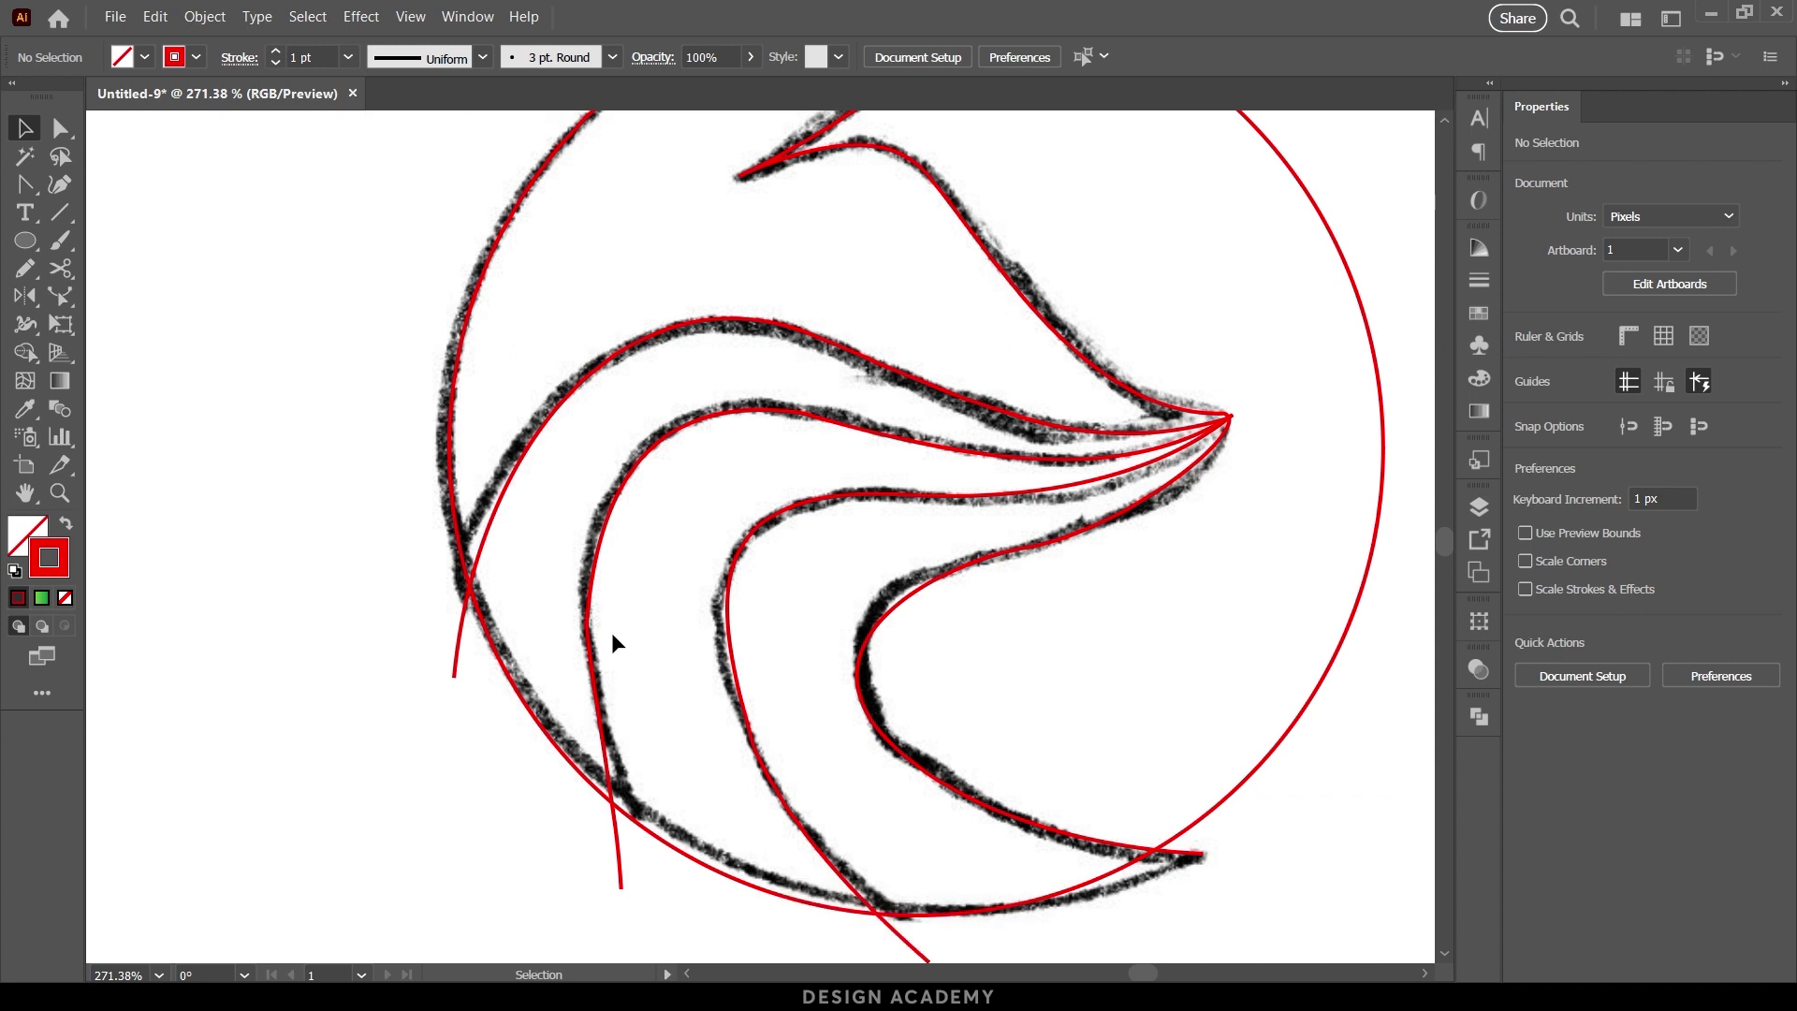
Step: Smooth the middle inner path along its curve with the Smooth tool so it follows the sketched line
left_click(610, 541)
key("b")
left_click(29, 270)
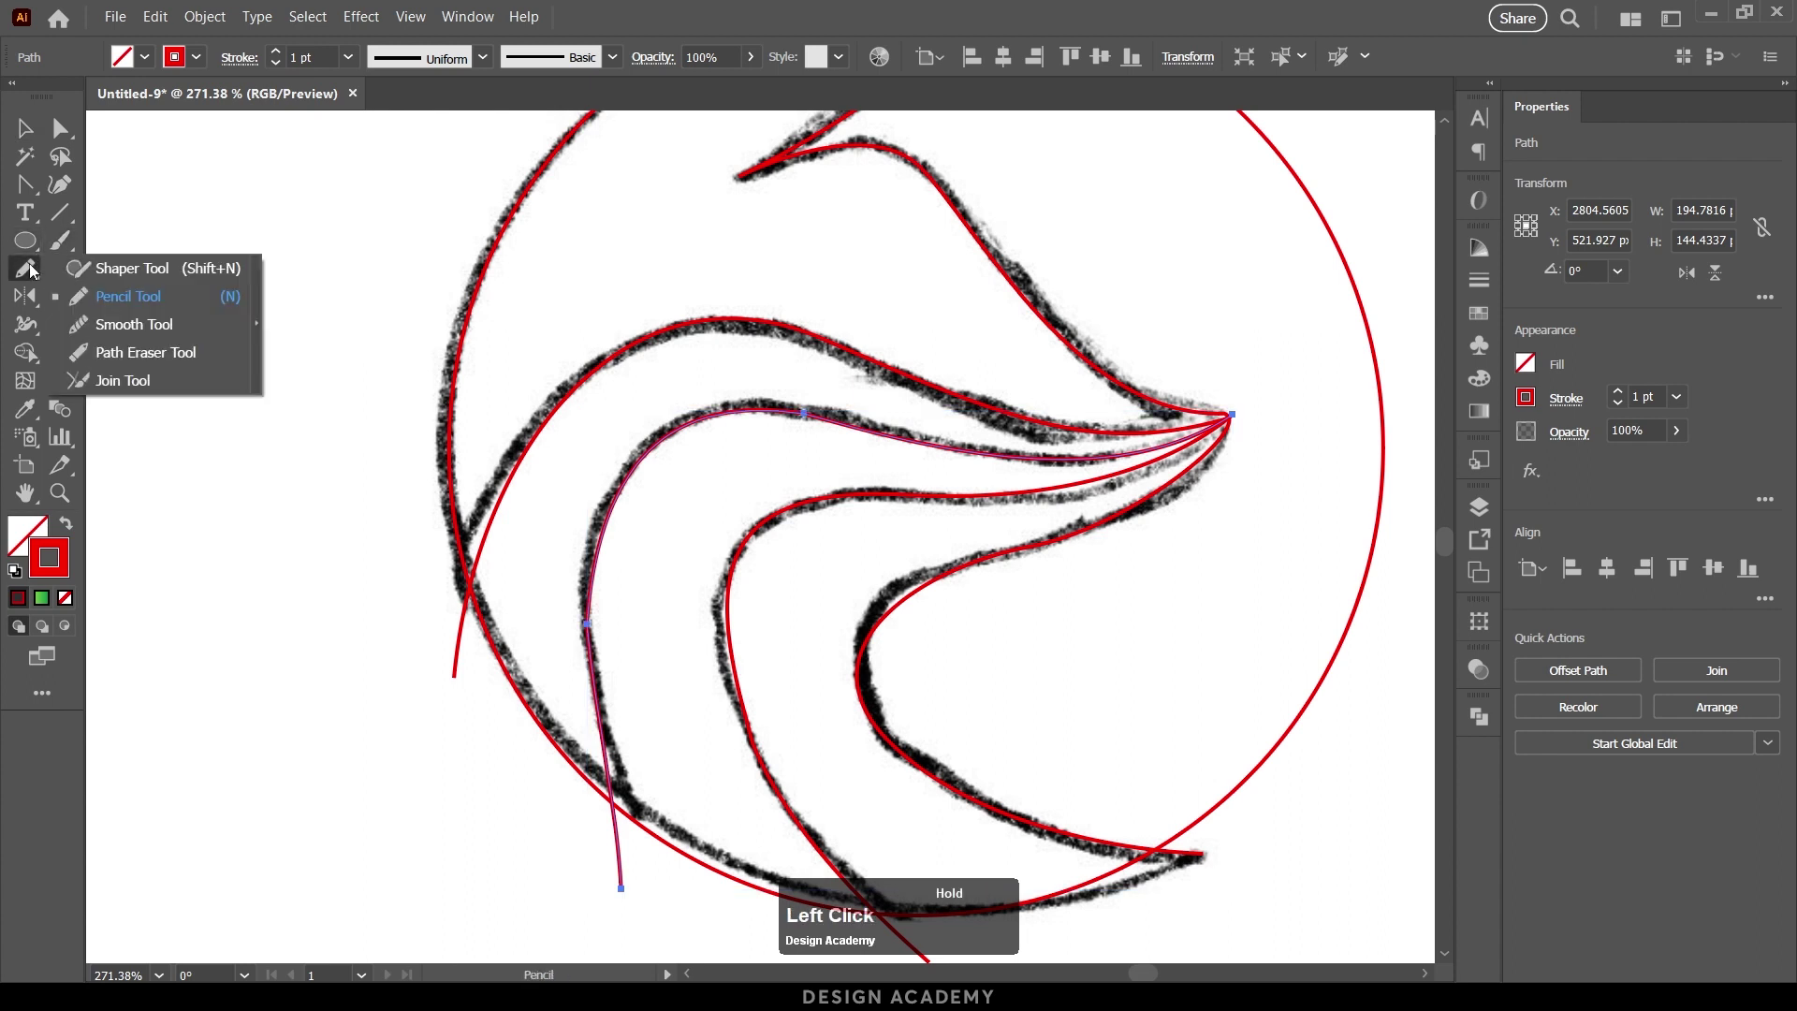
left_click(122, 326)
key("b")
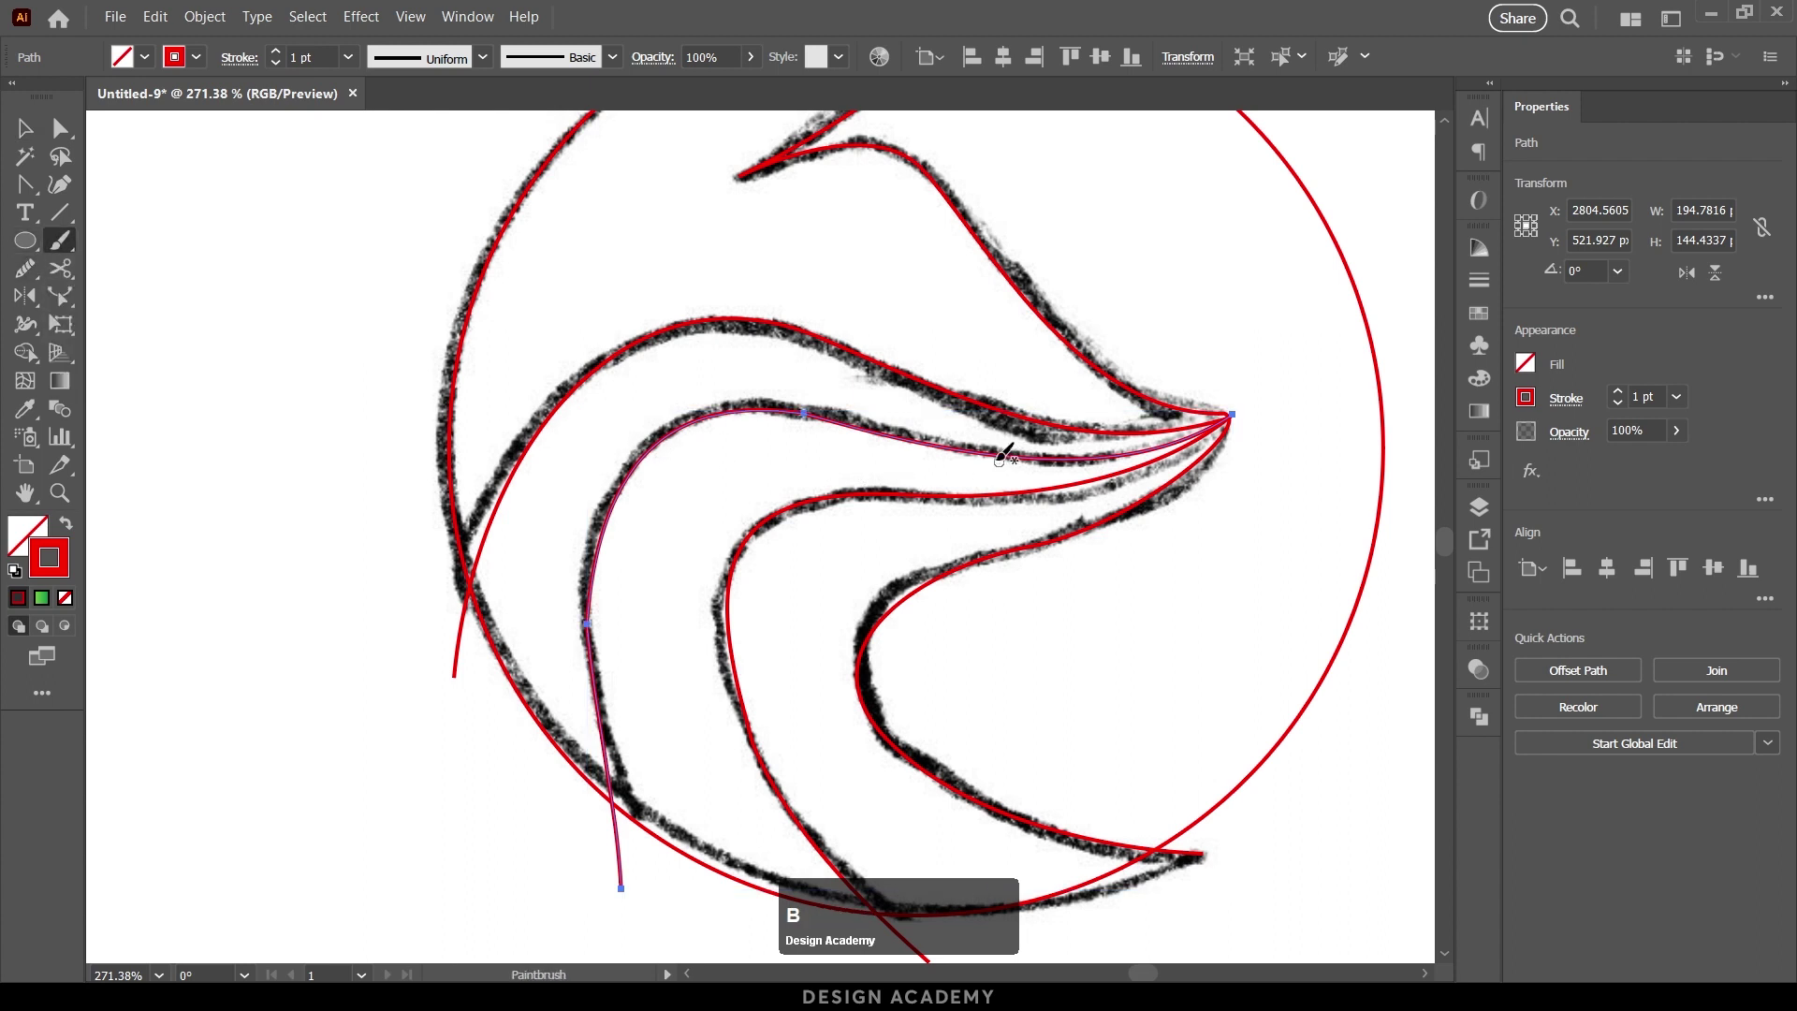
left_click_drag(1005, 456, 763, 411)
left_click_drag(591, 630, 591, 633)
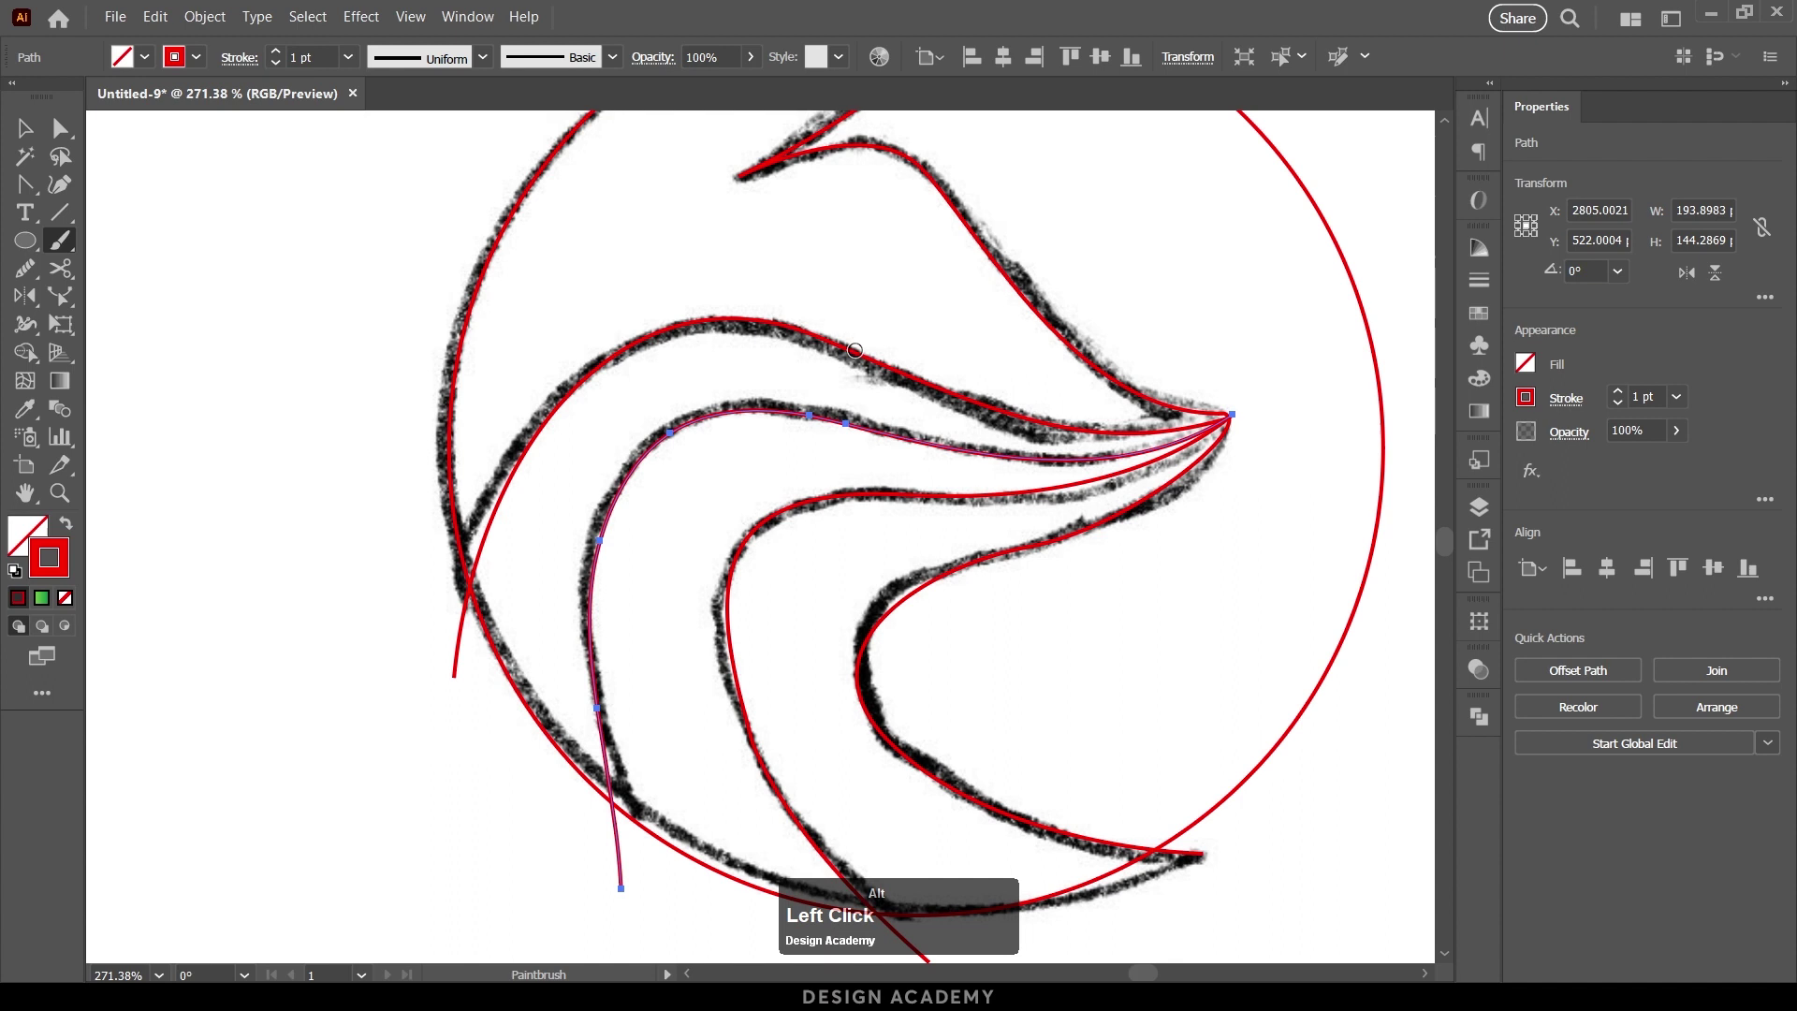
Step: Smooth the lowest inner path around its bend with the Smooth tool
key("v")
left_click(861, 498)
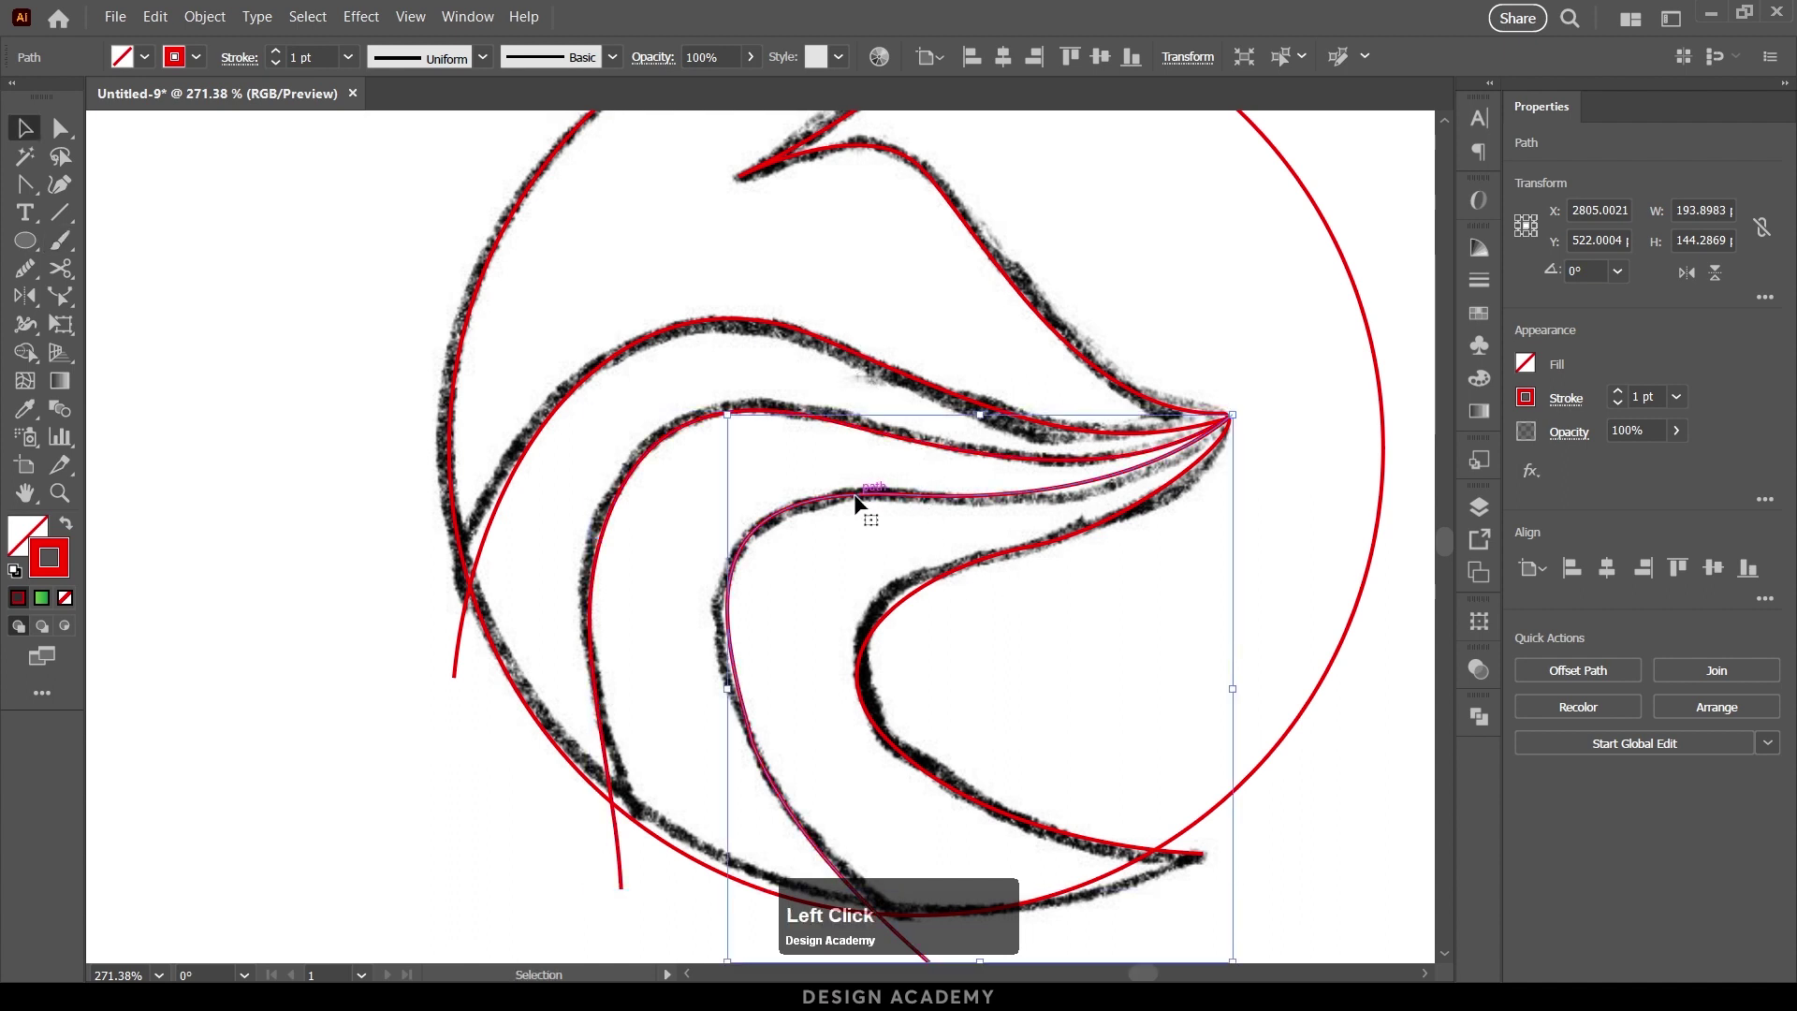
key("b")
mouse_move(801, 505)
left_mouse_down()
mouse_move(699, 625)
mouse_move(722, 703)
left_mouse_up()
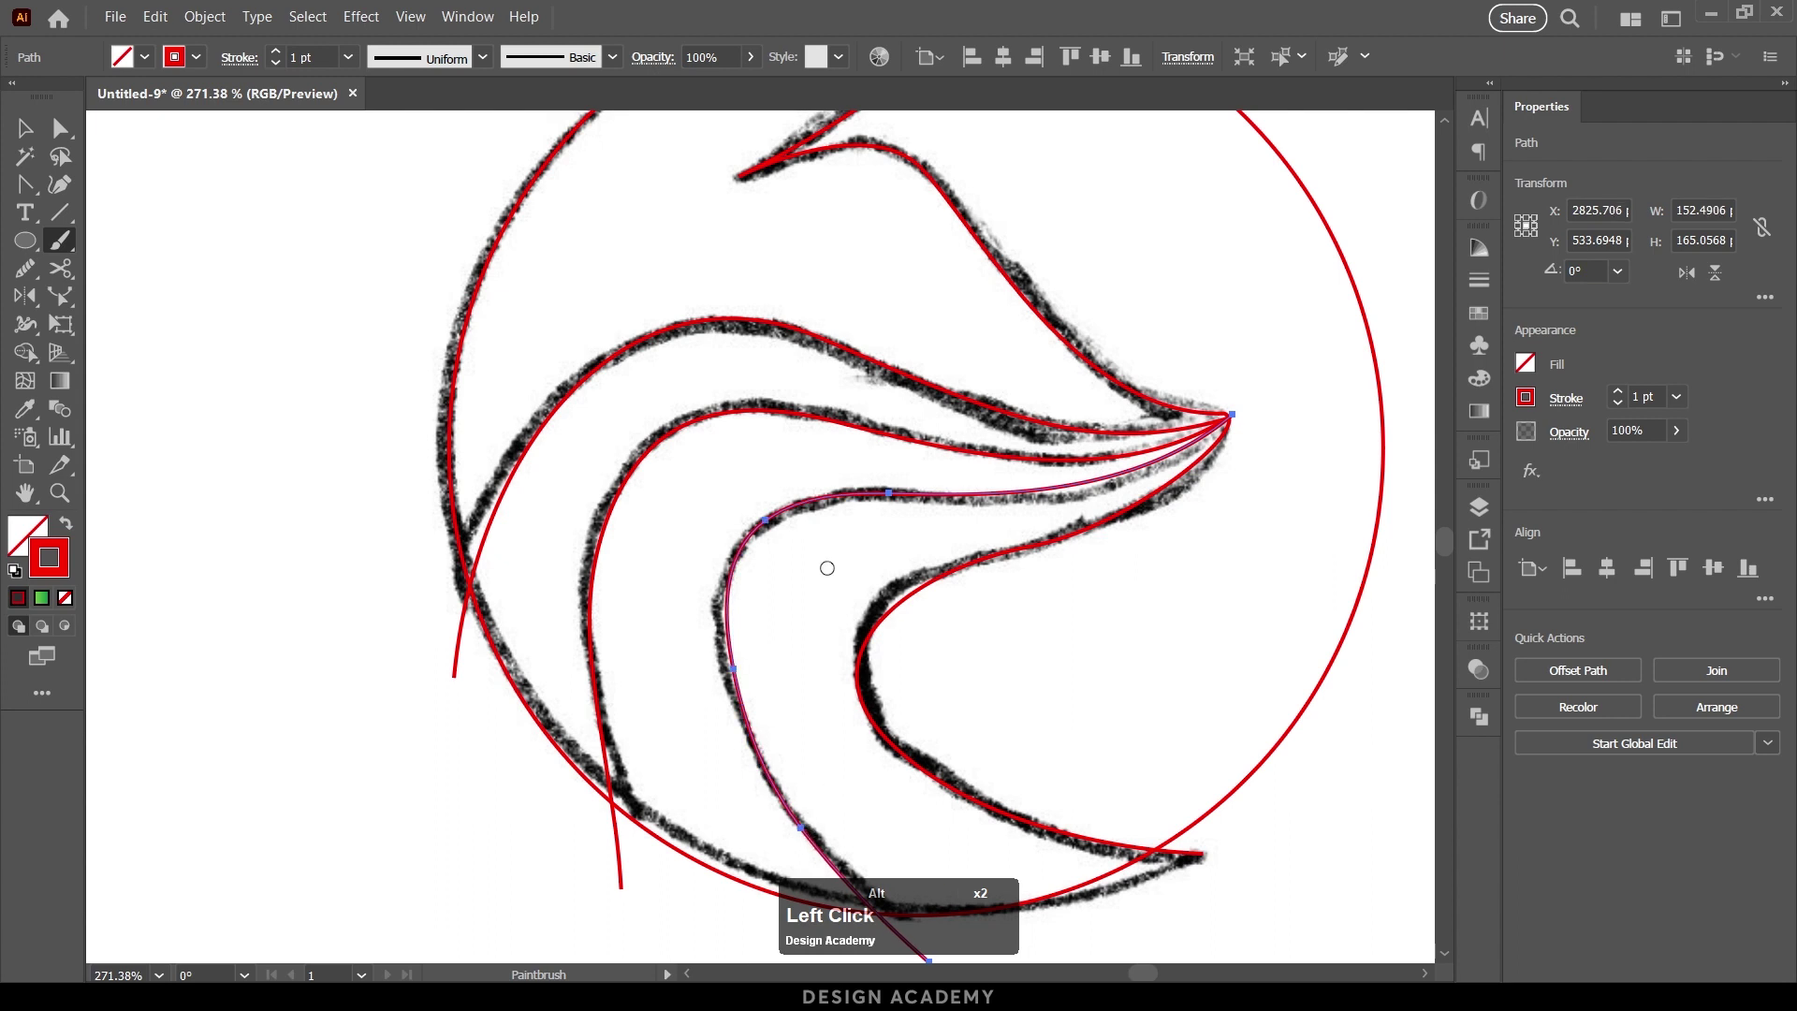
Step: Smooth the upper inner path over its arch with the Smooth tool, and clear the selection
key("v")
left_click(709, 325)
key("b")
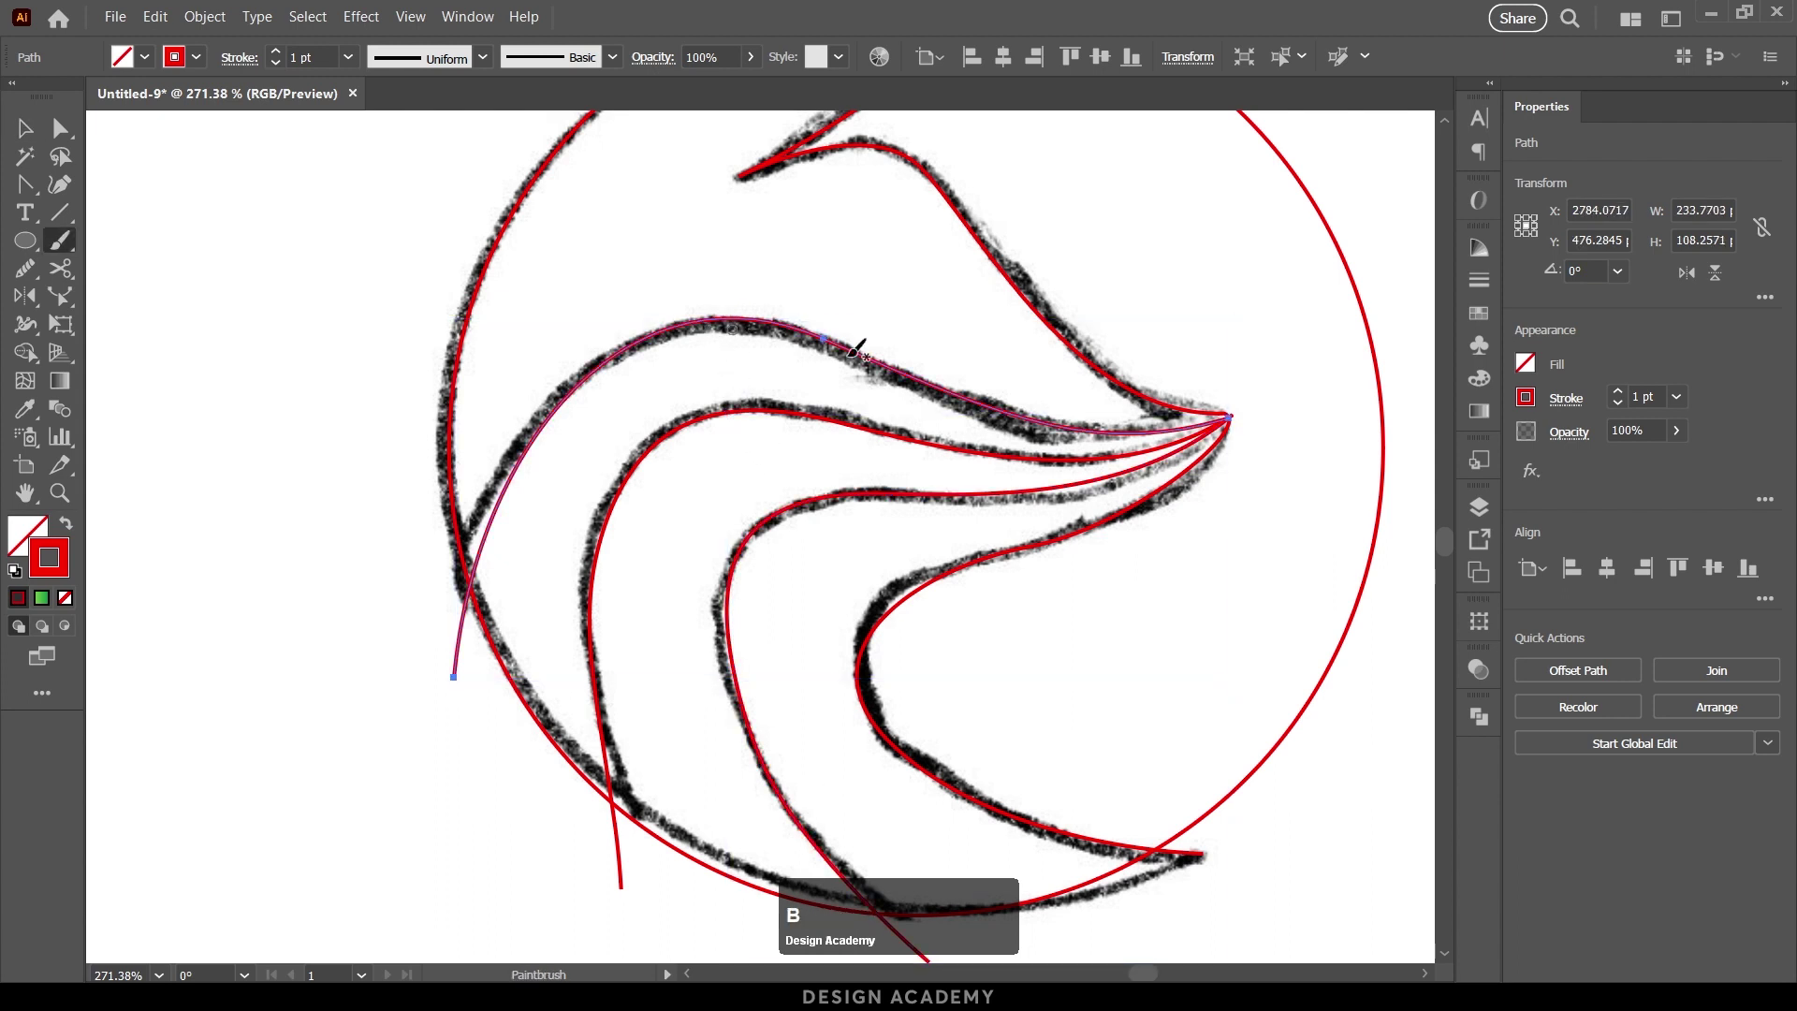
left_click_drag(838, 347, 622, 297)
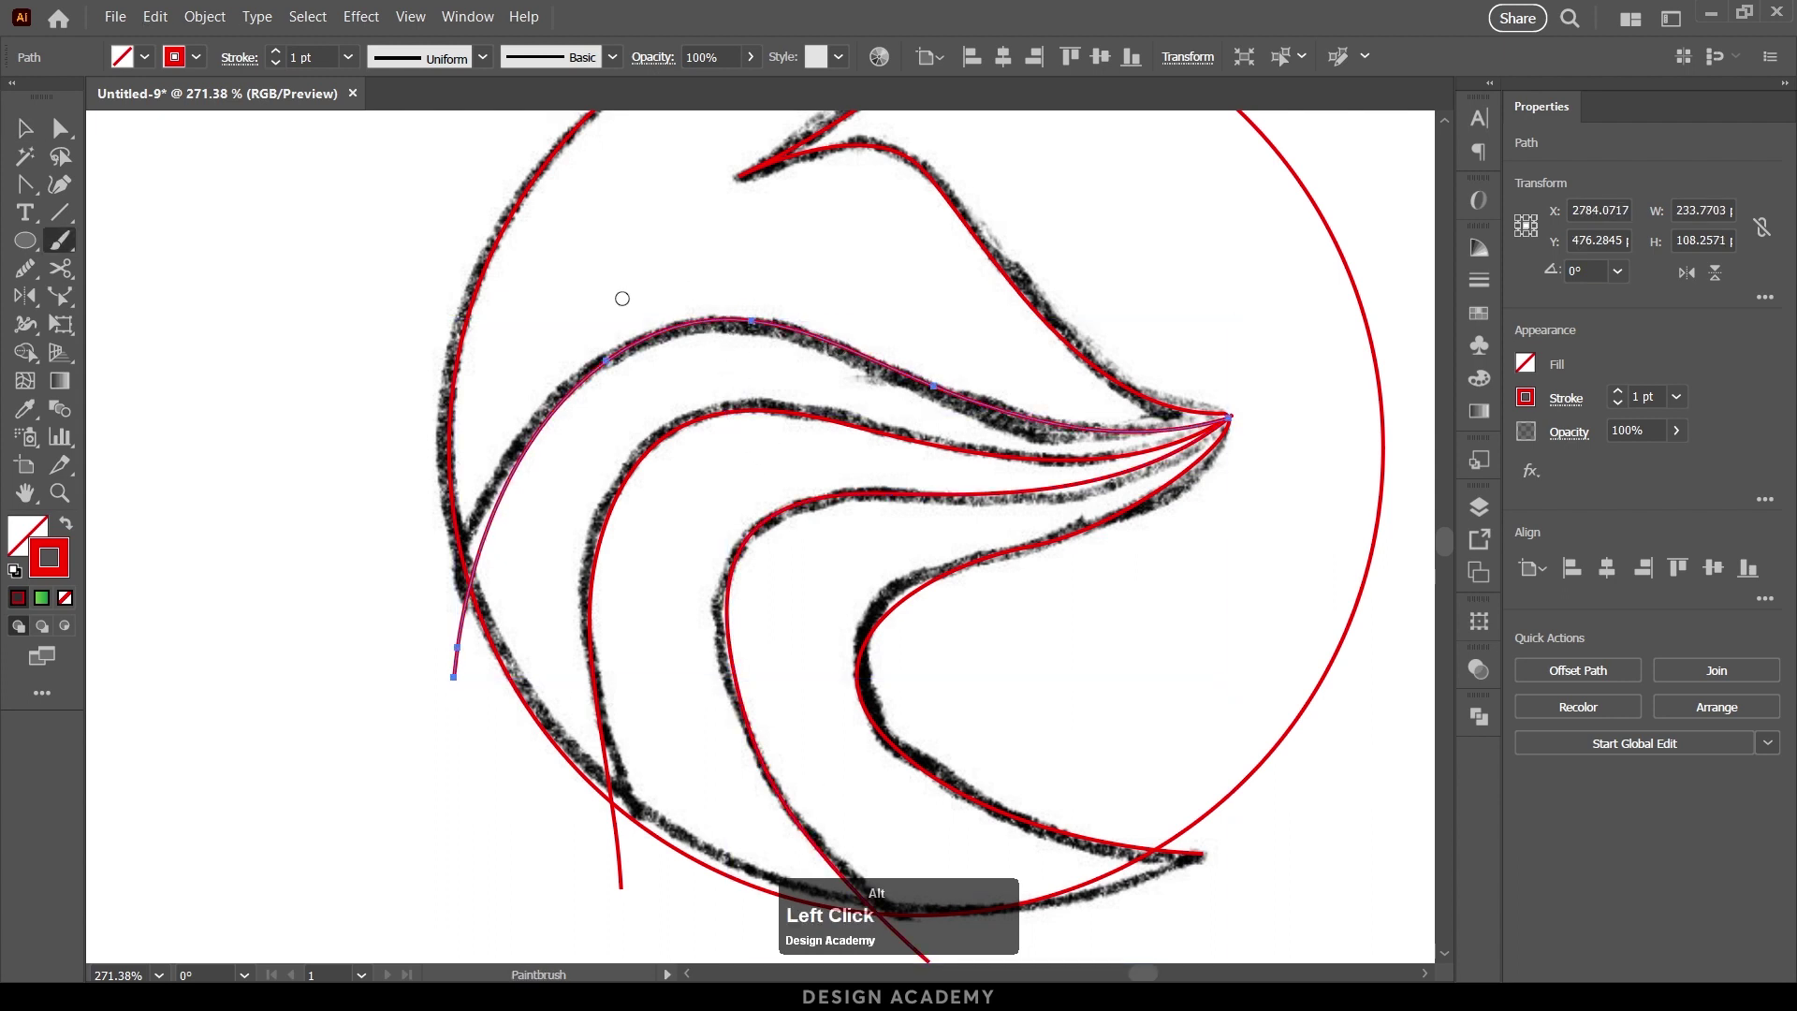
key("v")
left_click(644, 278)
Step: Select all traced paths and use Shape Builder to remove the circle area outside the head and the line ends overhanging the circle
key("ctrl+space")
left_click_drag(880, 290, 730, 253)
left_click_drag(1223, 547, 1220, 604)
mouse_move(1300, 772)
left_mouse_down()
mouse_move(987, 609)
mouse_move(479, 176)
left_mouse_up()
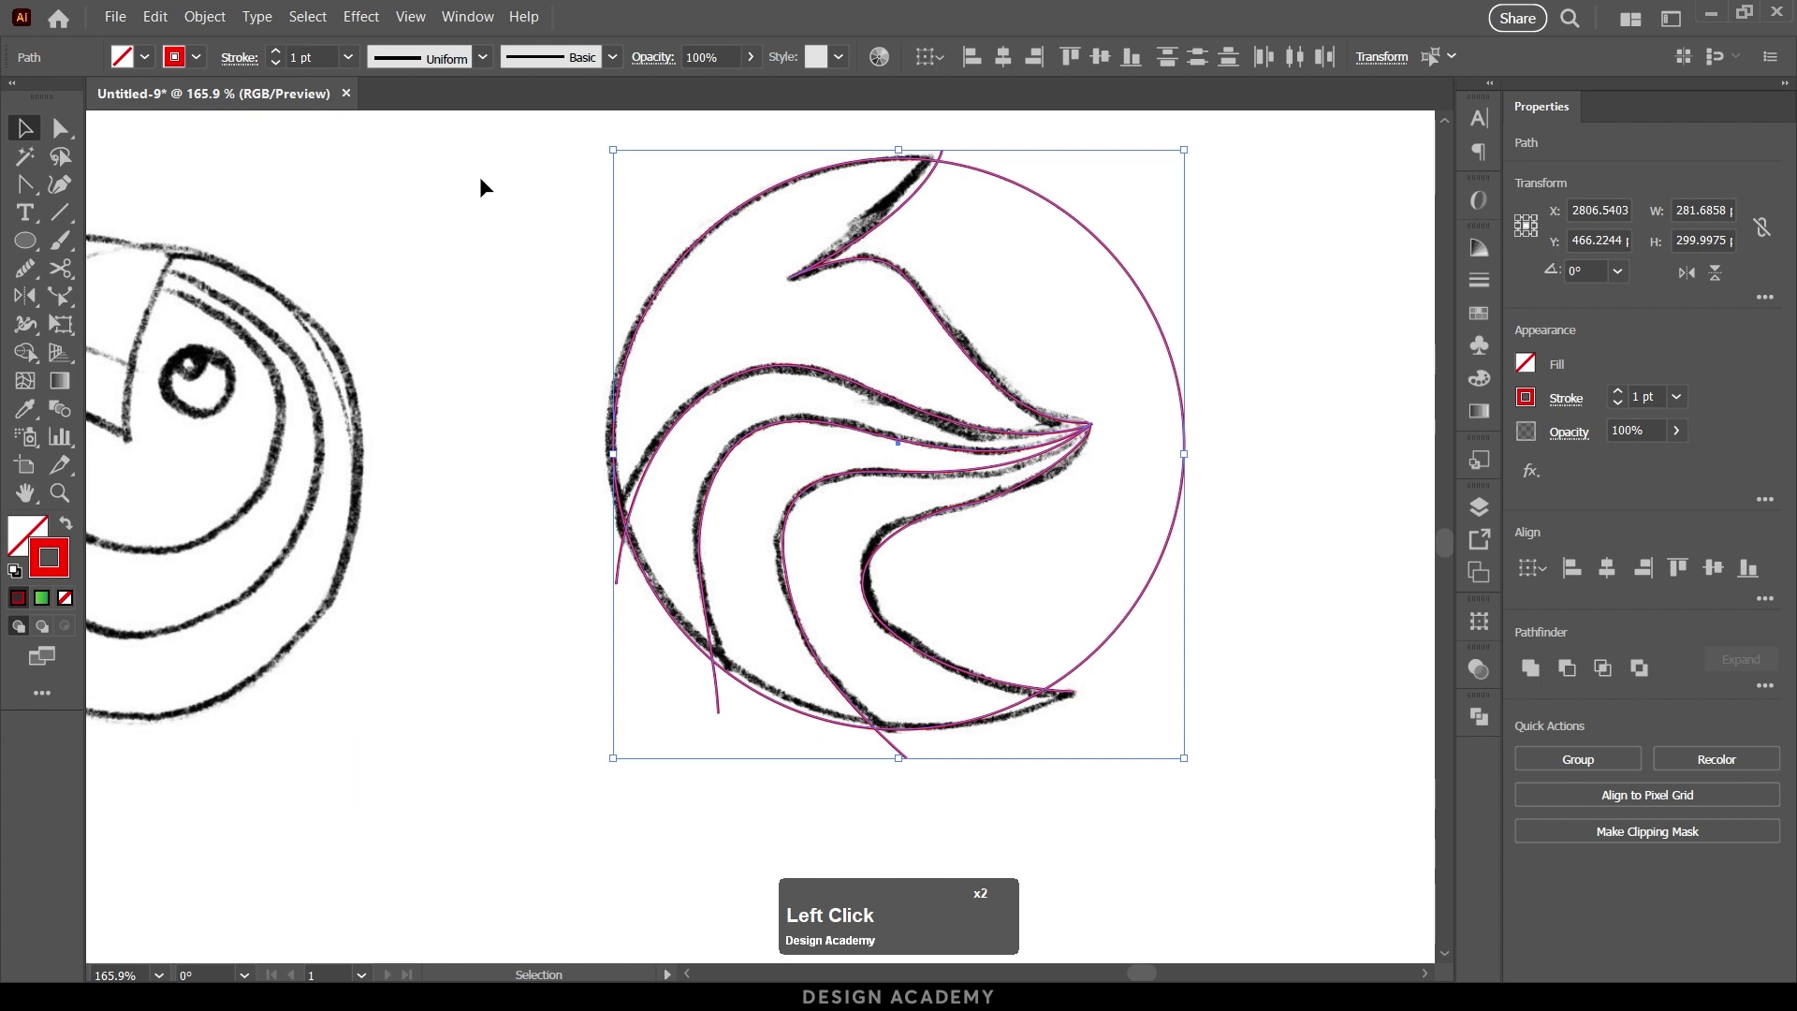
key("shift+m")
mouse_move(1208, 226)
left_mouse_down()
mouse_move(1043, 275)
mouse_move(1132, 321)
mouse_move(1026, 265)
left_mouse_up()
key("ctrl+space")
left_click_drag(891, 649, 1012, 512)
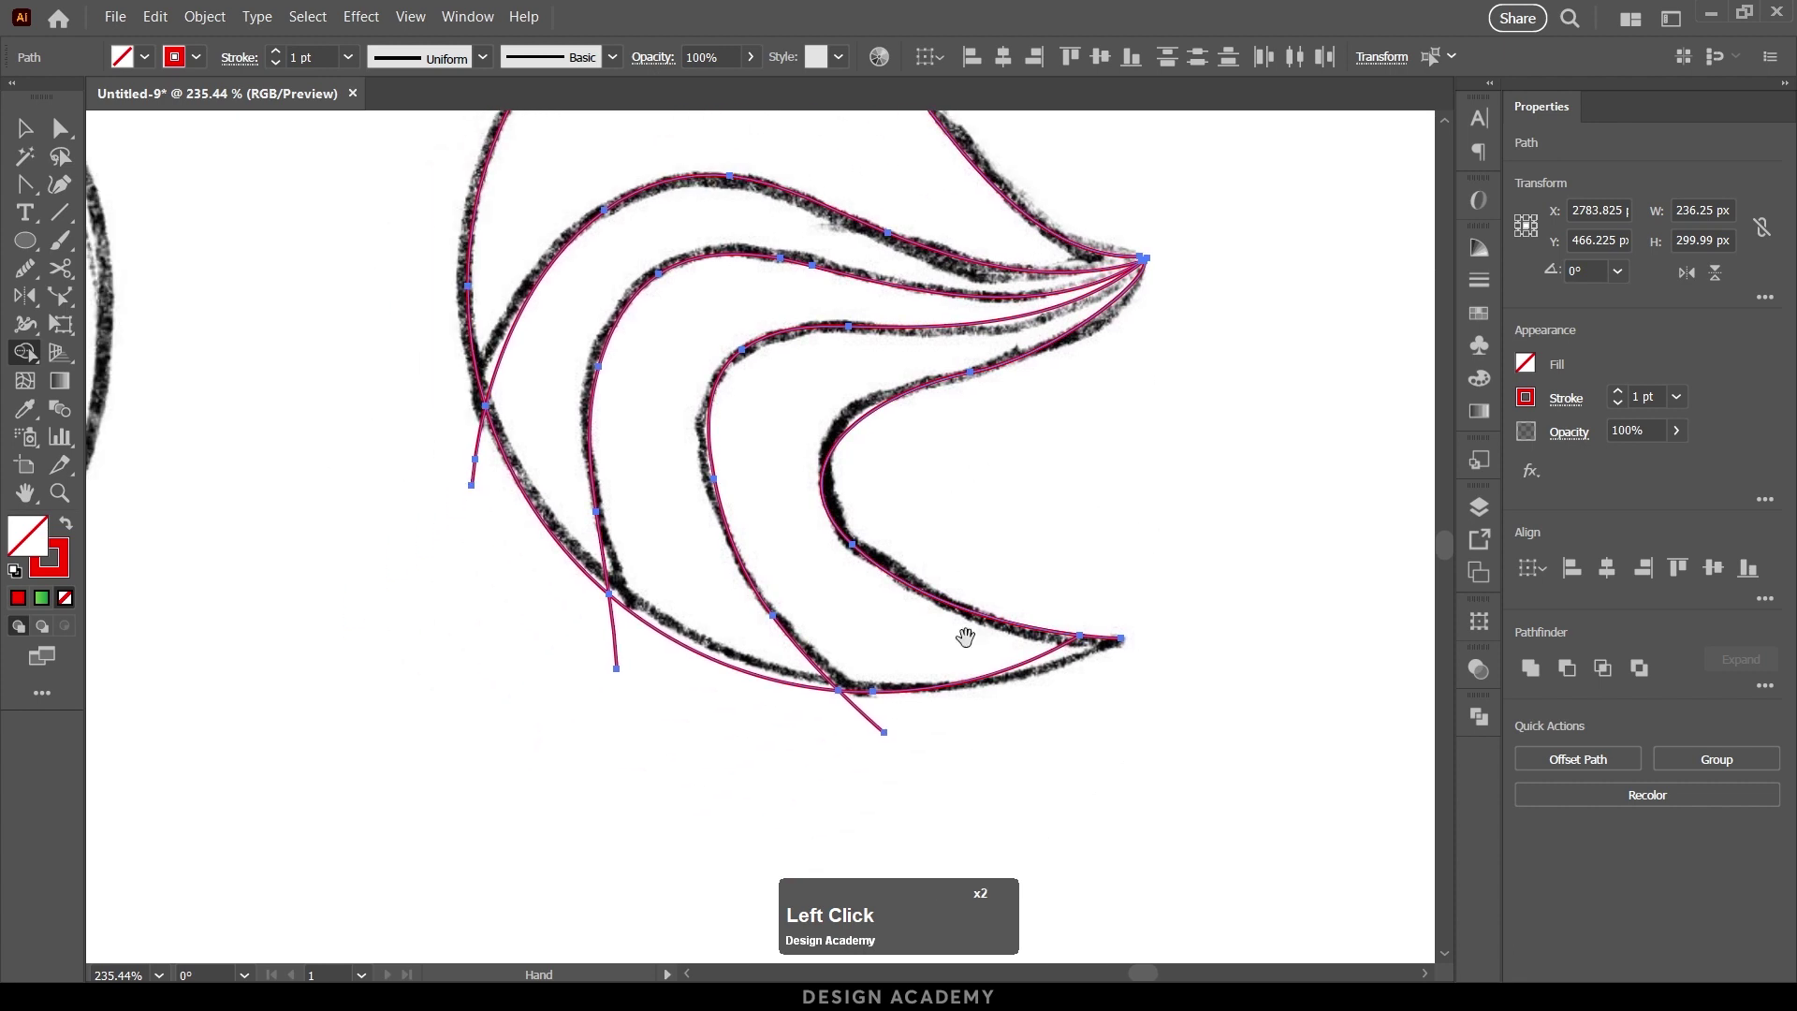
key("space")
left_click_drag(438, 379, 450, 549)
key("ctrl+space")
left_click_drag(789, 438, 754, 418)
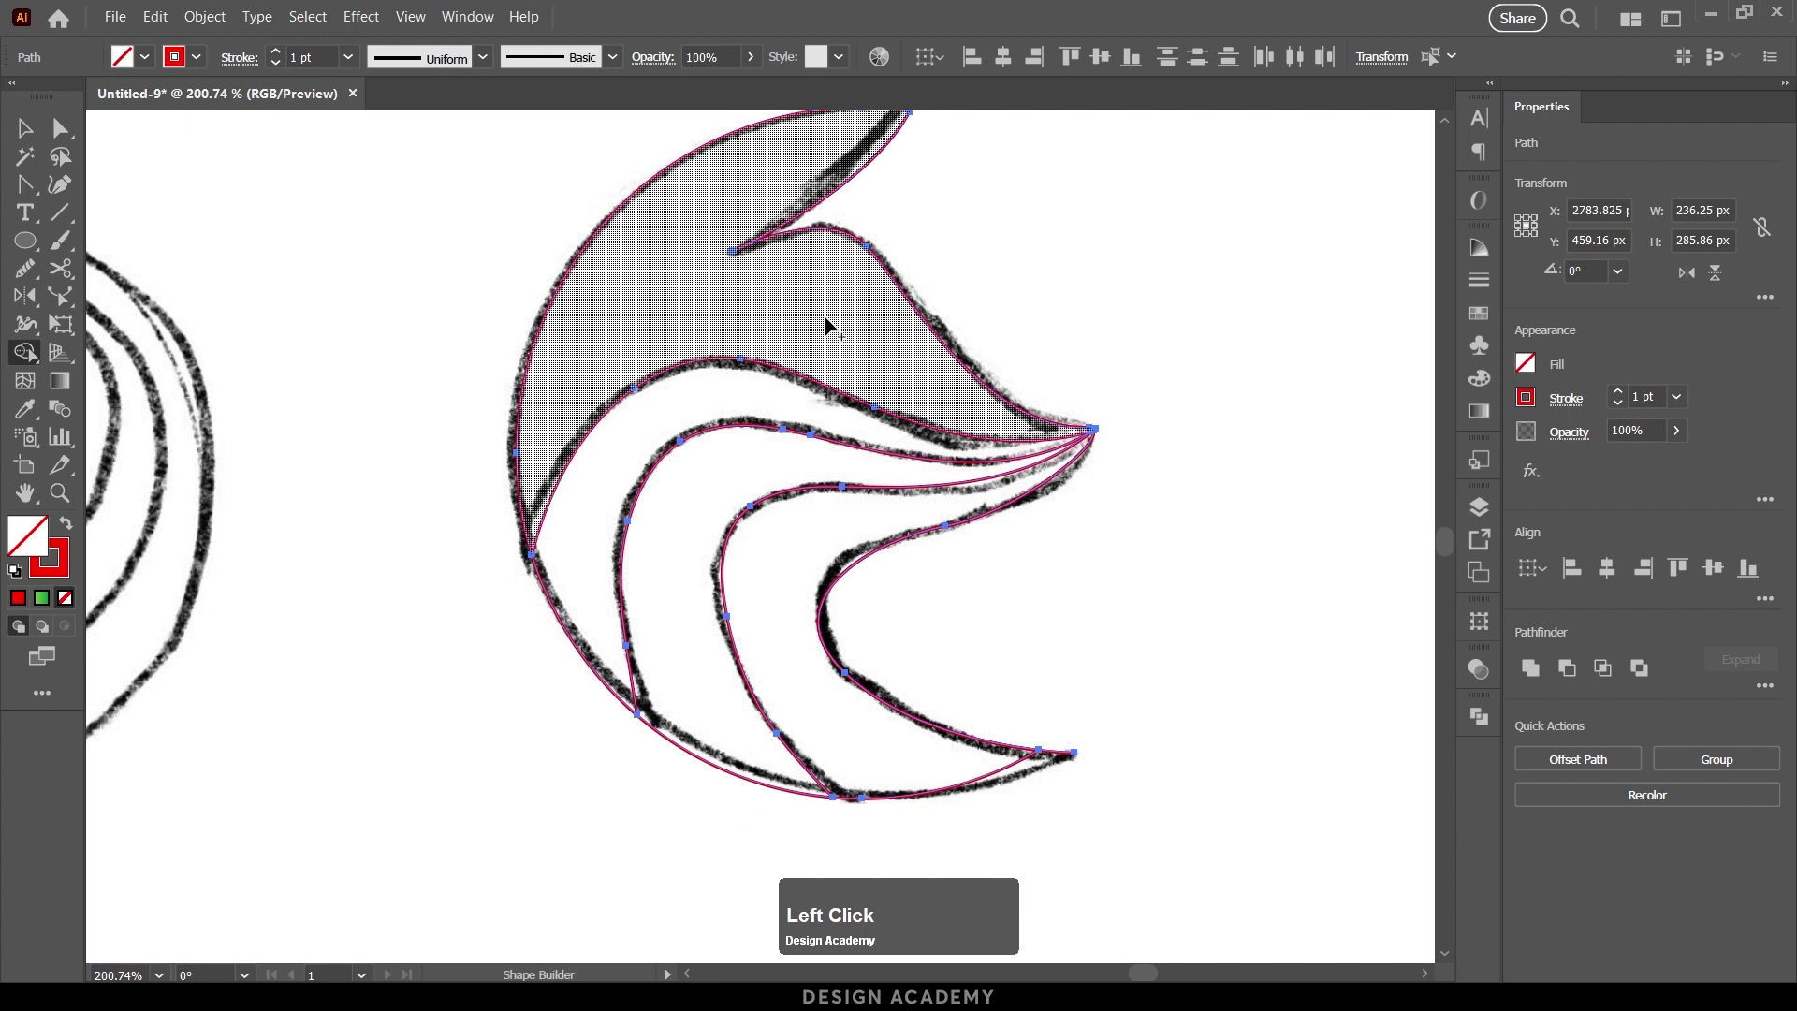
Step: Build the enclosed head regions into separate shapes with Shape Builder, and remove the leftover piece at the lower jaw tip
left_click(774, 562)
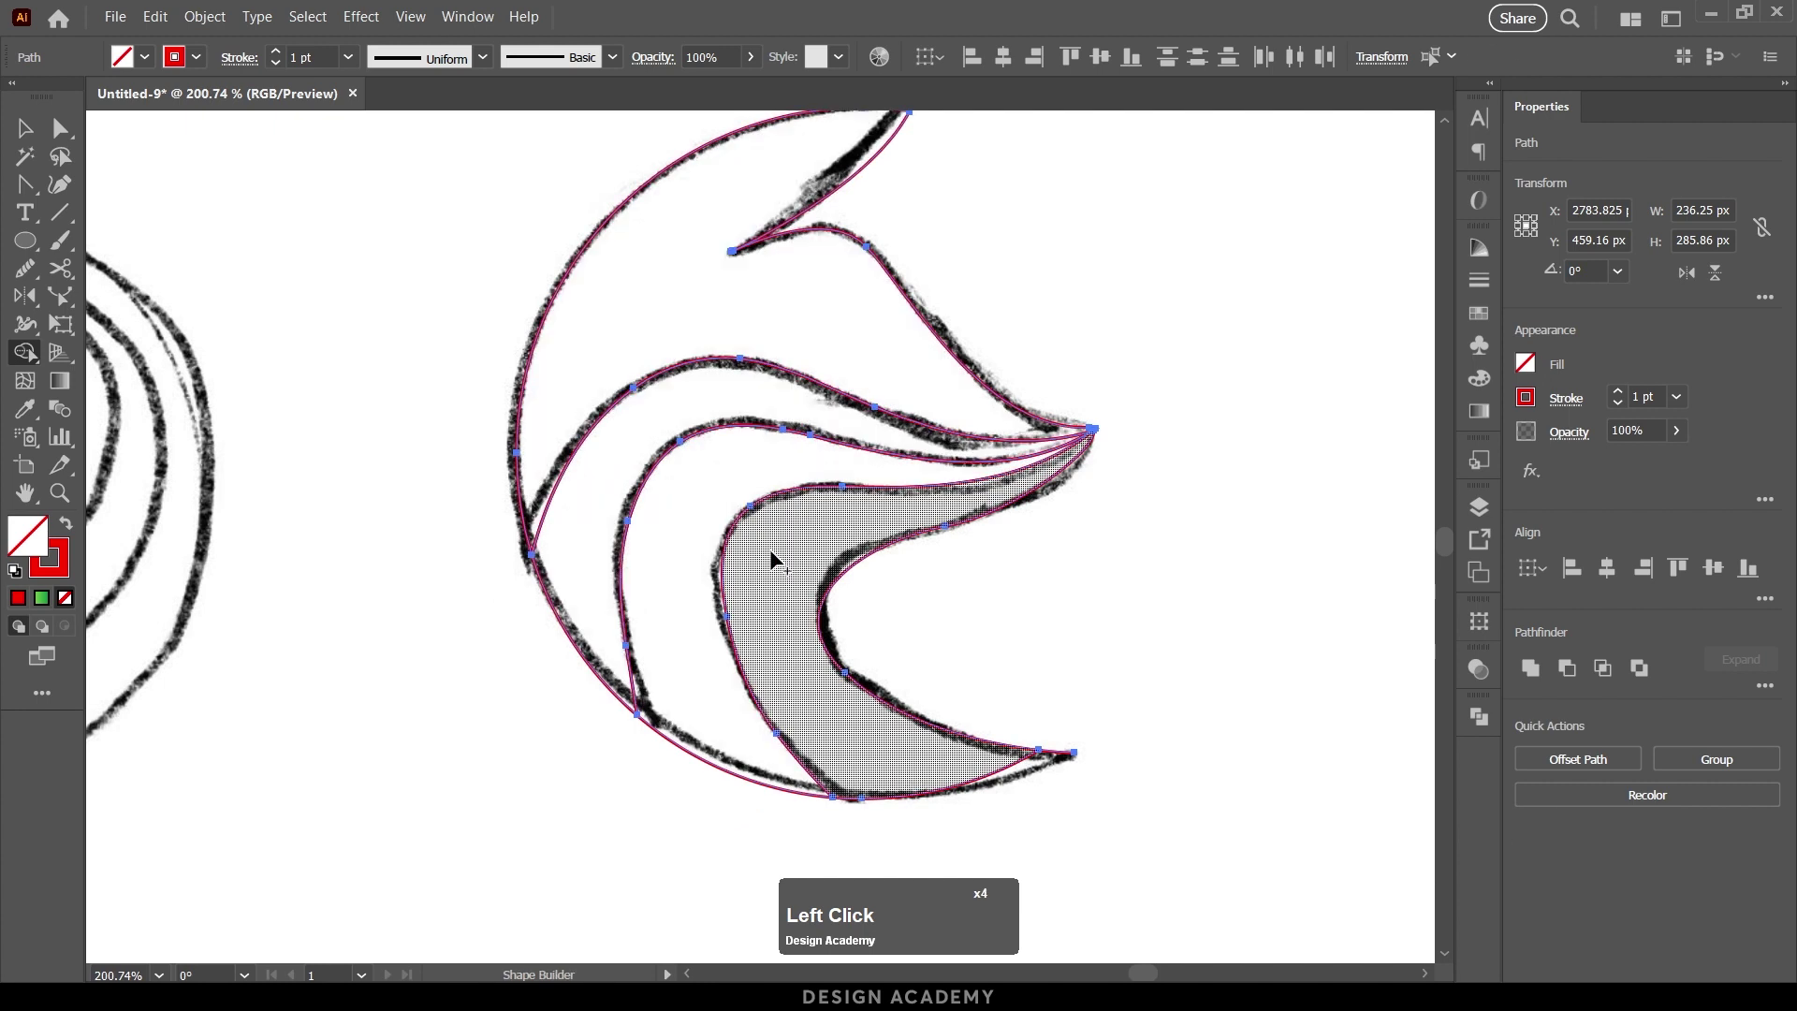
key("v")
left_click(1059, 709)
left_click(1071, 754)
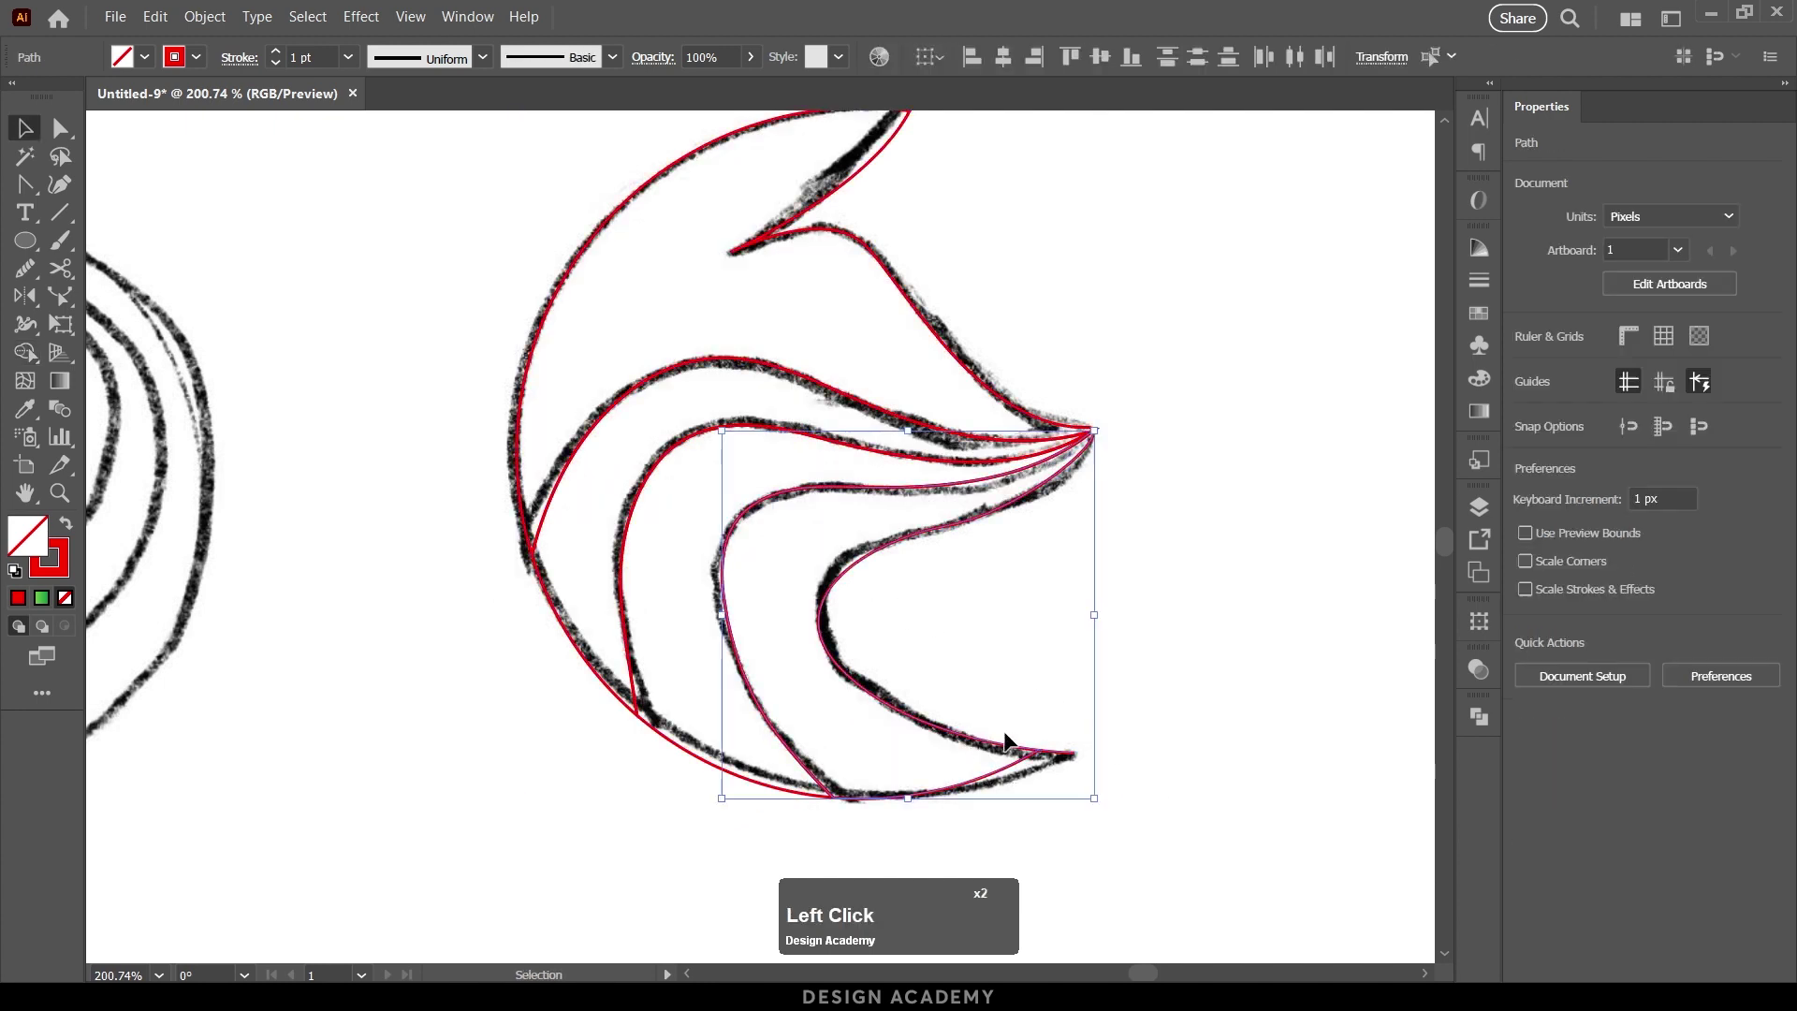
key("shift+m")
left_click(1061, 751, "alt")
key("v")
left_click(1086, 637)
Step: Move the finished outline shapes off the sketch to the empty area on its right
scroll(1085, 636, "down", 3)
mouse_move(818, 393)
left_mouse_down()
mouse_move(567, 482)
mouse_move(940, 530)
mouse_move(1228, 534)
mouse_move(830, 555)
mouse_move(895, 525)
mouse_move(965, 599)
left_mouse_up()
left_click(1317, 586)
scroll(1131, 560, "right", 2)
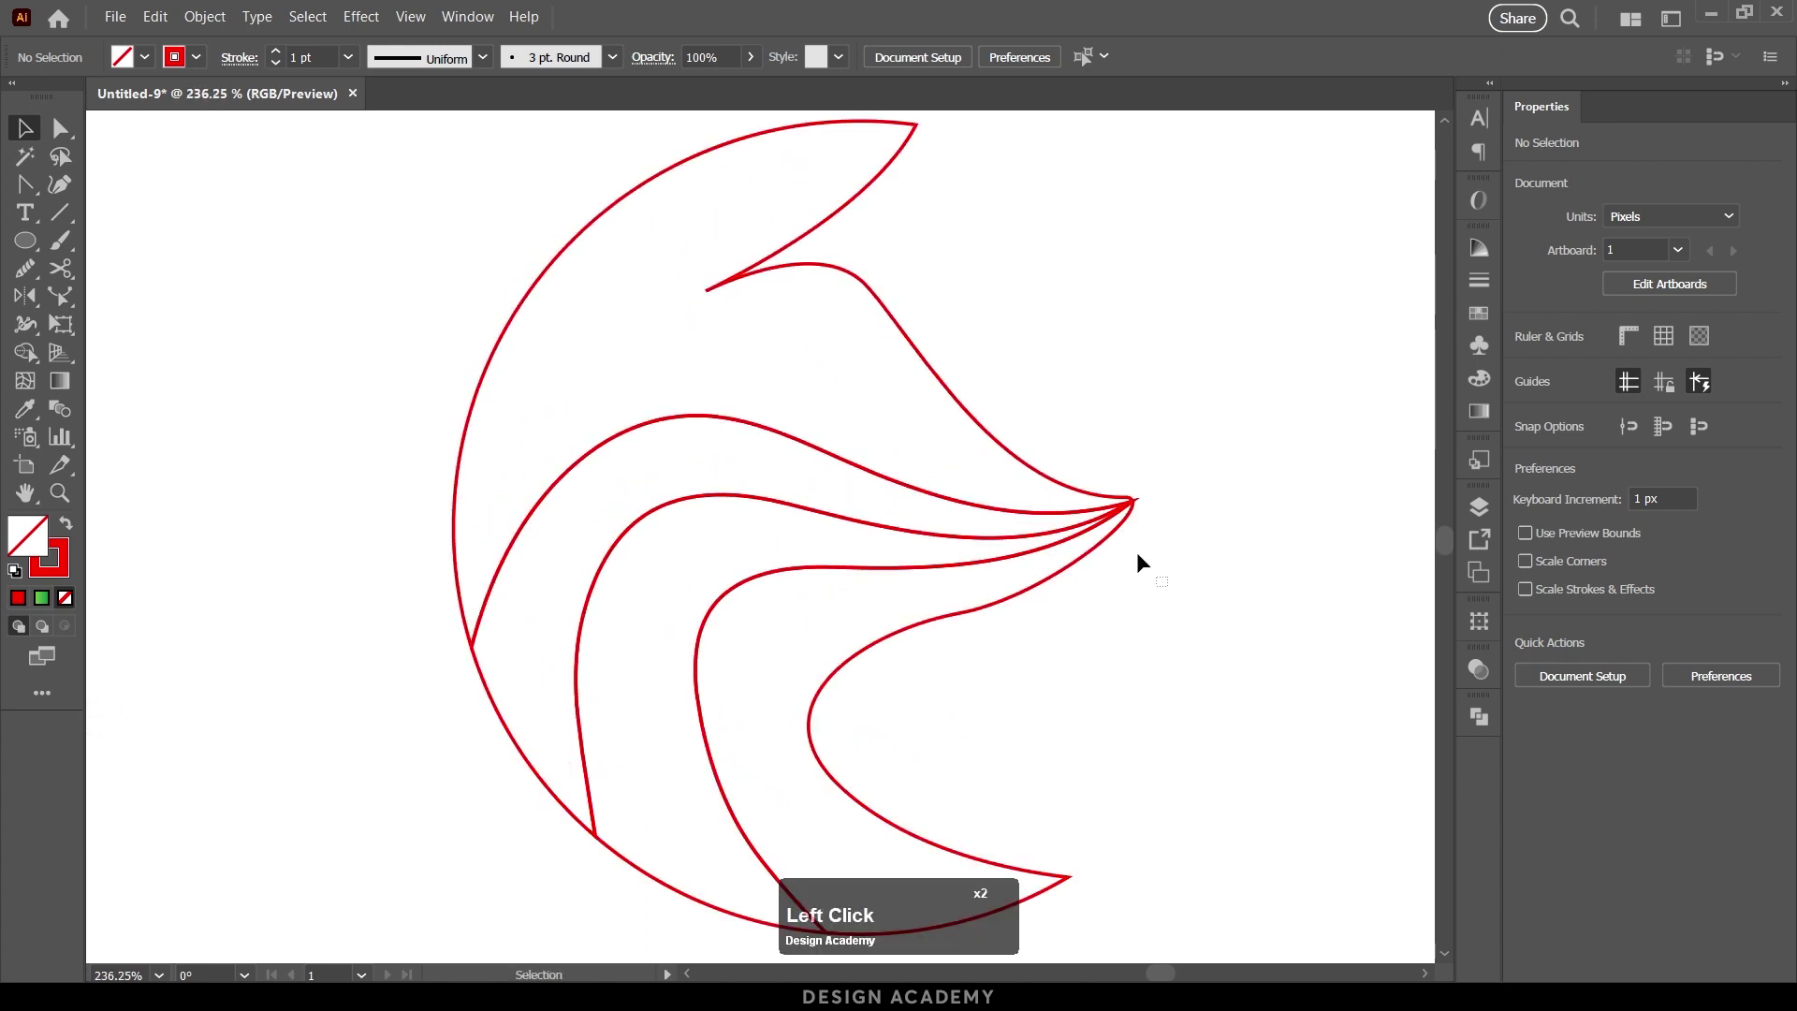
Step: Swap fill and stroke on all the shapes so they have a red fill and no stroke
left_click_drag(1166, 406, 1031, 507)
left_click(66, 523)
left_click(1016, 339)
Step: Select the upper head shape and look through the fill swatches and the gradient swatch libraries
left_click(875, 384)
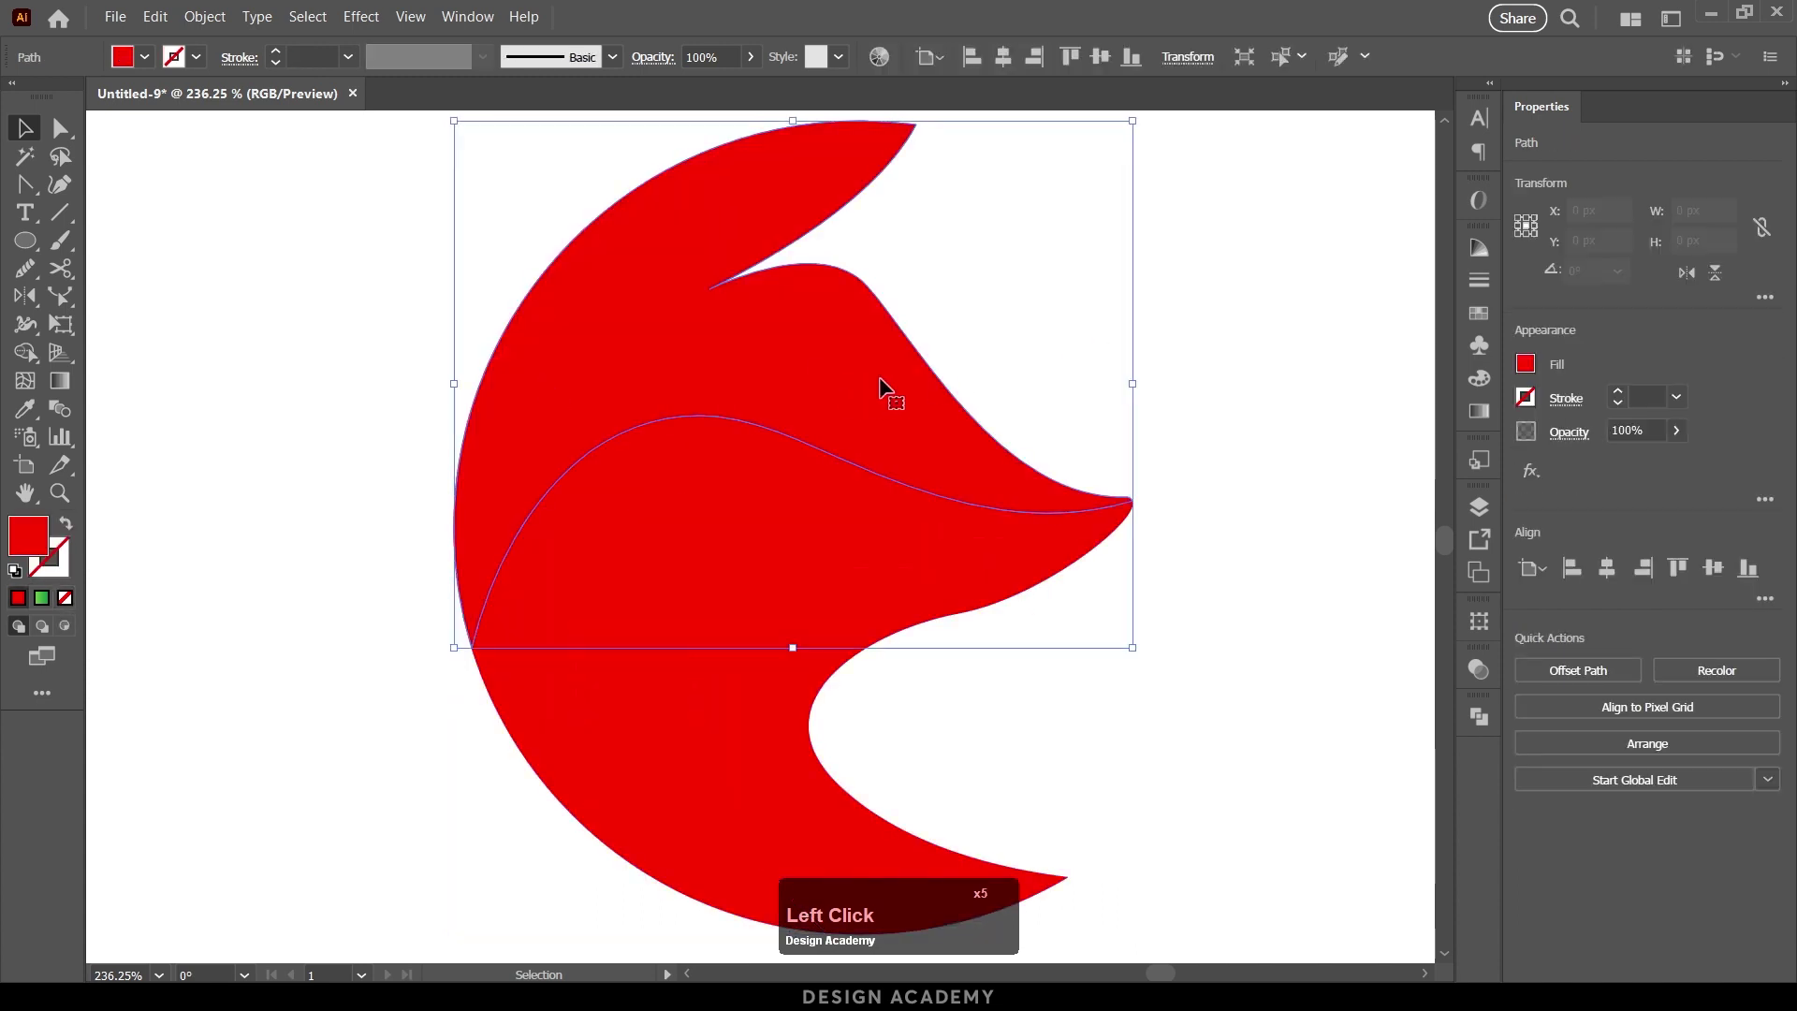
left_click(1525, 372)
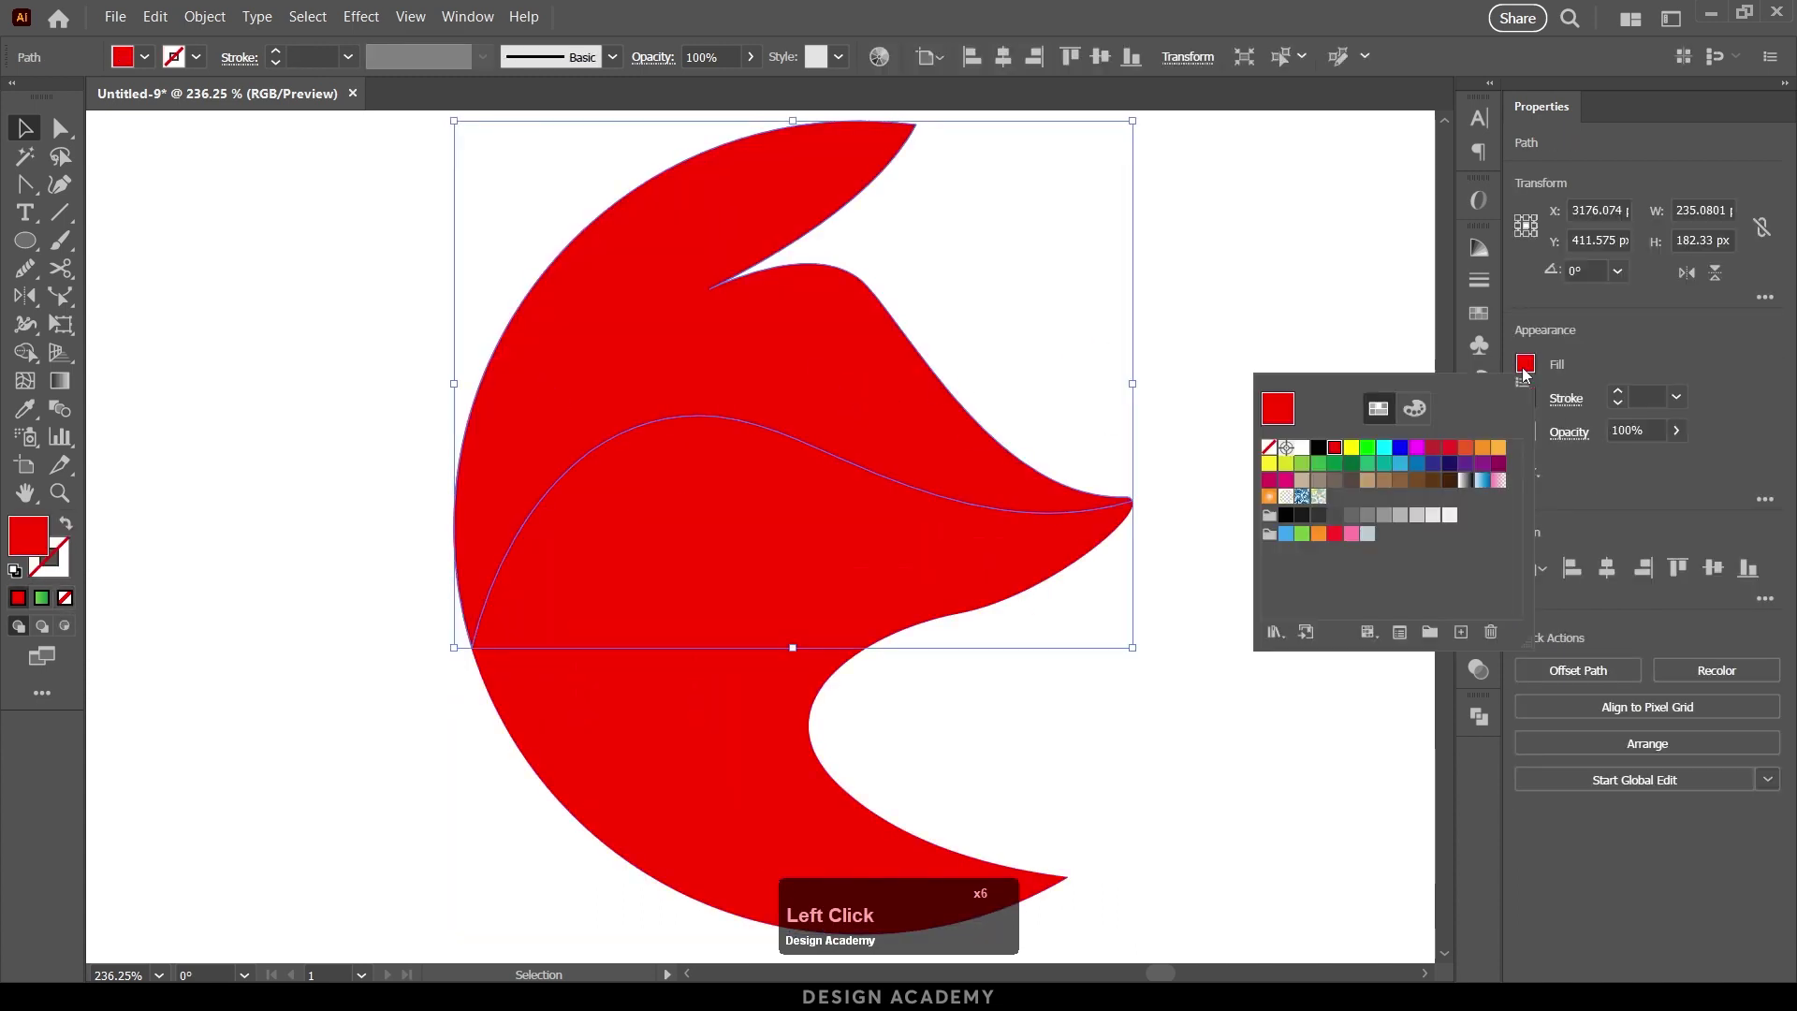
left_click(1524, 373)
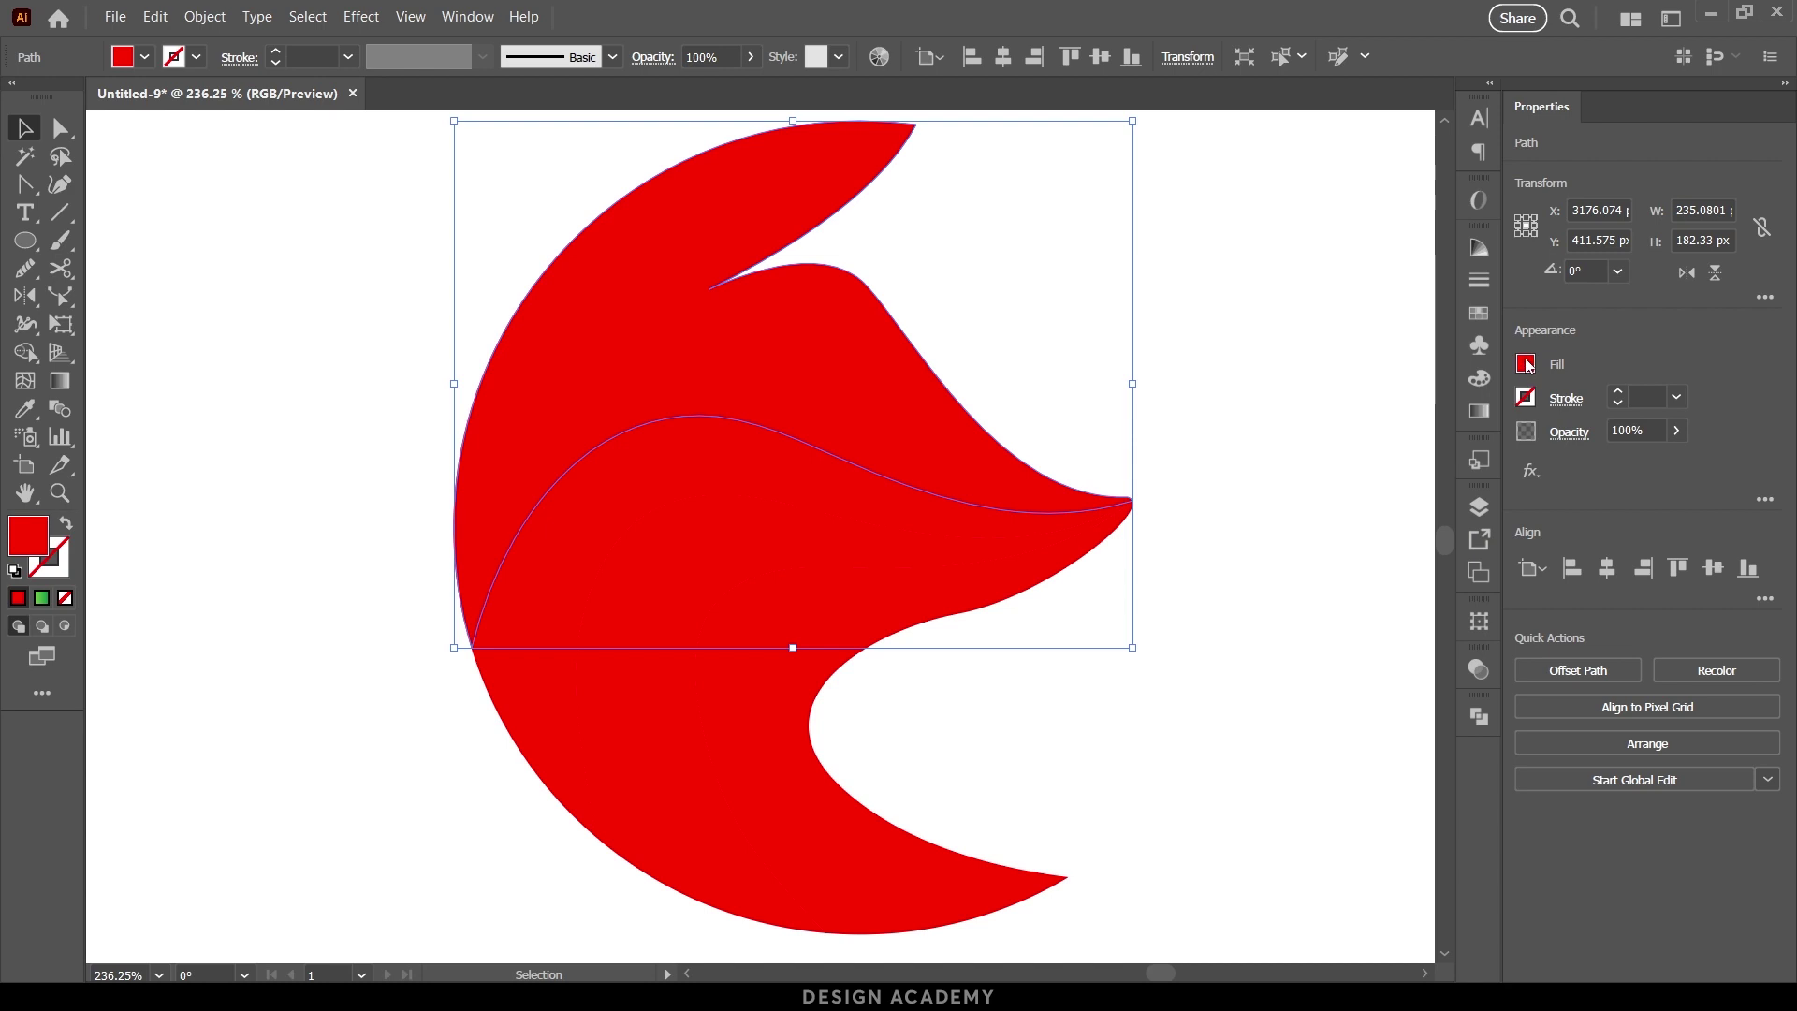
left_click(1476, 318)
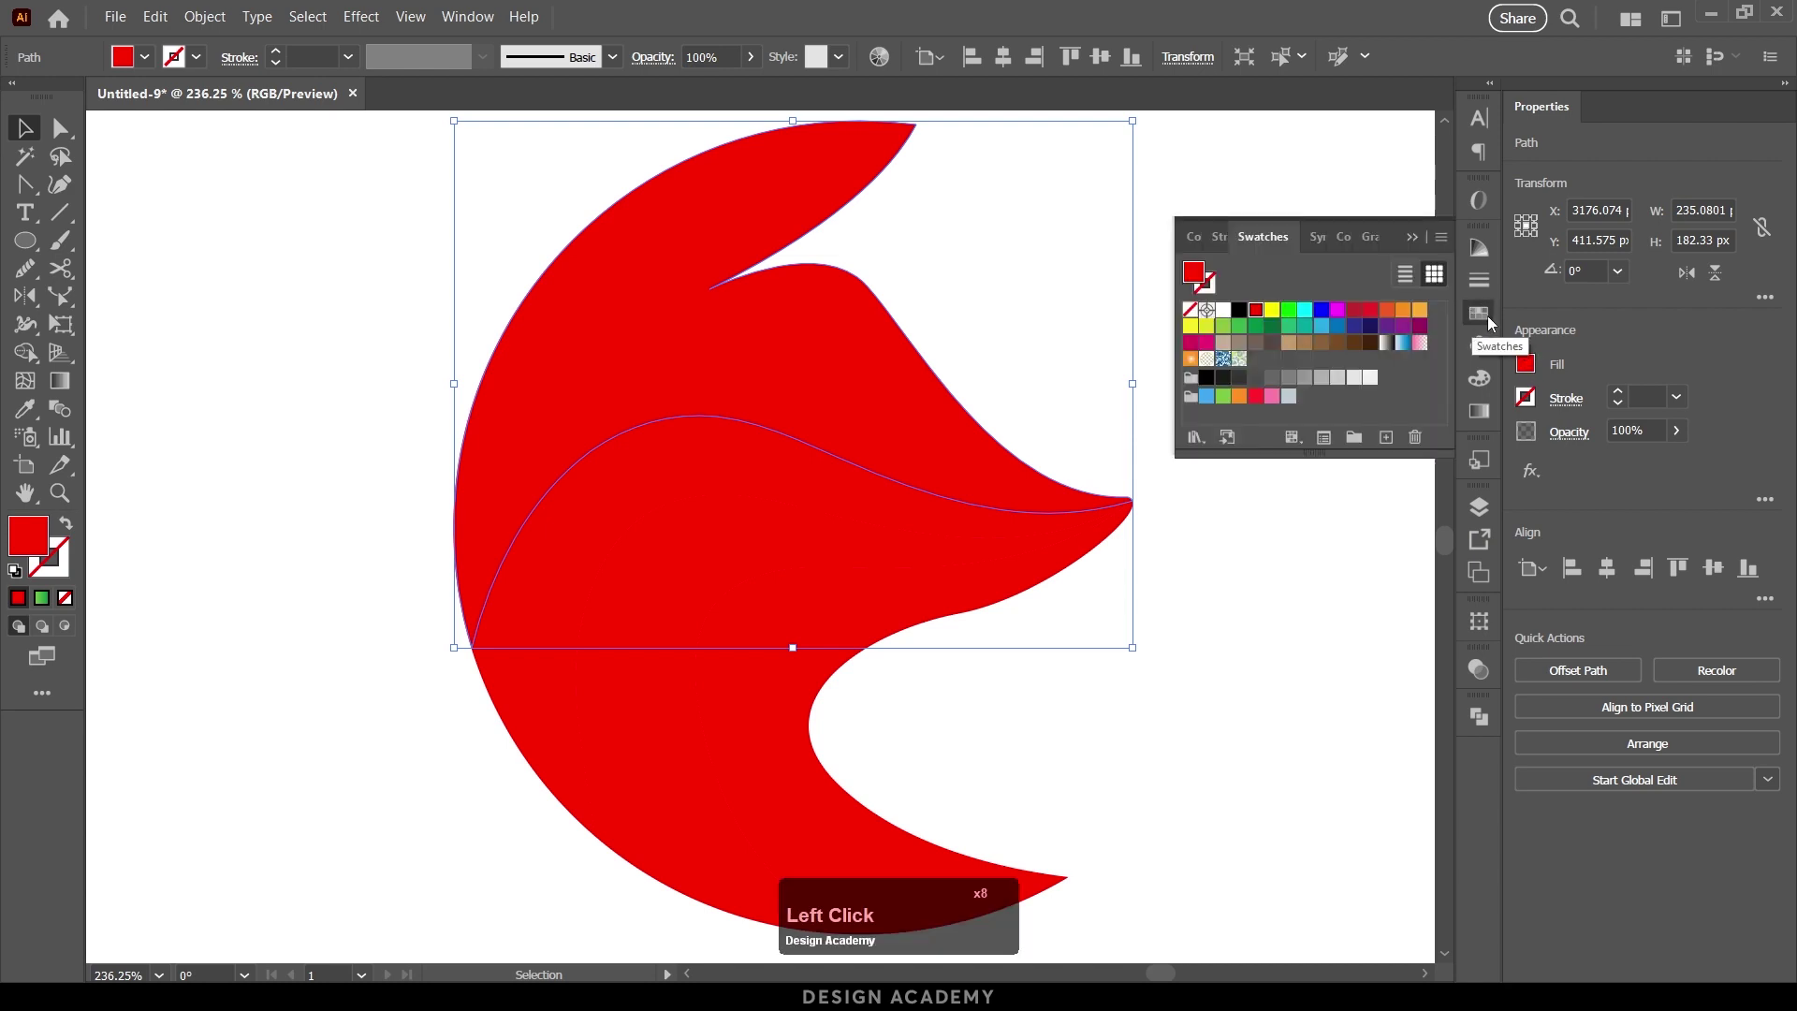
left_click(1194, 439)
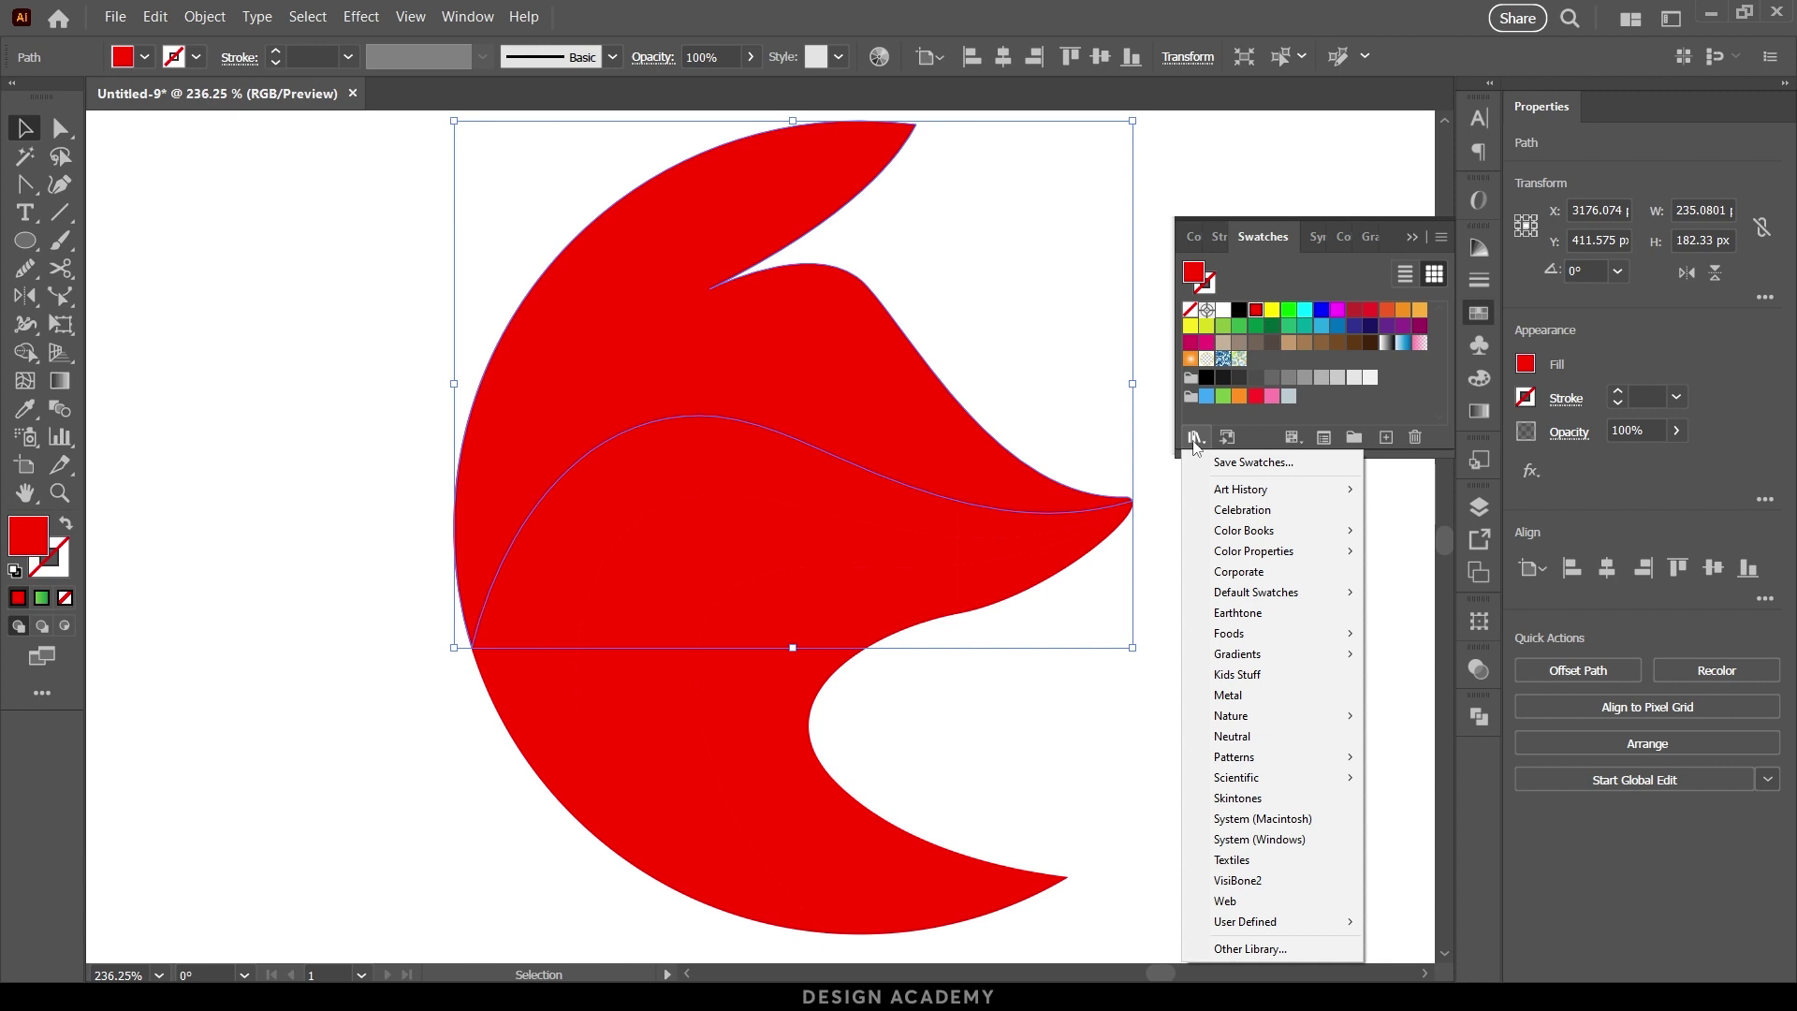
mouse_move(1293, 656)
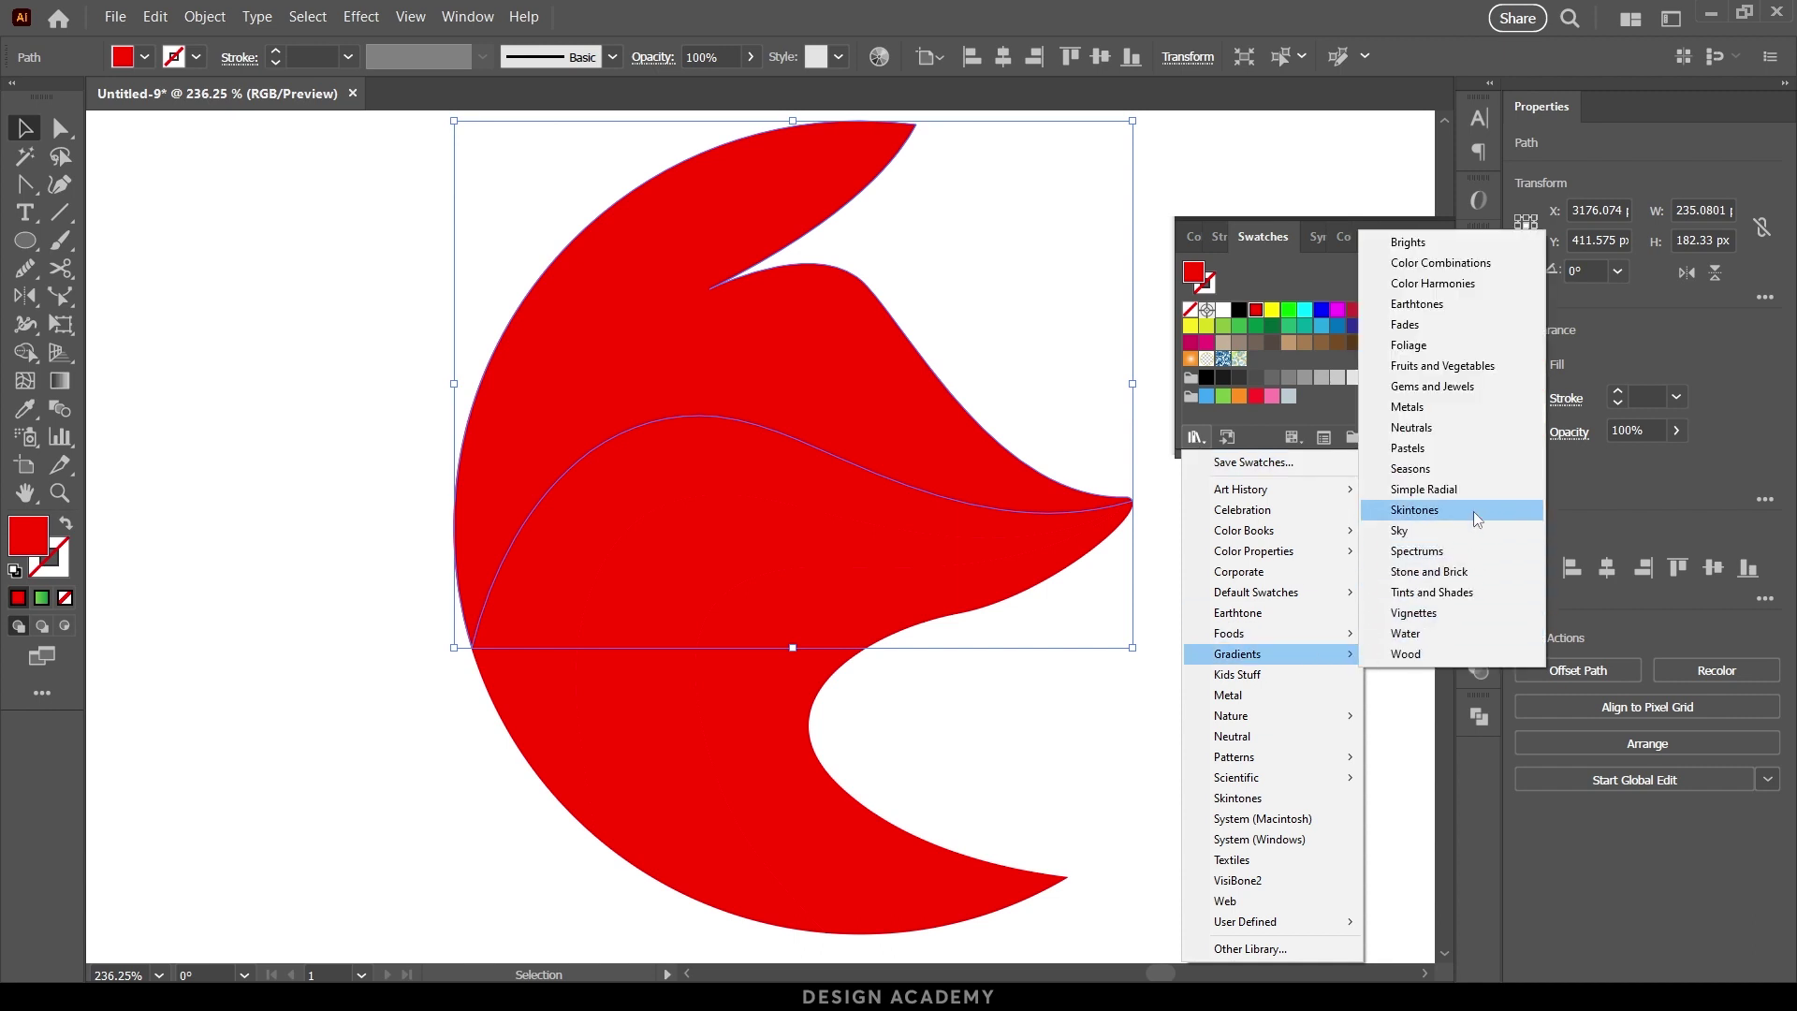
left_click(1429, 447)
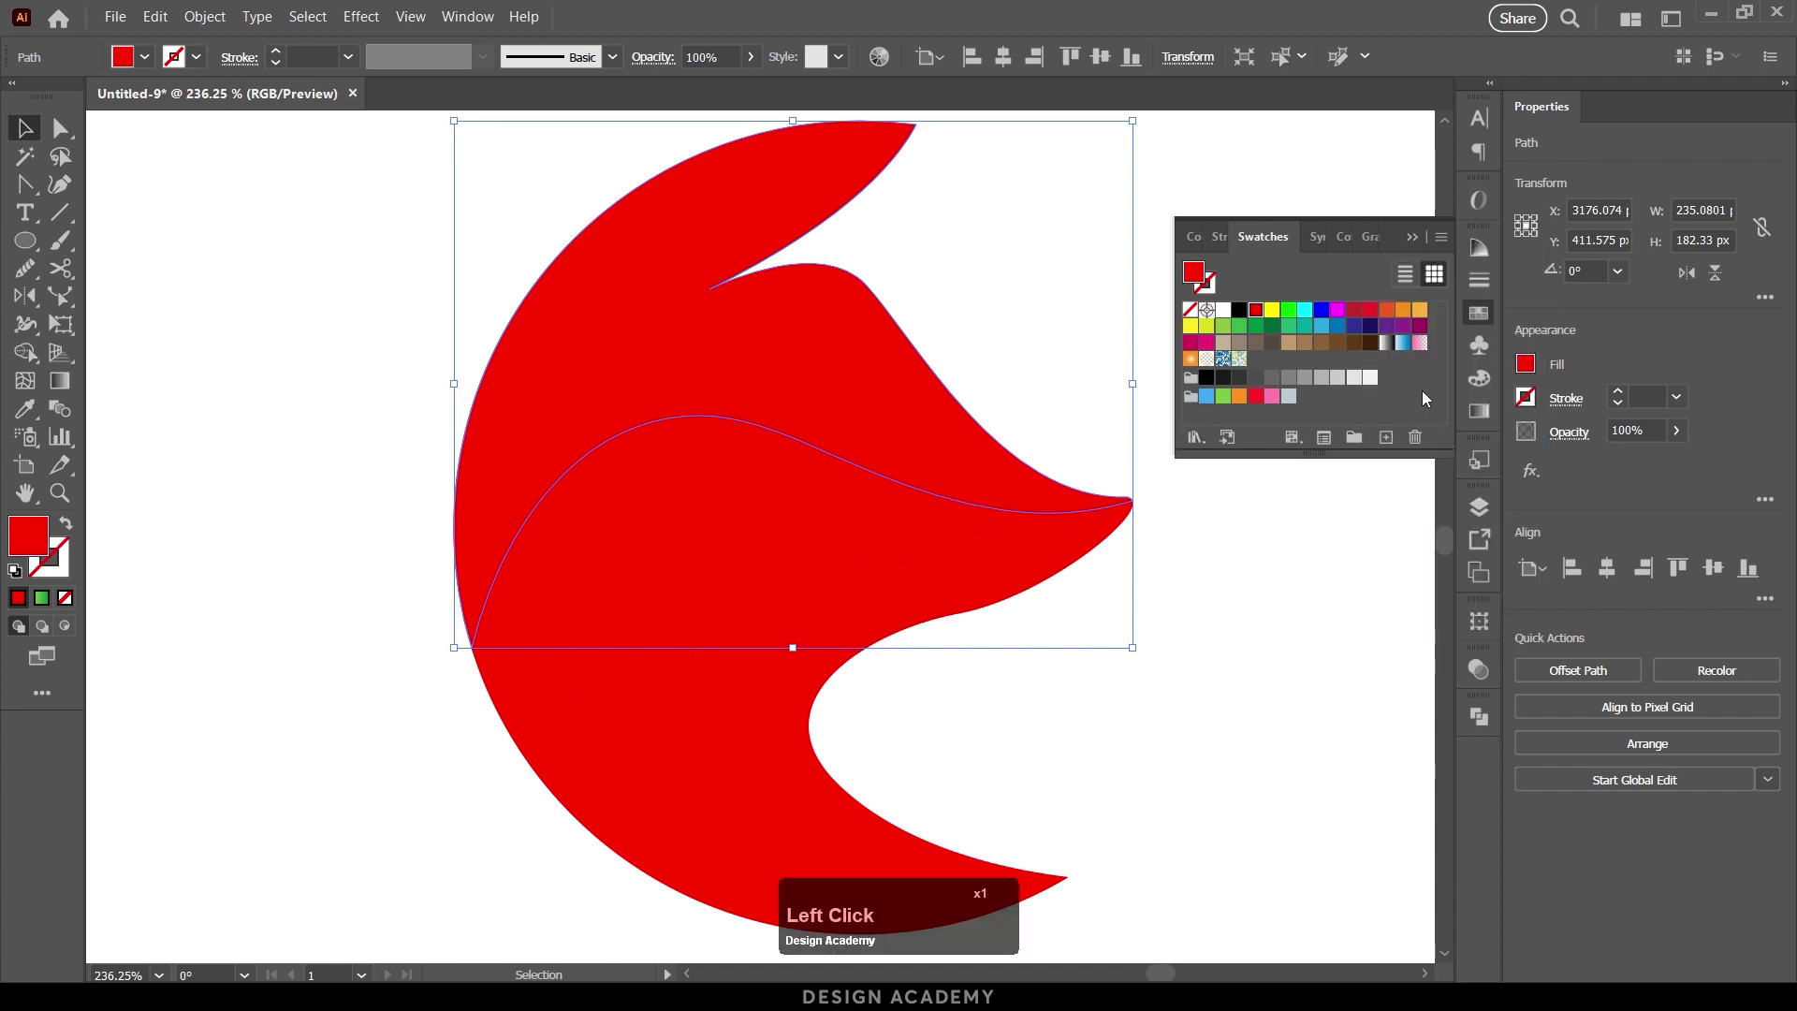
Step: Apply a linear gradient fill to the upper head shape, with a yellow start stop and a red end stop
left_click(1476, 413)
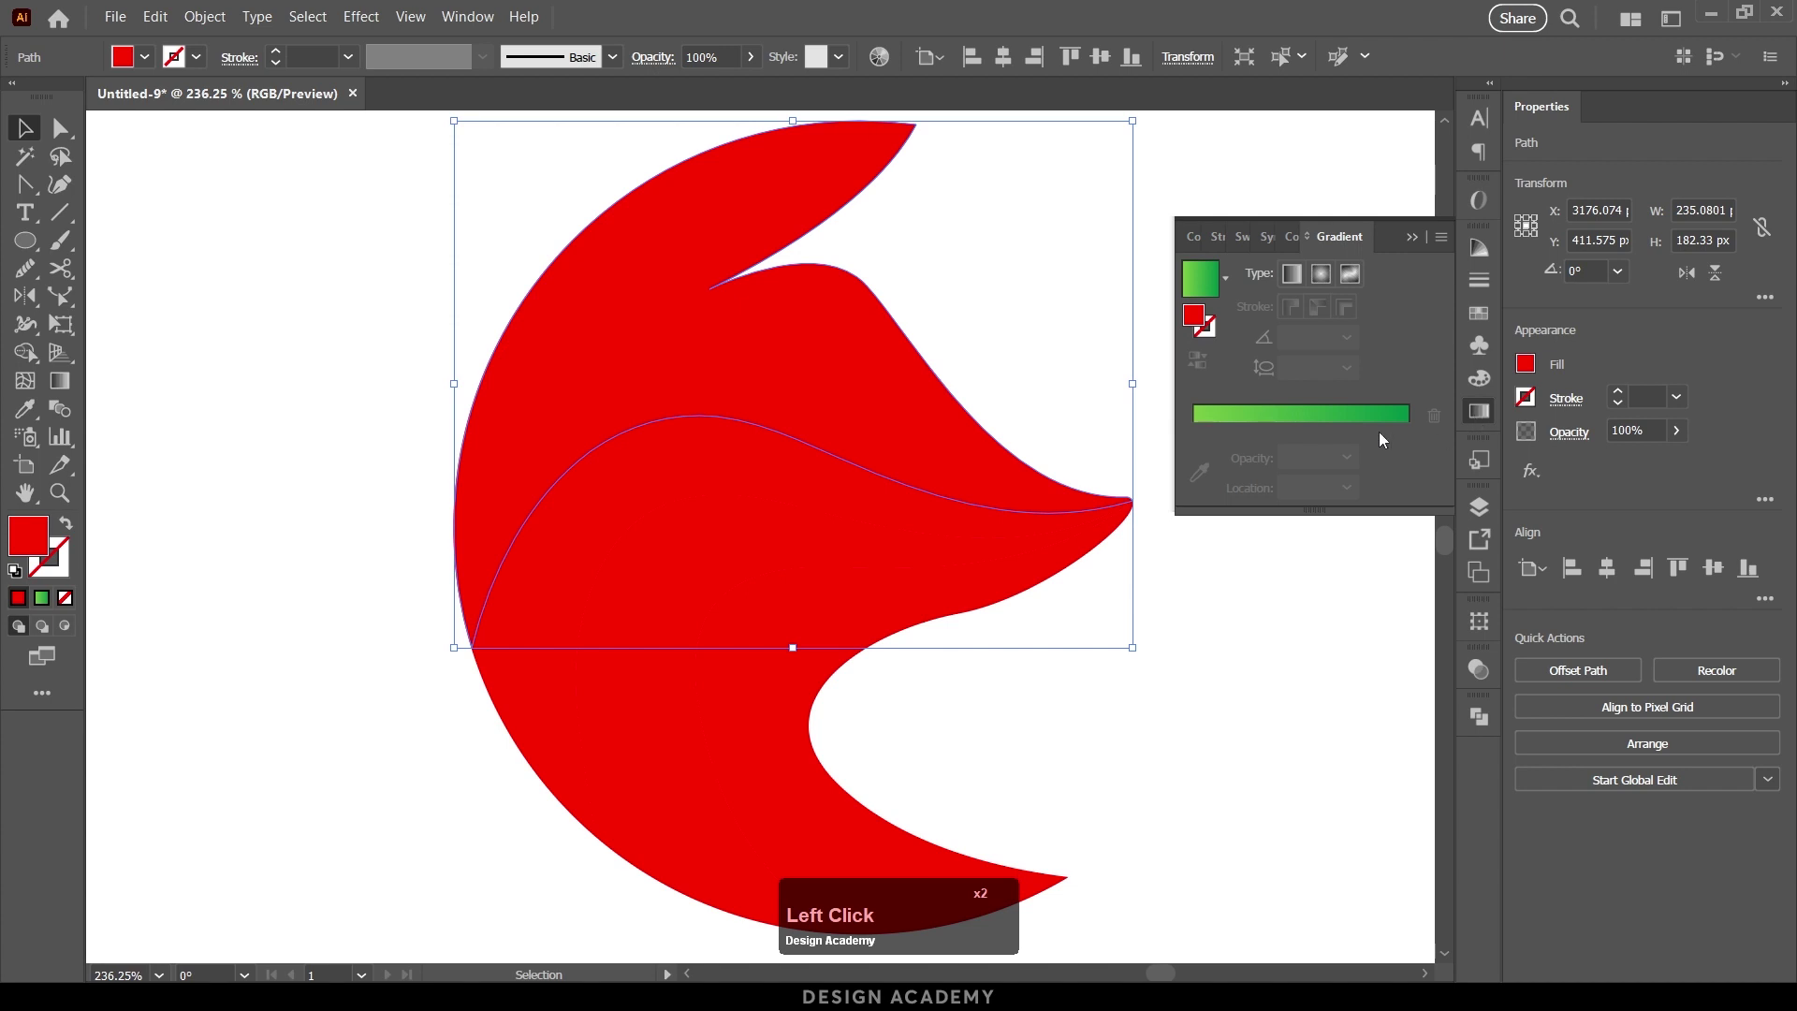
left_click(1275, 420)
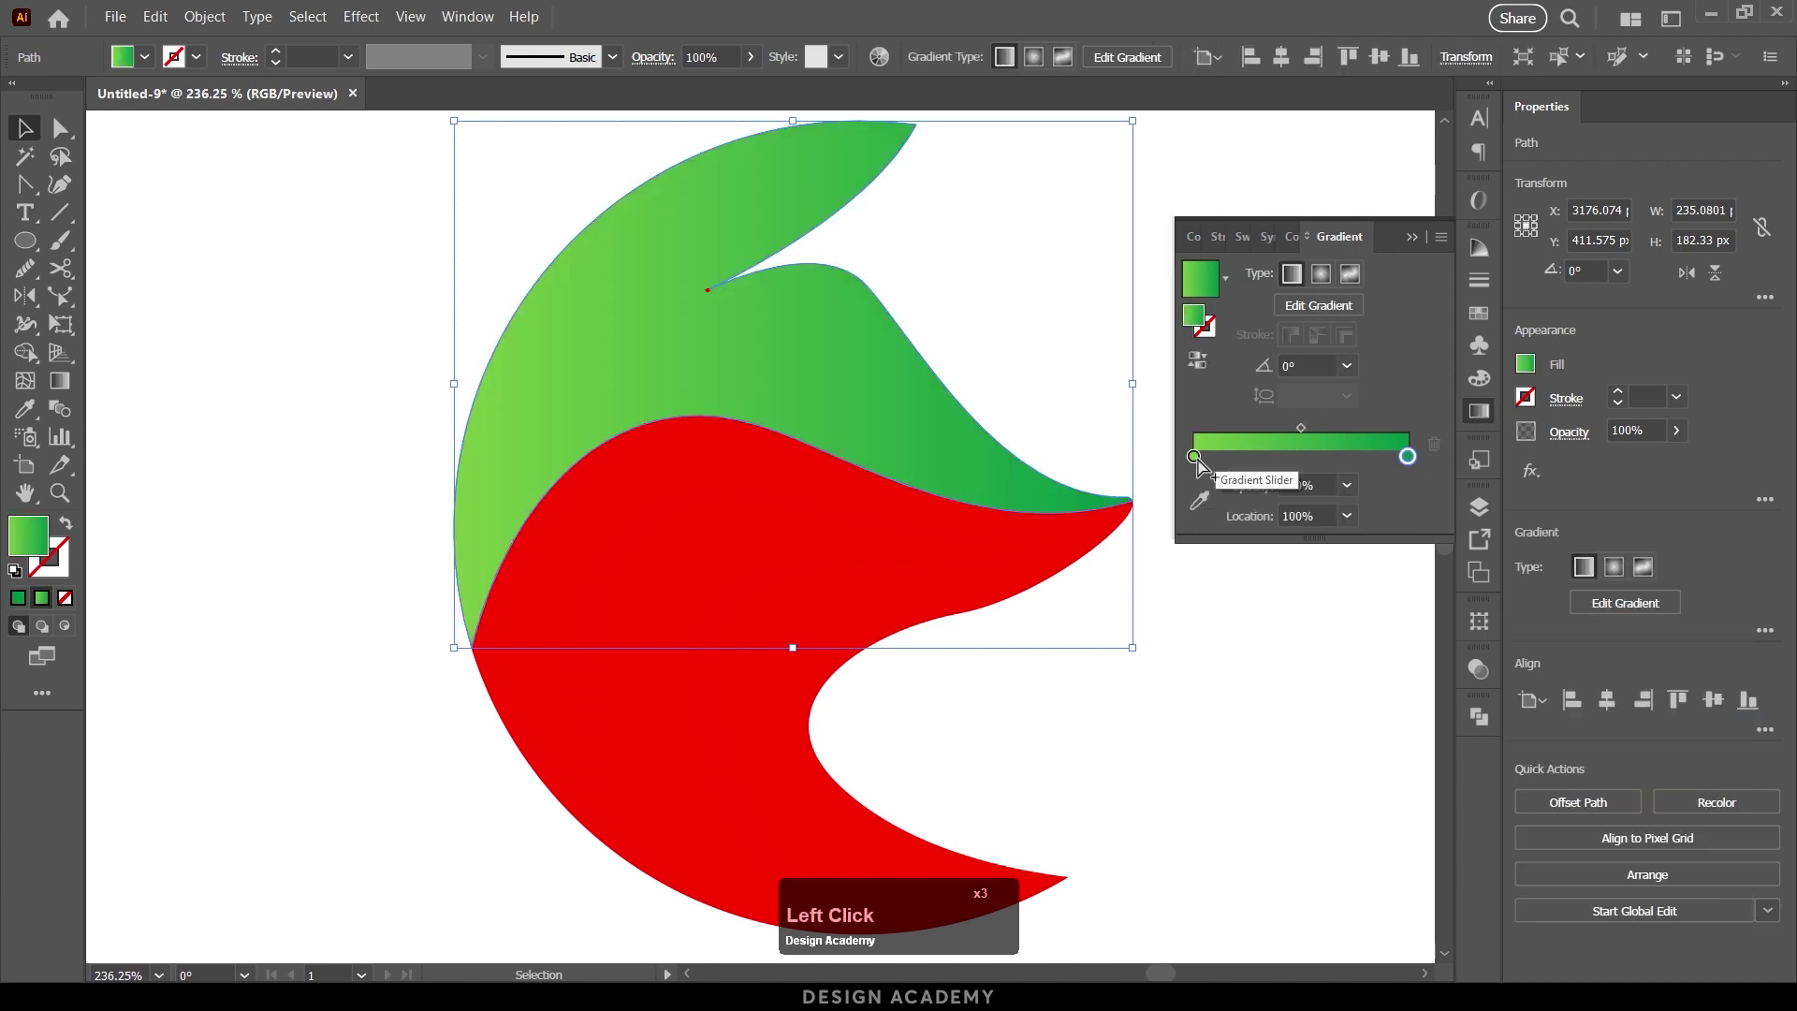
double_click(1195, 456)
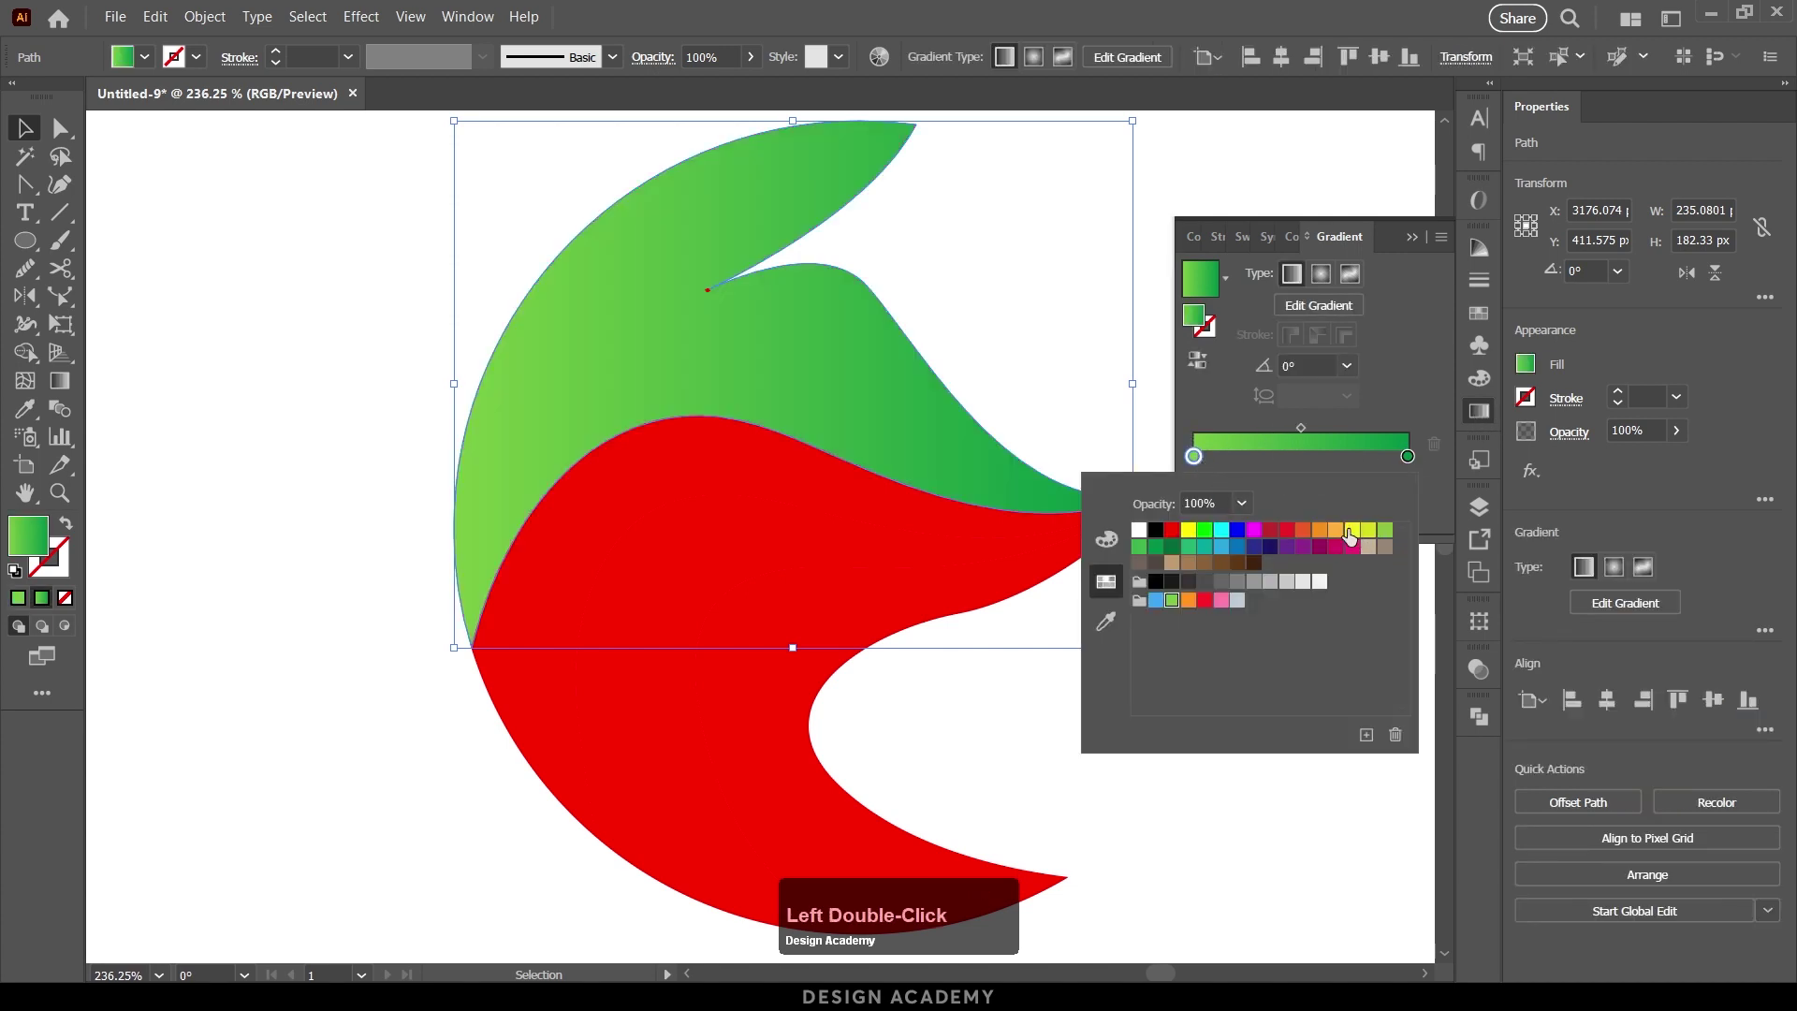
left_click(1353, 530)
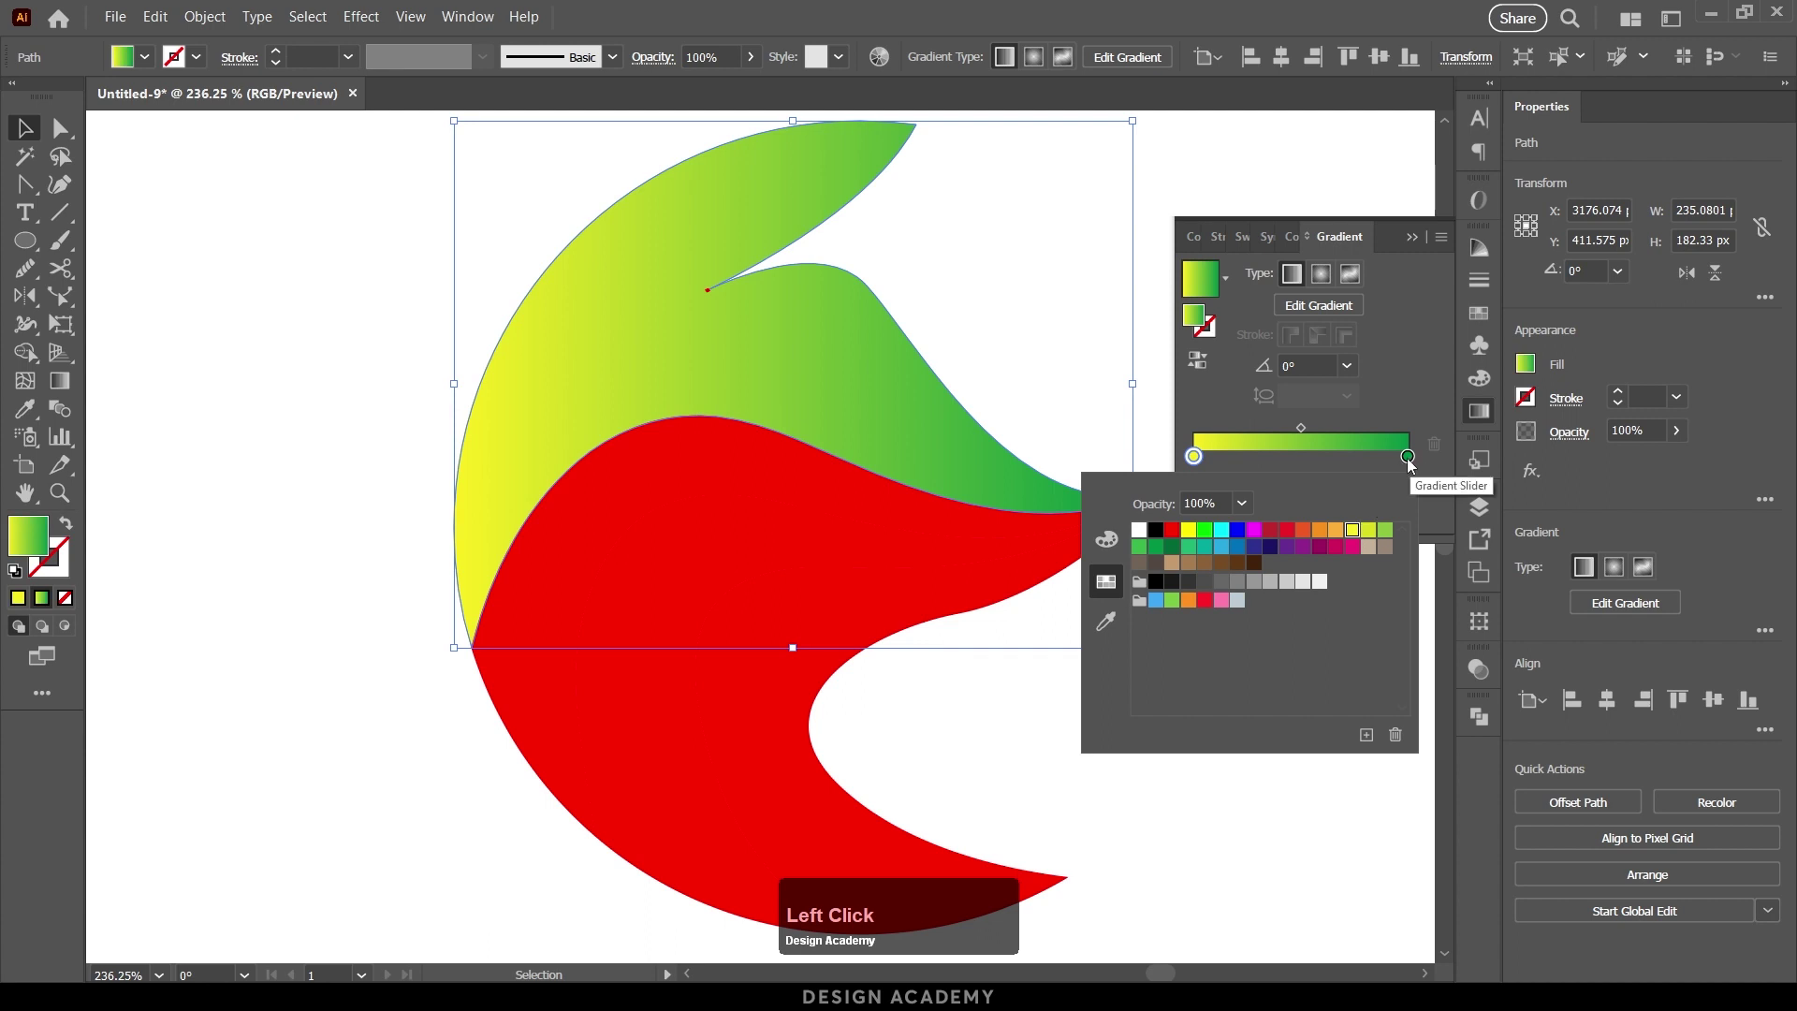
double_click(1409, 458)
left_click(1172, 530)
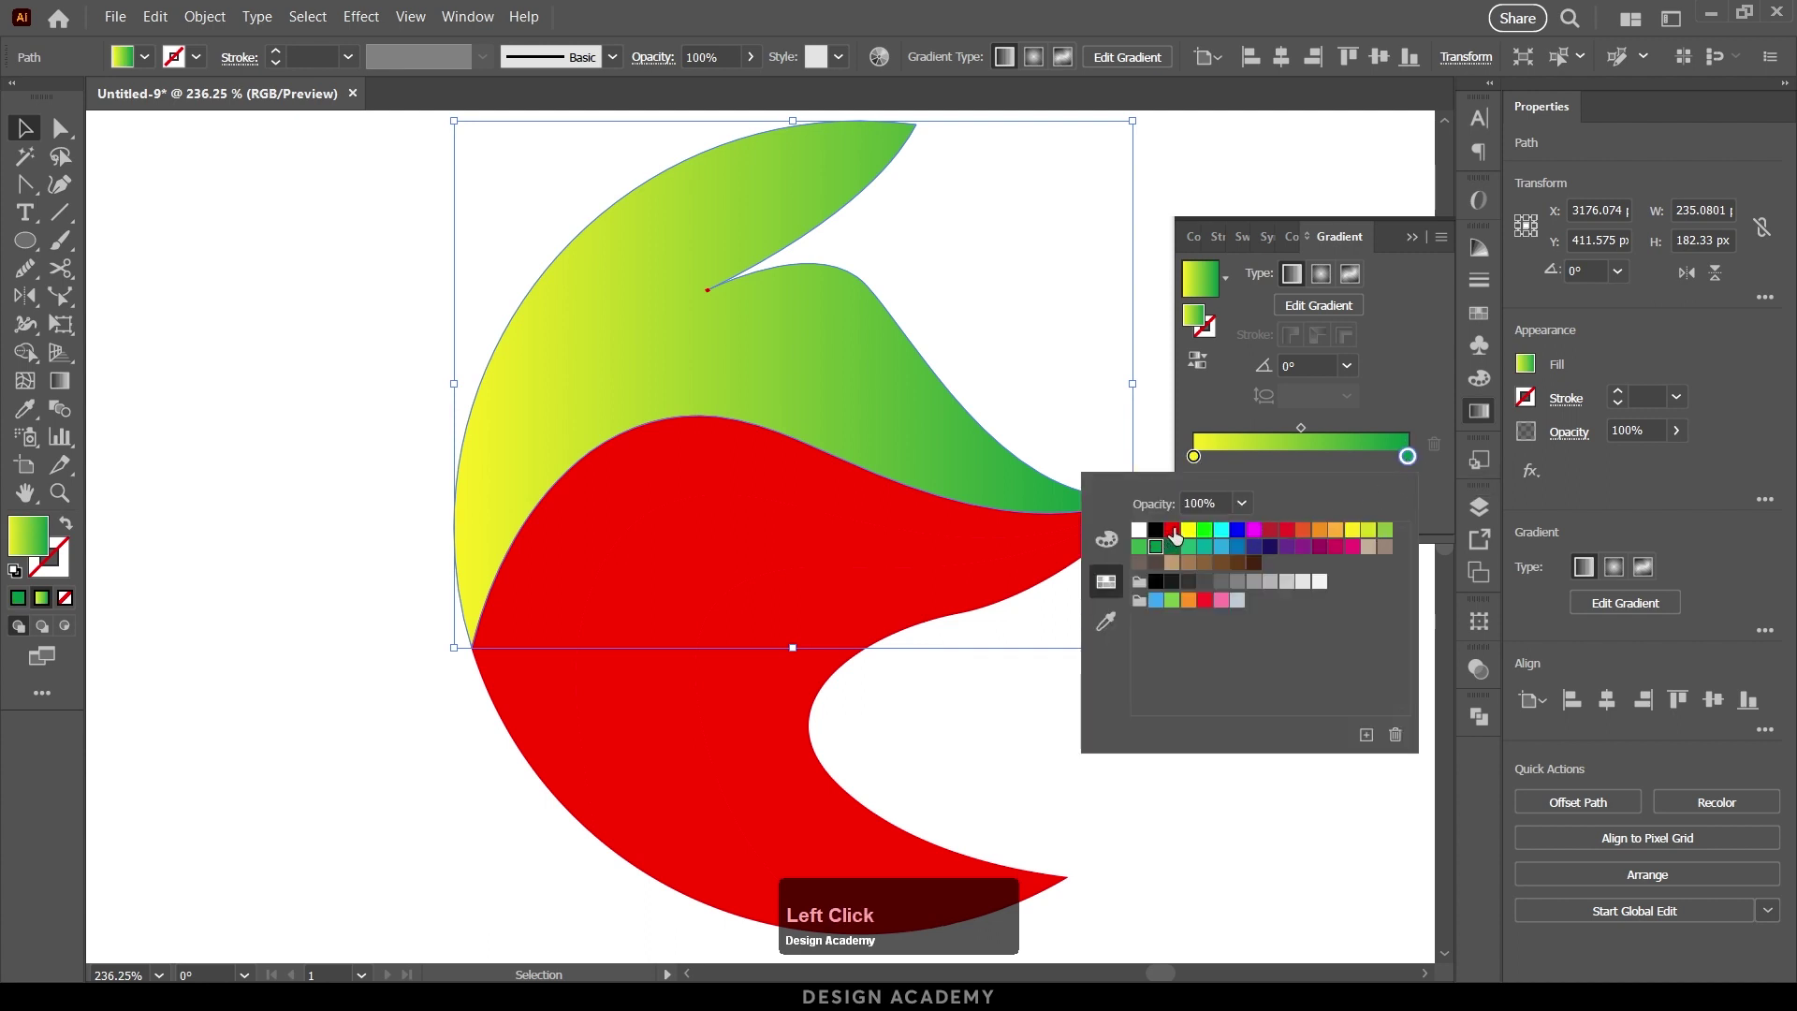
left_click(880, 382)
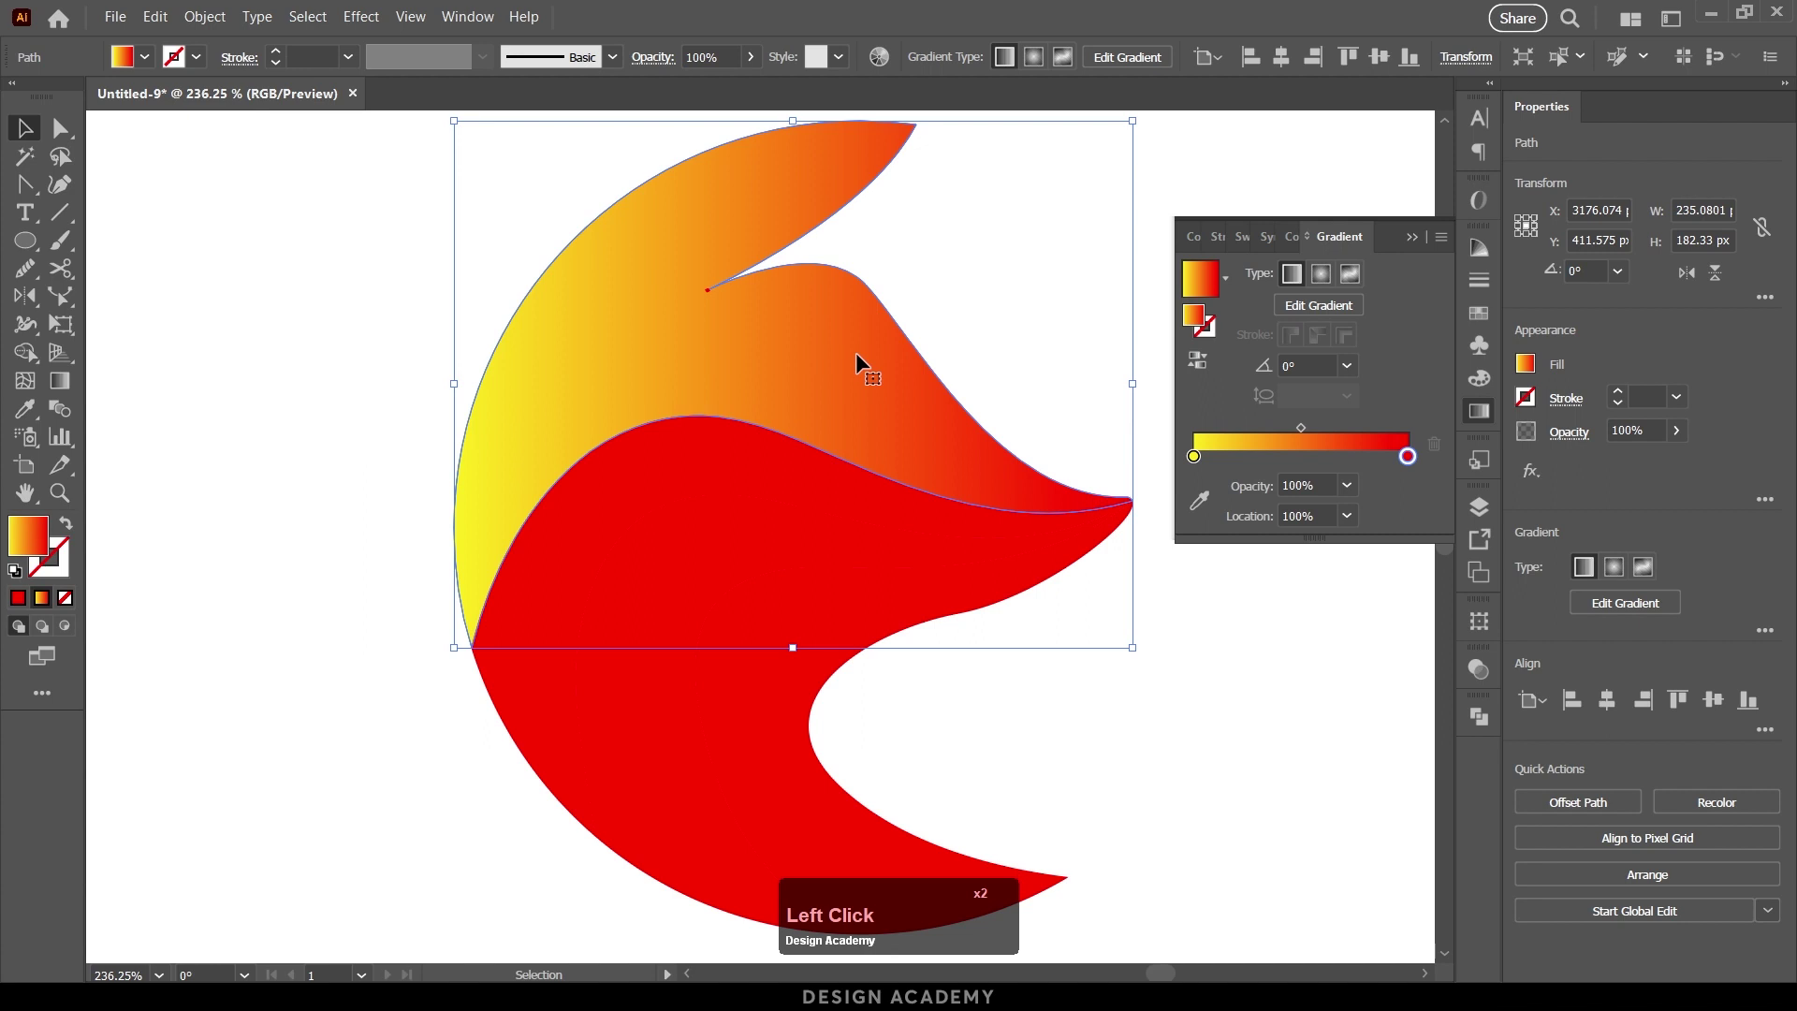
Step: Redirect the upper head shape's gradient diagonally, running from yellow at the ear tip to red at the lower back of the head
key("g")
left_click_drag(784, 345, 610, 362)
left_click_drag(542, 413, 1043, 345)
left_click_drag(974, 271, 786, 578)
key("v")
left_click(957, 561)
Step: Apply the linear gradient to the three lower stripe shapes and set its start stop to white
left_click_drag(920, 565, 664, 477)
left_click(1267, 417)
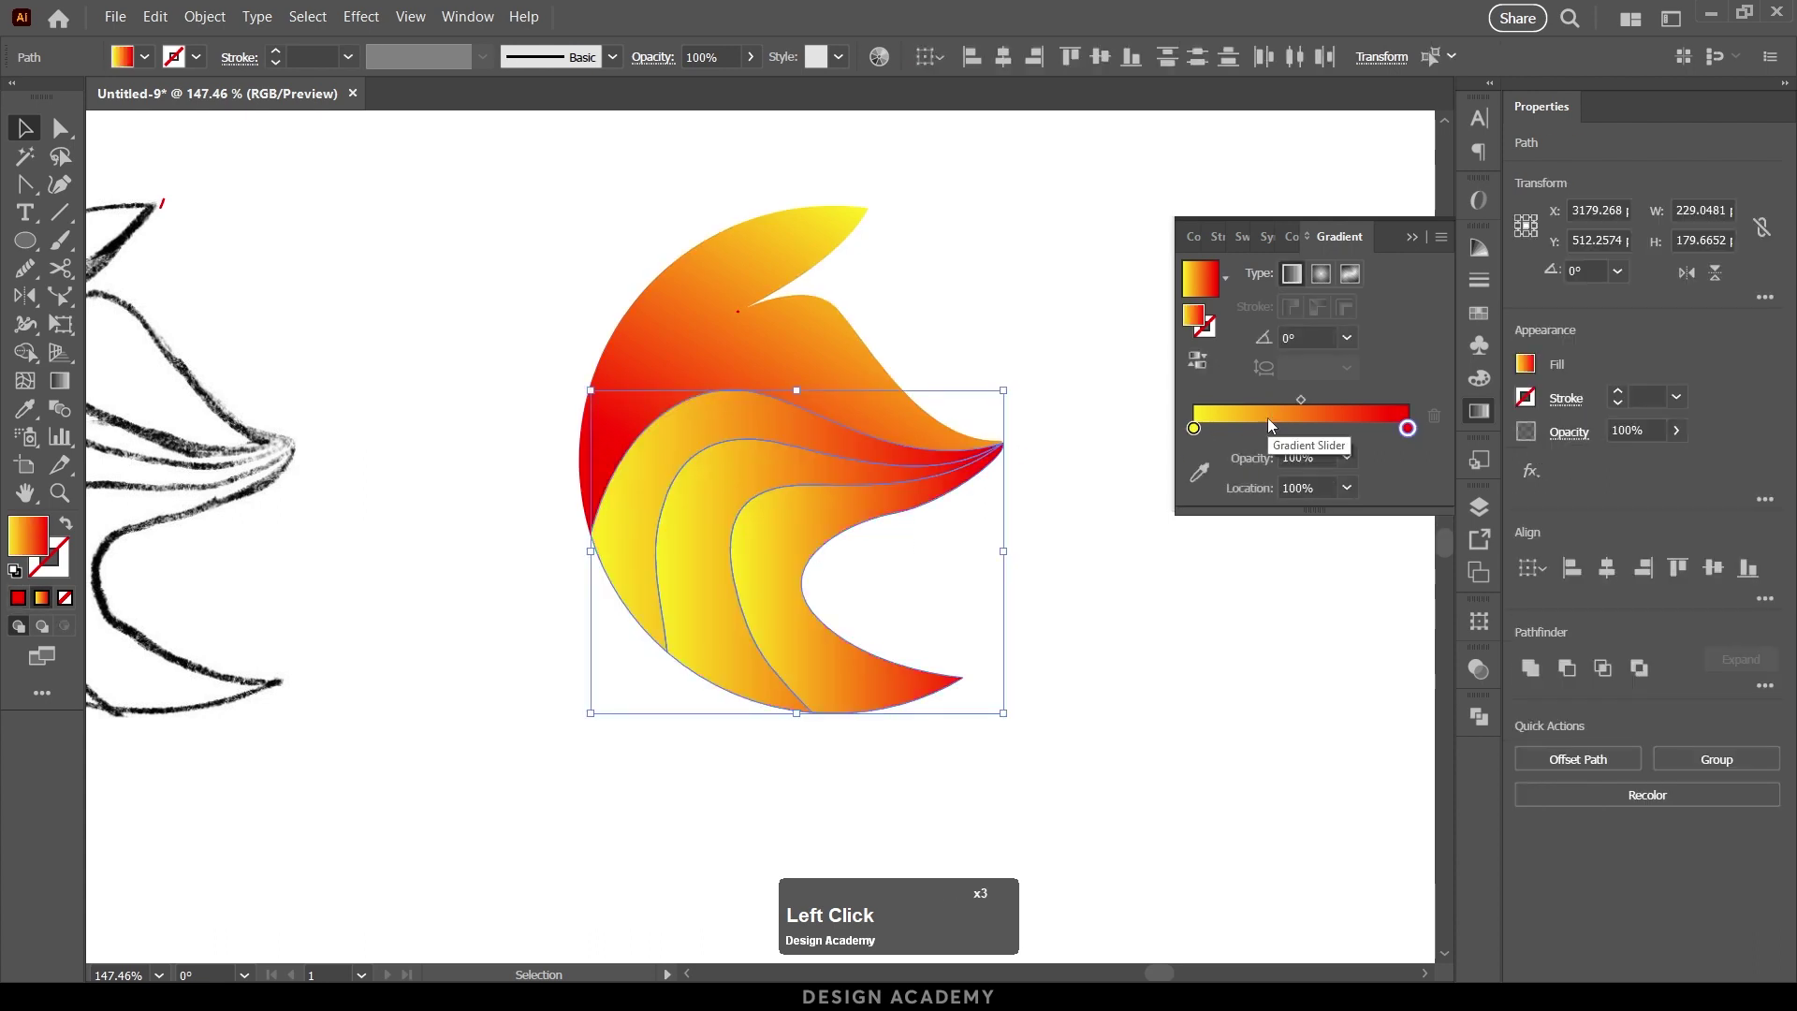
double_click(1195, 428)
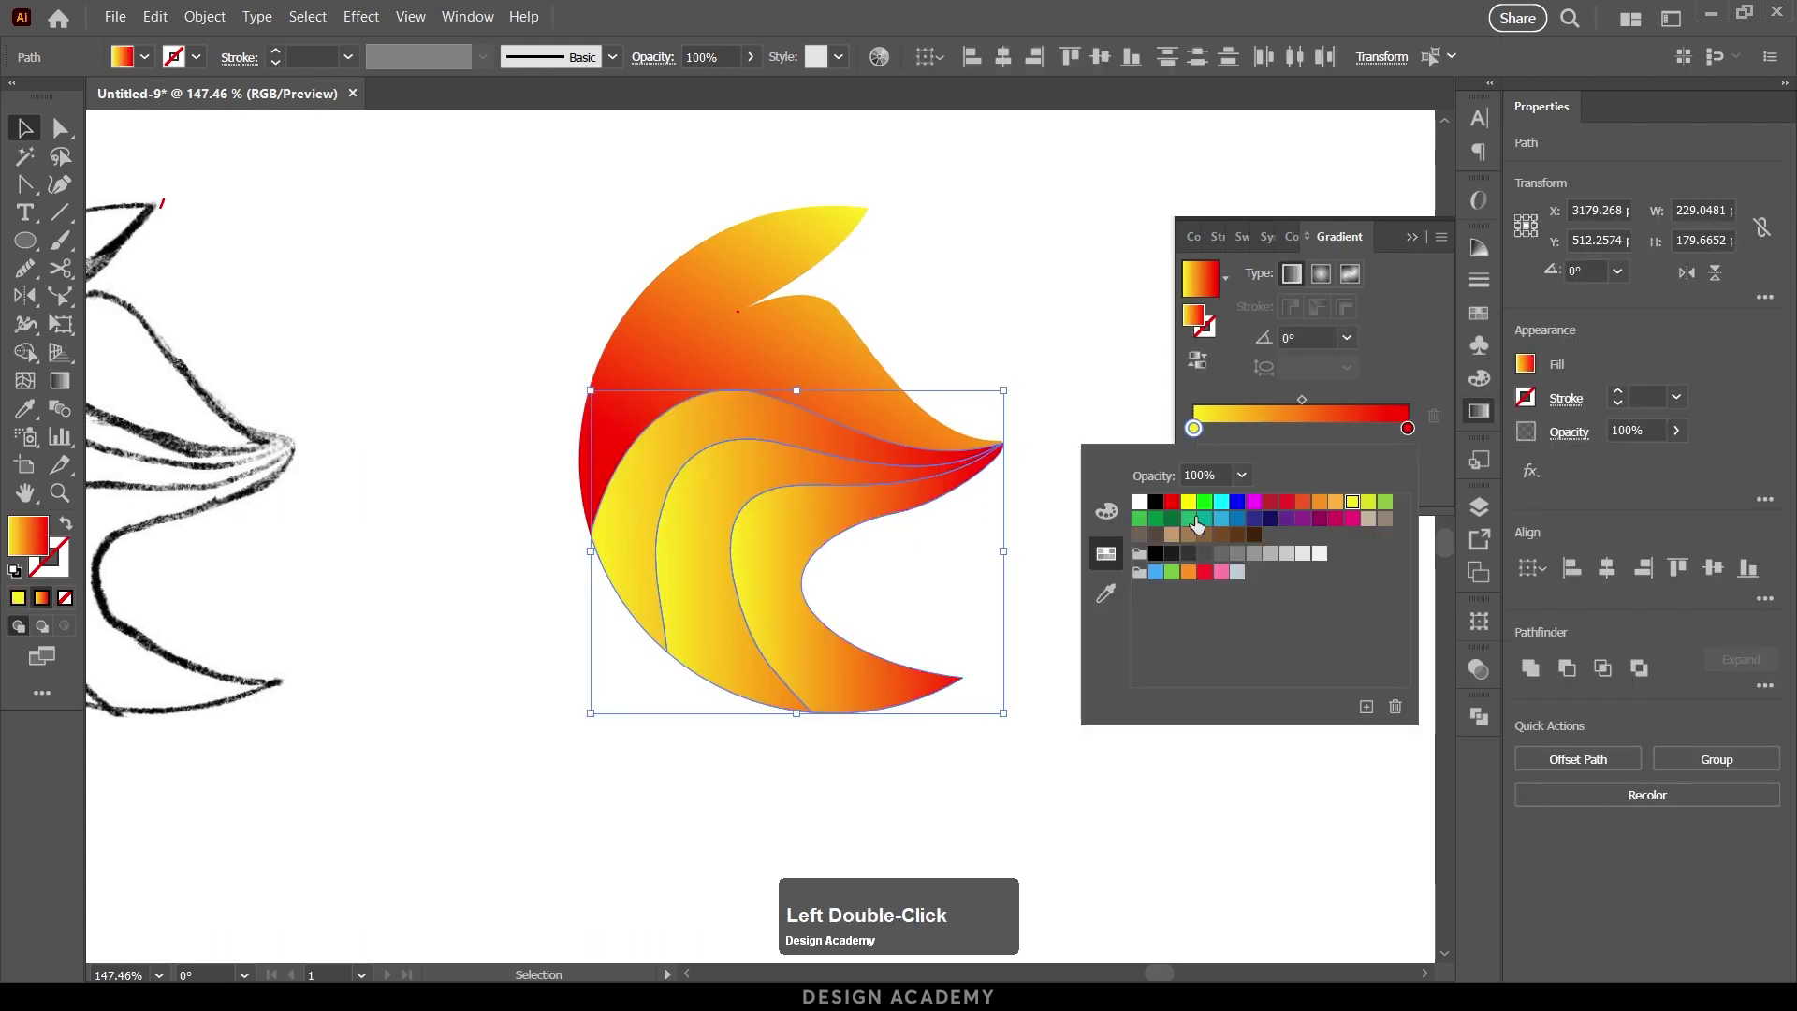
left_click(1140, 504)
Step: Set the end stop of the stripes' gradient to a light blue-grey, R 191, G 203, B 203 (#bfcbcb)
double_click(1409, 428)
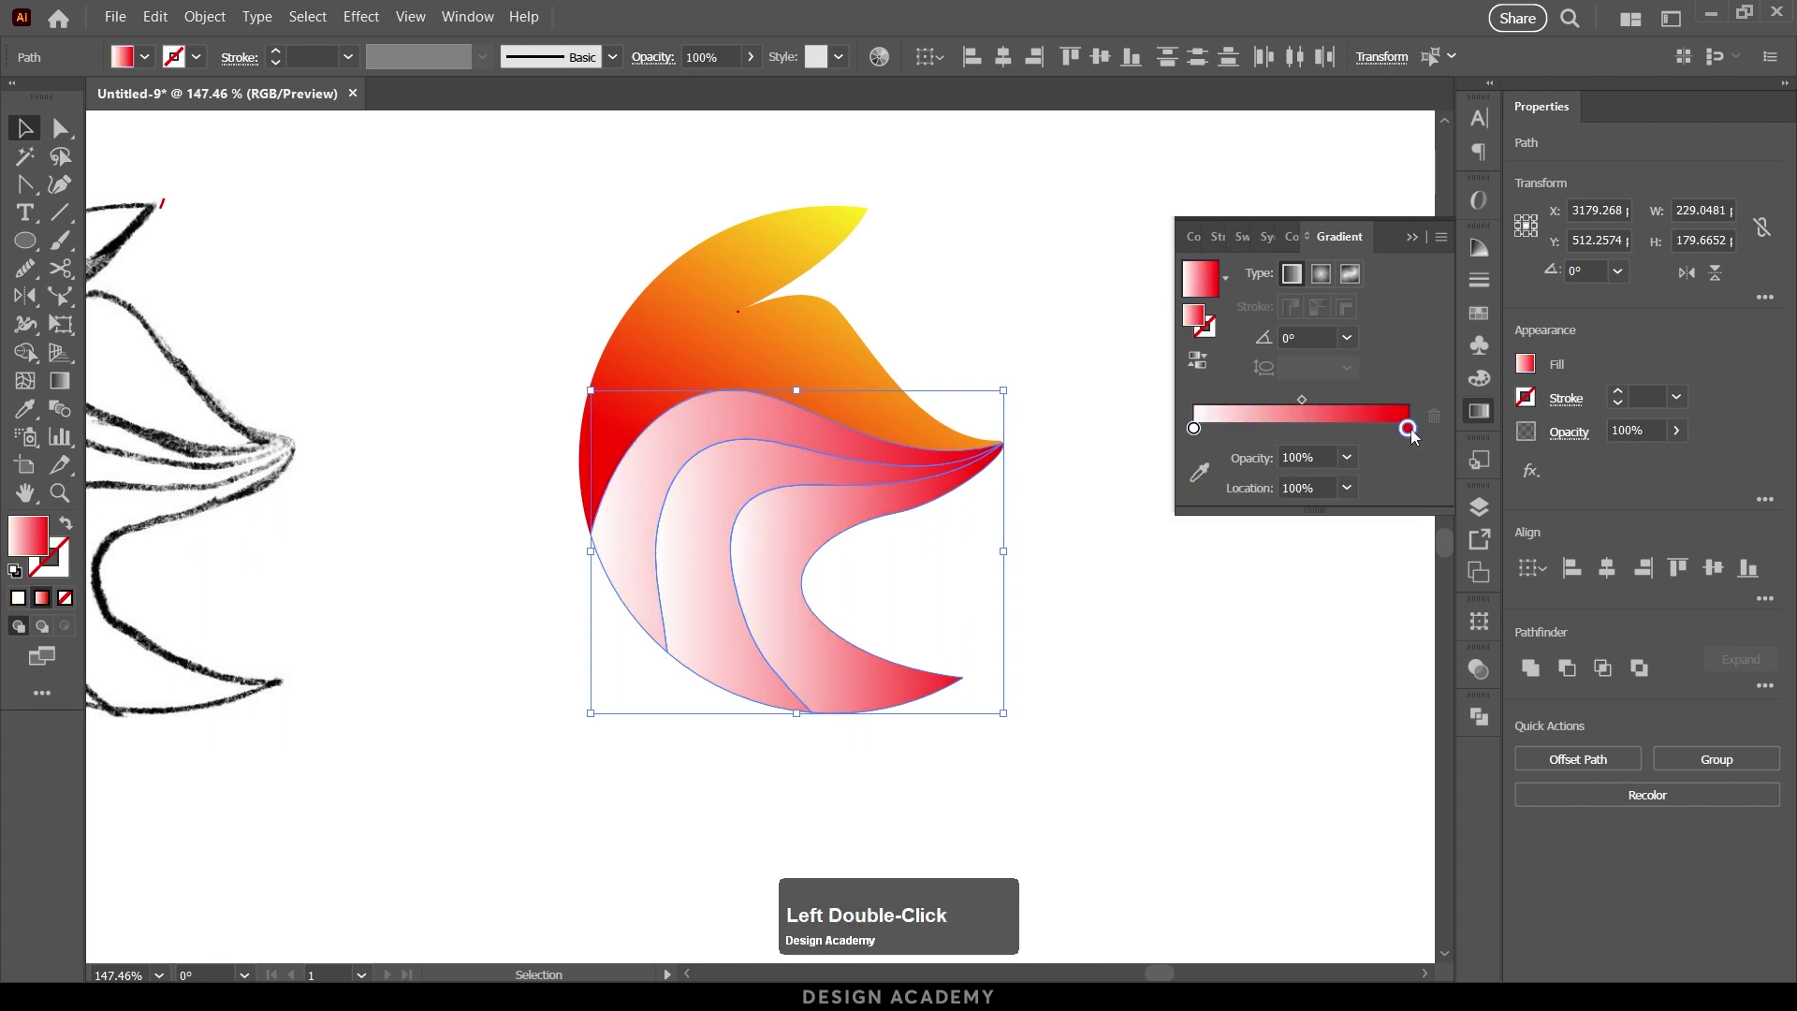
left_click(1320, 553)
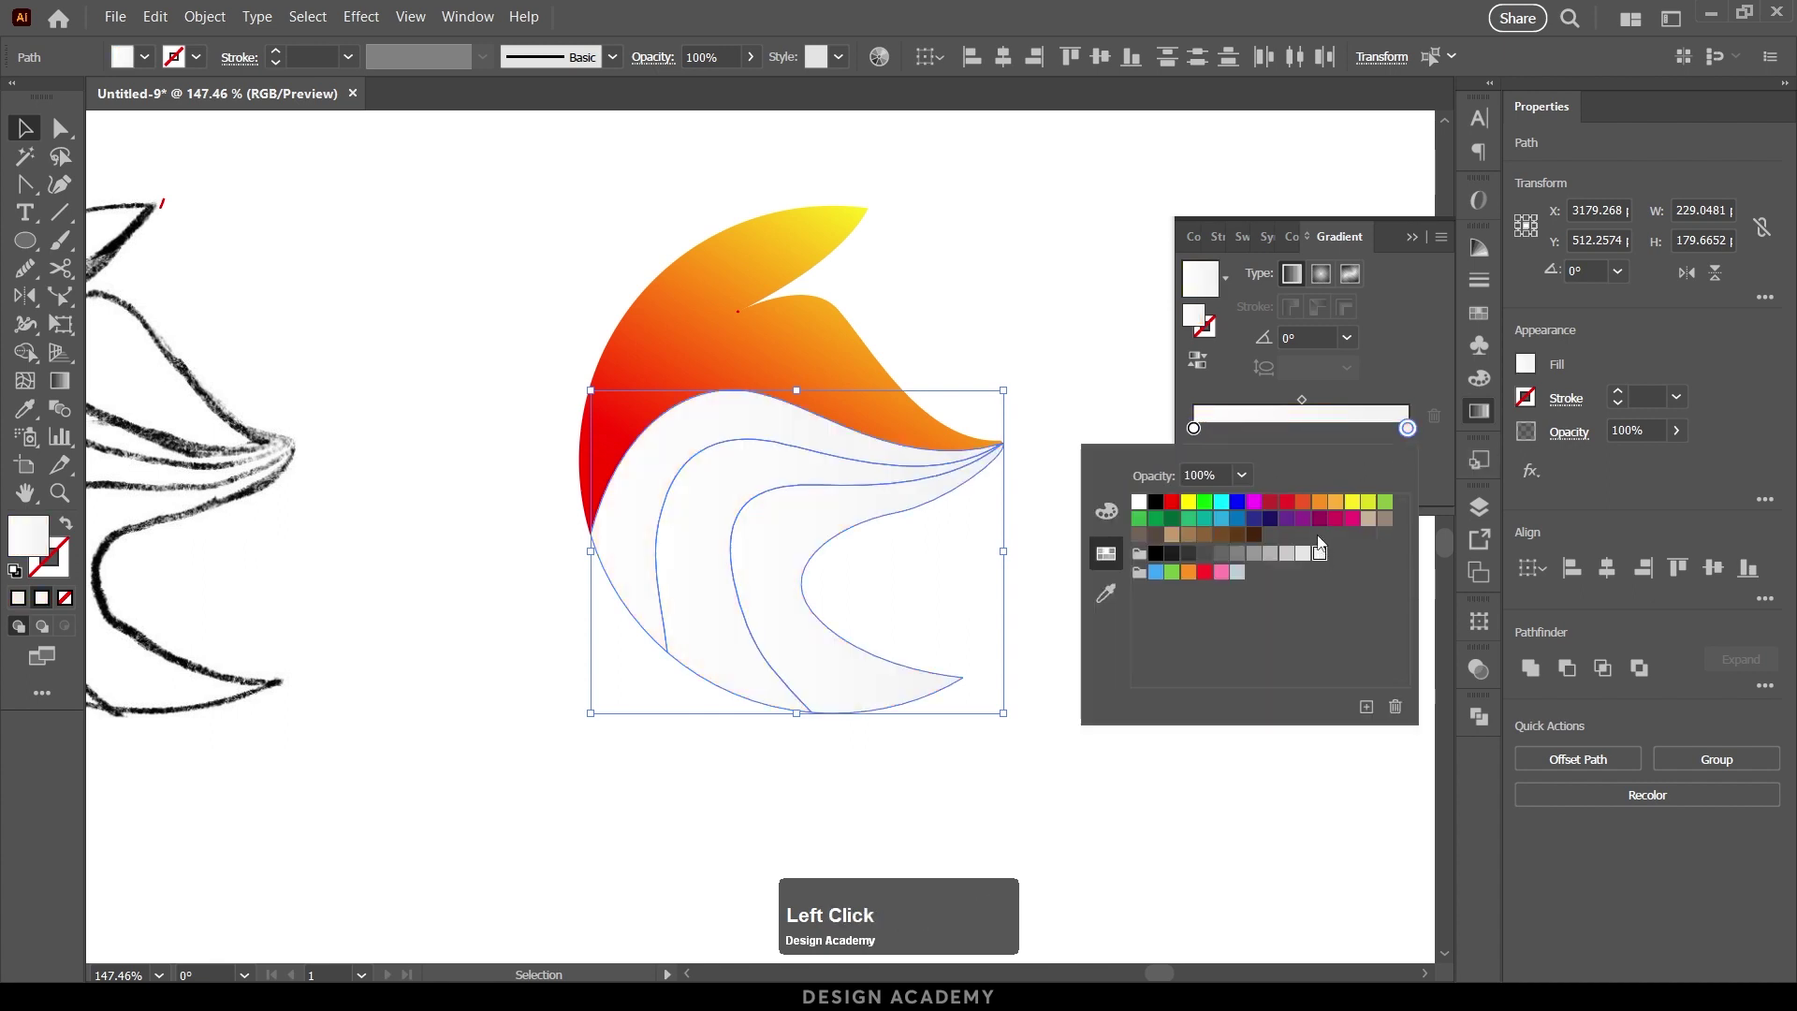
left_click(1409, 431)
double_click(1409, 429)
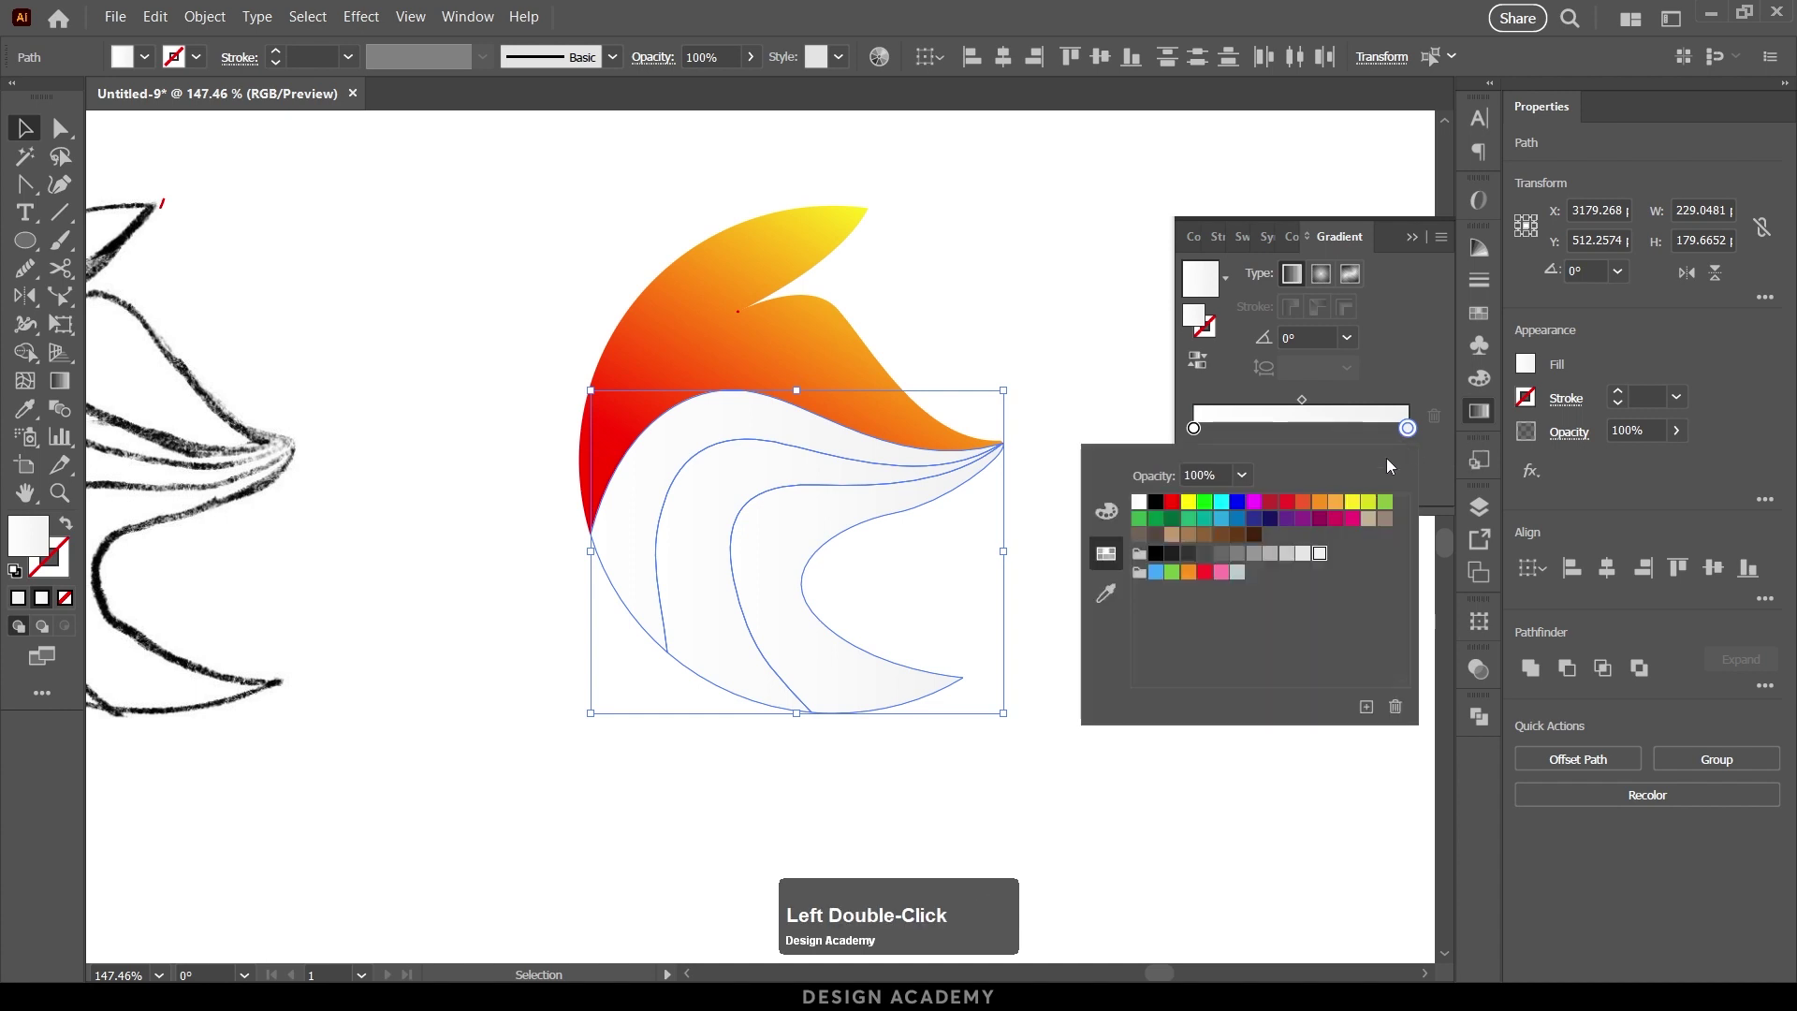
left_click(1286, 554)
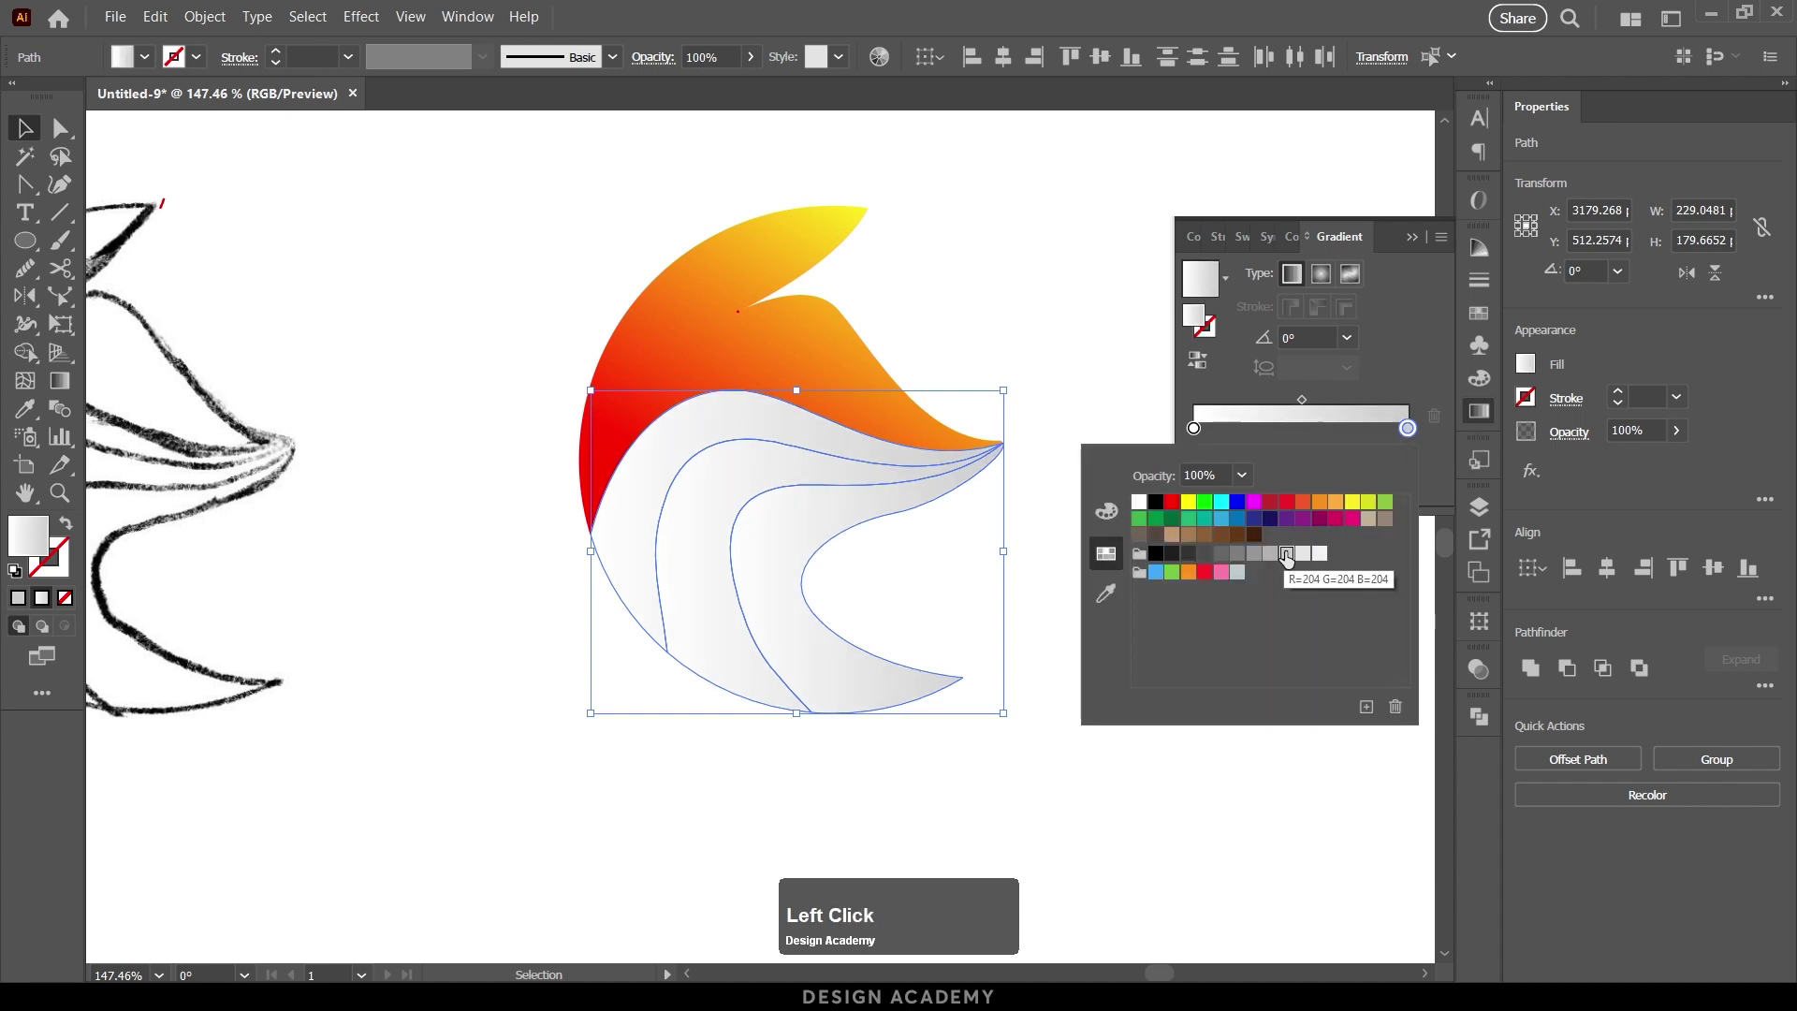
left_click(1107, 512)
left_click_drag(1308, 520, 1305, 521)
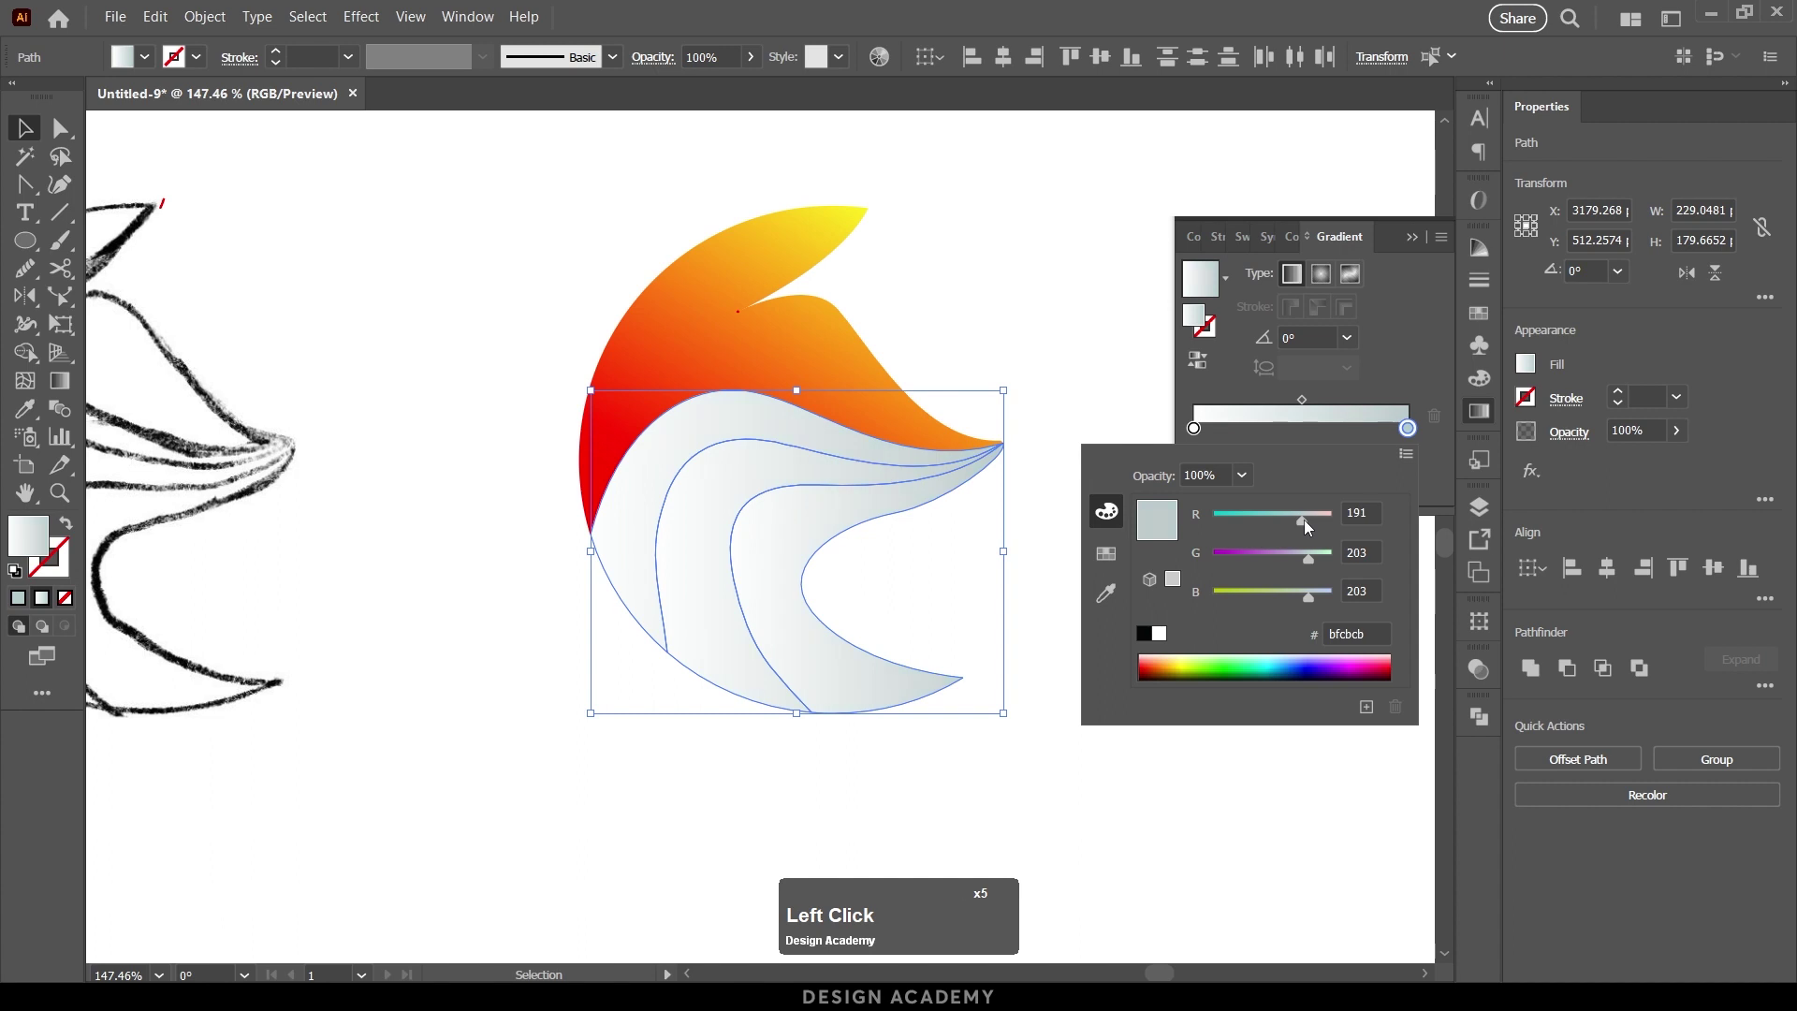
left_click(1418, 362)
double_click(1187, 552)
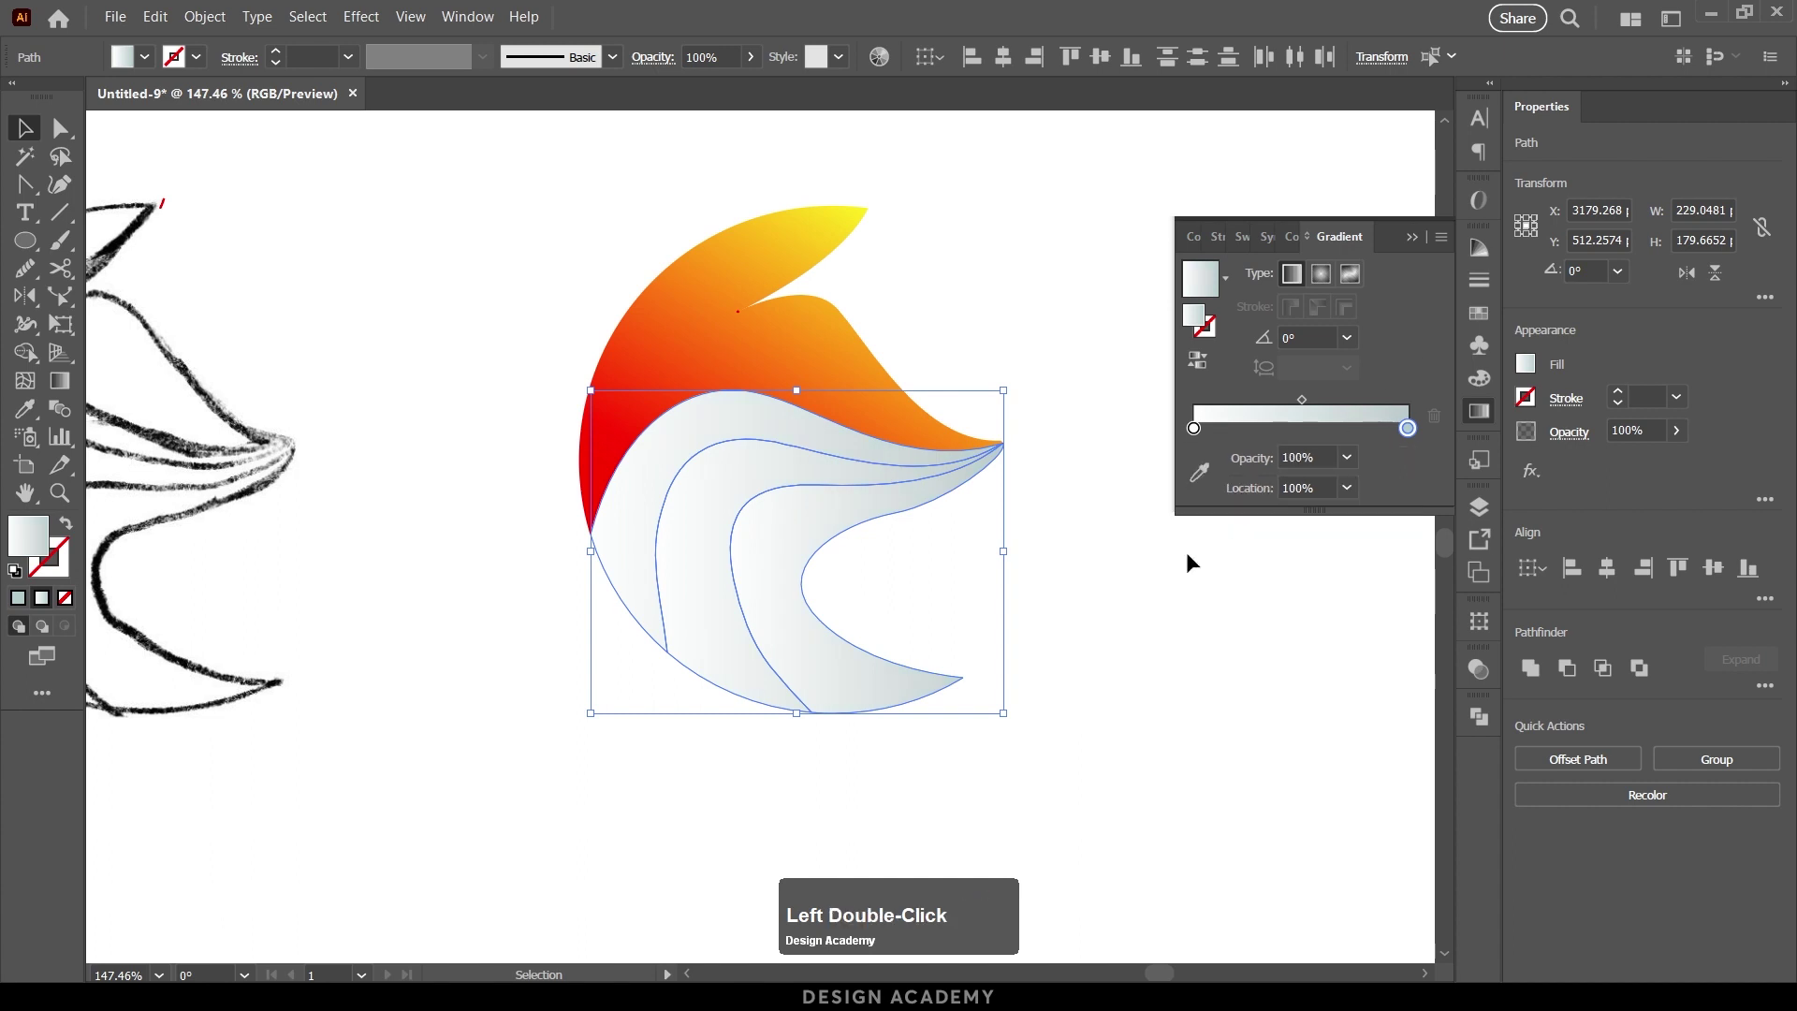
left_click(1013, 575)
key("space")
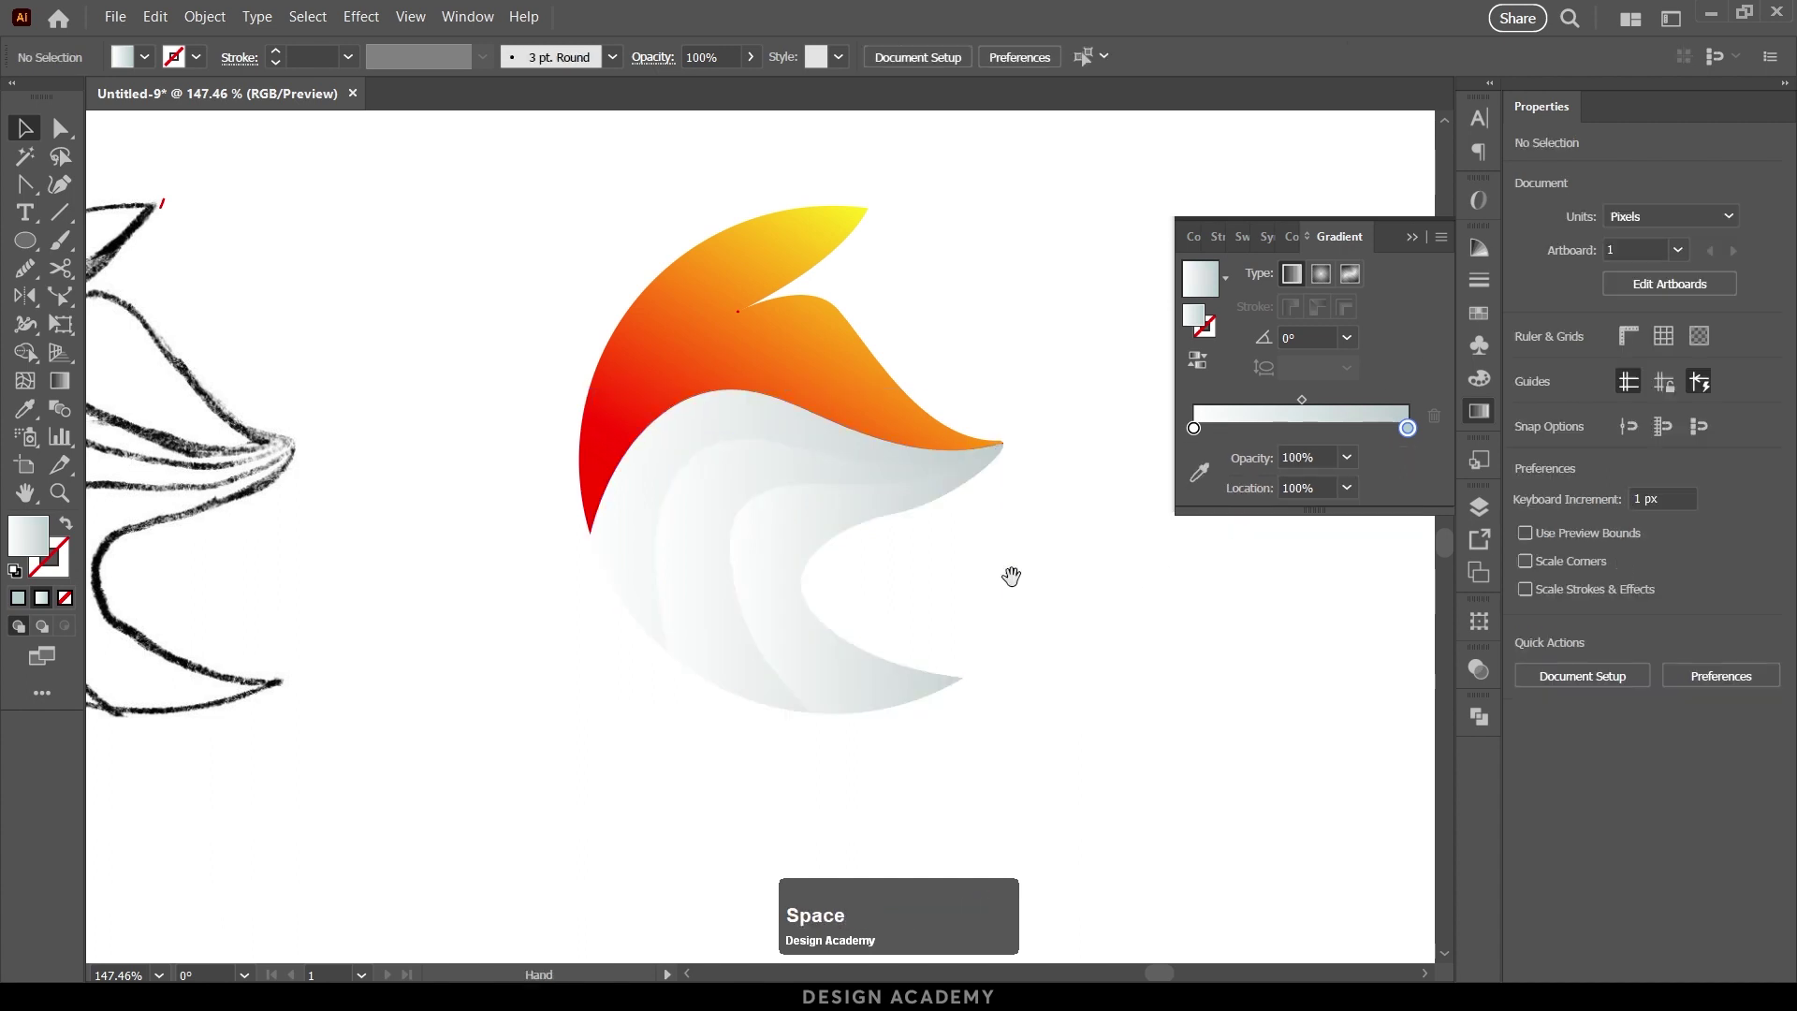
Step: Redirect the outer white stripe's gradient steeply downwards at about -77°, running from white at its upper edge to blue-grey below
left_click_drag(1002, 532, 788, 559)
left_click_drag(886, 651, 370, 269)
key("space")
left_click_drag(749, 496, 790, 503)
left_click(912, 560)
key("ctrl+space")
left_click_drag(642, 519, 774, 530)
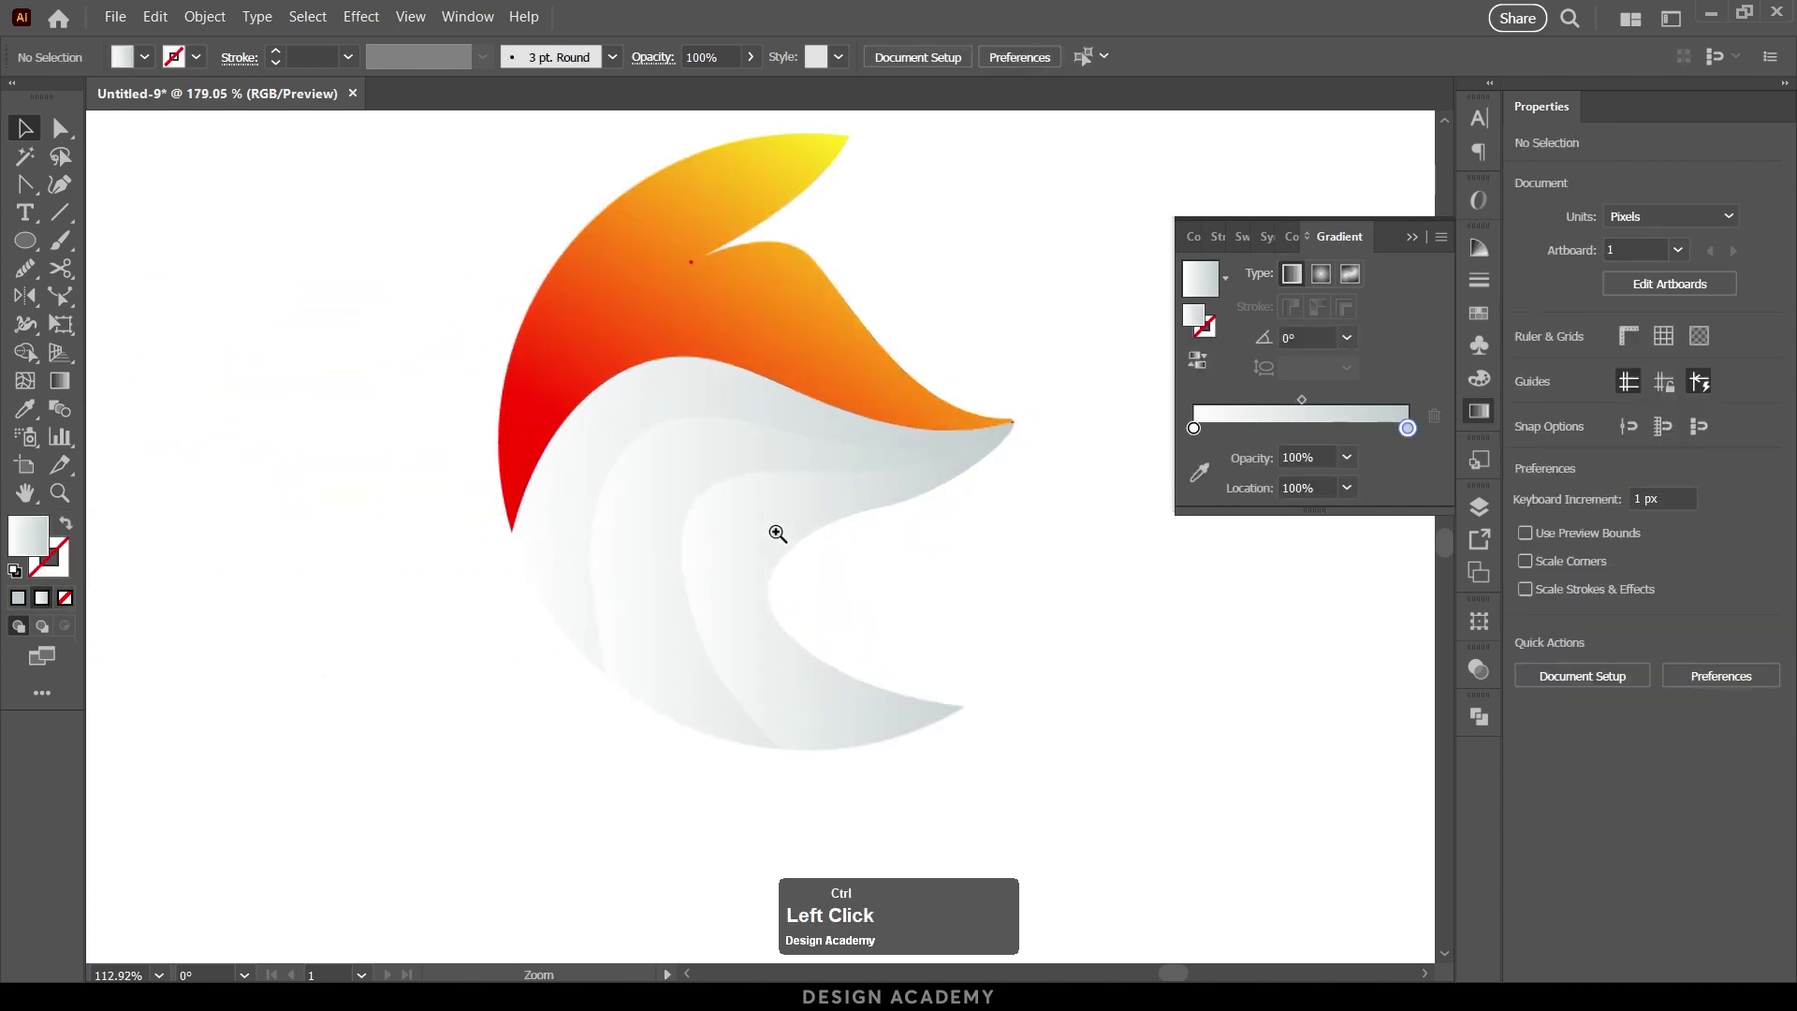
left_click(687, 393)
key("g")
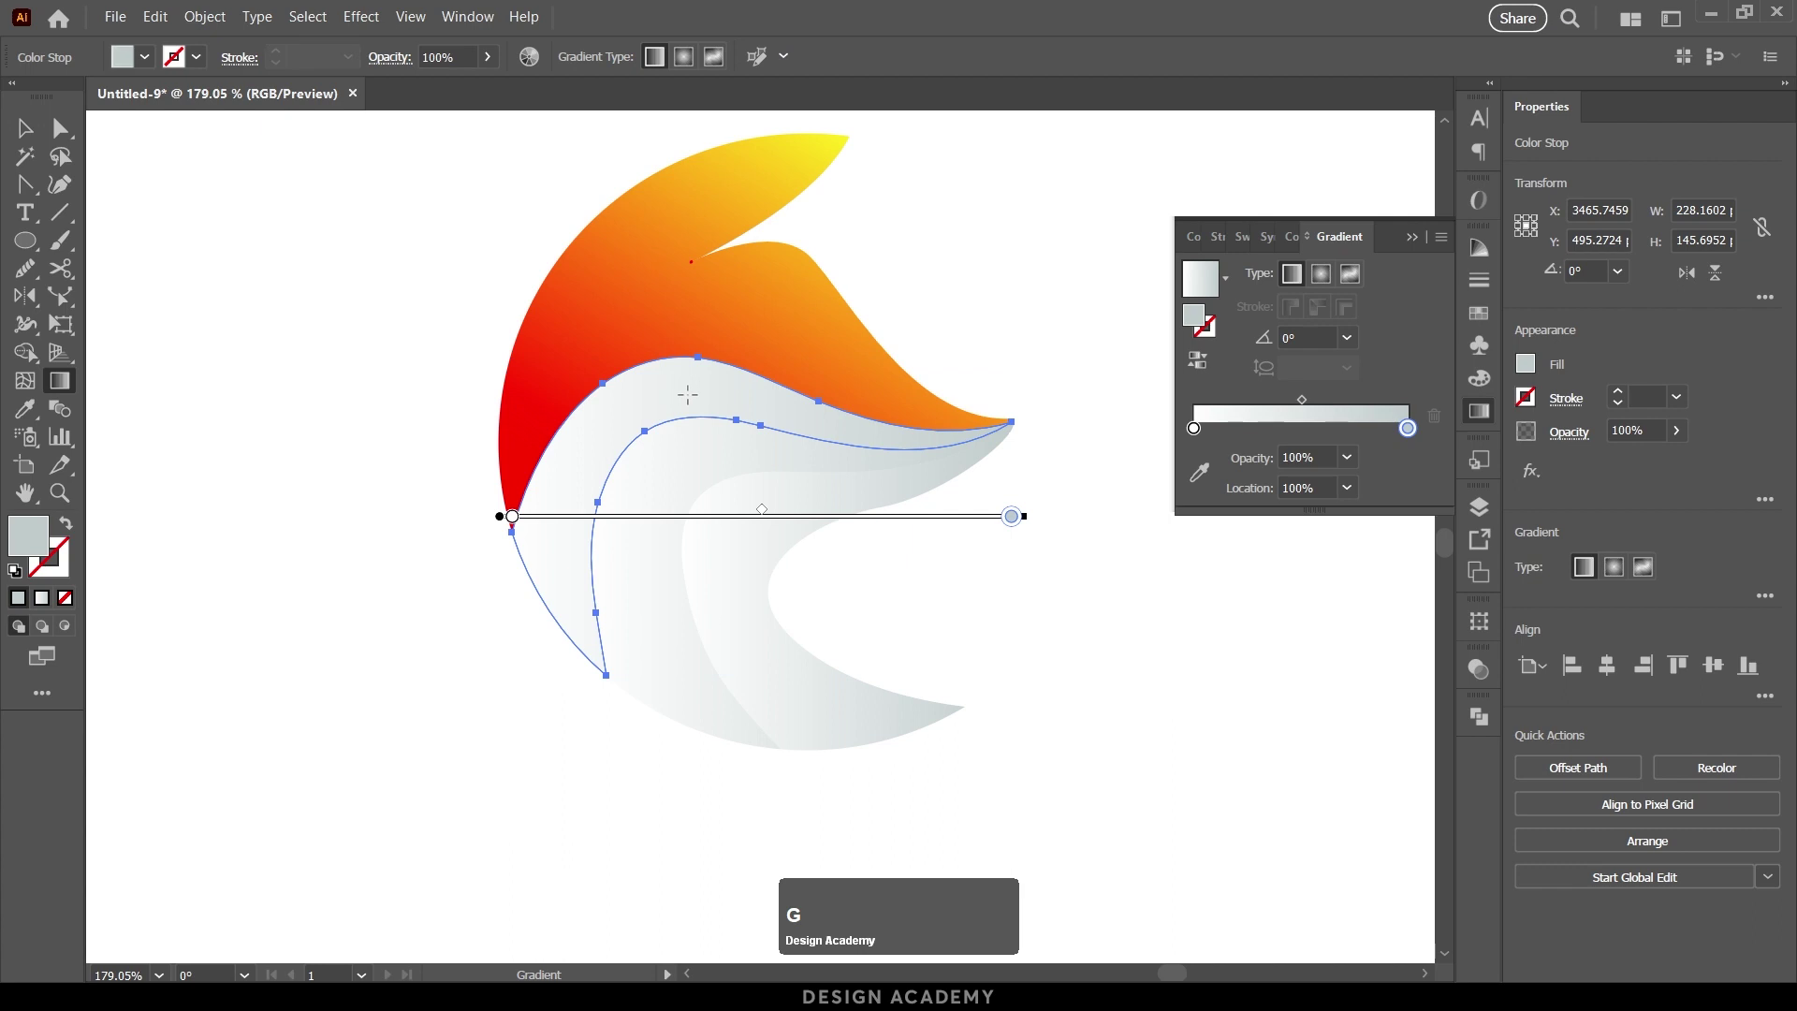
left_click_drag(740, 348, 802, 636)
key("v")
left_click(1030, 593)
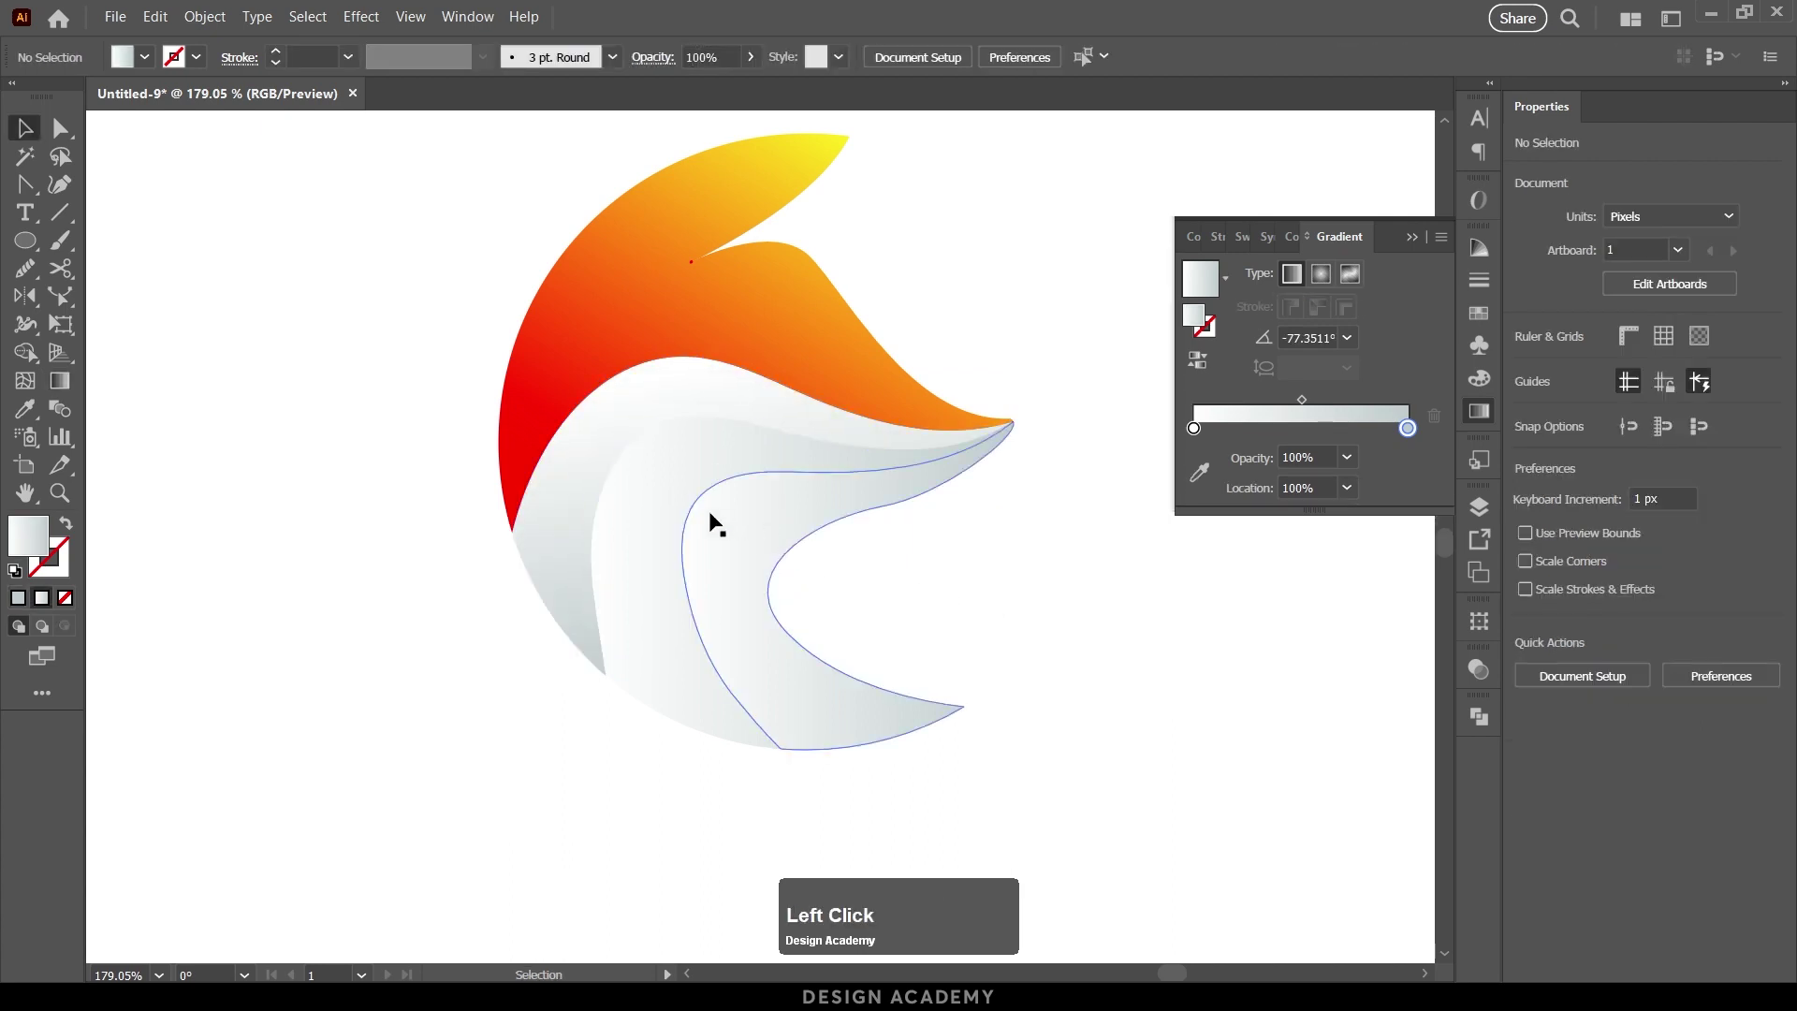
Step: Redirect the middle stripe's gradient diagonally at about 124°, from white at the lower right to blue-grey at its upper left
left_click(666, 487)
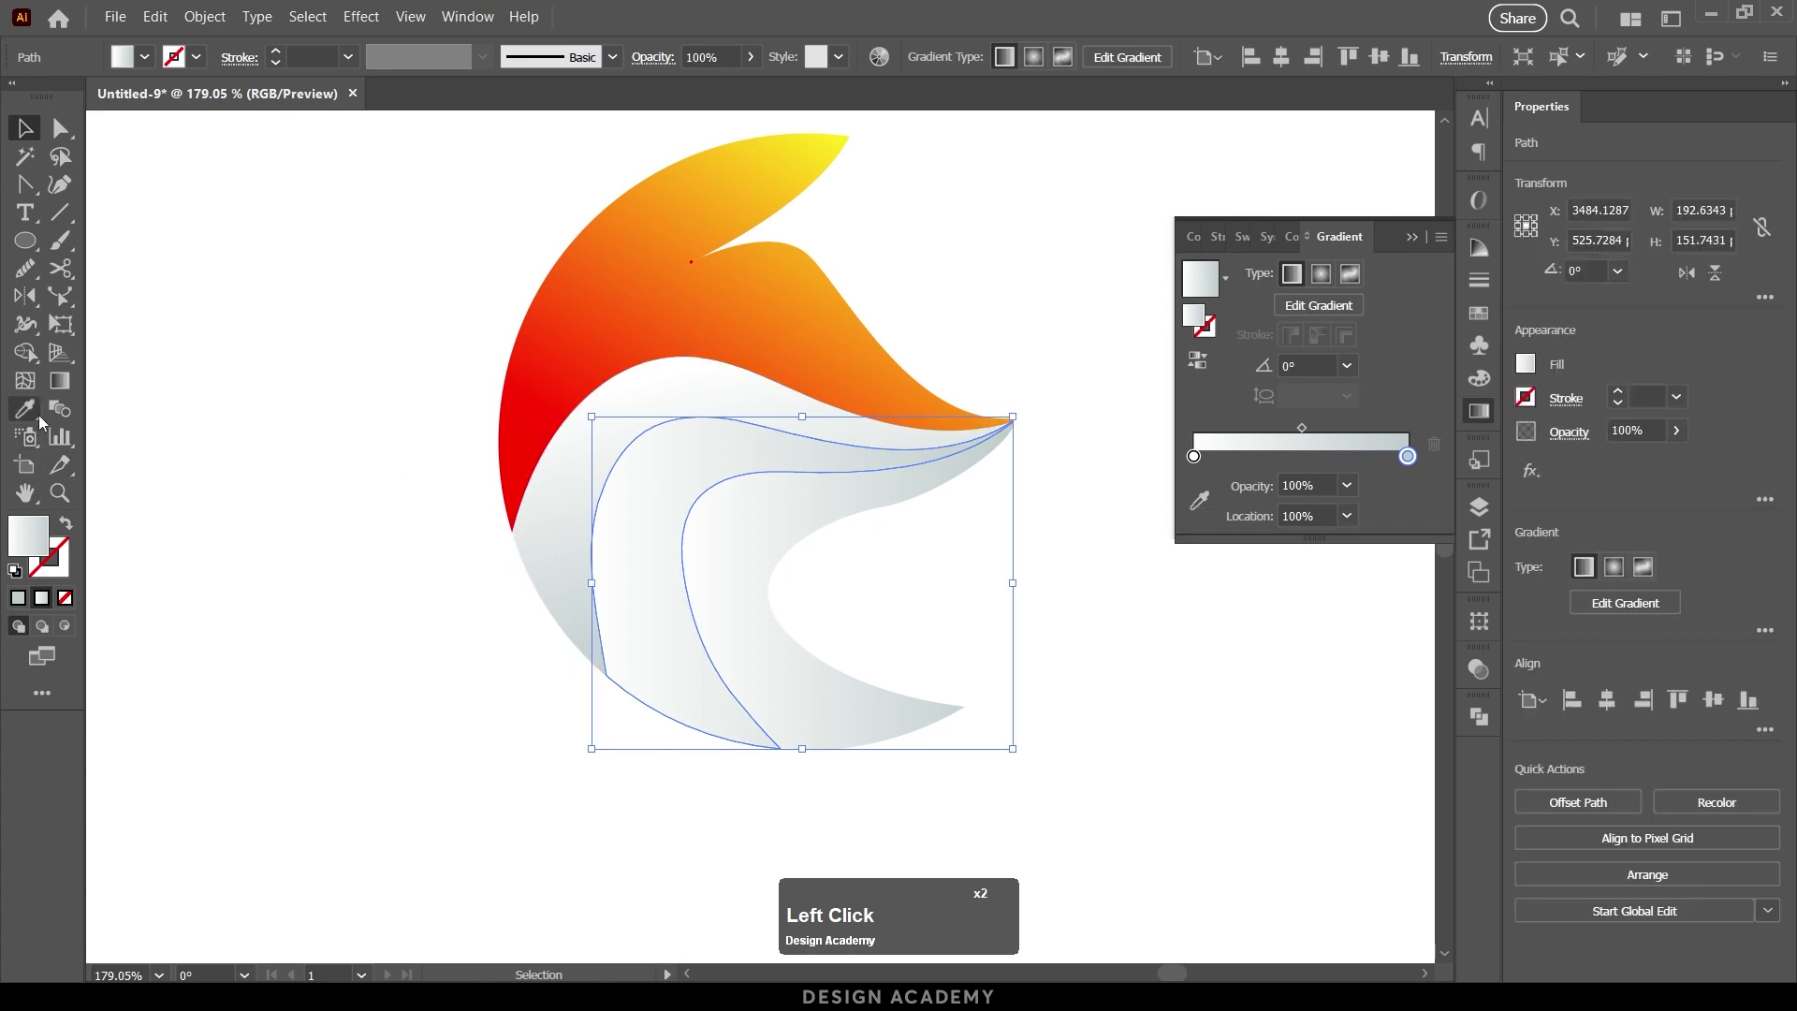
left_click(59, 383)
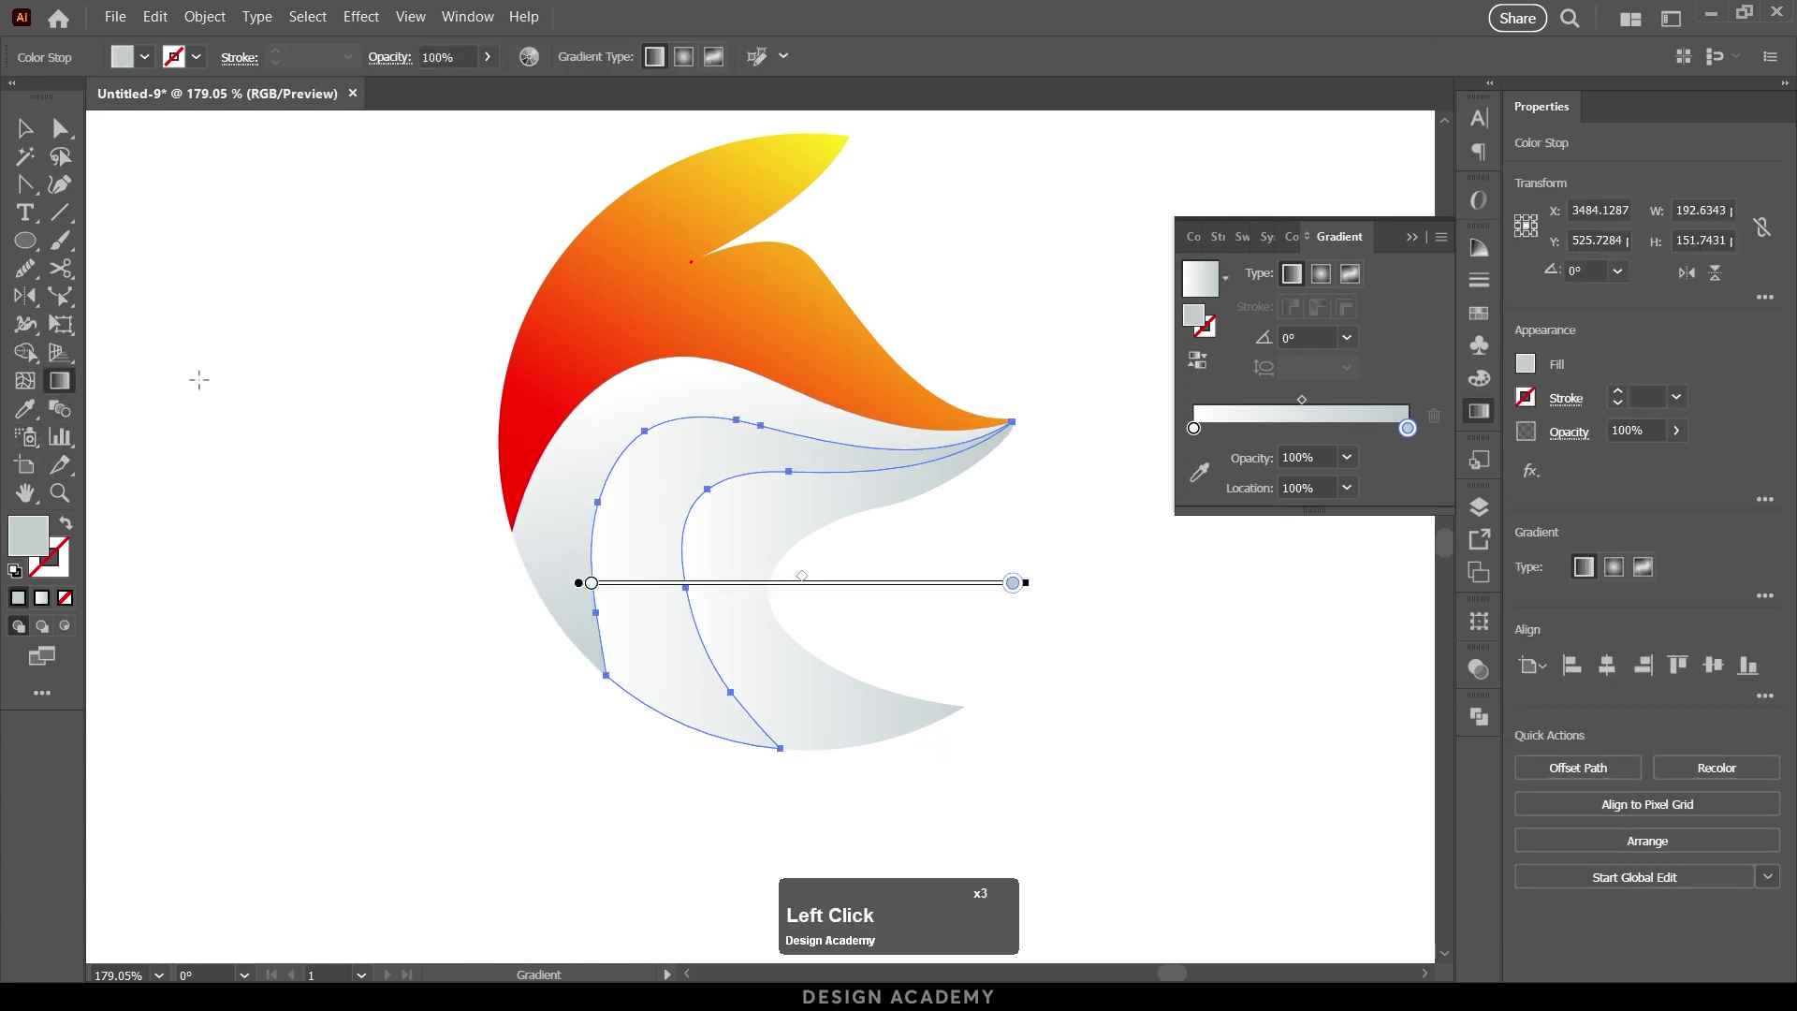
mouse_move(677, 382)
left_mouse_down()
mouse_move(762, 482)
mouse_move(822, 608)
mouse_move(813, 556)
mouse_move(703, 389)
left_mouse_up()
key("v")
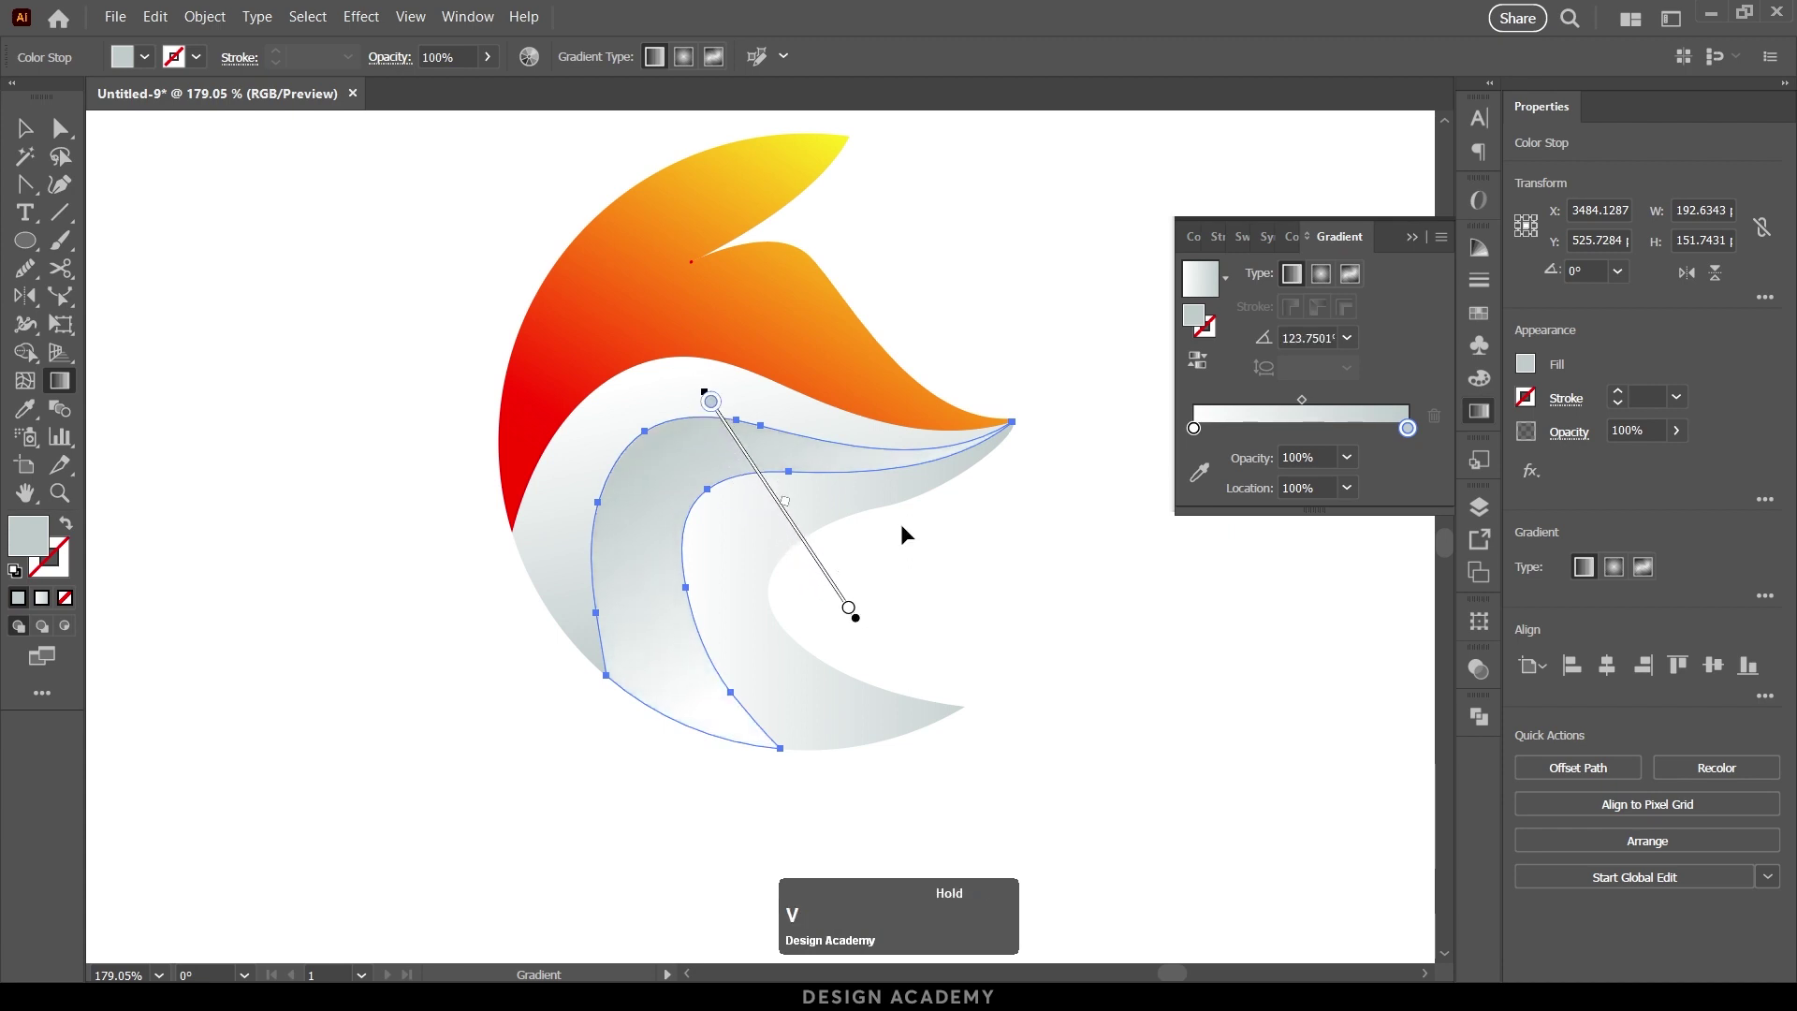
Step: Redirect the inner stripe's gradient almost horizontally, running from white beyond the snout tip to blue-grey at the stripe's left edge
left_click(870, 499)
key("g")
left_click_drag(1041, 517, 648, 531)
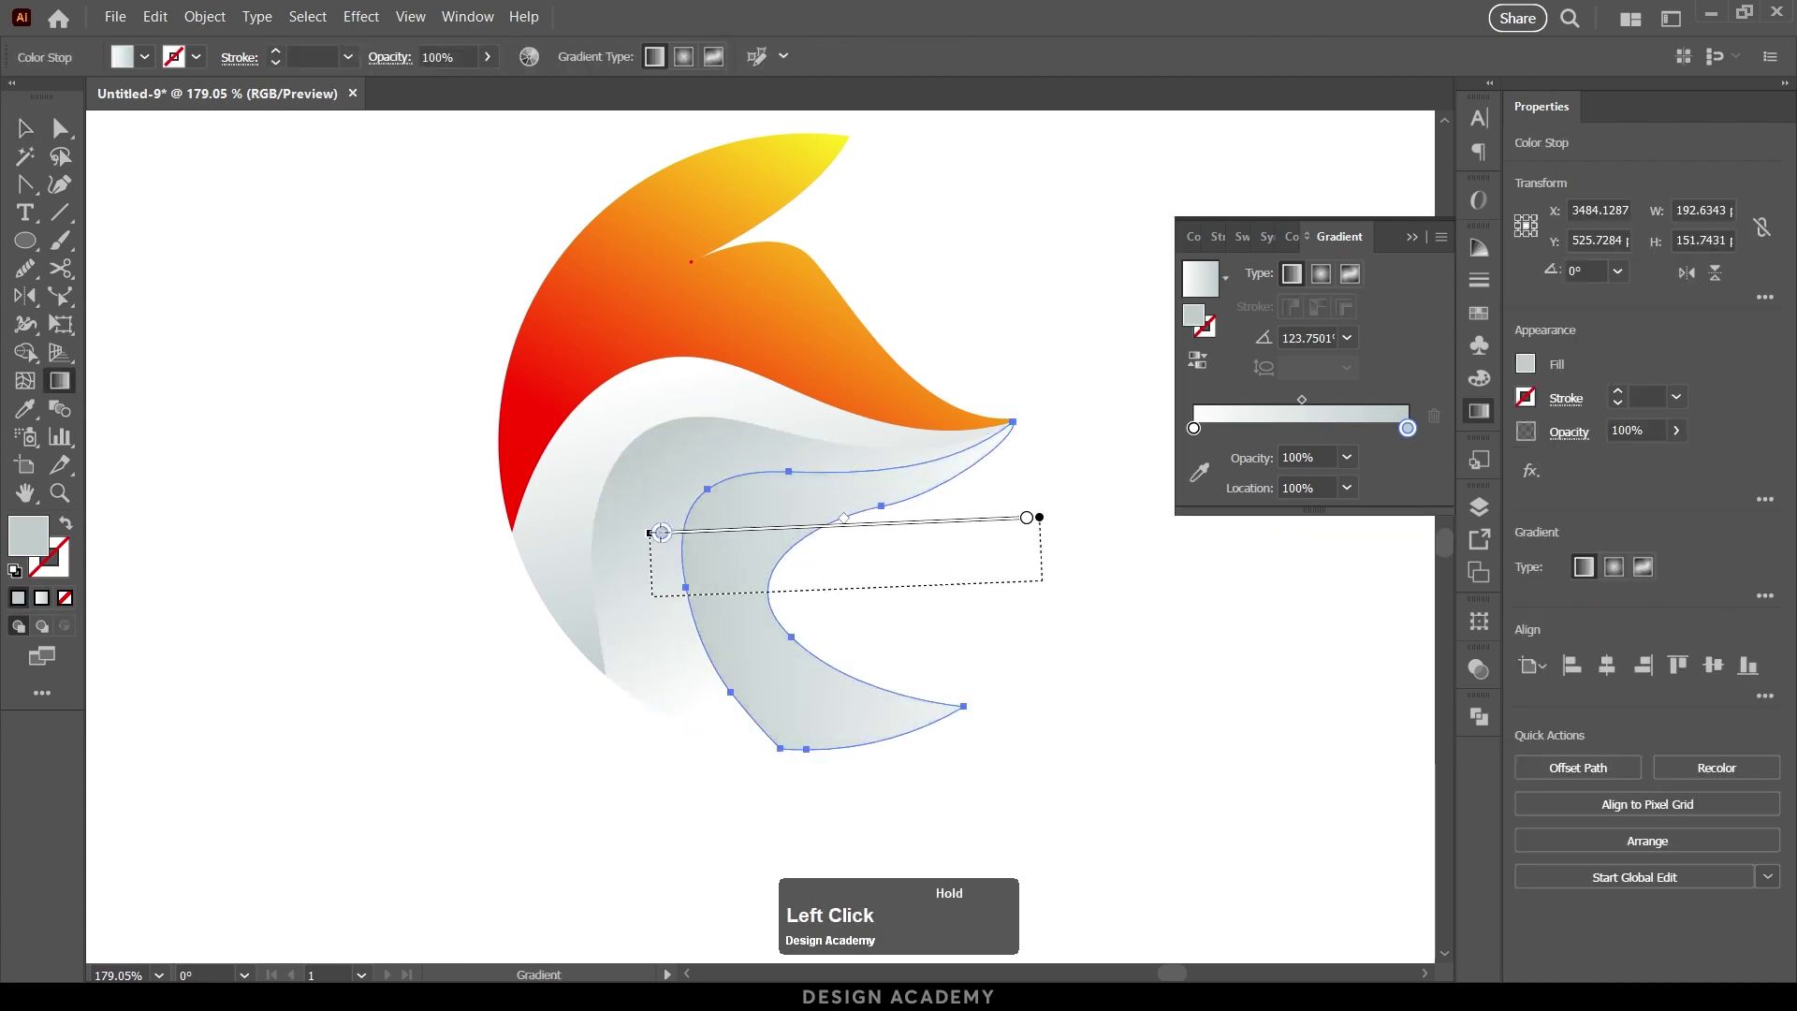
key("v")
left_click(1061, 572)
Step: Group all the coloured shapes of the logo into one object
left_click(641, 400)
left_click(397, 472)
scroll(1009, 543, "down", 3)
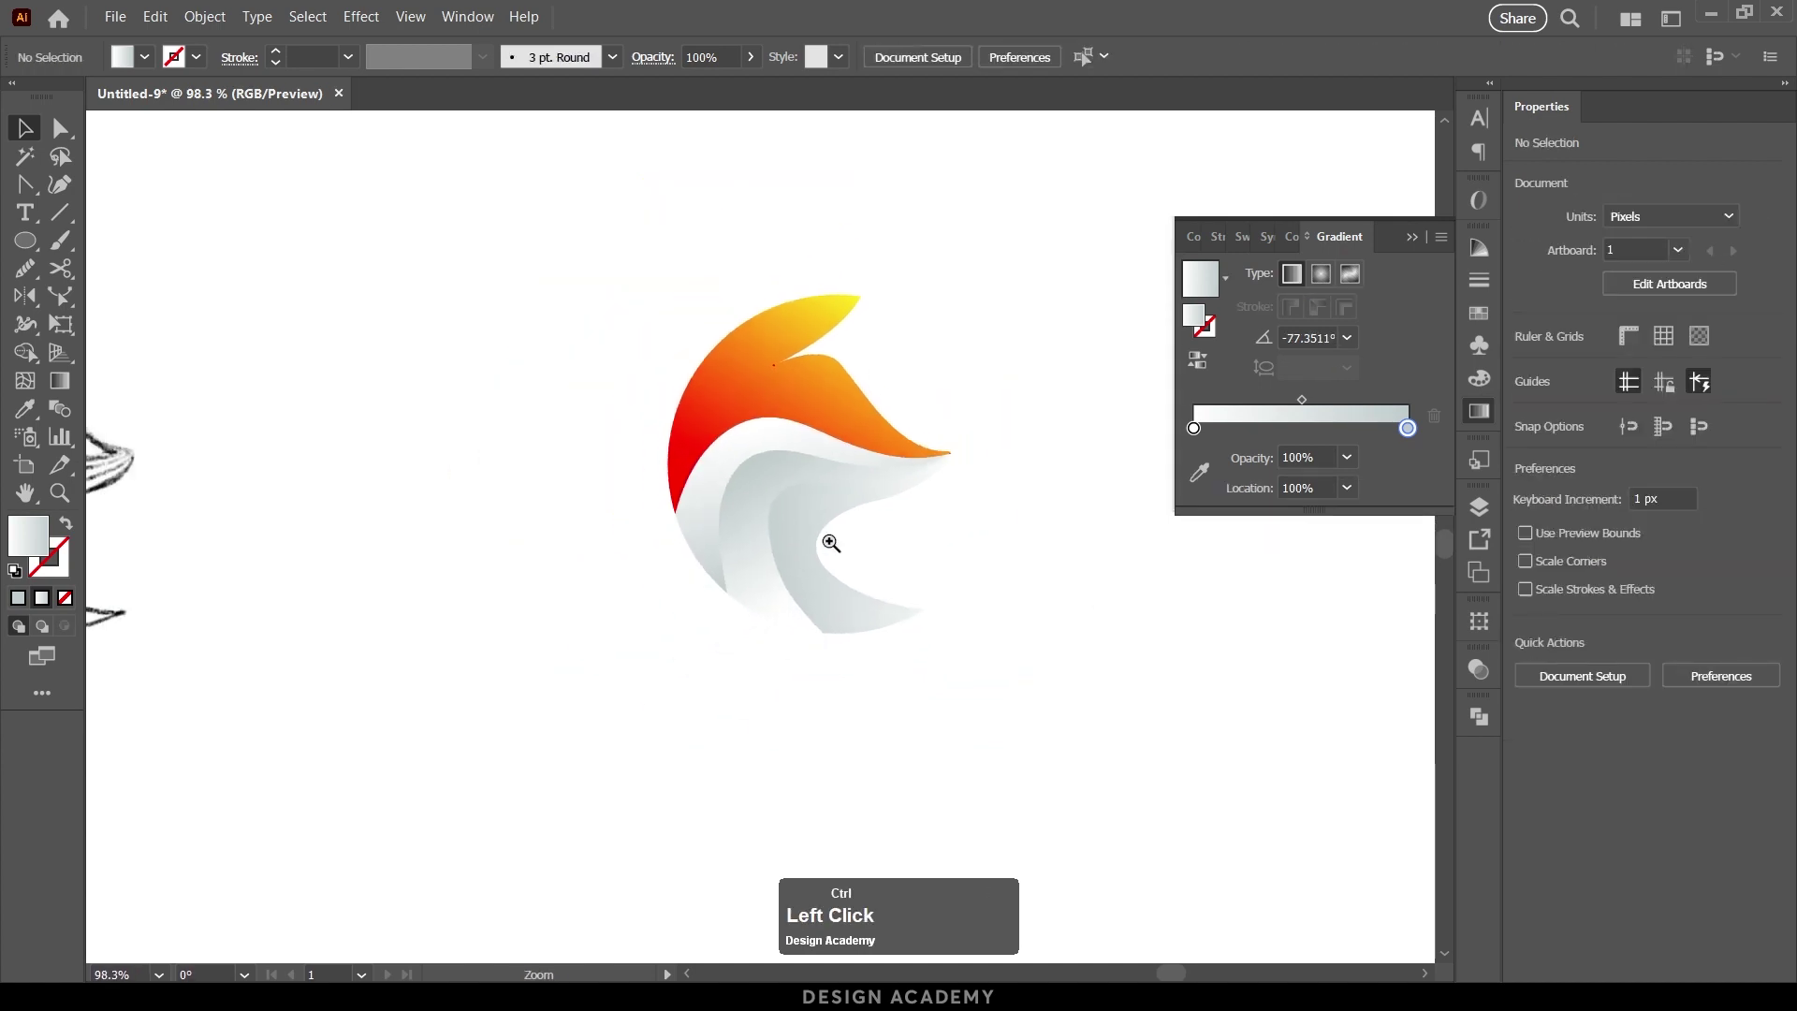
left_click_drag(949, 700, 367, 214)
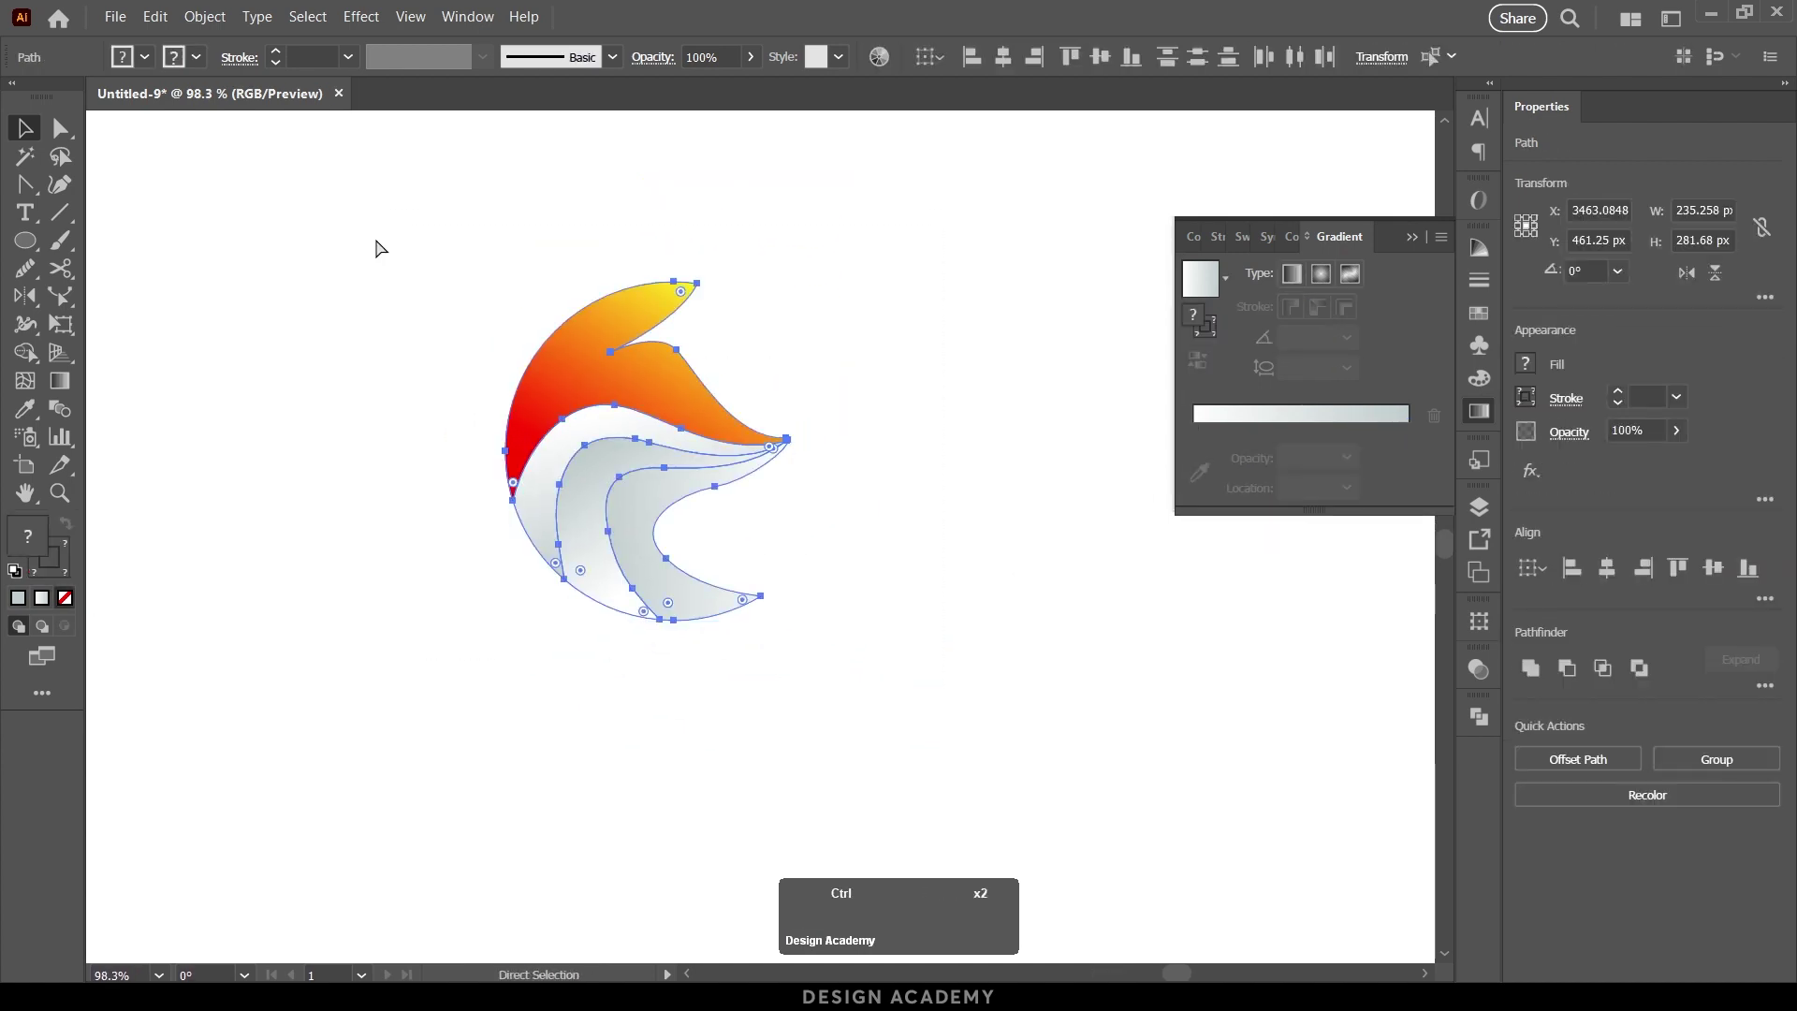
key("ctrl+g")
Step: Draw a background rectangle about 792 by 485 px around the logo and send it to the back
left_click(43, 249)
left_click(140, 242)
left_click_drag(200, 196, 1152, 778)
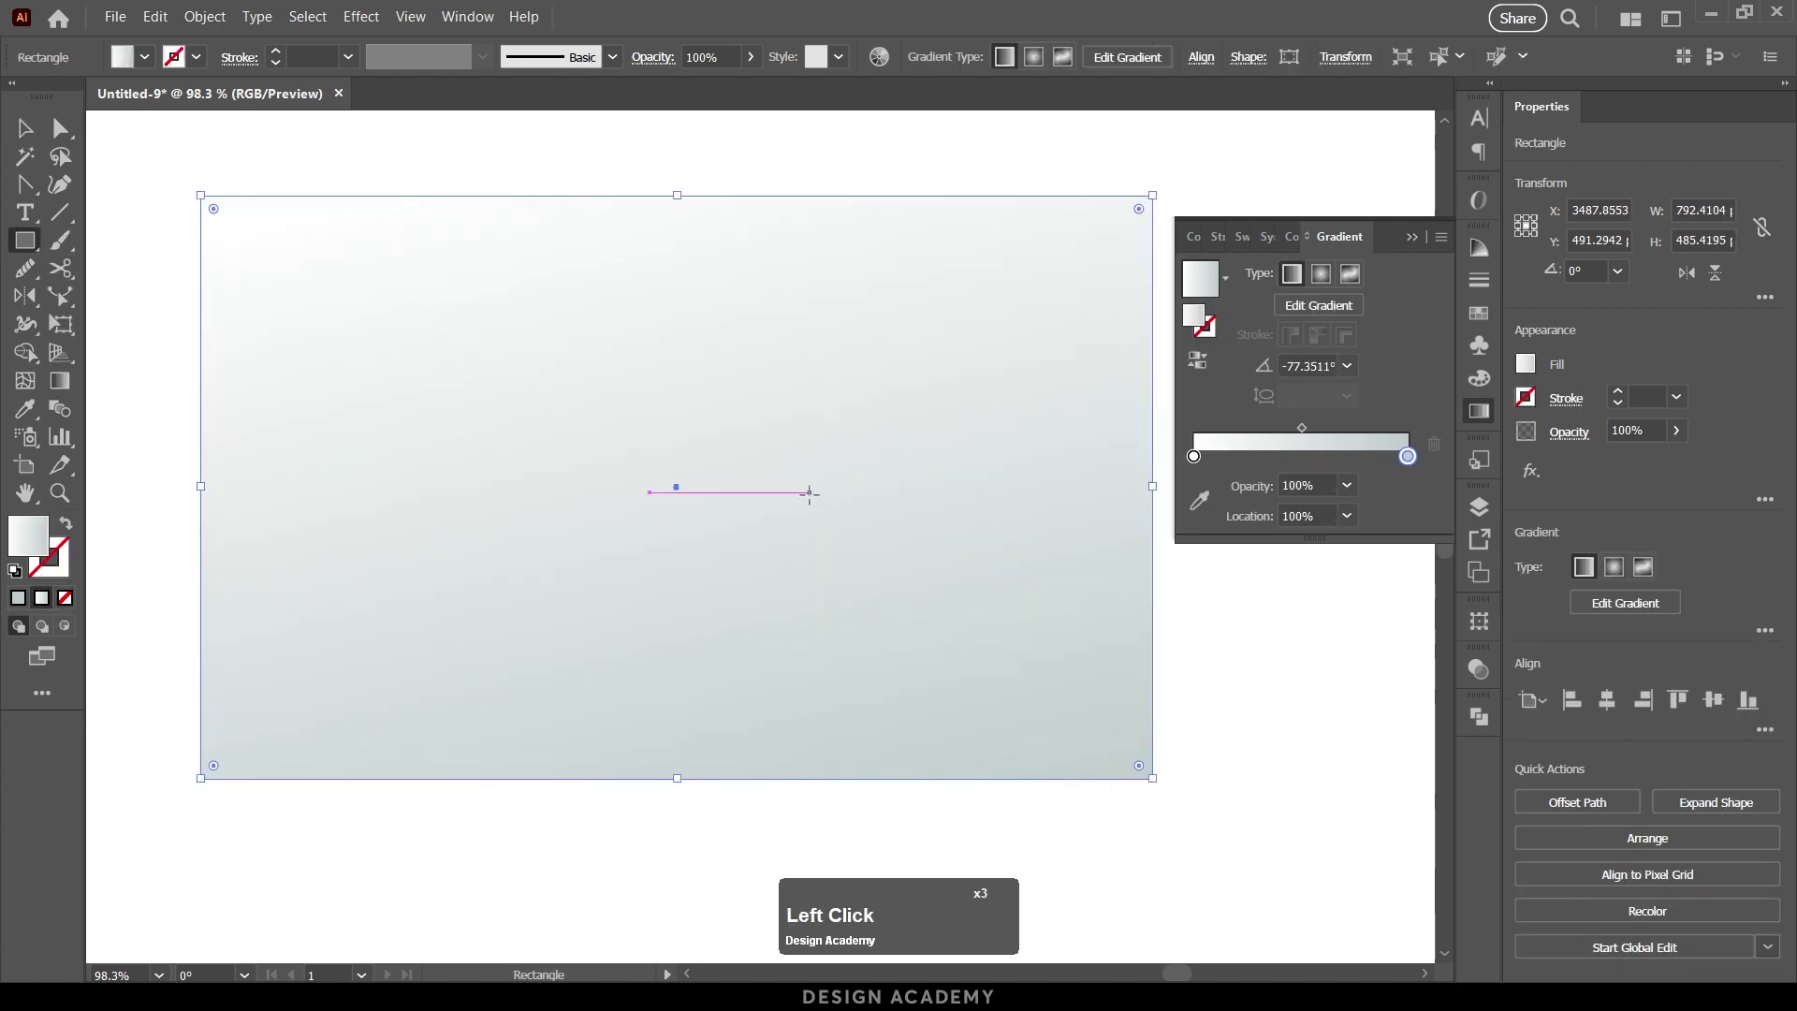
key("v")
right_click(823, 517)
left_click(882, 887)
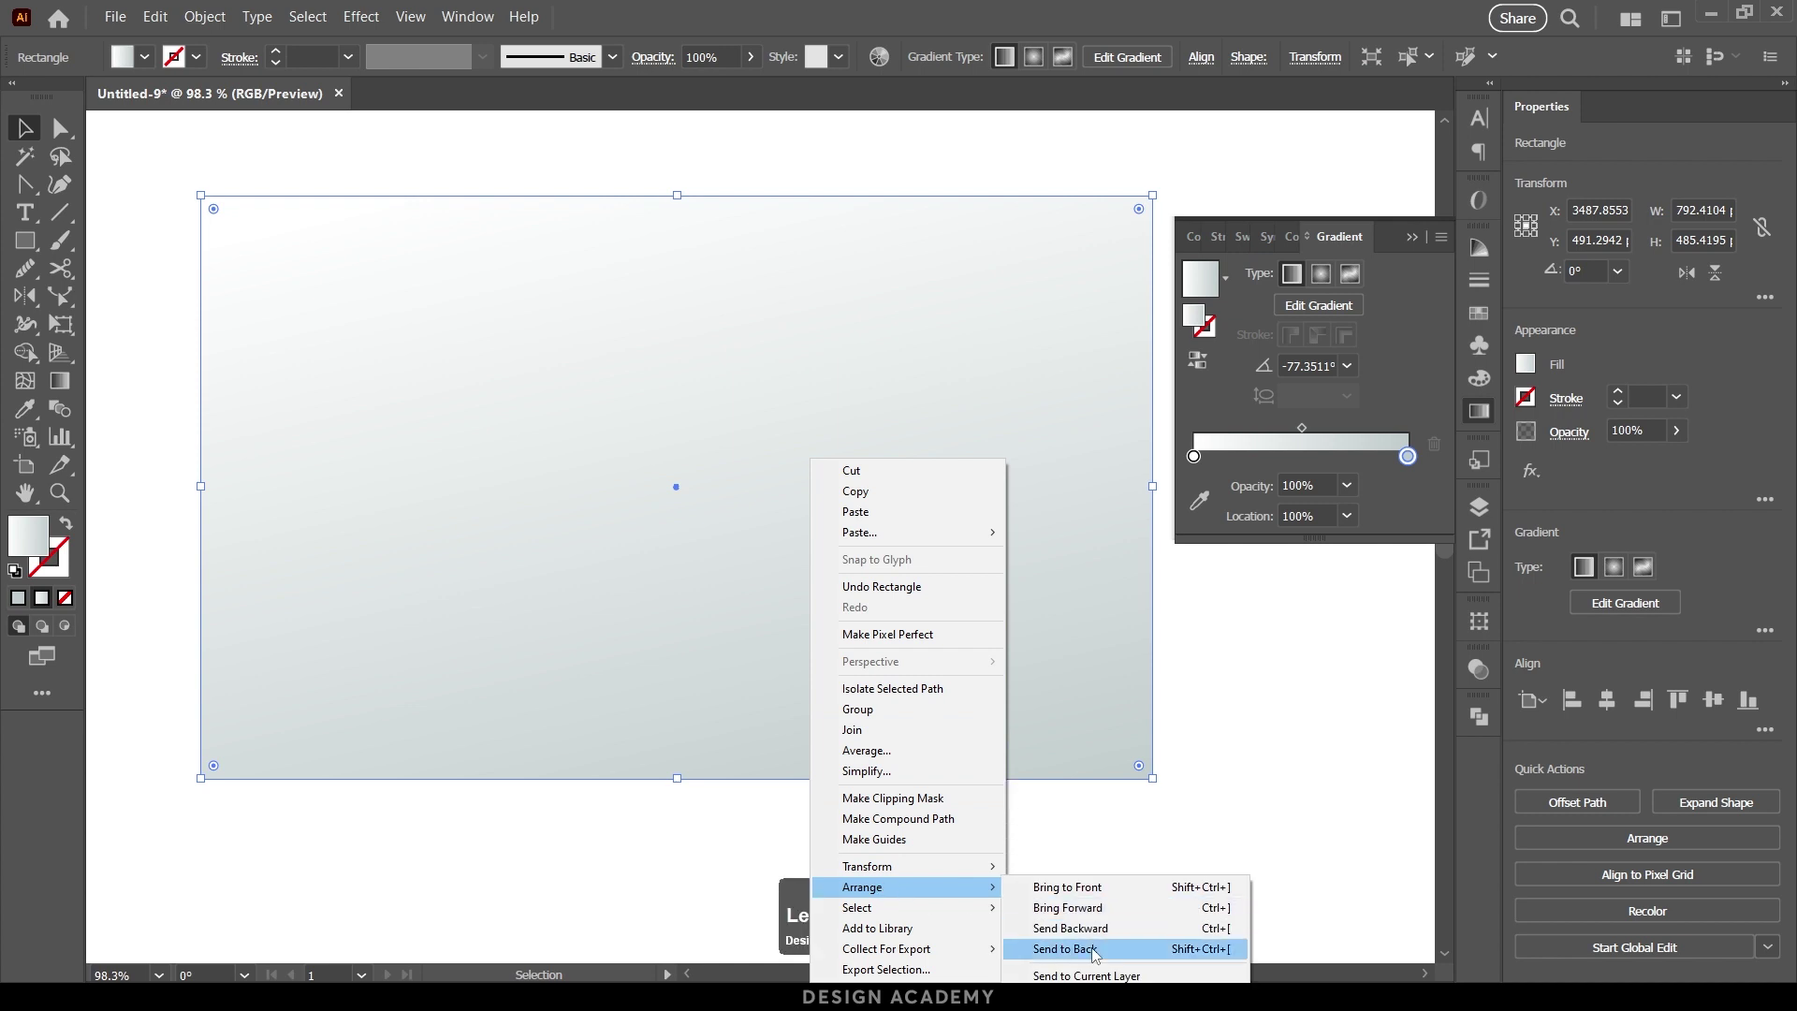
left_click(1095, 949)
Step: Fill the background rectangle with solid black and deselect it
left_click(1526, 364)
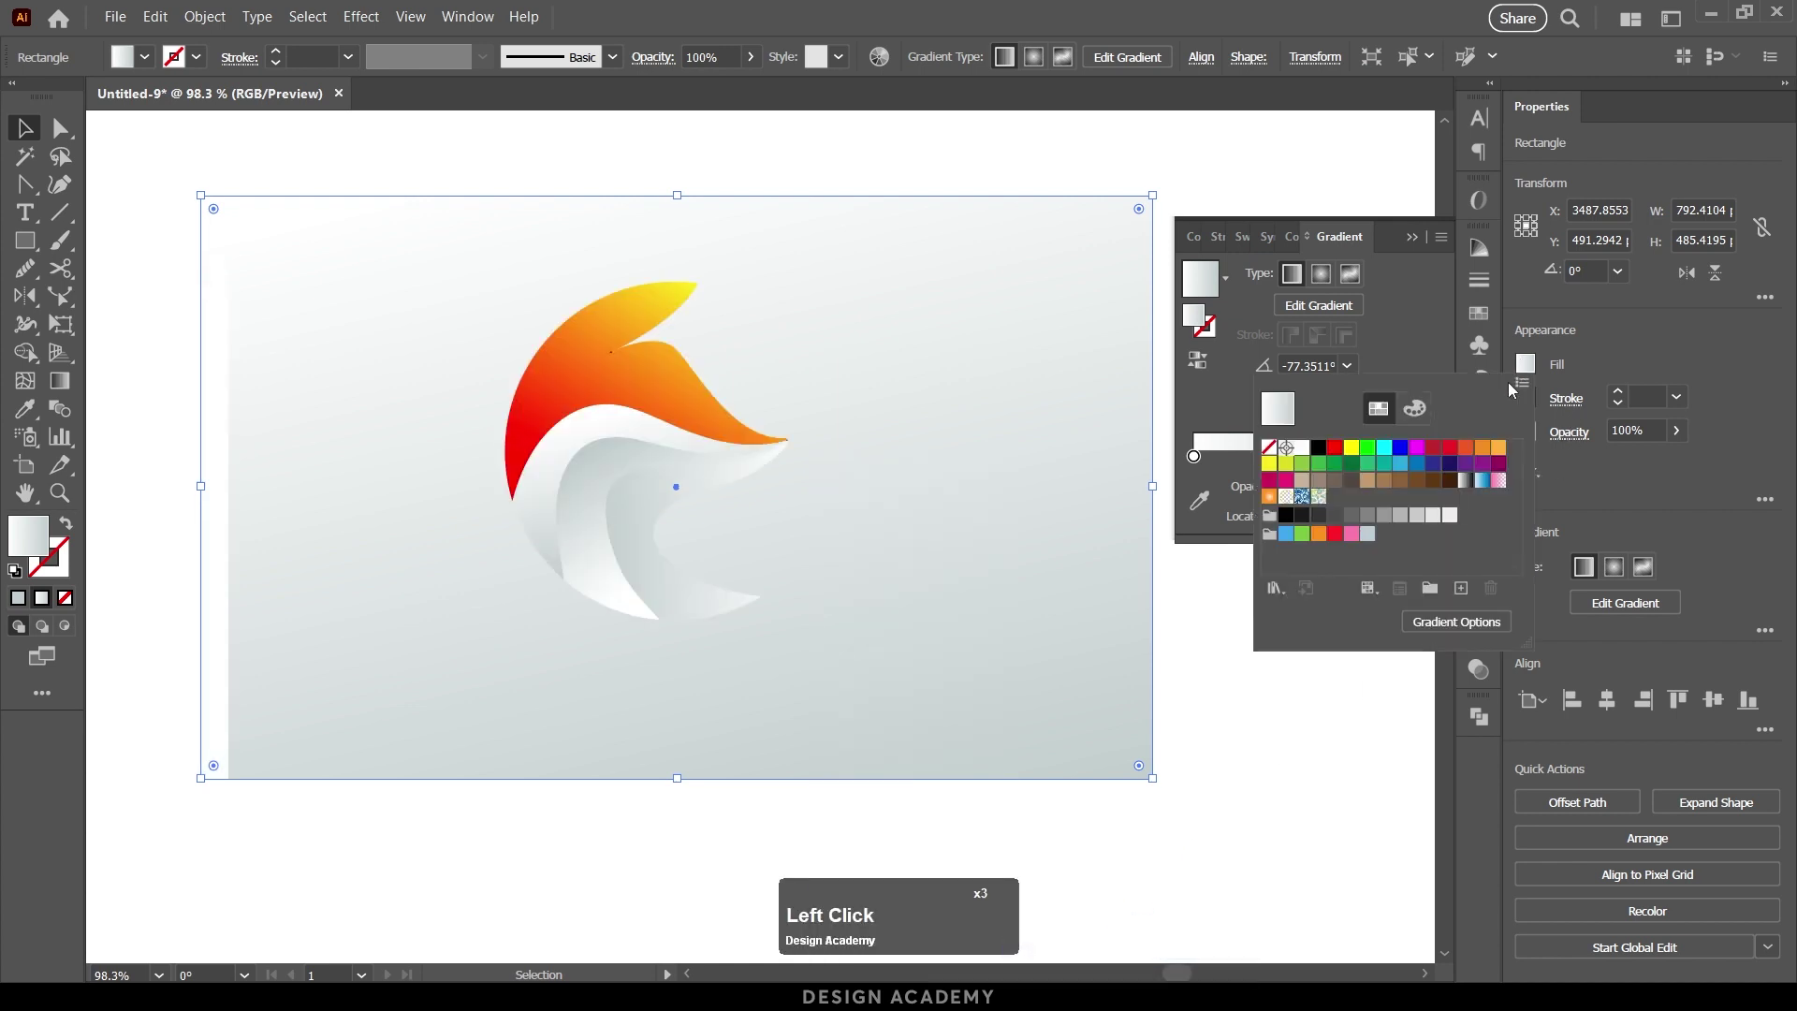
left_click(1319, 447)
left_click(1402, 399)
key("ctrl+0")
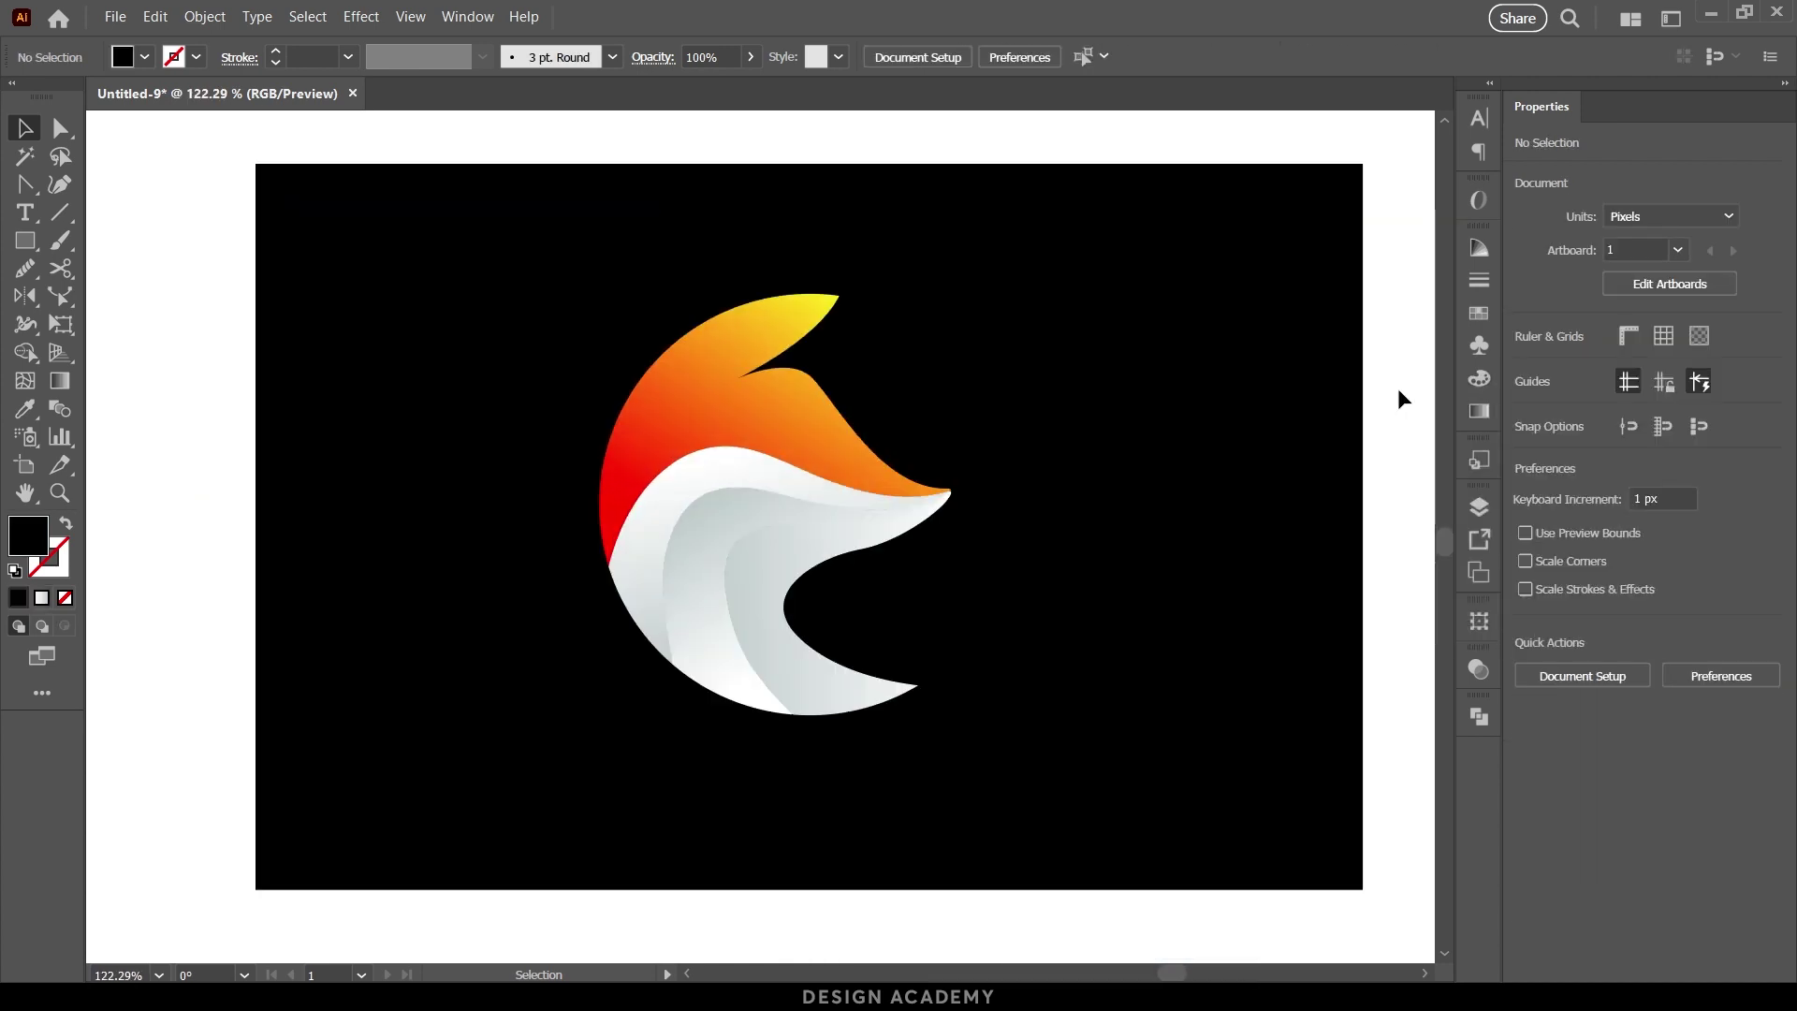